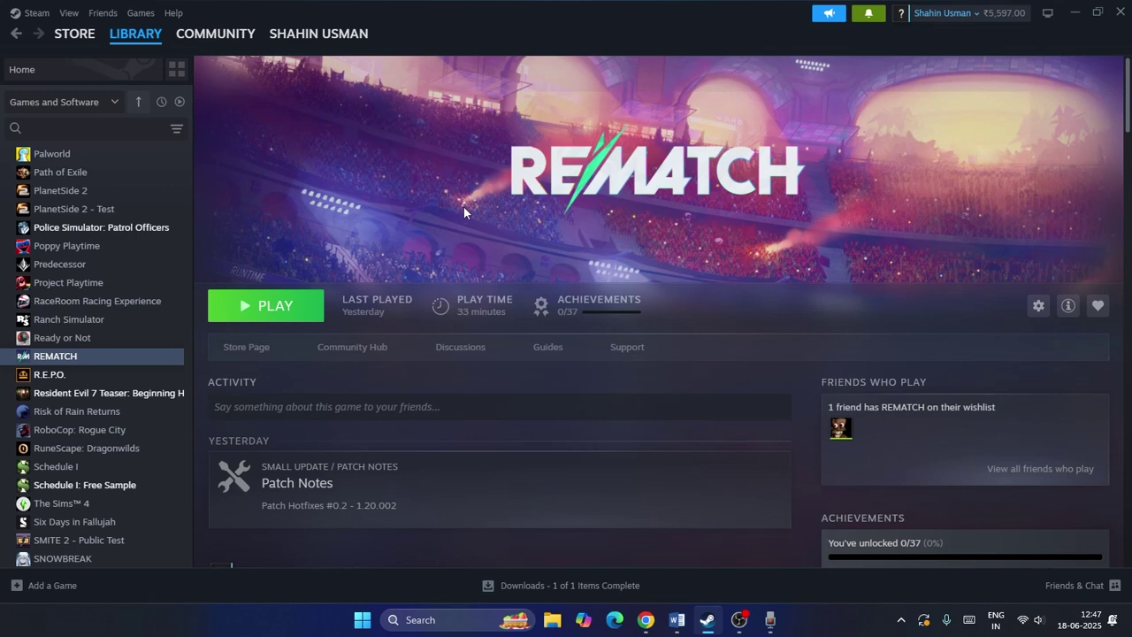
# View the REMATCH store page, looking over the review section and purchase editions, and return to the game's library page.
pyautogui.click(245, 346)
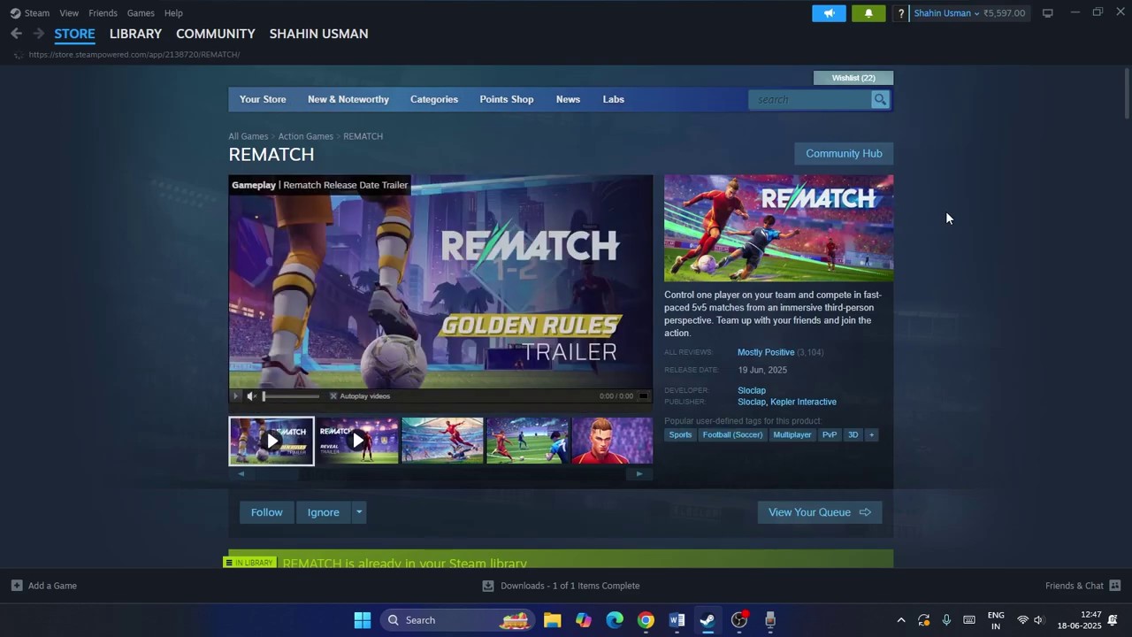
pyautogui.scroll(-2, 945, 211)
pyautogui.scroll(-6, 946, 217)
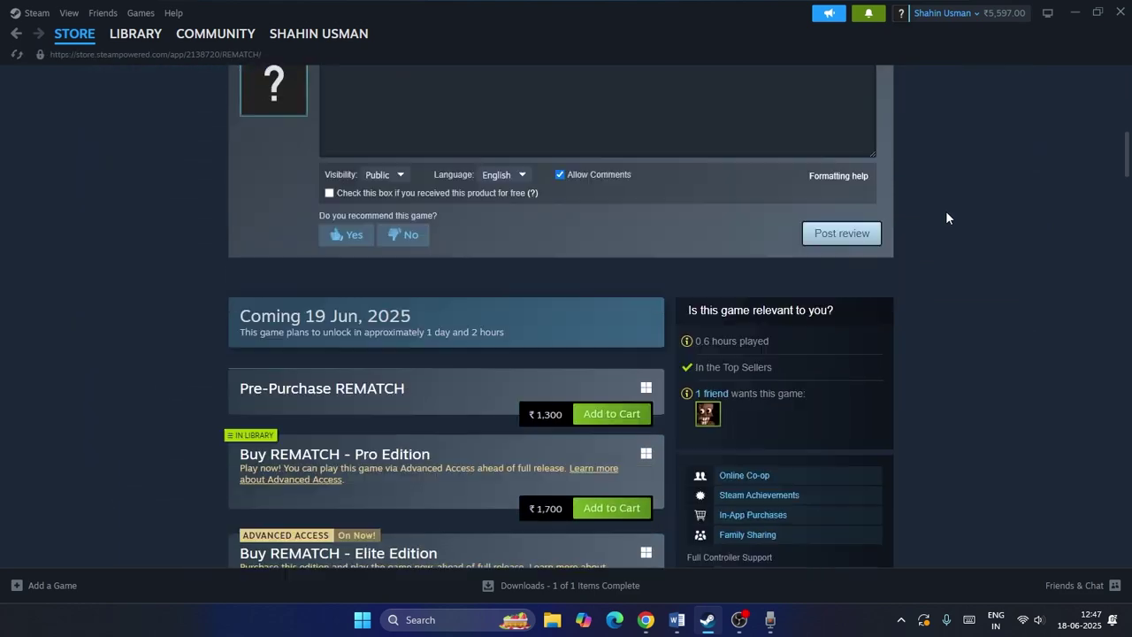
pyautogui.scroll(2, 103, 230)
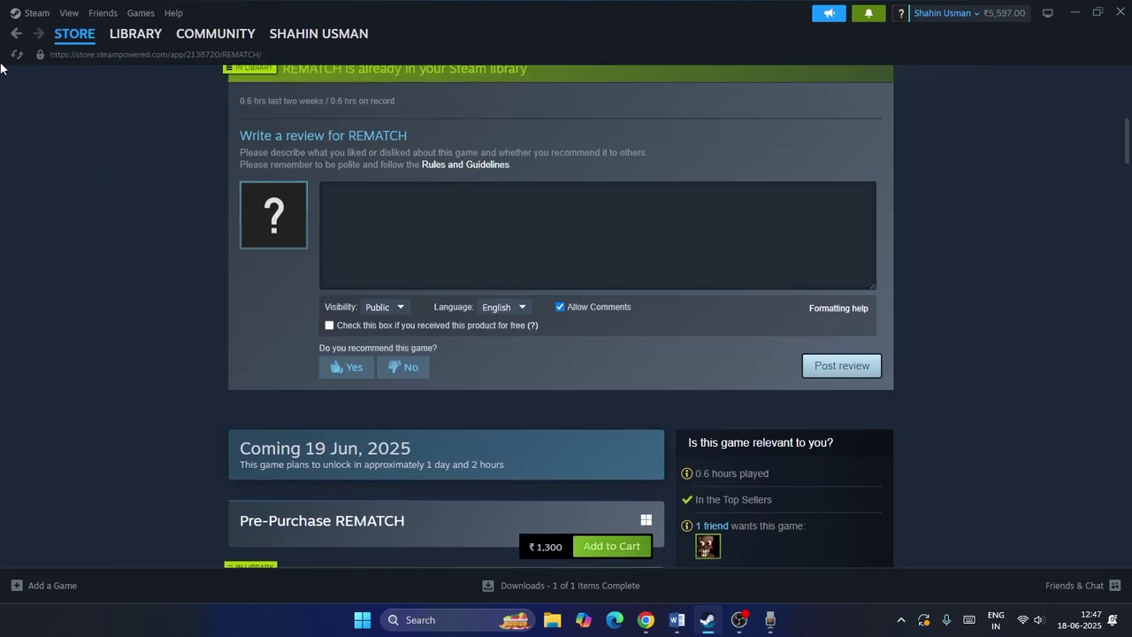
pyautogui.click(16, 32)
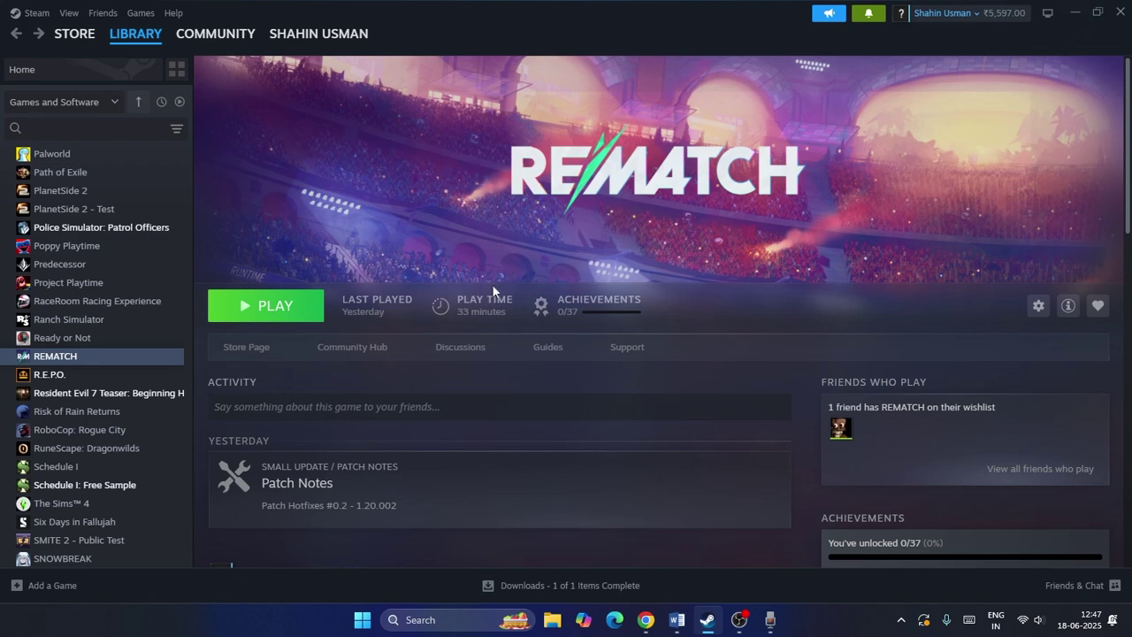
# Switch to the Word troubleshooting document and highlight the Step 1 instructions on restarting Steam and the PC.
pyautogui.click(1075, 13)
pyautogui.click(676, 619)
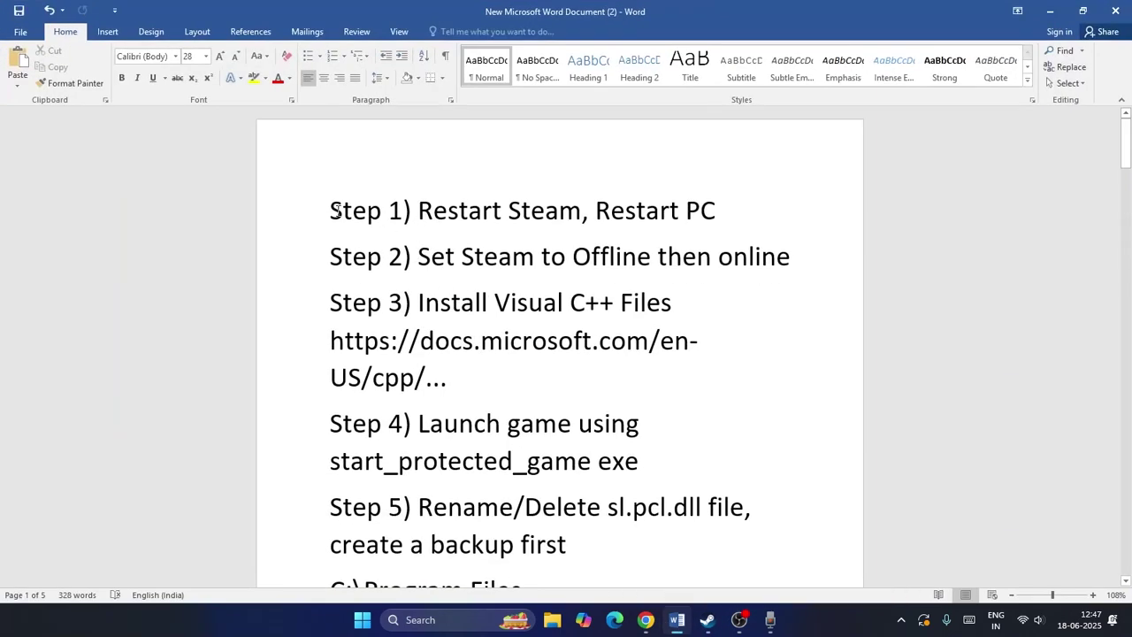
pyautogui.moveTo(331, 212); pyautogui.dragTo(580, 212)
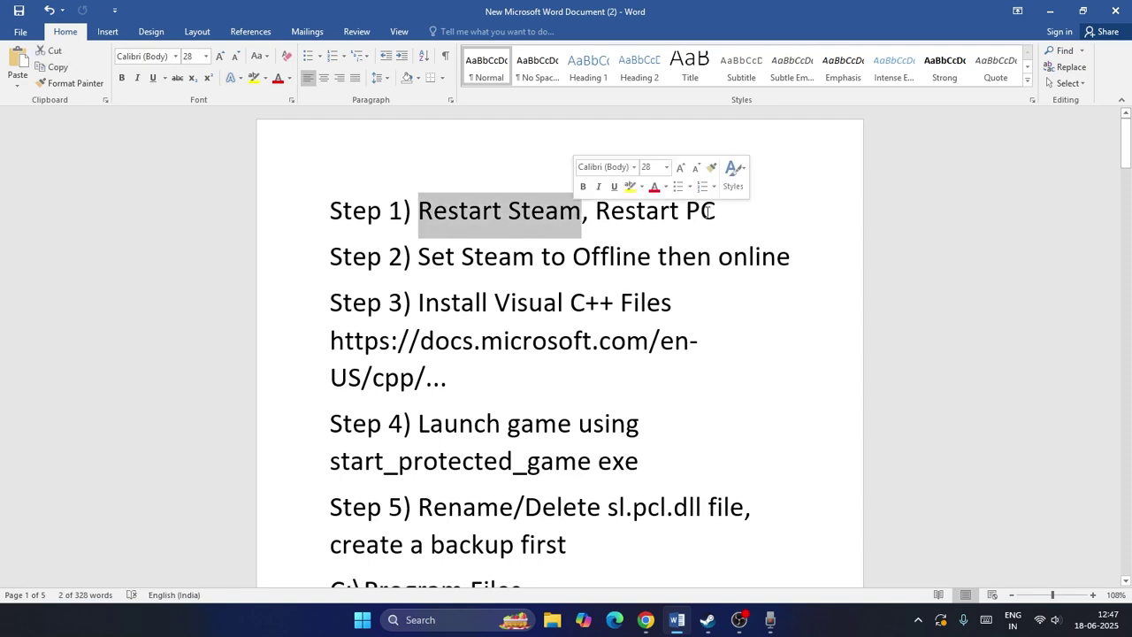
pyautogui.moveTo(716, 212); pyautogui.dragTo(612, 212)
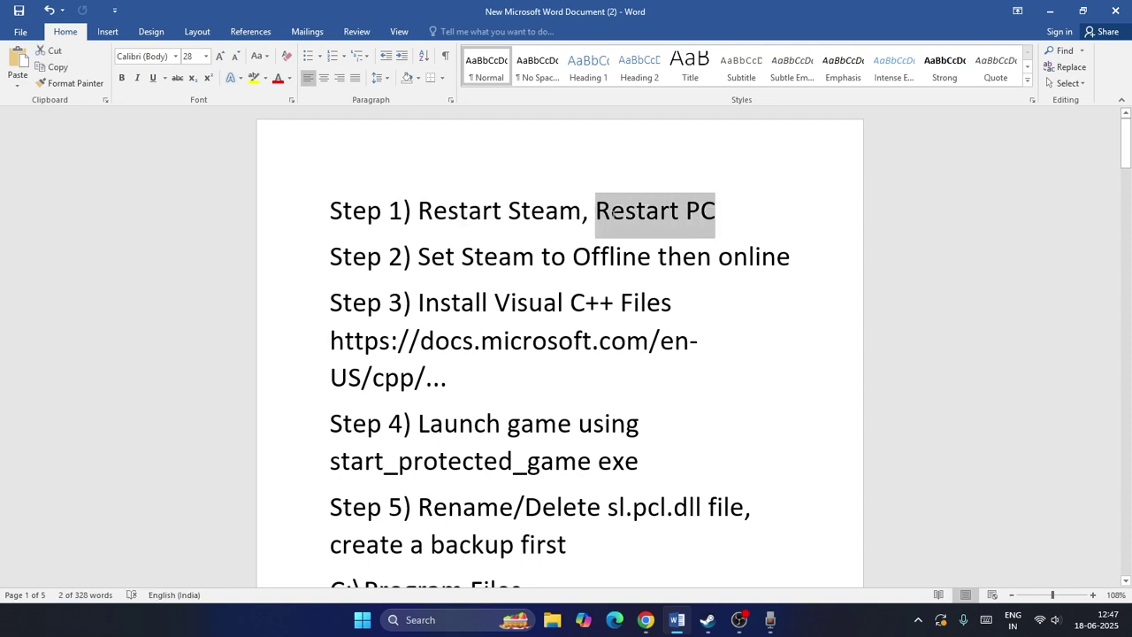
pyautogui.click(1049, 11)
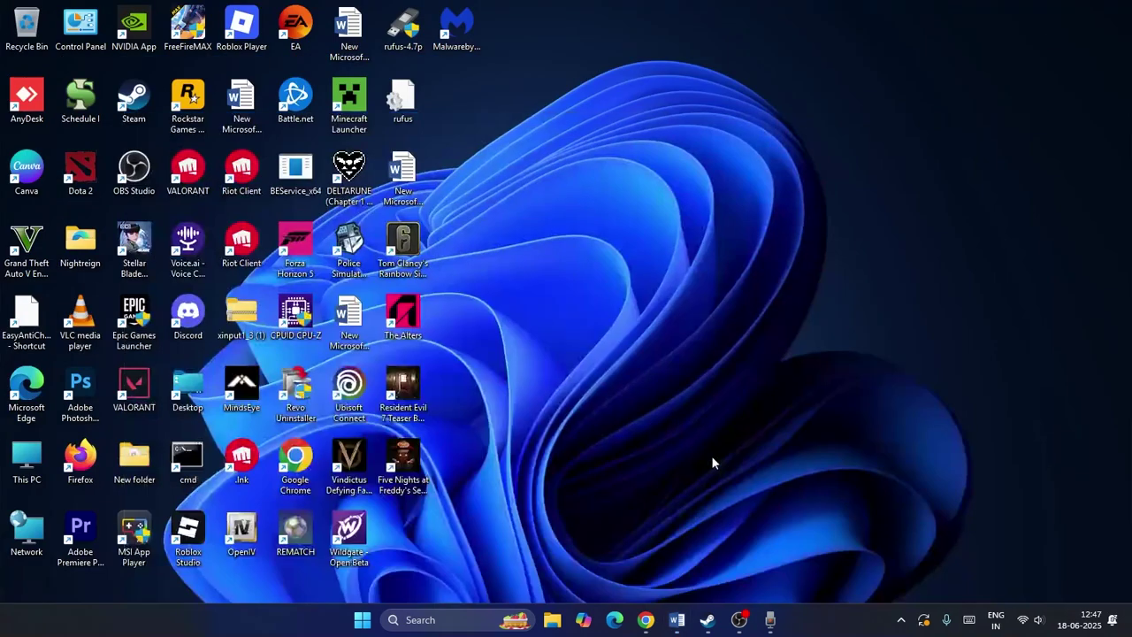
# Switch back to Steam and exit the client completely, reopening its closed window to do so.
pyautogui.click(707, 621)
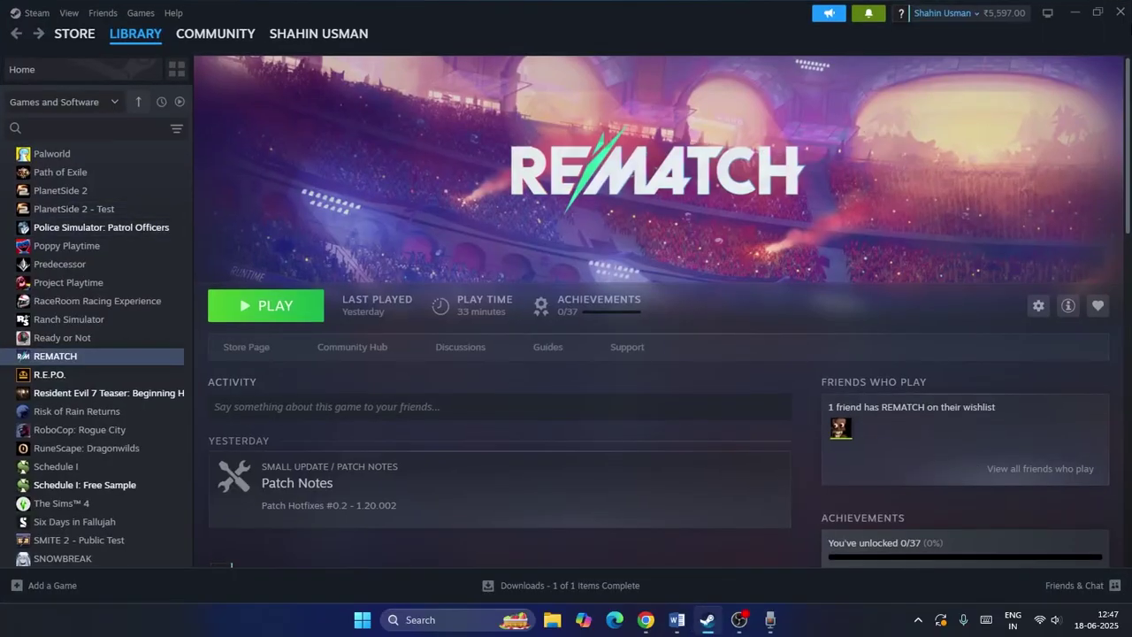
pyautogui.click(1120, 12)
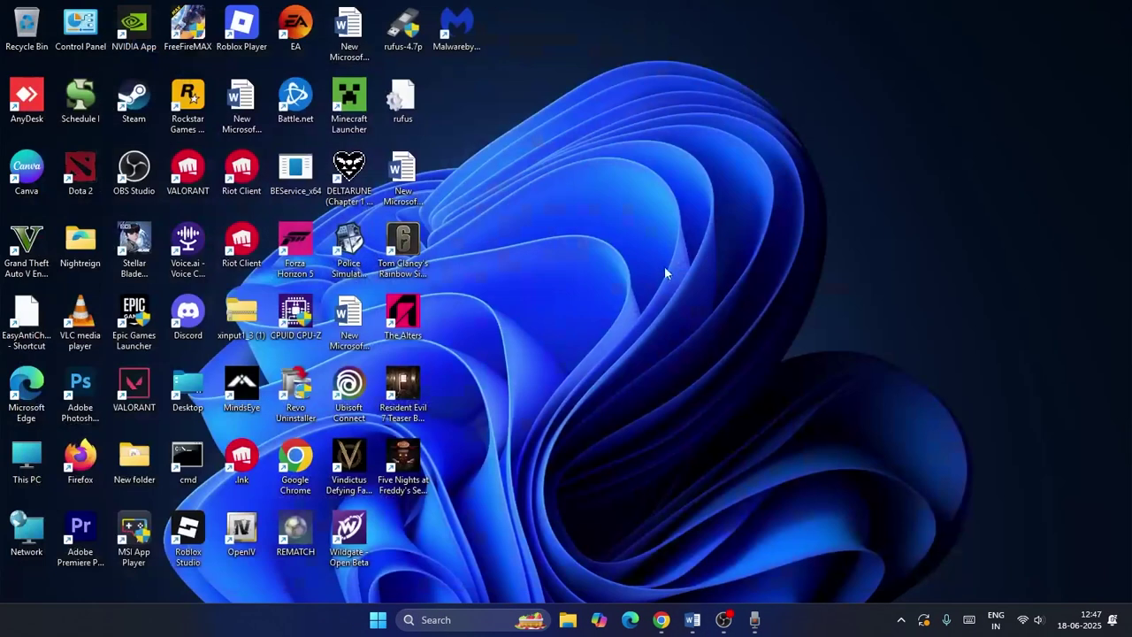
pyautogui.doubleClick(134, 102)
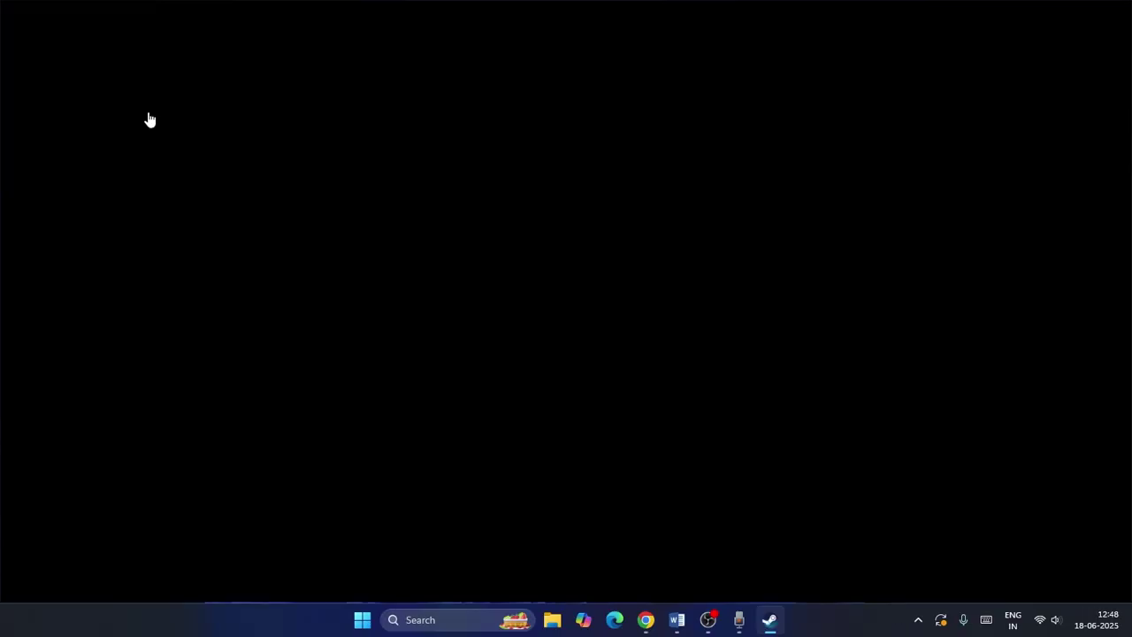
pyautogui.click(35, 12)
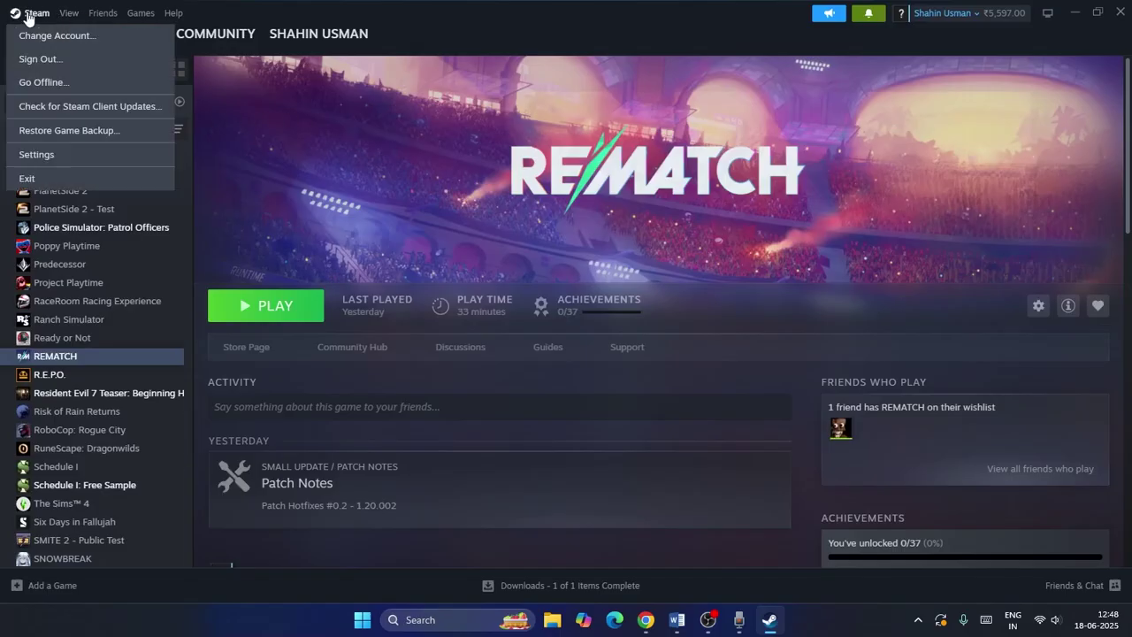
pyautogui.click(55, 178)
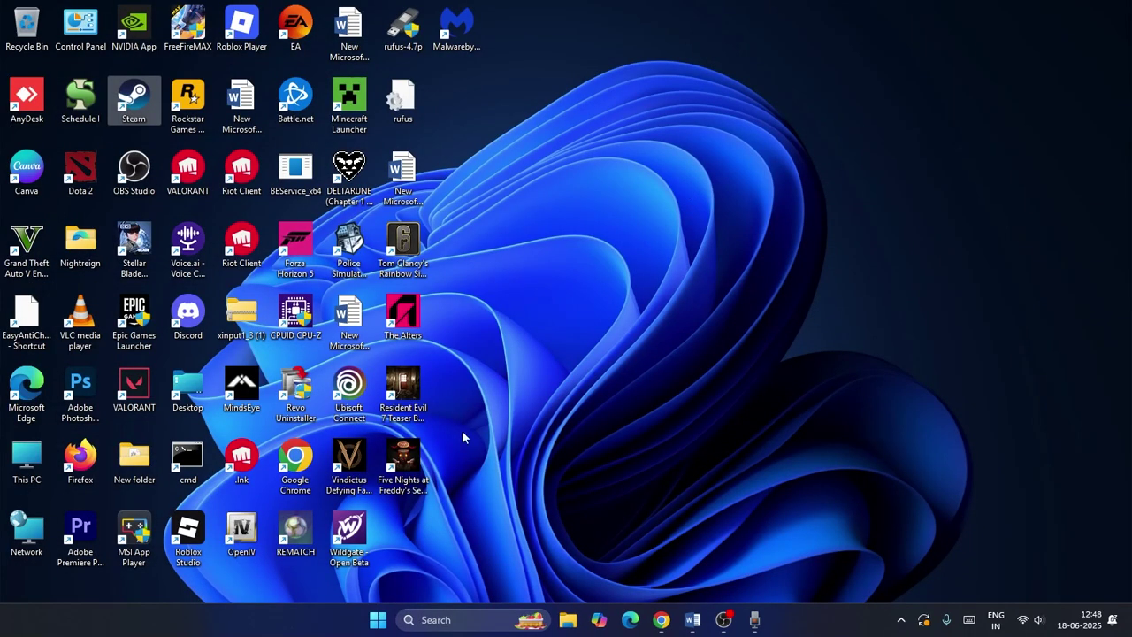
# View the Windows power options that include Restart and dismiss them without choosing one.
pyautogui.click(384, 615)
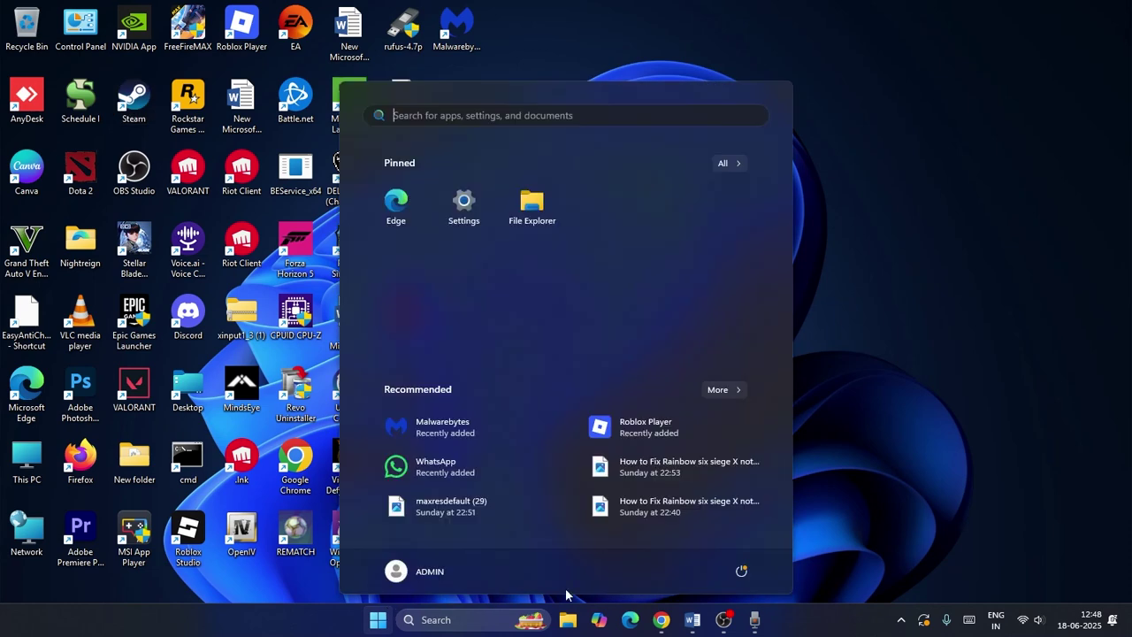
pyautogui.click(741, 570)
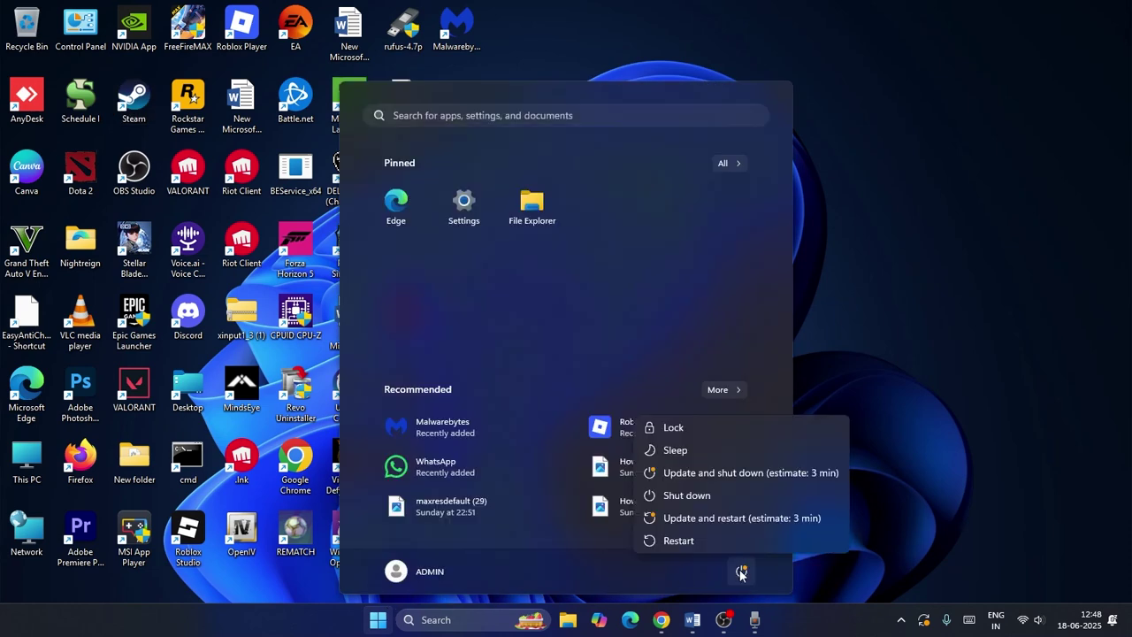
pyautogui.click(912, 295)
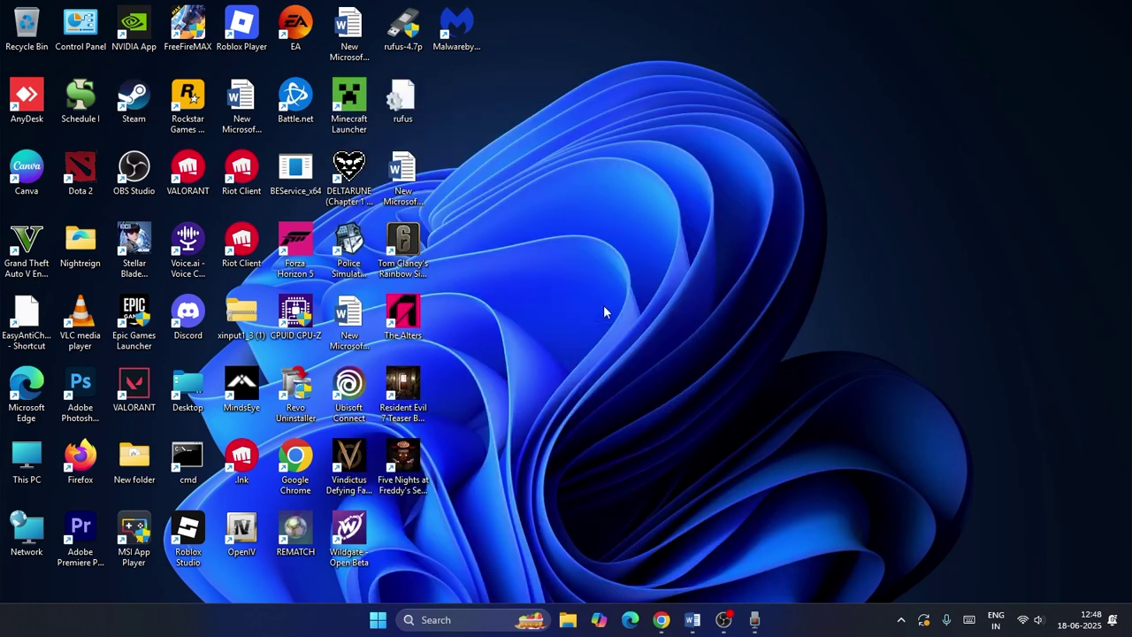
# Relaunch Steam from the desktop and open the REMATCH page in the library.
pyautogui.doubleClick(134, 104)
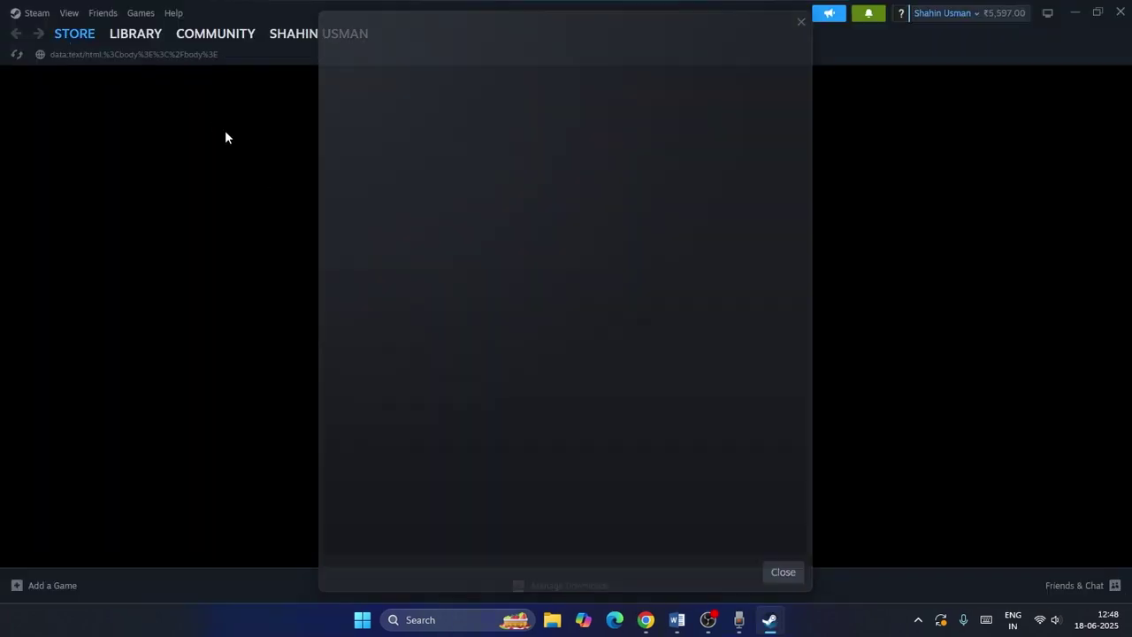
pyautogui.moveTo(137, 39)
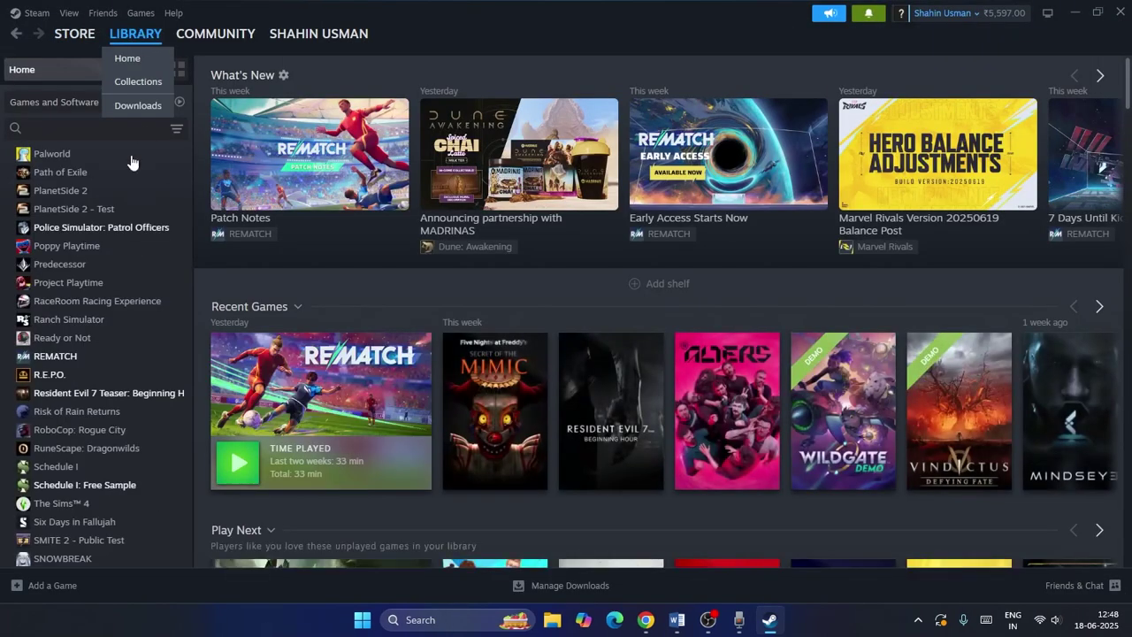
pyautogui.click(99, 356)
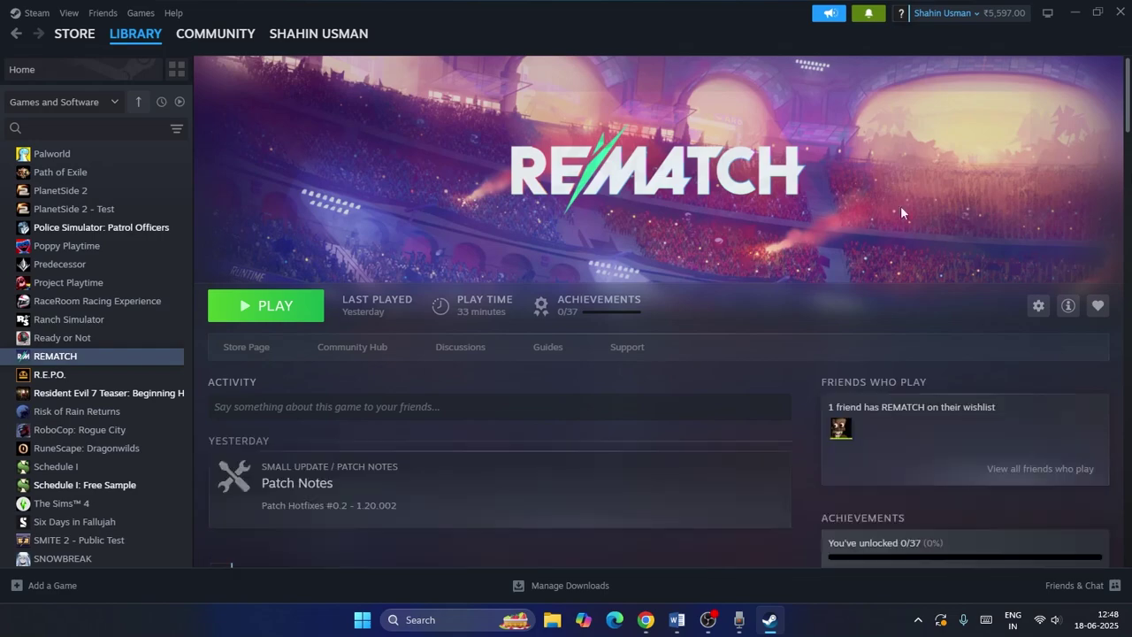
# Switch to the Word document and highlight the Step 2 instruction on setting Steam offline and online again.
pyautogui.click(1074, 14)
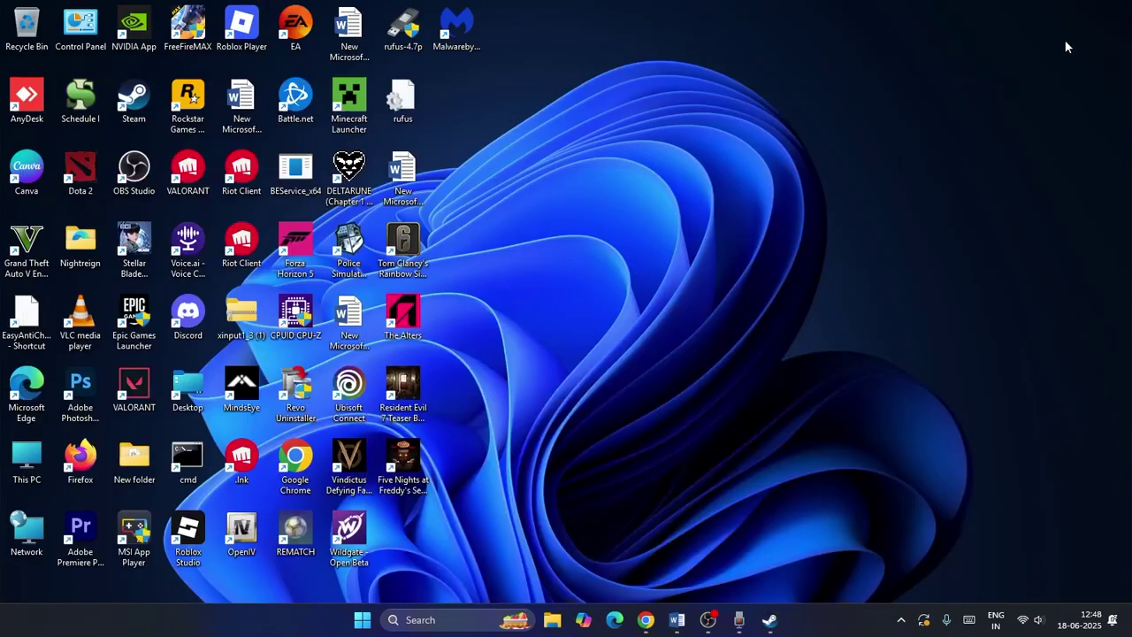
pyautogui.click(676, 618)
pyautogui.scroll(-1, 450, 245)
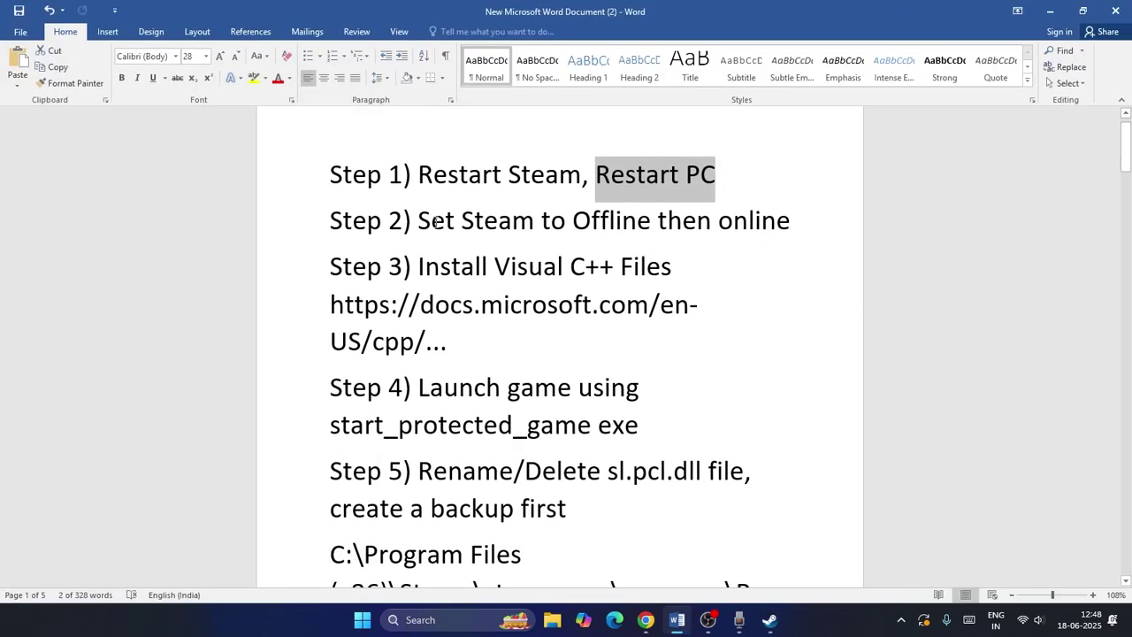
pyautogui.moveTo(419, 222); pyautogui.dragTo(790, 221)
pyautogui.click(785, 277)
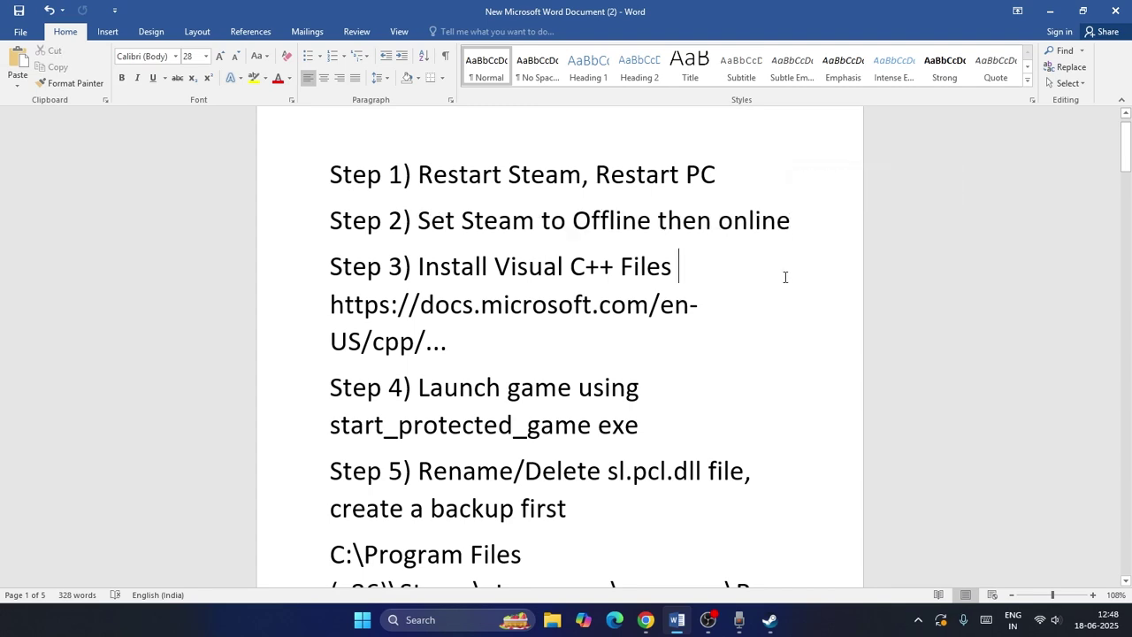
pyautogui.click(1050, 10)
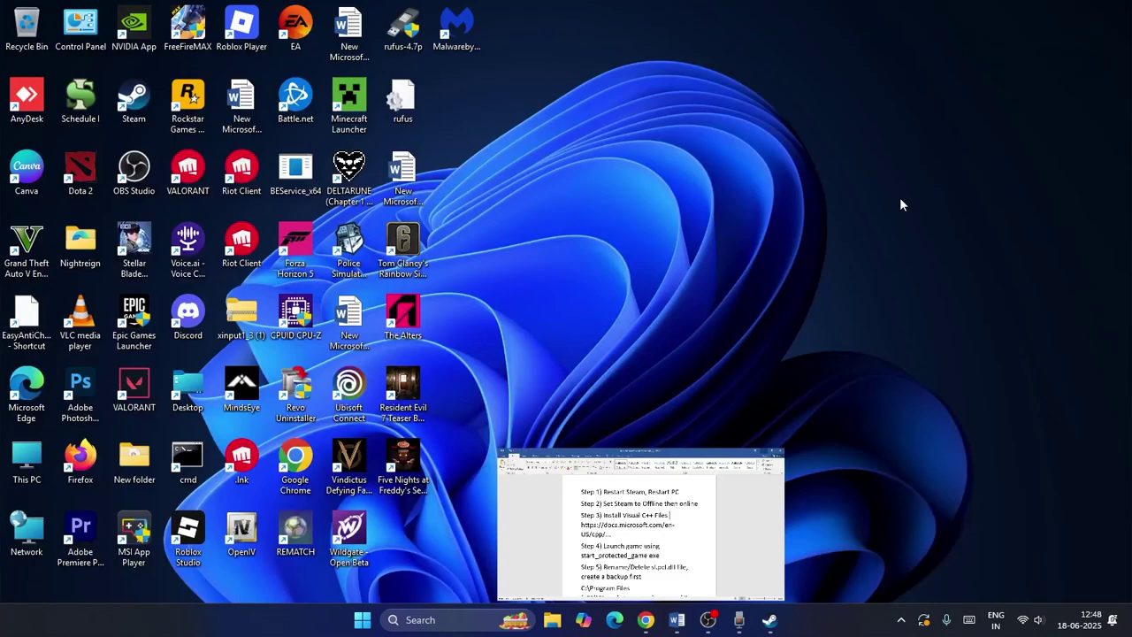
# Switch to Steam and set the client to Offline Mode.
pyautogui.click(771, 625)
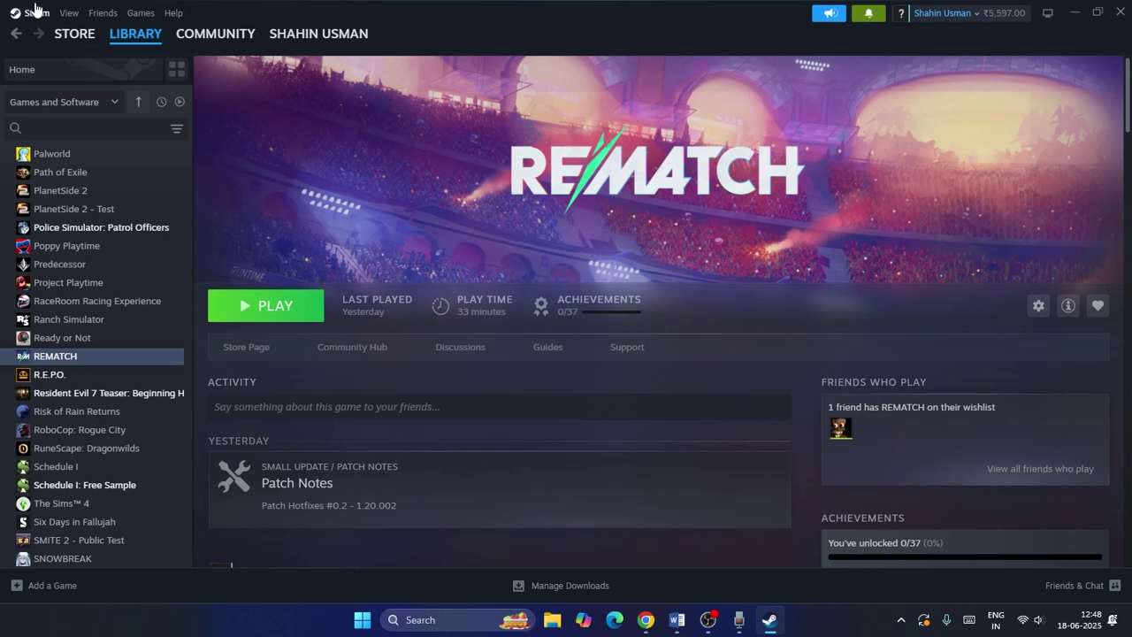
pyautogui.click(29, 14)
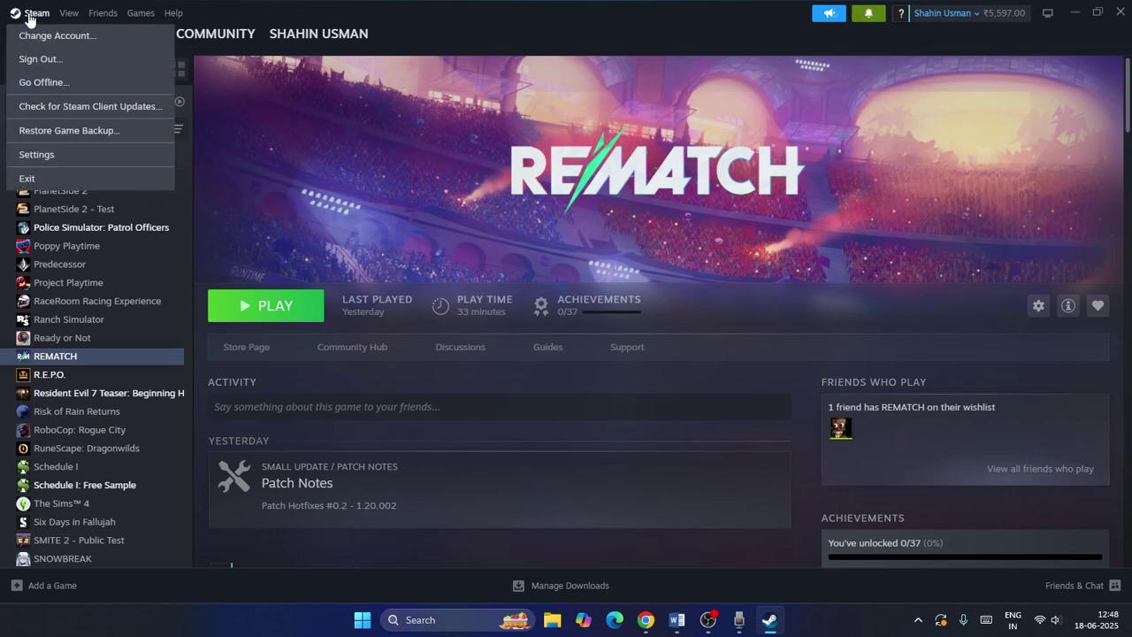
pyautogui.click(51, 80)
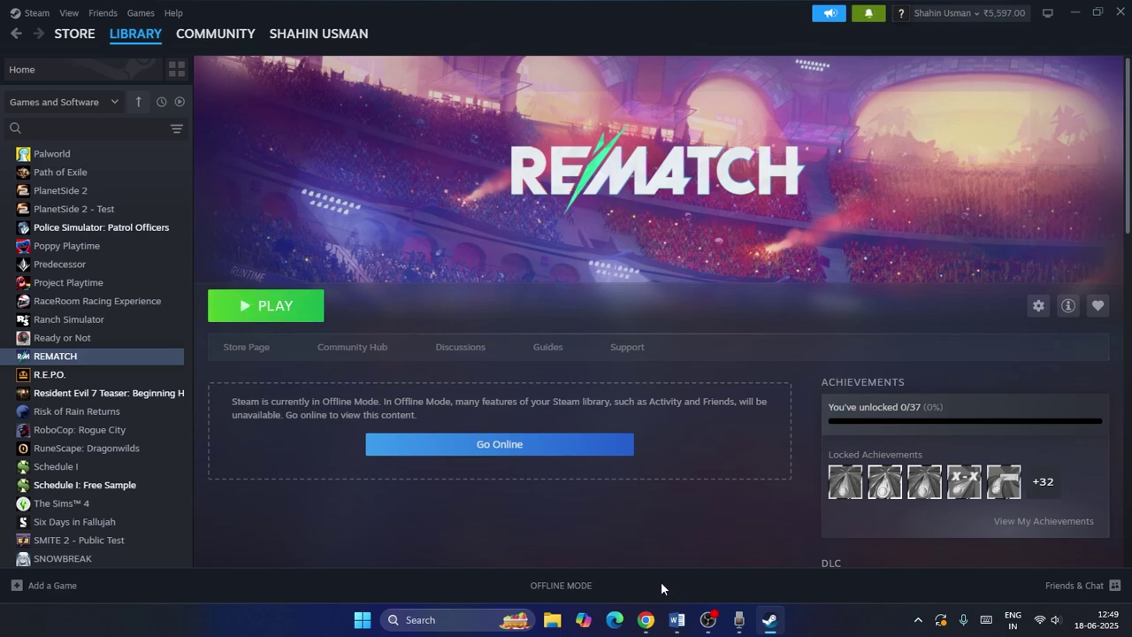
# Bring Steam back online from Offline Mode and check the connection options in the client.
pyautogui.click(676, 619)
pyautogui.click(676, 619)
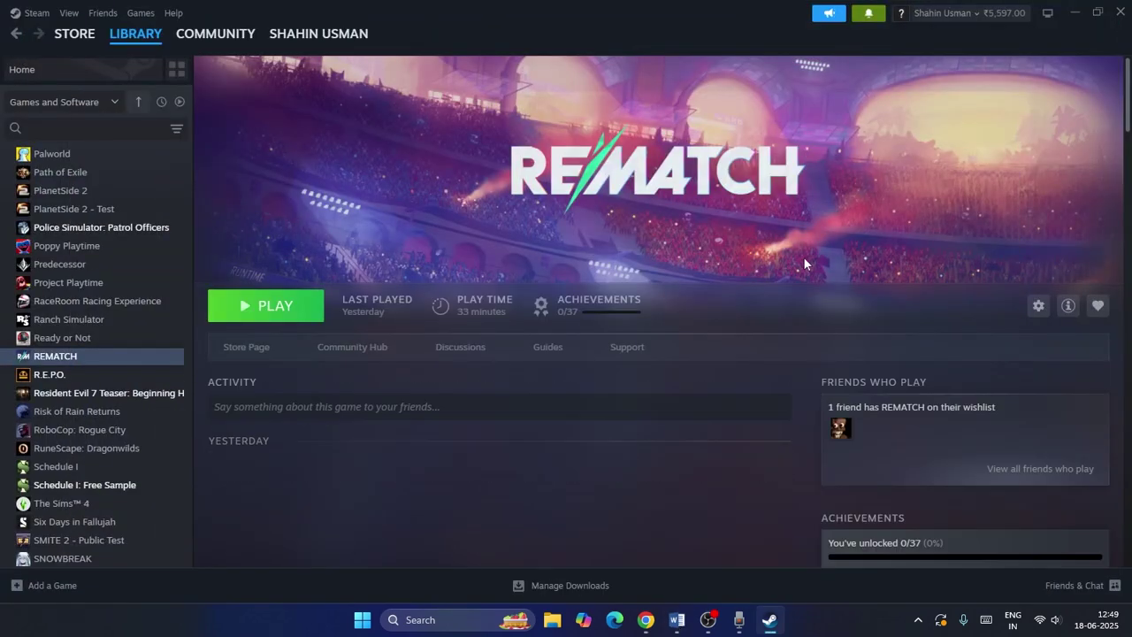
pyautogui.click(33, 12)
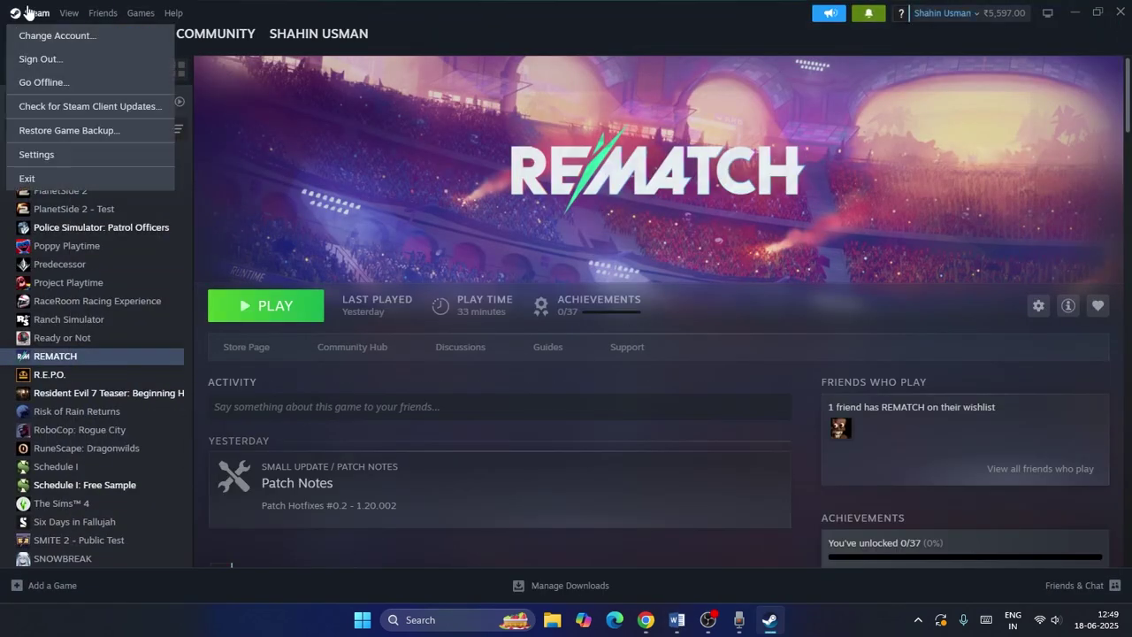
pyautogui.click(553, 216)
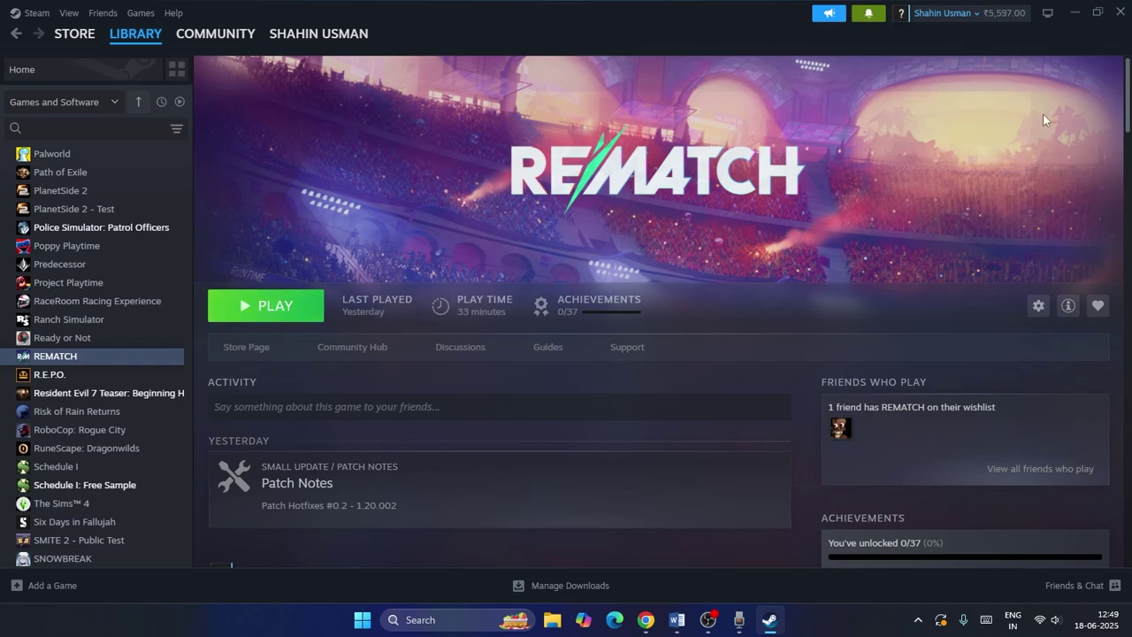
# Switch to the Word document and highlight the Step 3 instruction and link for installing the Visual C++ files.
pyautogui.click(1070, 16)
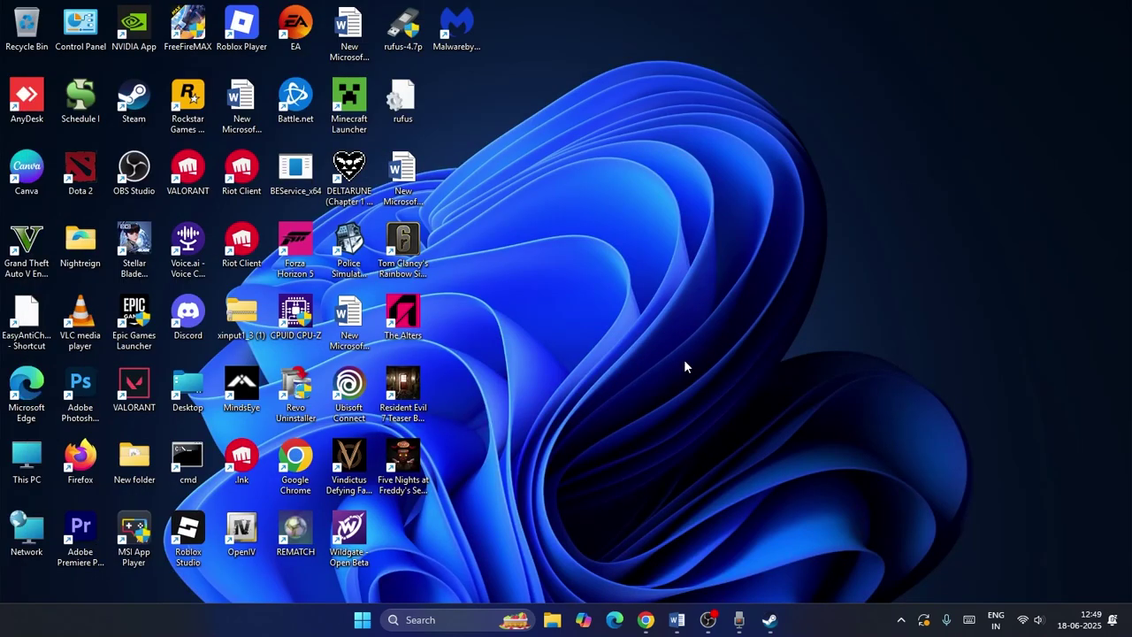
pyautogui.click(677, 619)
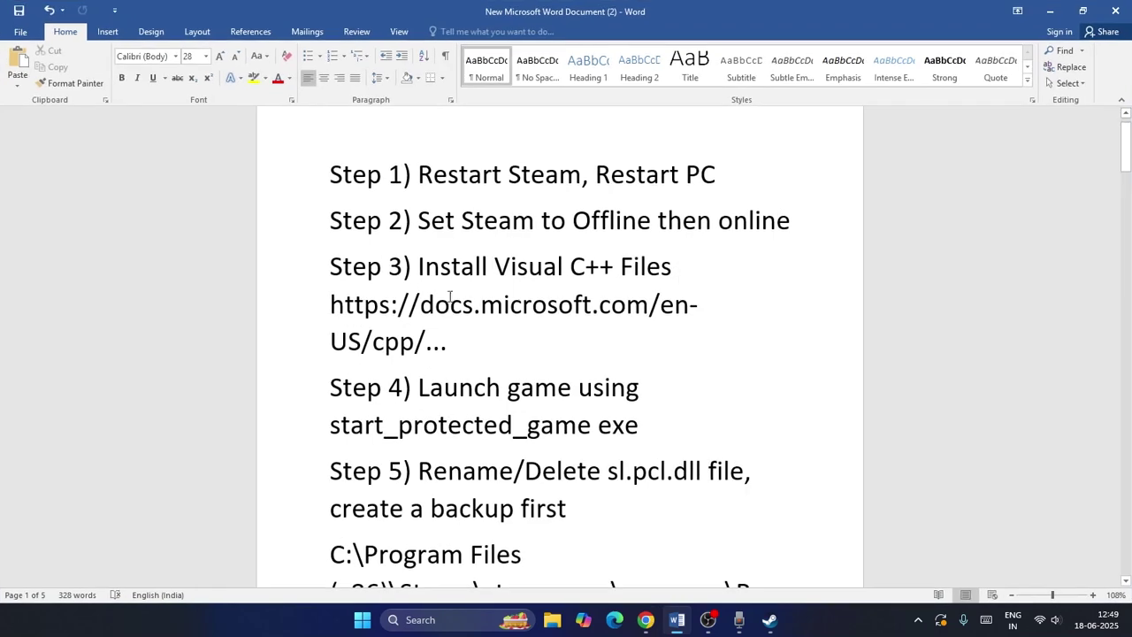
pyautogui.scroll(-1, 494, 260)
pyautogui.moveTo(421, 193); pyautogui.dragTo(482, 264)
pyautogui.click(496, 272)
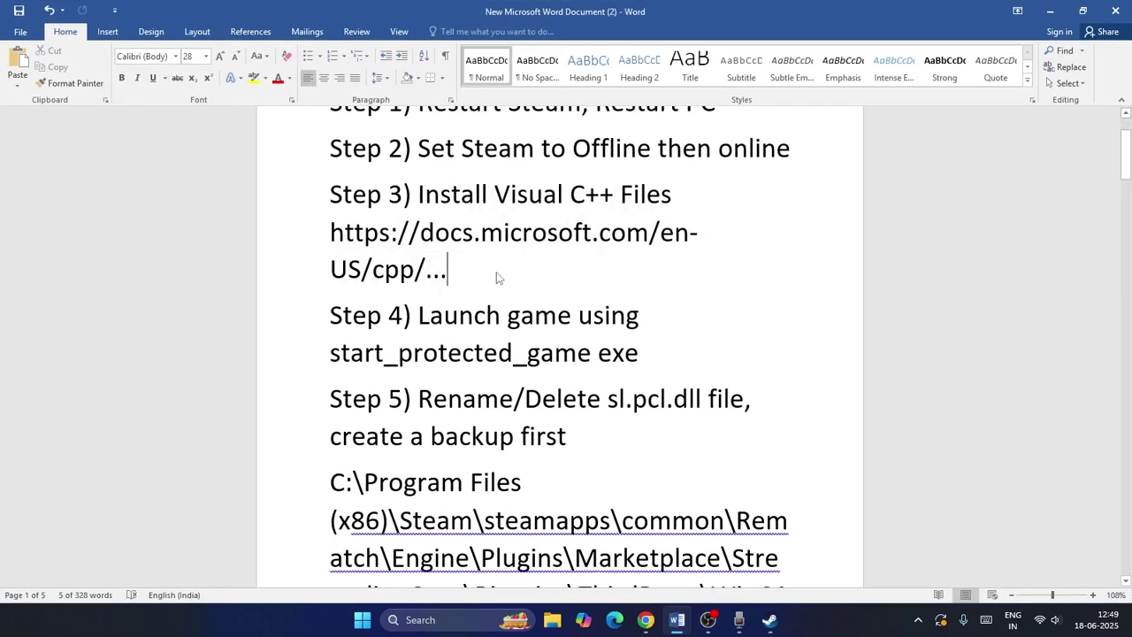
pyautogui.click(1083, 11)
pyautogui.click(1017, 62)
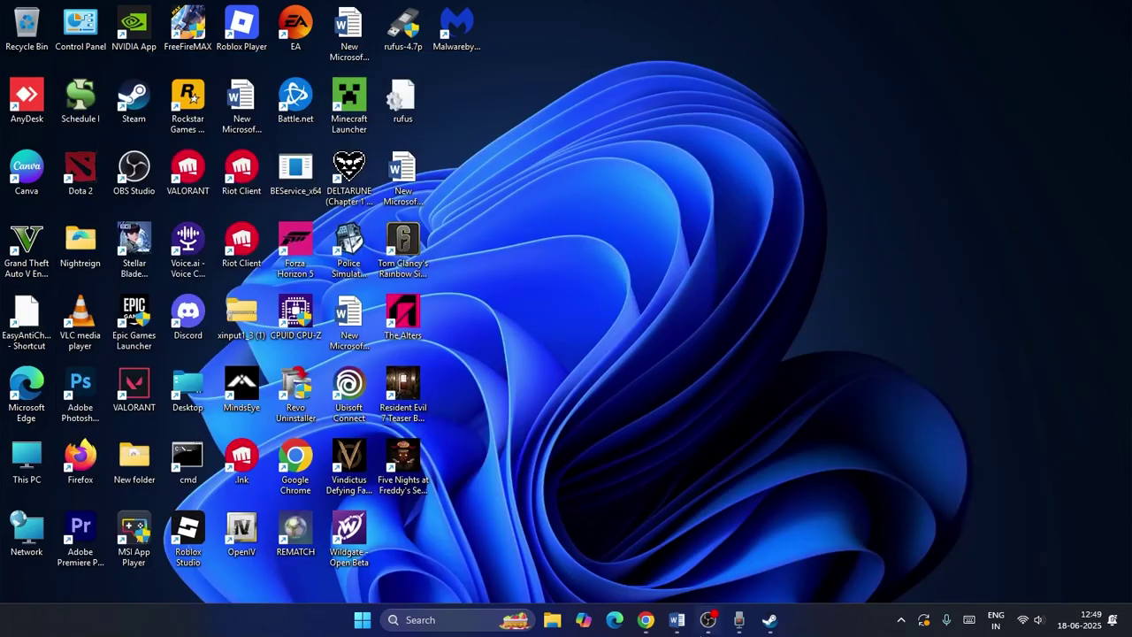
# Switch to Chrome and review the Visual C++ Redistributable download page, highlighting its title and the X64 and X86 architecture entries.
pyautogui.click(645, 619)
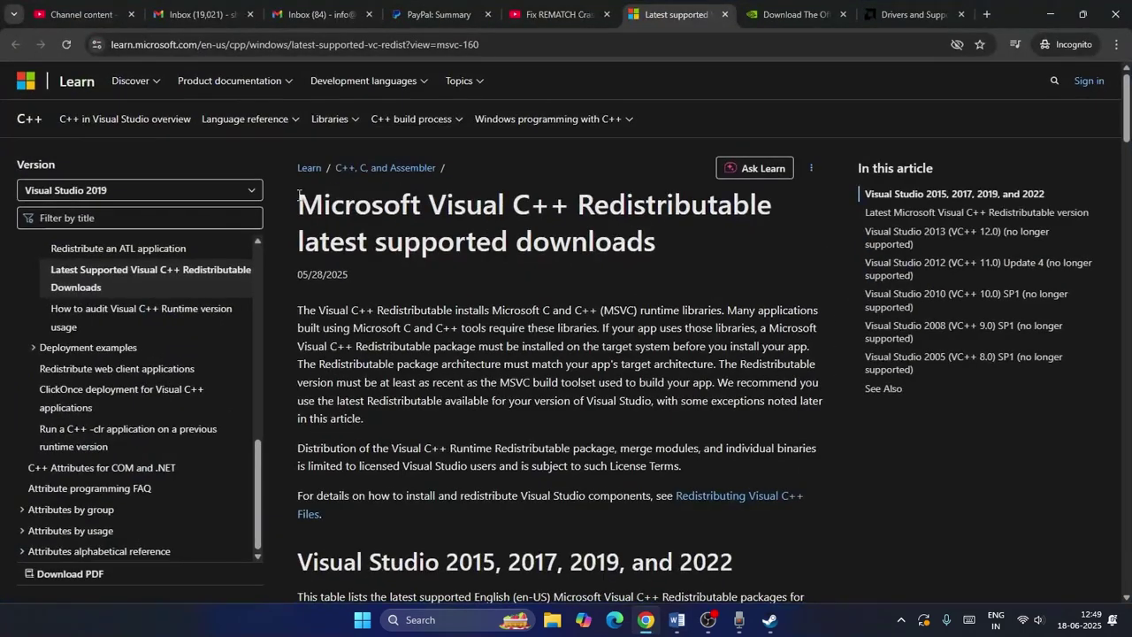
pyautogui.moveTo(299, 195); pyautogui.dragTo(623, 249)
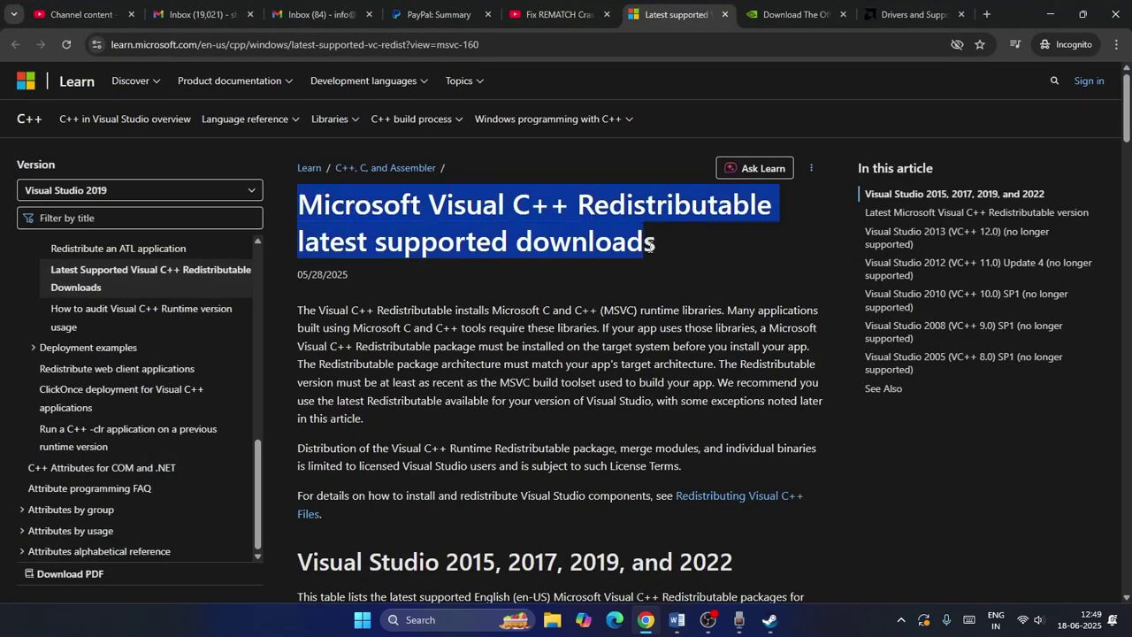
pyautogui.click(540, 263)
pyautogui.scroll(-10, 522, 263)
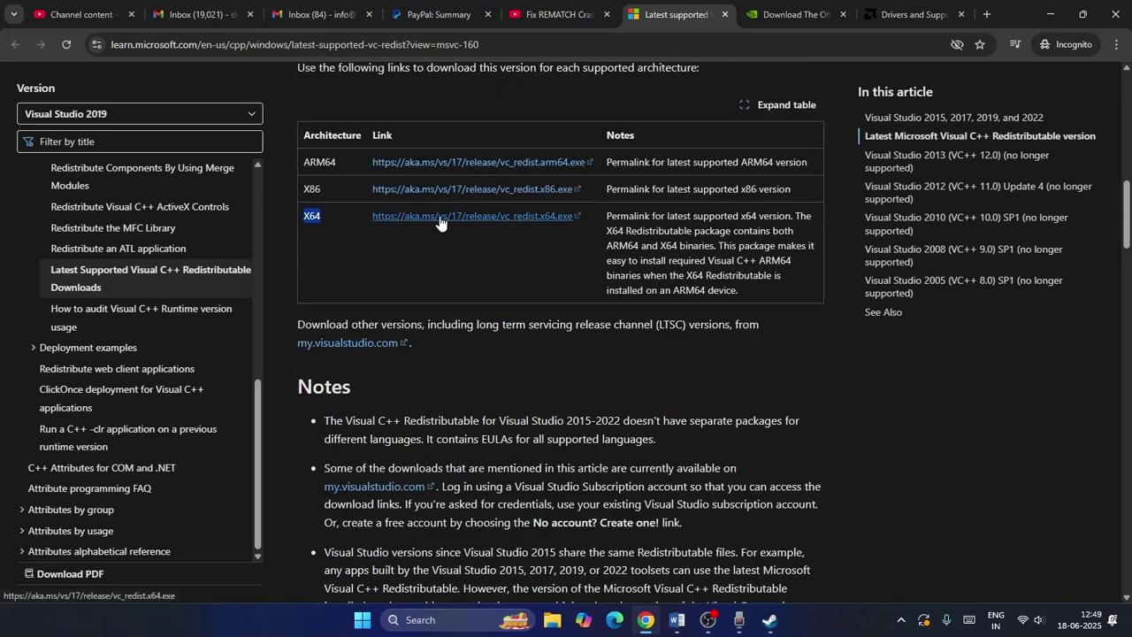
pyautogui.click(364, 245)
pyautogui.moveTo(306, 188); pyautogui.dragTo(322, 193)
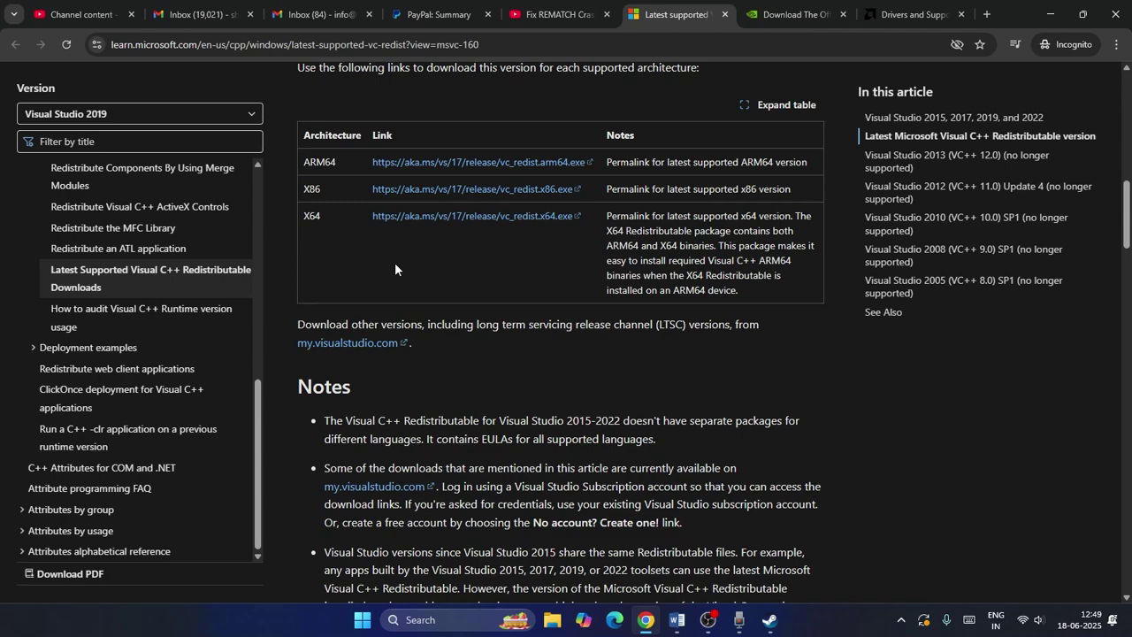
pyautogui.click(1049, 15)
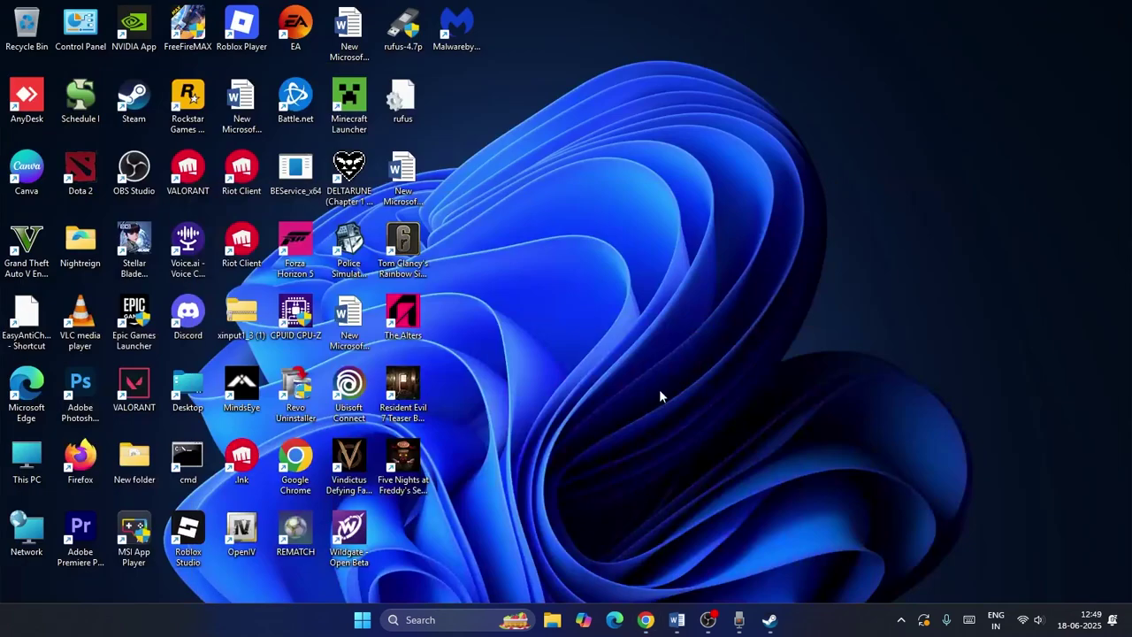
# Switch to the Word document and highlight the Step 4 instruction on launching the game using start_protected_game exe.
pyautogui.click(673, 618)
pyautogui.scroll(-2, 500, 258)
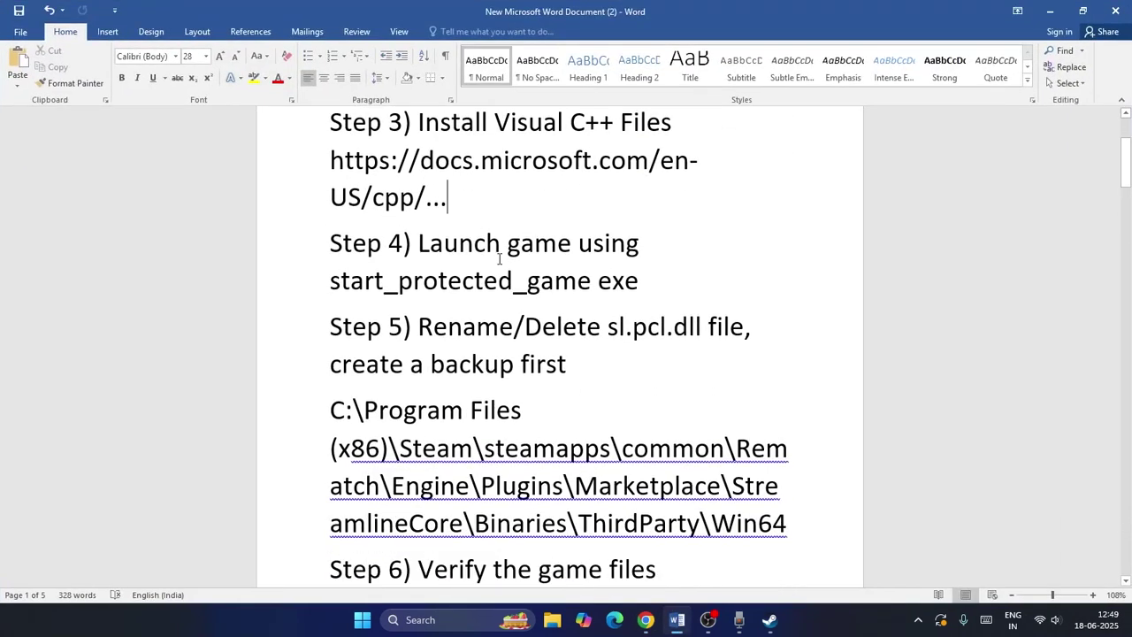
pyautogui.moveTo(414, 240); pyautogui.dragTo(652, 271)
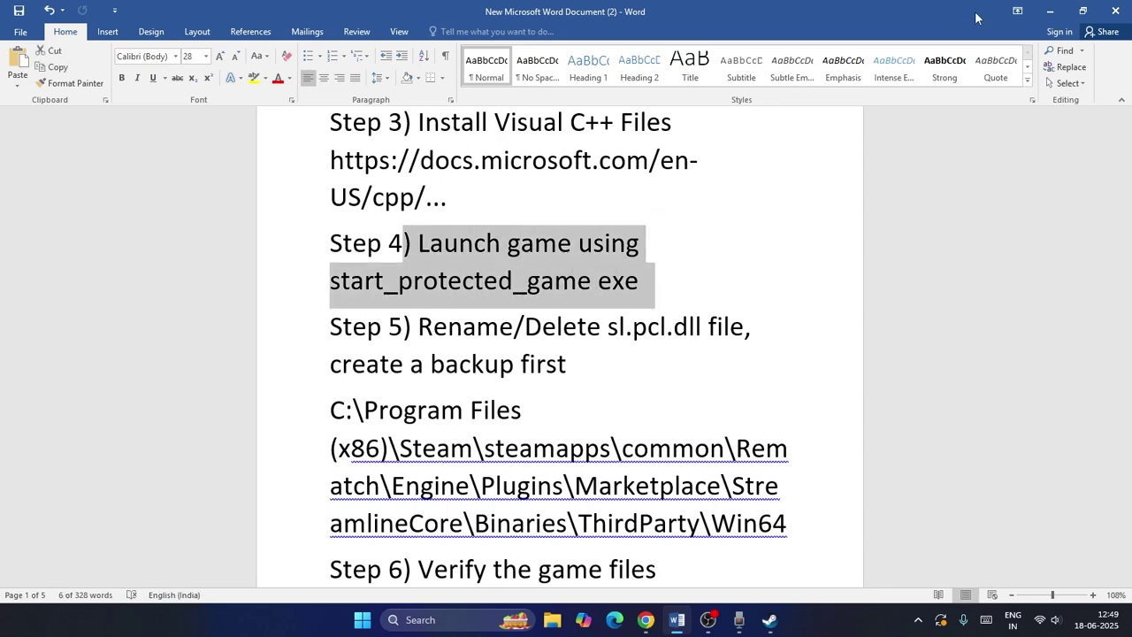
pyautogui.click(1049, 11)
# Switch to Steam, browse REMATCH's local files to view the install folder, and close the folder window.
pyautogui.click(766, 624)
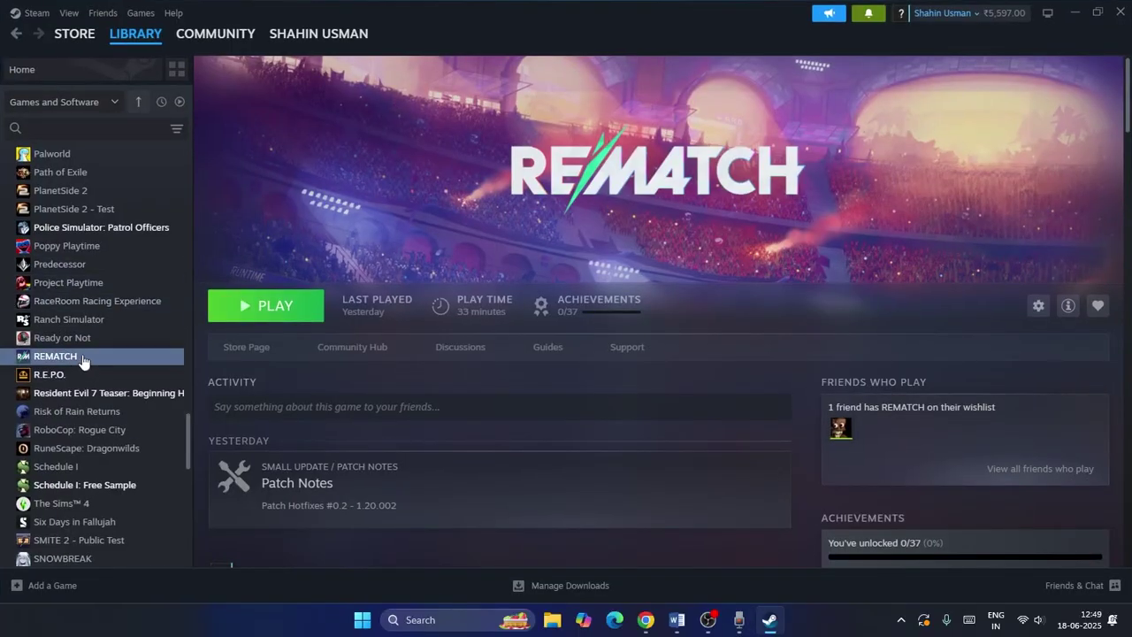
pyautogui.rightClick(82, 360)
pyautogui.moveTo(120, 441)
pyautogui.click(232, 465)
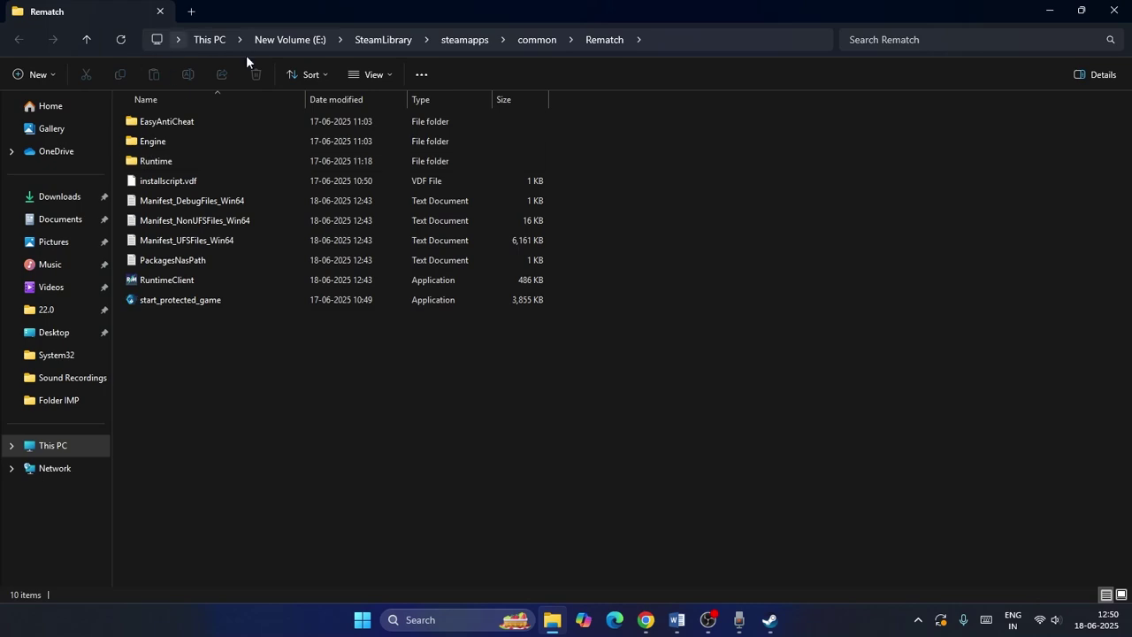
pyautogui.click(1113, 11)
pyautogui.click(1073, 14)
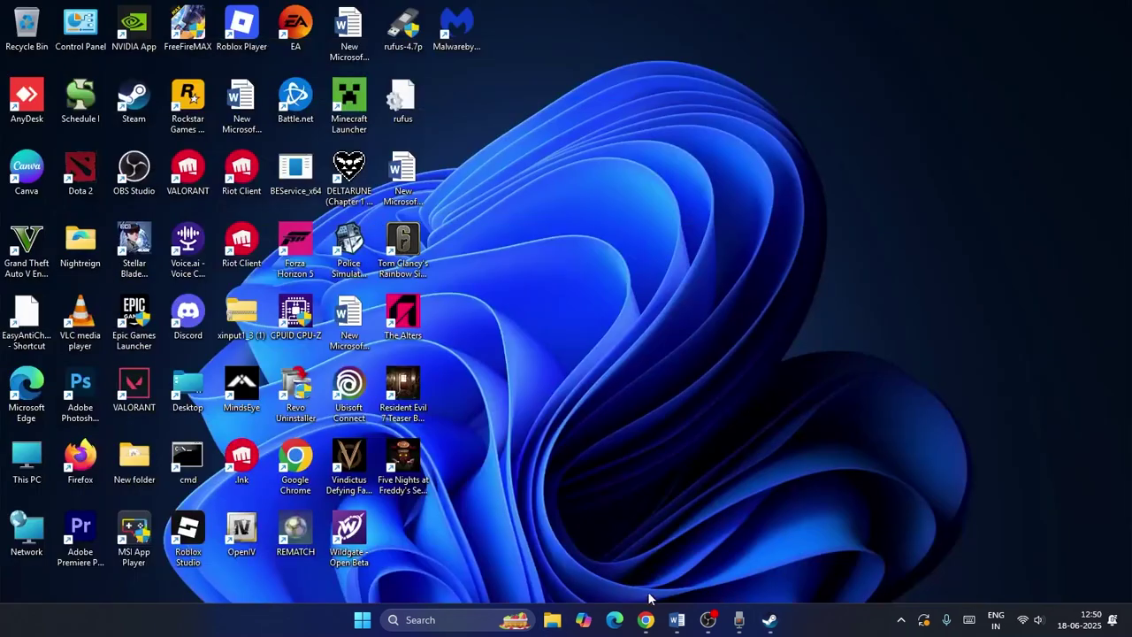
# Open File Explorer and go to the SteamLibrary\steamapps\common\Rematch folder on the E: drive.
pyautogui.click(552, 619)
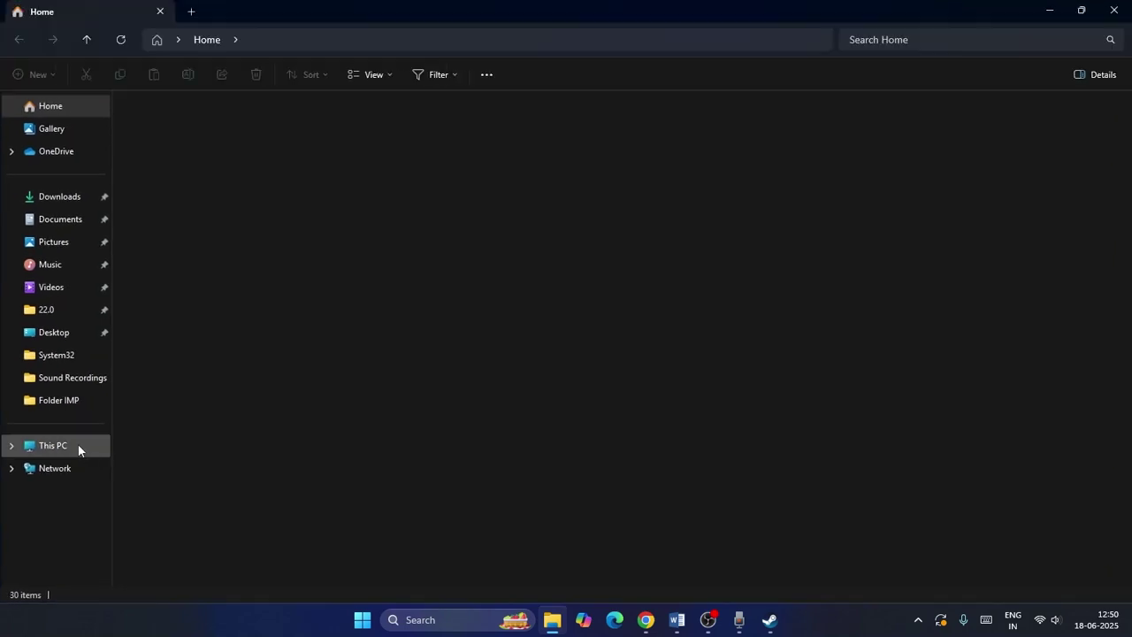
pyautogui.click(77, 446)
pyautogui.doubleClick(572, 146)
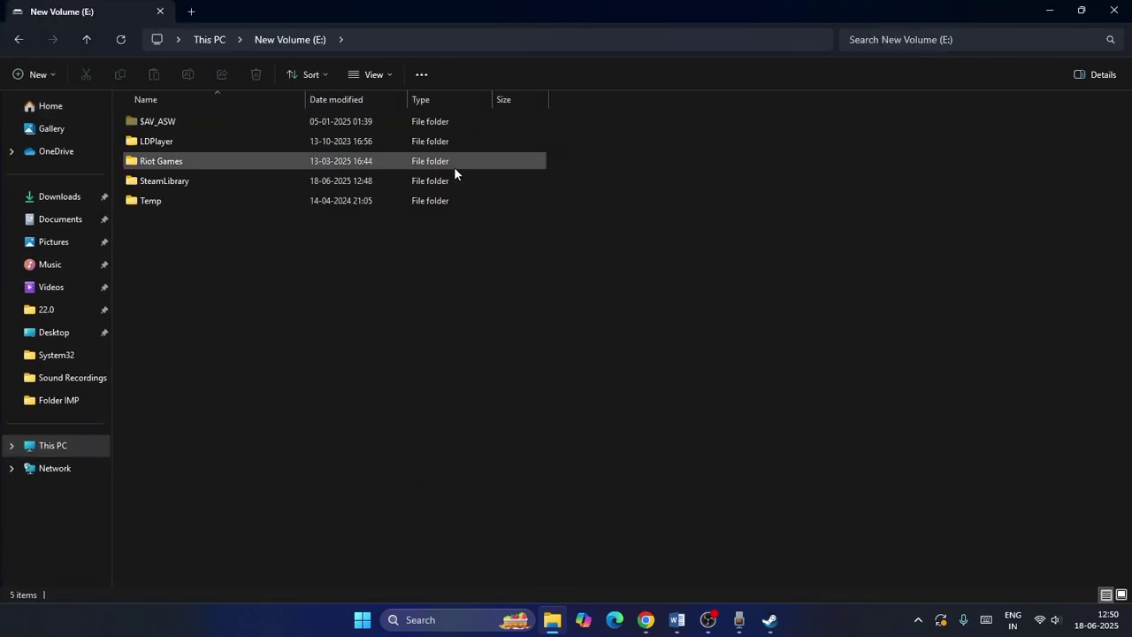
pyautogui.doubleClick(225, 182)
pyautogui.doubleClick(190, 125)
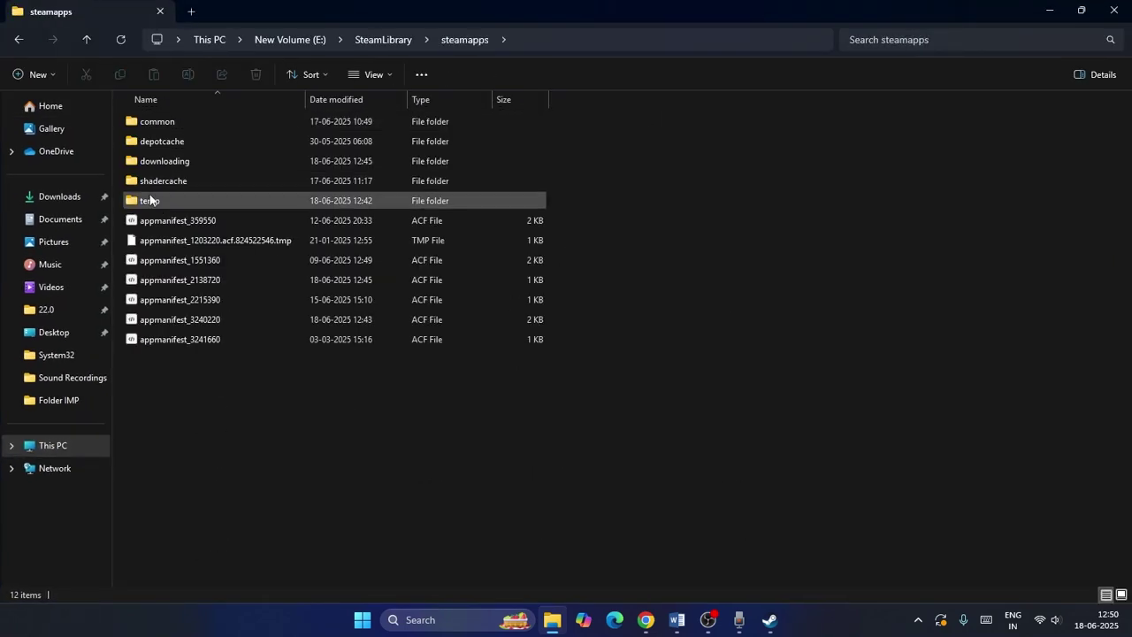
pyautogui.doubleClick(168, 124)
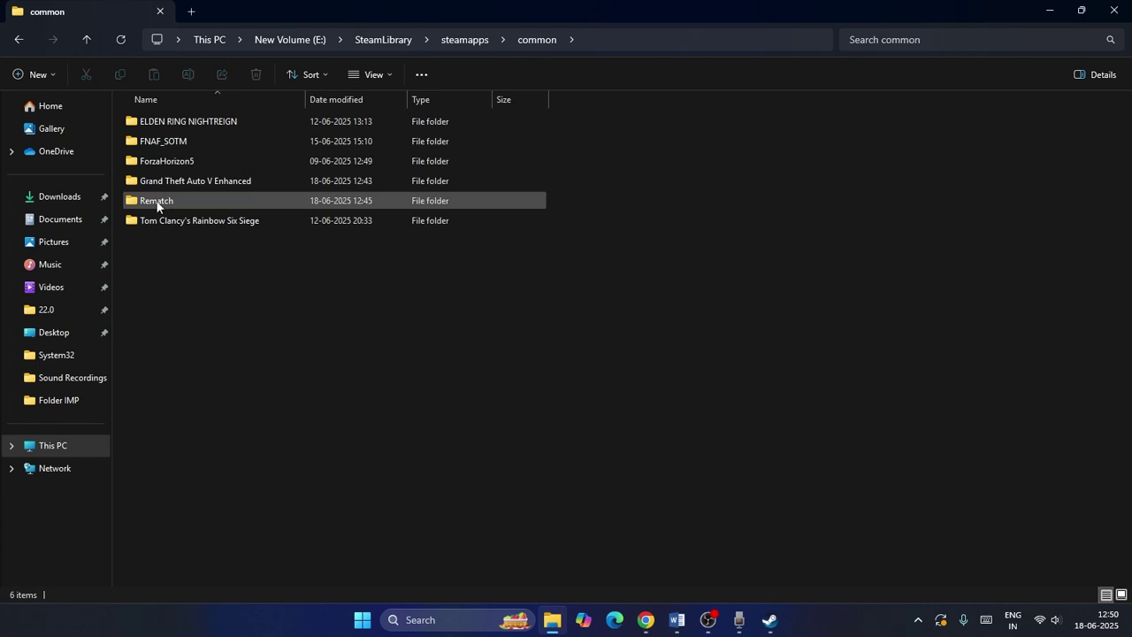
pyautogui.doubleClick(157, 203)
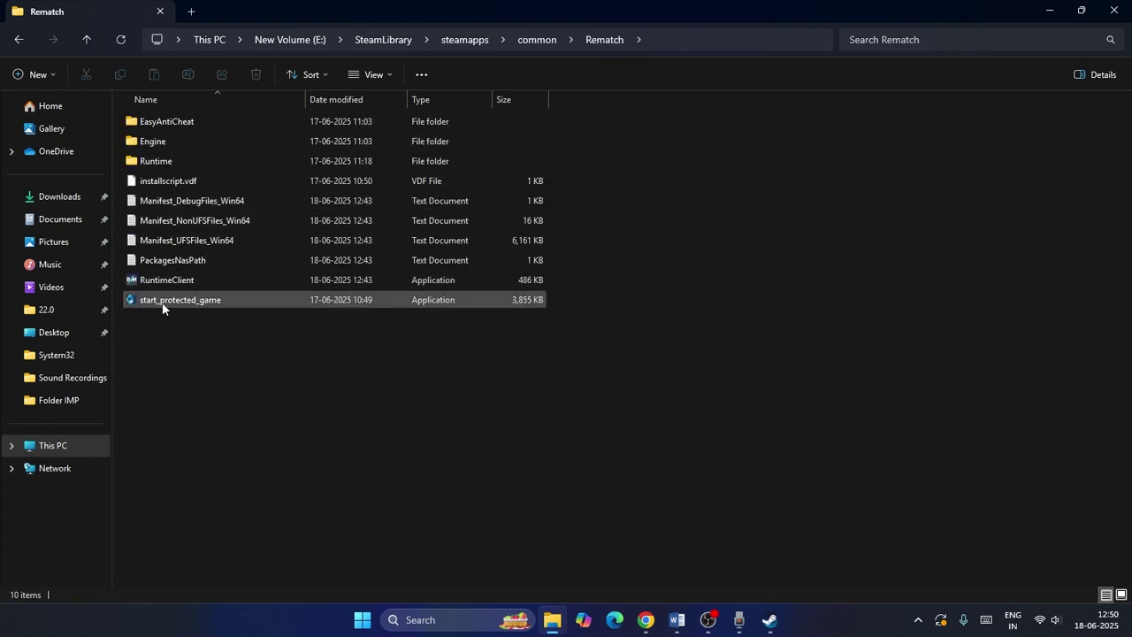
# Look at the available actions for the start_protected_game application without running it, and close the folder window.
pyautogui.click(183, 305)
pyautogui.rightClick(185, 307)
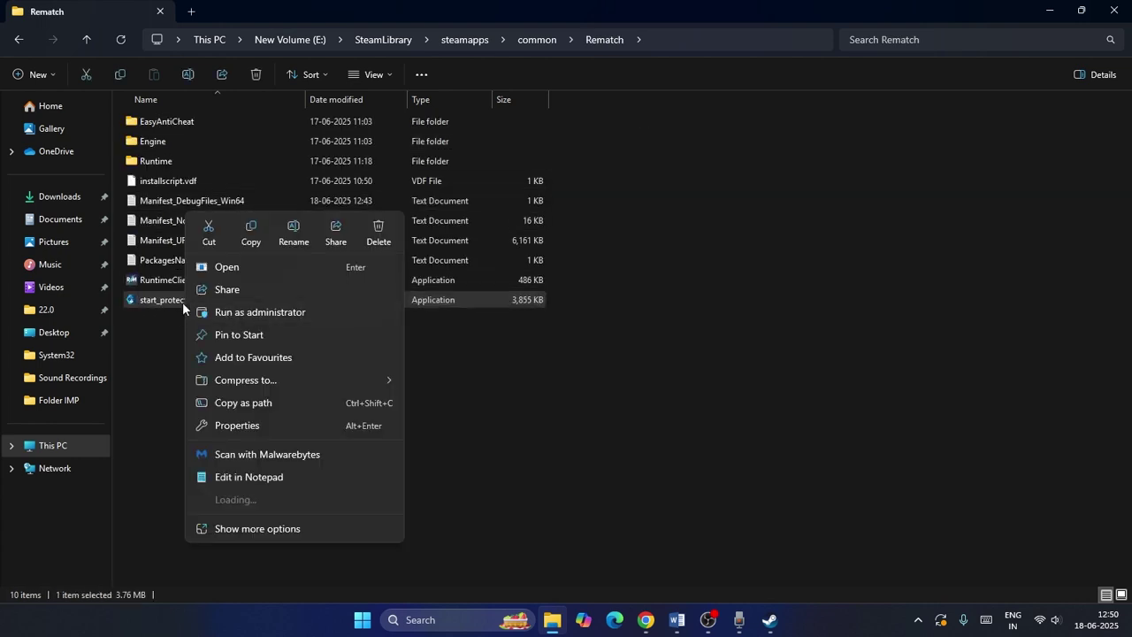
pyautogui.click(780, 416)
pyautogui.click(349, 331)
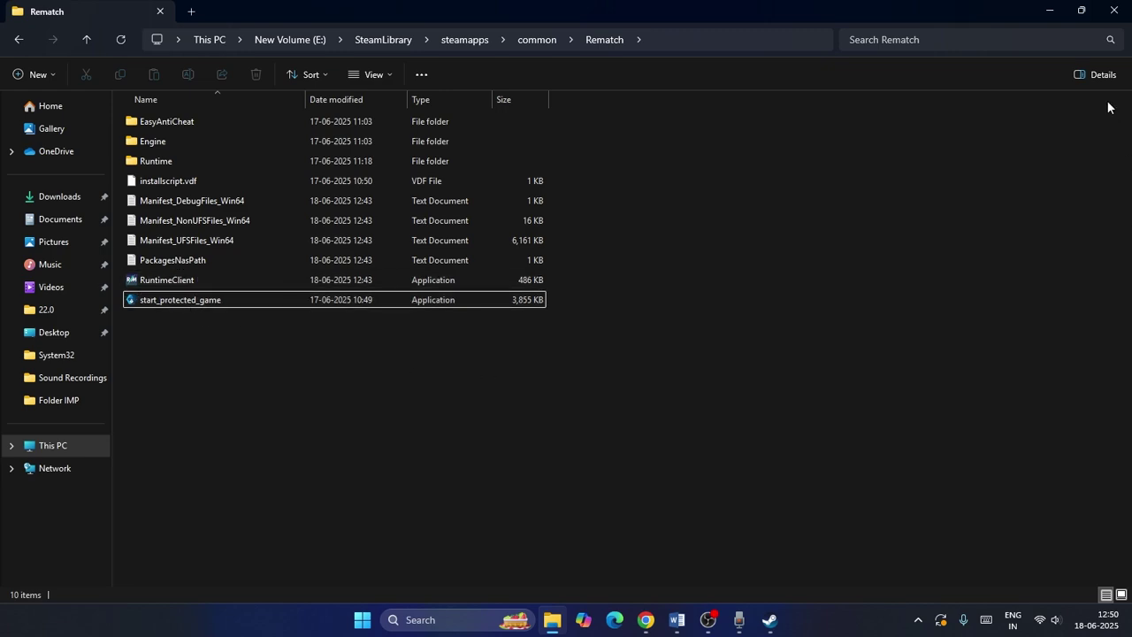
pyautogui.click(1109, 14)
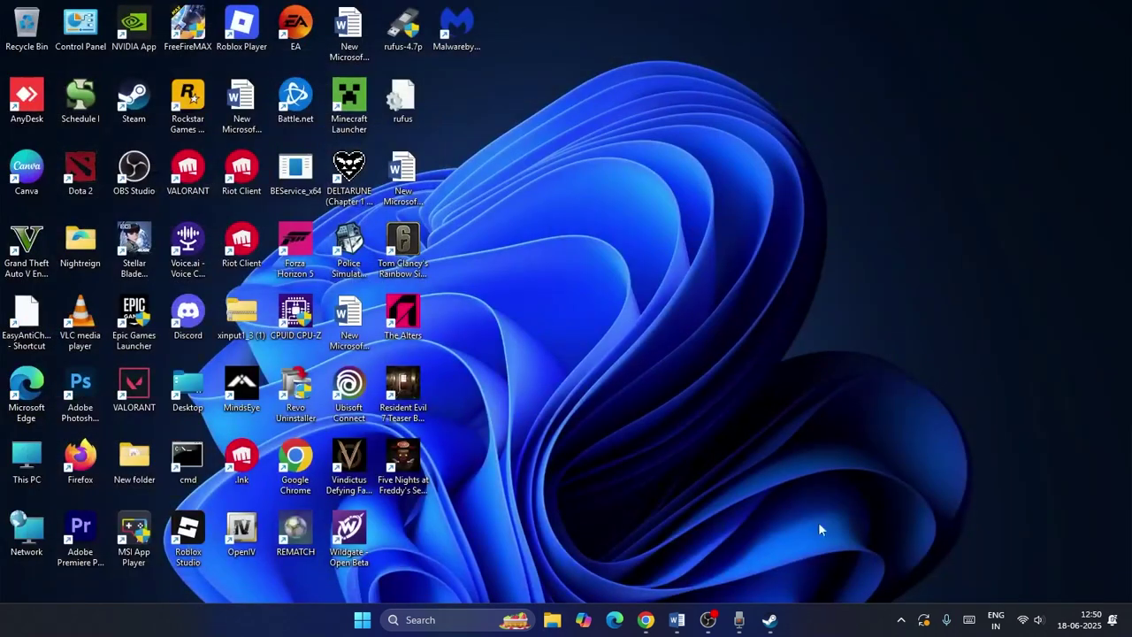
# Switch to the Word document and highlight the Step 5 instruction on renaming or deleting the sl.pcl.dll file.
pyautogui.click(677, 619)
pyautogui.click(677, 619)
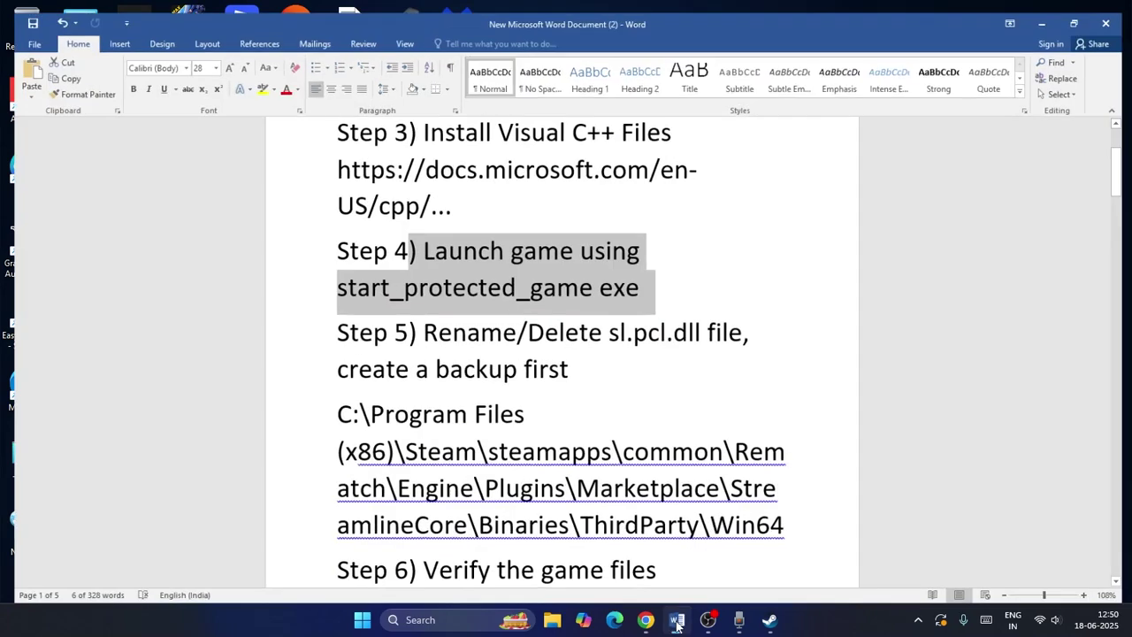
pyautogui.scroll(-2, 541, 261)
pyautogui.click(568, 292)
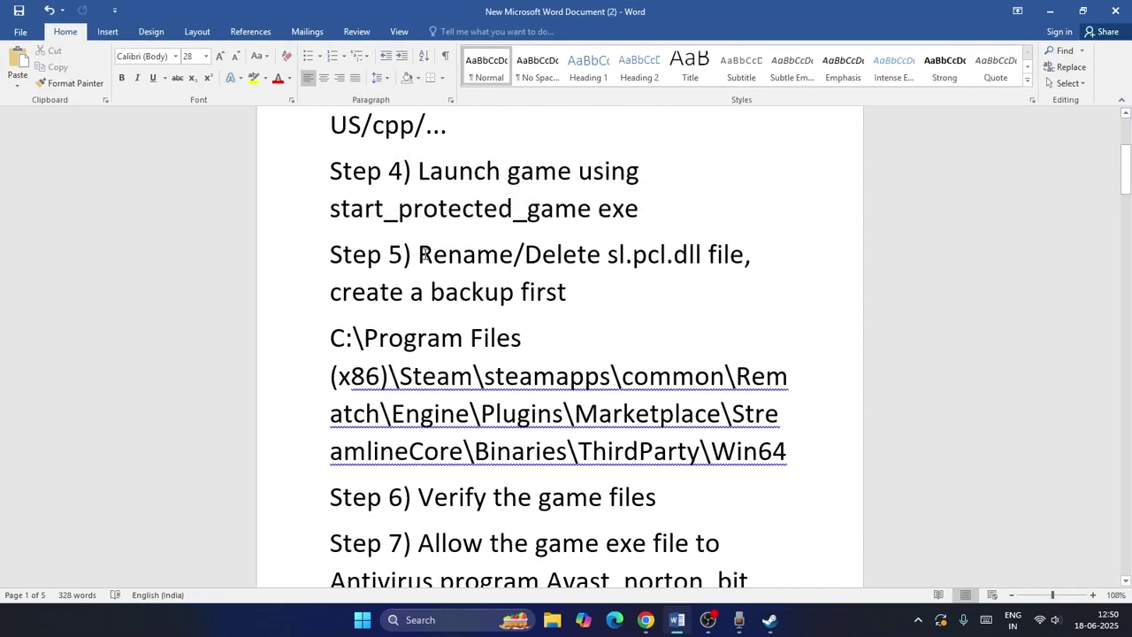
pyautogui.moveTo(419, 254); pyautogui.dragTo(536, 257)
pyautogui.moveTo(617, 258); pyautogui.dragTo(709, 257)
pyautogui.click(639, 307)
# Highlight the Engine\Plugins\Marketplace\StreamlineCore\Binaries\ThirdParty\Win64 part of the folder path under Step 5.
pyautogui.scroll(-1, 646, 307)
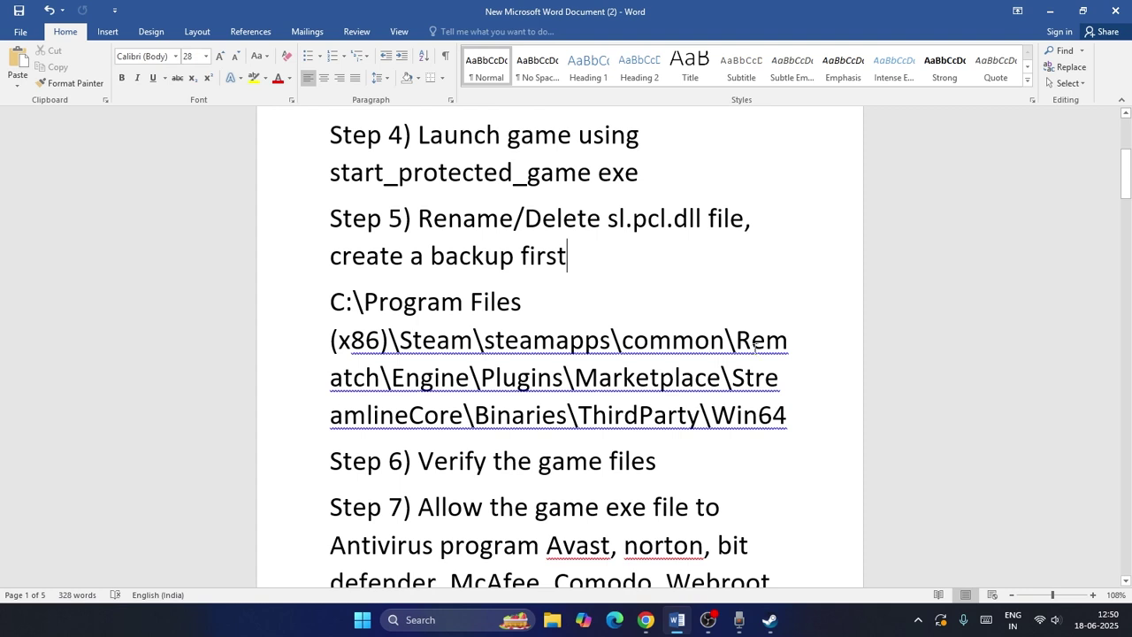
pyautogui.moveTo(389, 377); pyautogui.dragTo(798, 417)
pyautogui.click(798, 418)
# Switch to Steam and open REMATCH's local files folder.
pyautogui.click(769, 619)
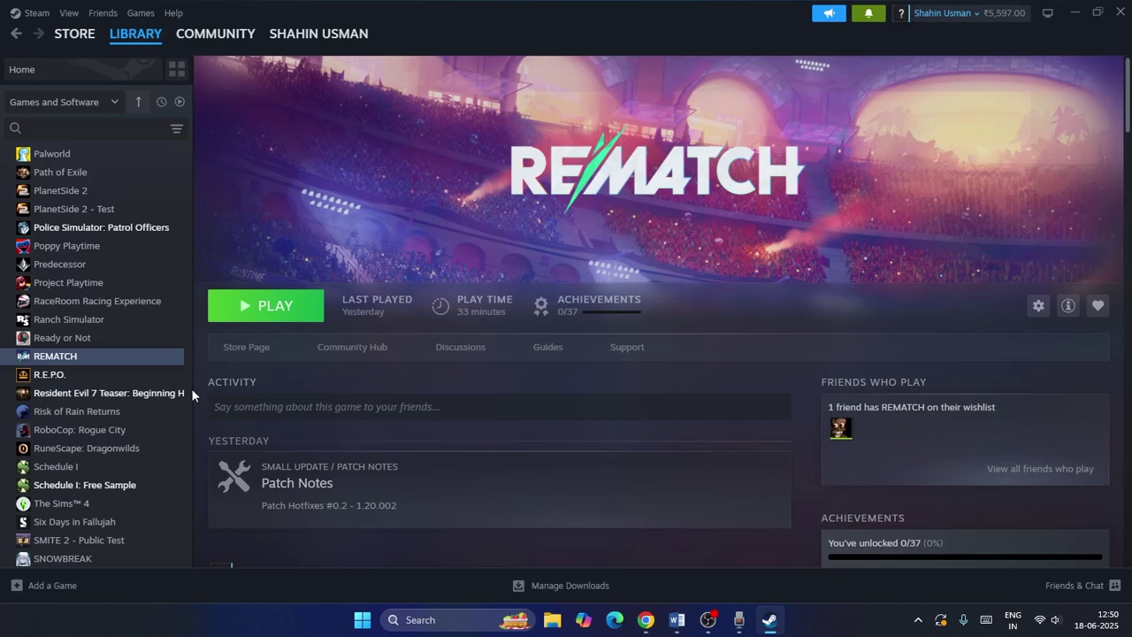
pyautogui.rightClick(97, 356)
pyautogui.moveTo(142, 425)
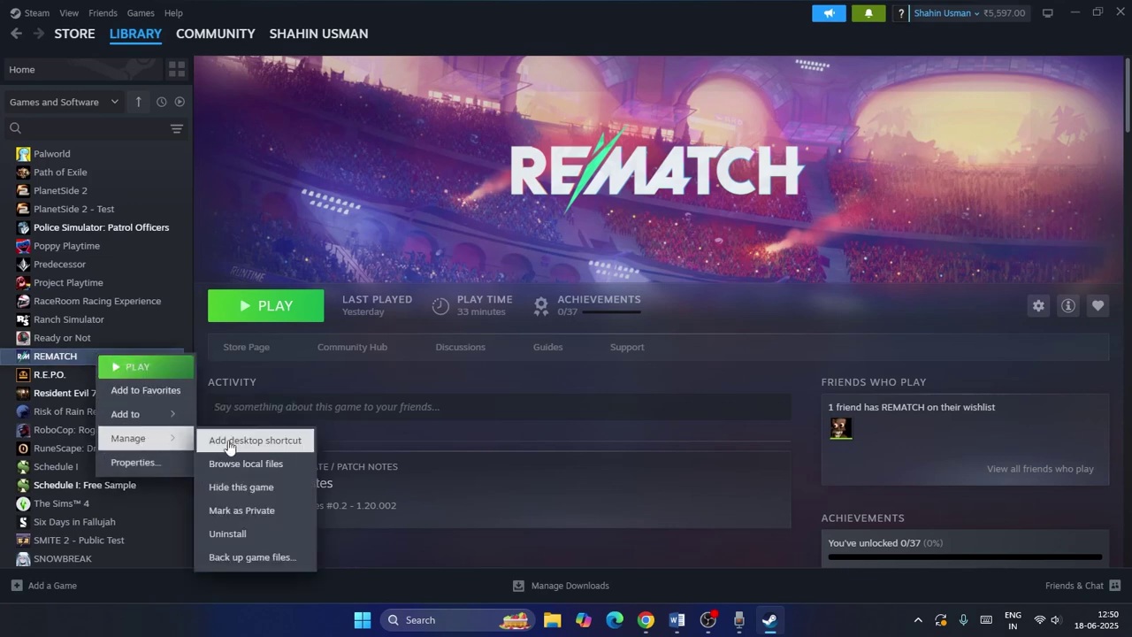
pyautogui.click(239, 462)
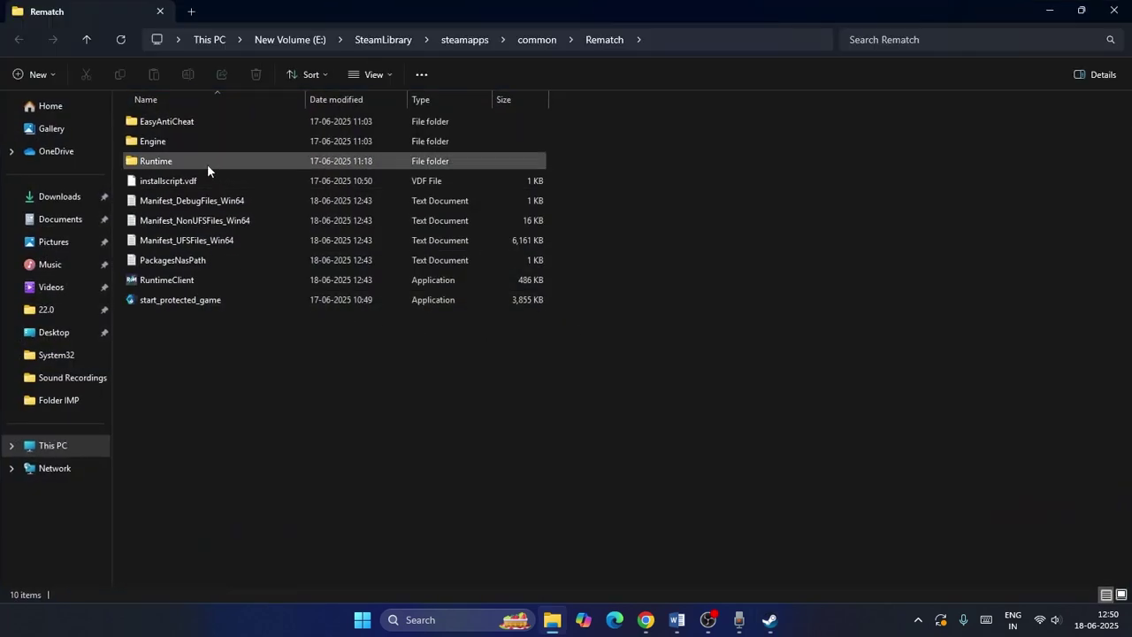
pyautogui.doubleClick(181, 142)
pyautogui.doubleClick(179, 142)
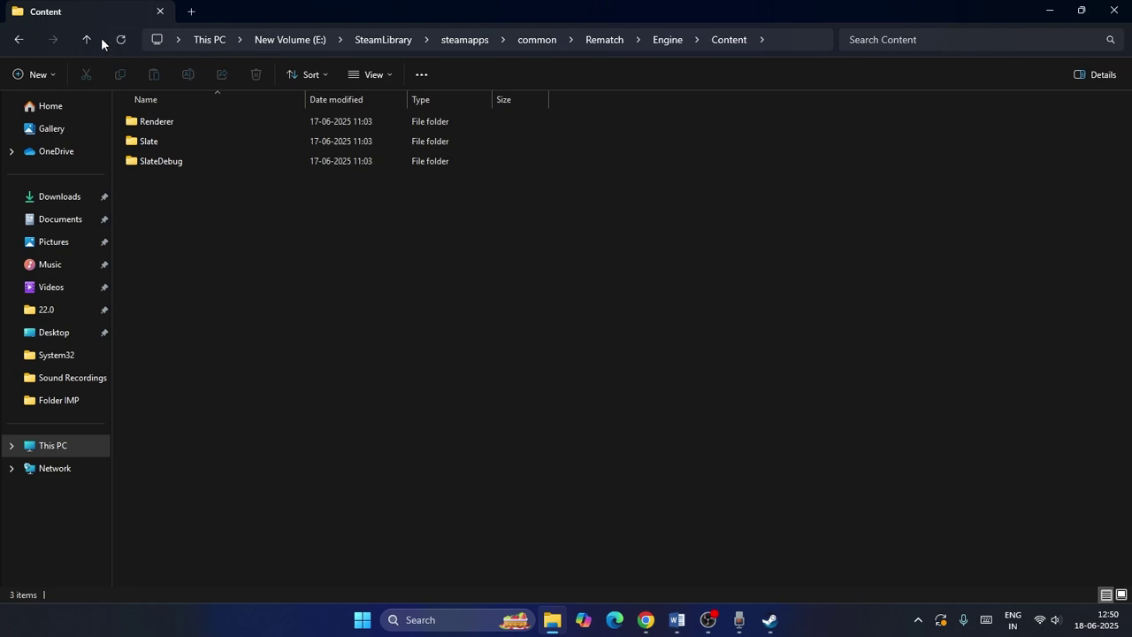
pyautogui.click(97, 39)
pyautogui.click(96, 38)
pyautogui.doubleClick(156, 141)
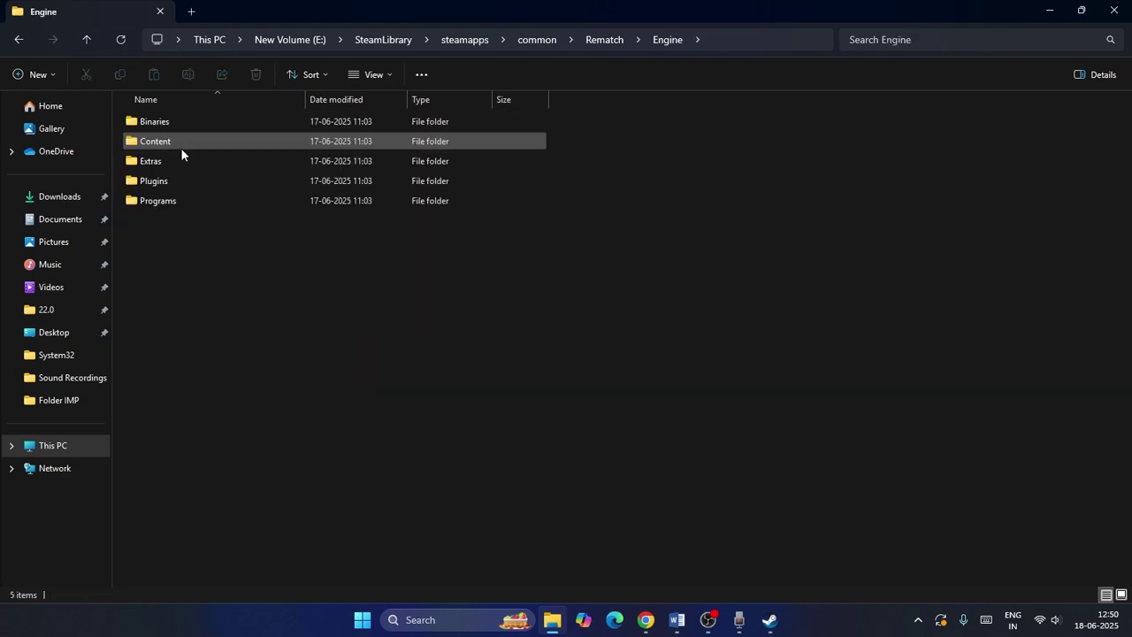
pyautogui.doubleClick(158, 122)
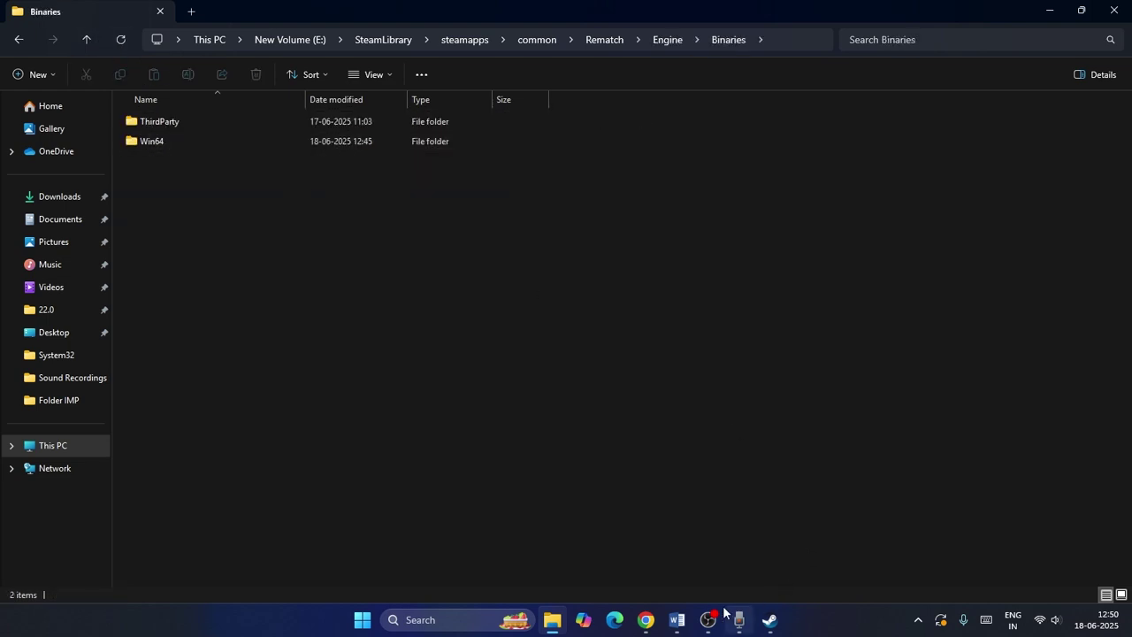
# Check the Step 5 path in the Word document and open Engine\Plugins\Marketplace inside the Rematch folder.
pyautogui.click(677, 619)
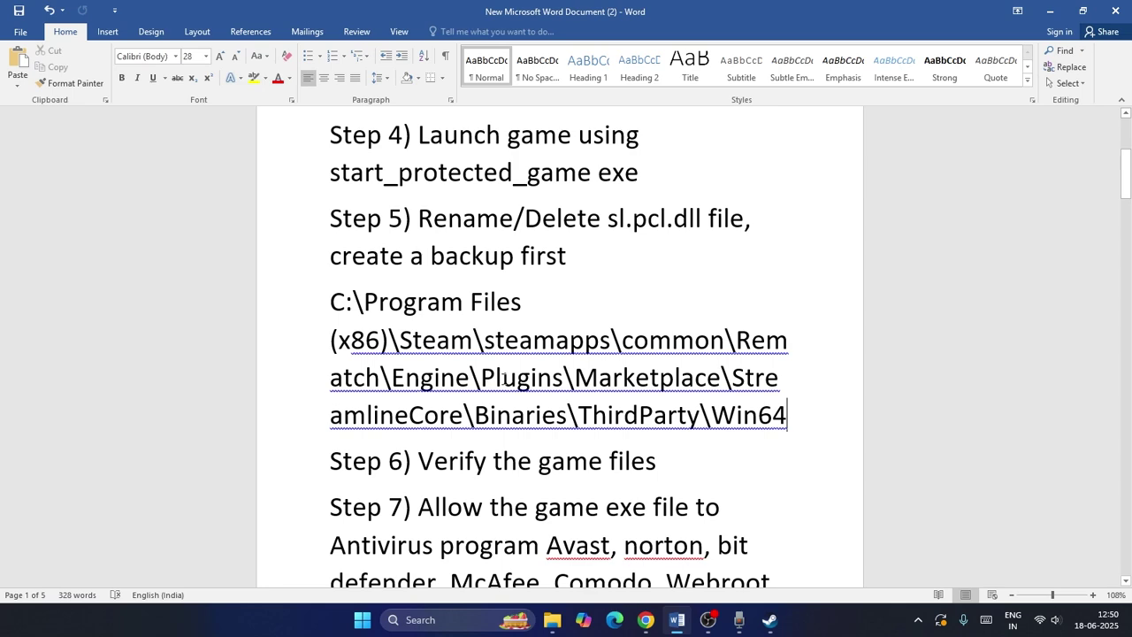
pyautogui.click(1050, 11)
pyautogui.doubleClick(86, 39)
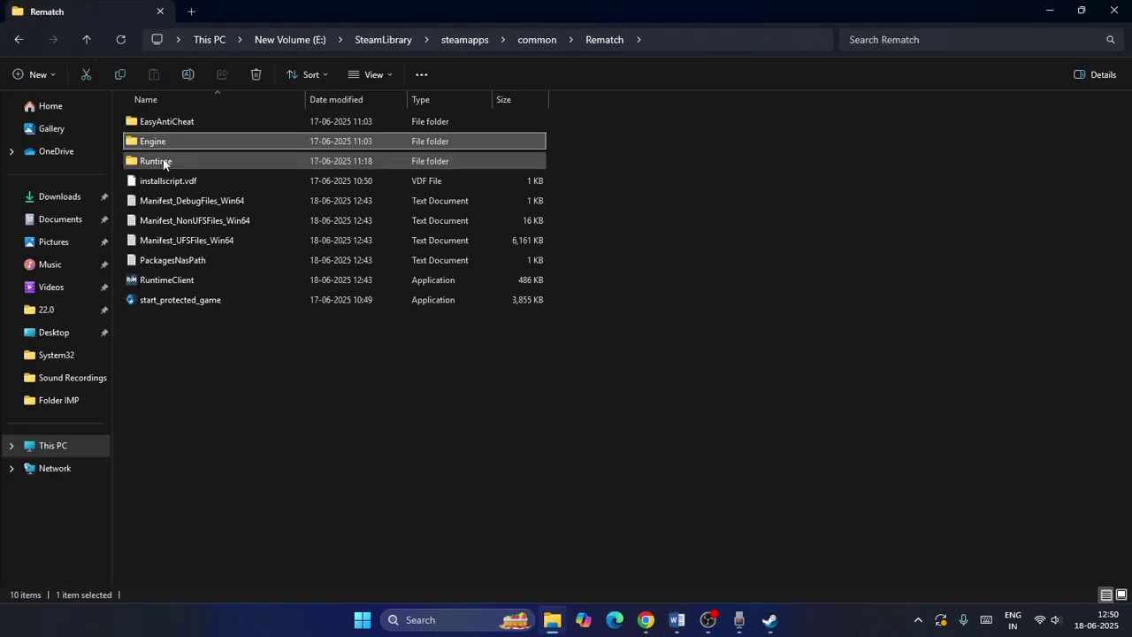
pyautogui.doubleClick(166, 143)
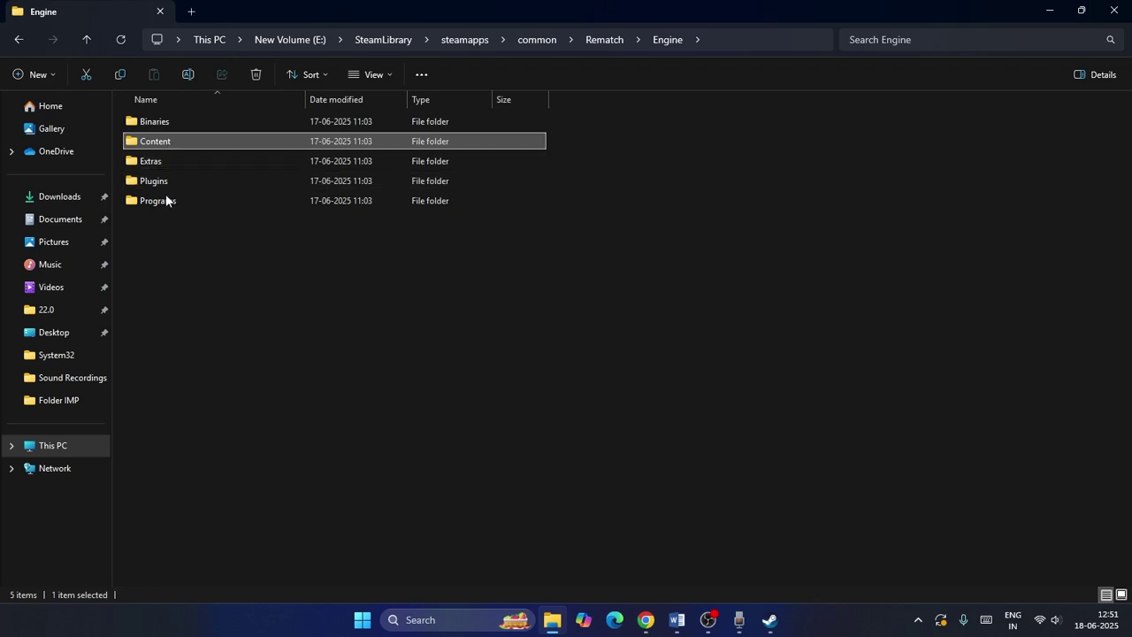
pyautogui.doubleClick(162, 181)
pyautogui.doubleClick(167, 120)
pyautogui.click(168, 119)
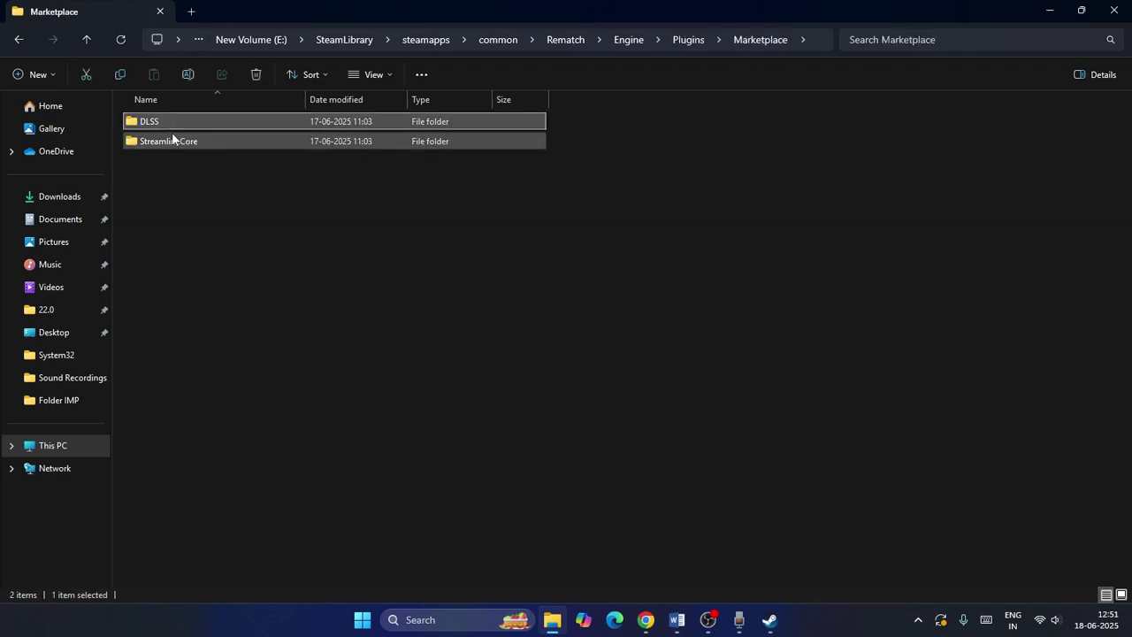
# Recheck the Step 5 path in the Word document, and close the REMATCH Patch Notes in Steam.
pyautogui.click(677, 619)
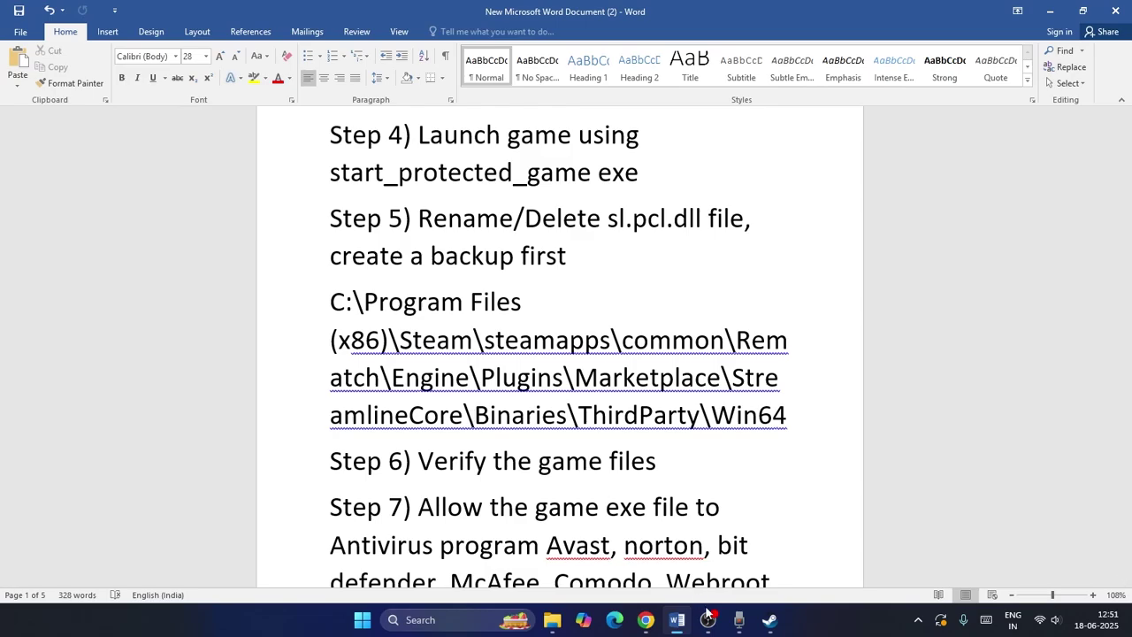
pyautogui.click(769, 619)
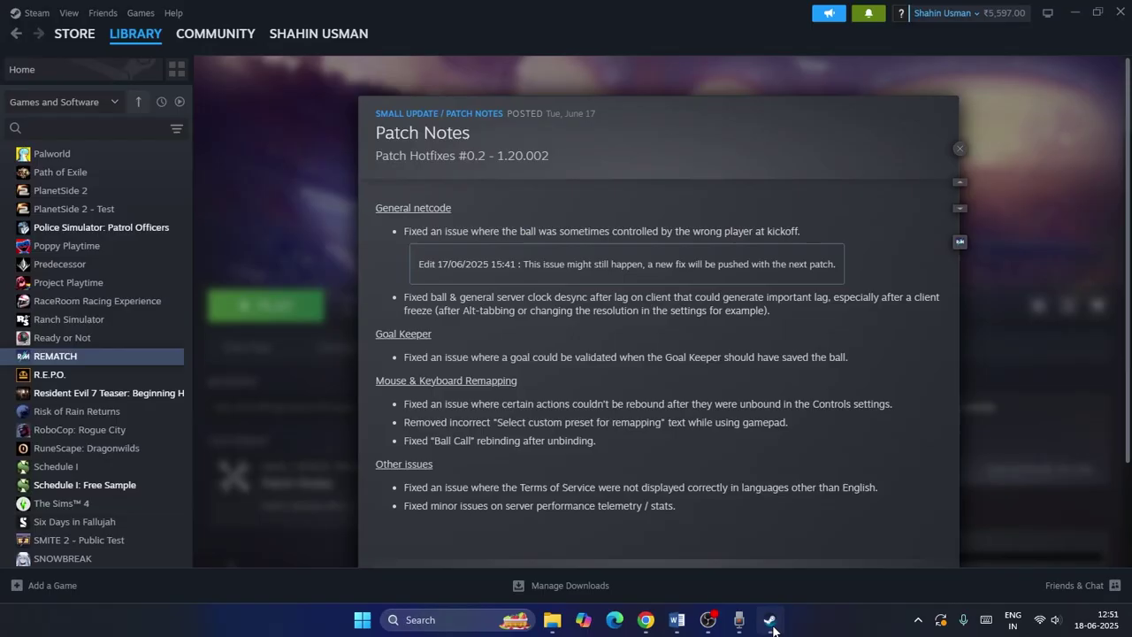
pyautogui.click(960, 147)
# Switch to File Explorer and open StreamlineCore\Binaries\ThirdParty\Win64 inside the Marketplace folder, locating sl.pcl.dll.
pyautogui.click(551, 619)
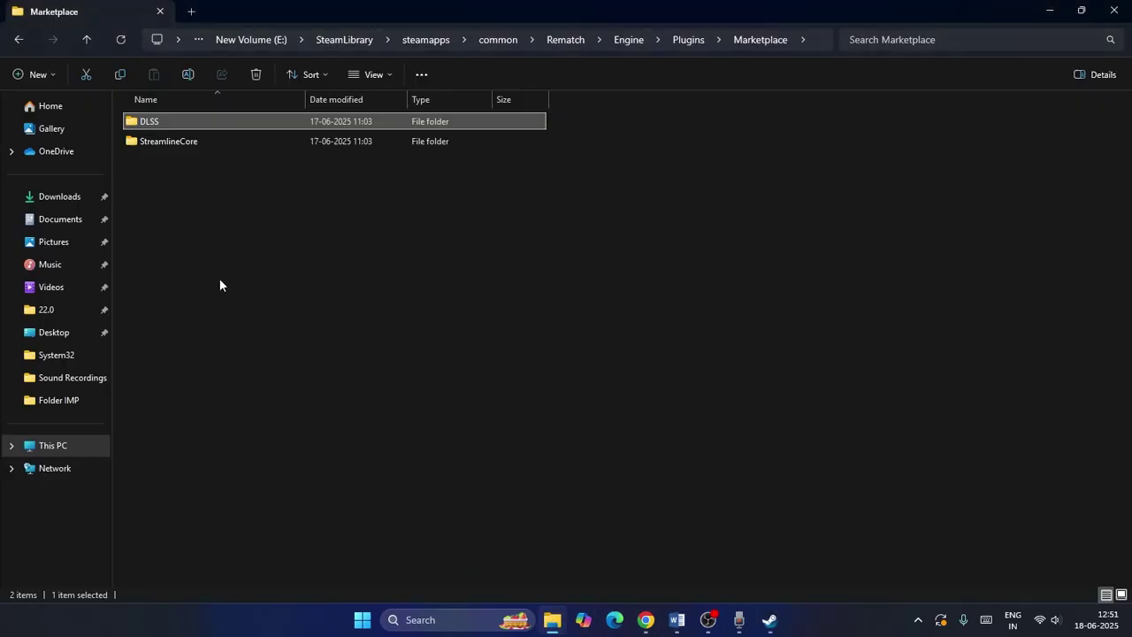
pyautogui.doubleClick(178, 143)
pyautogui.doubleClick(191, 121)
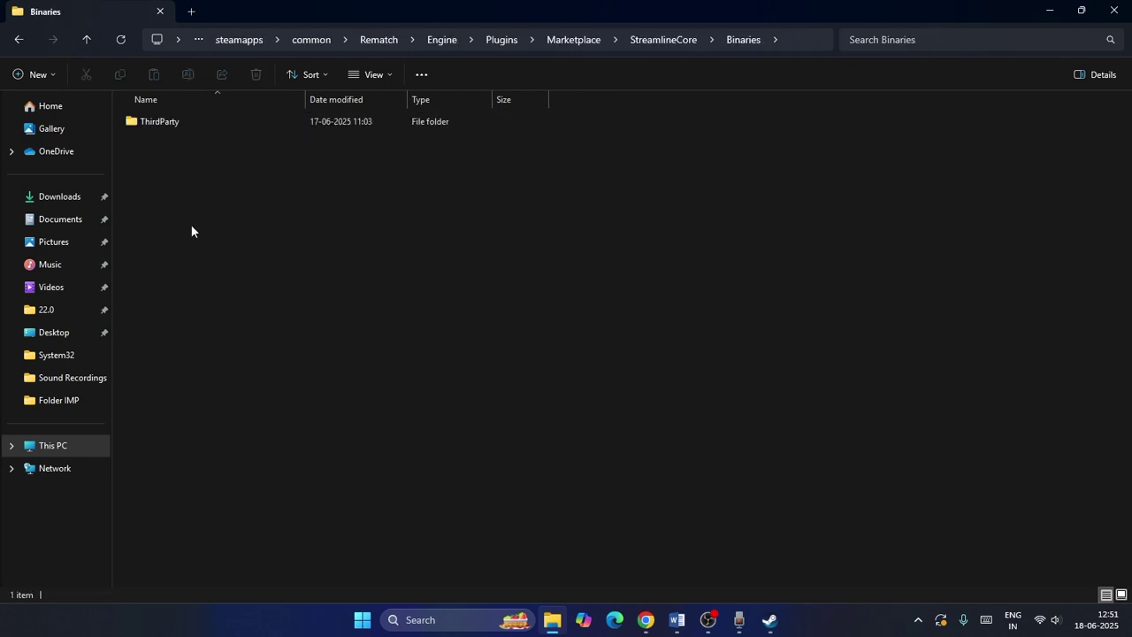
pyautogui.doubleClick(155, 124)
pyautogui.doubleClick(151, 122)
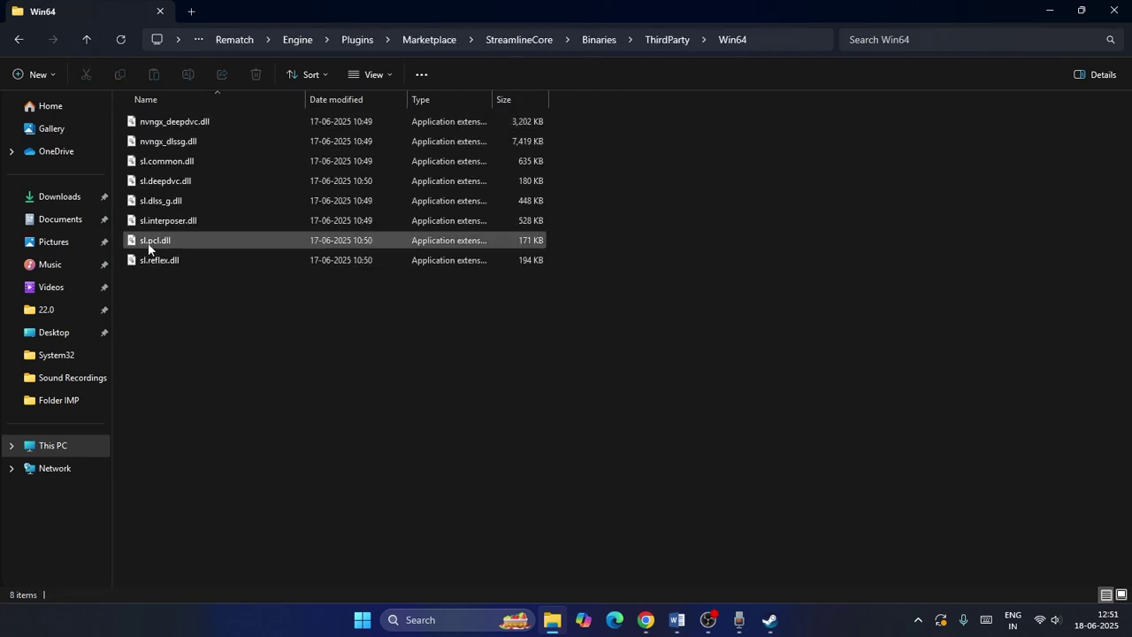
pyautogui.moveTo(147, 248)
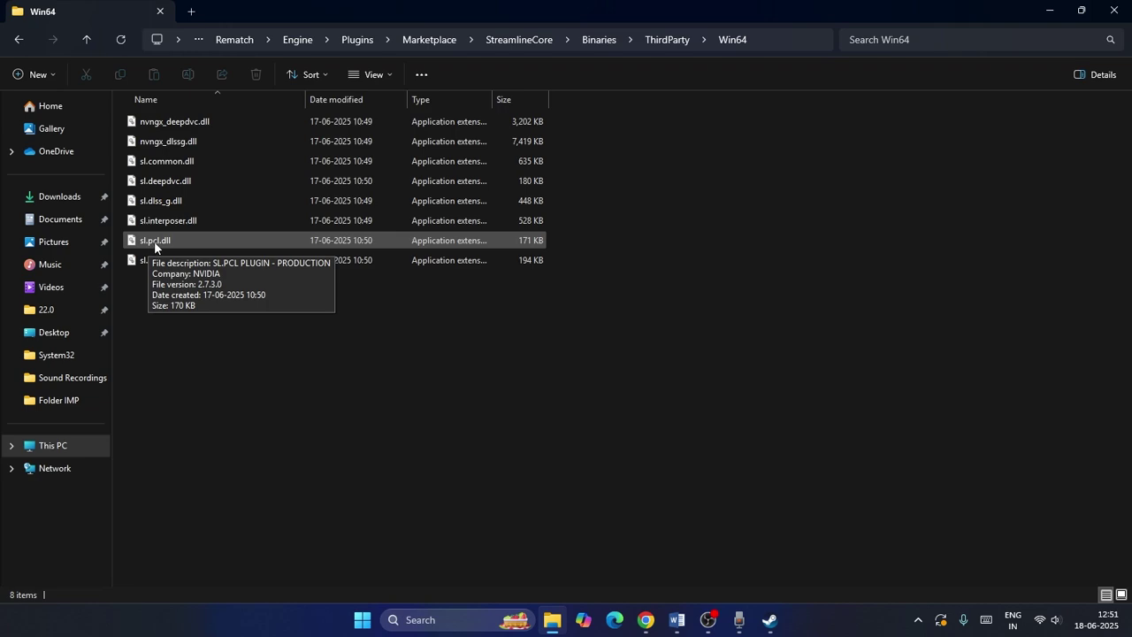
# Recheck Step 5 in the Word document and copy sl.pcl.dll from the Win64 folder to the desktop as a backup.
pyautogui.click(677, 620)
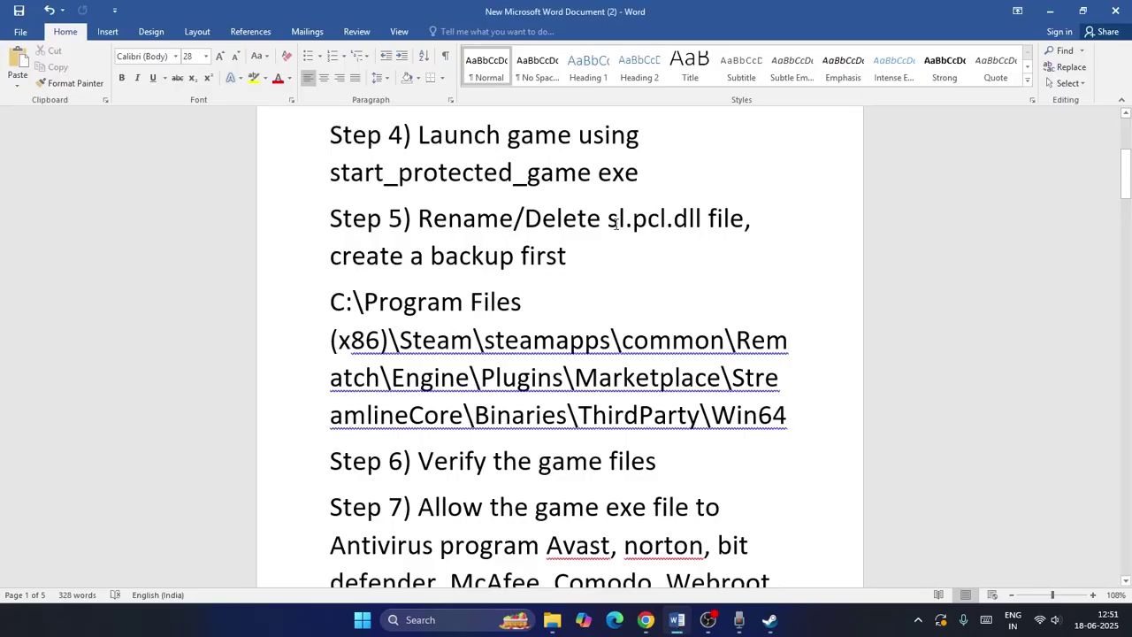
pyautogui.click(1049, 11)
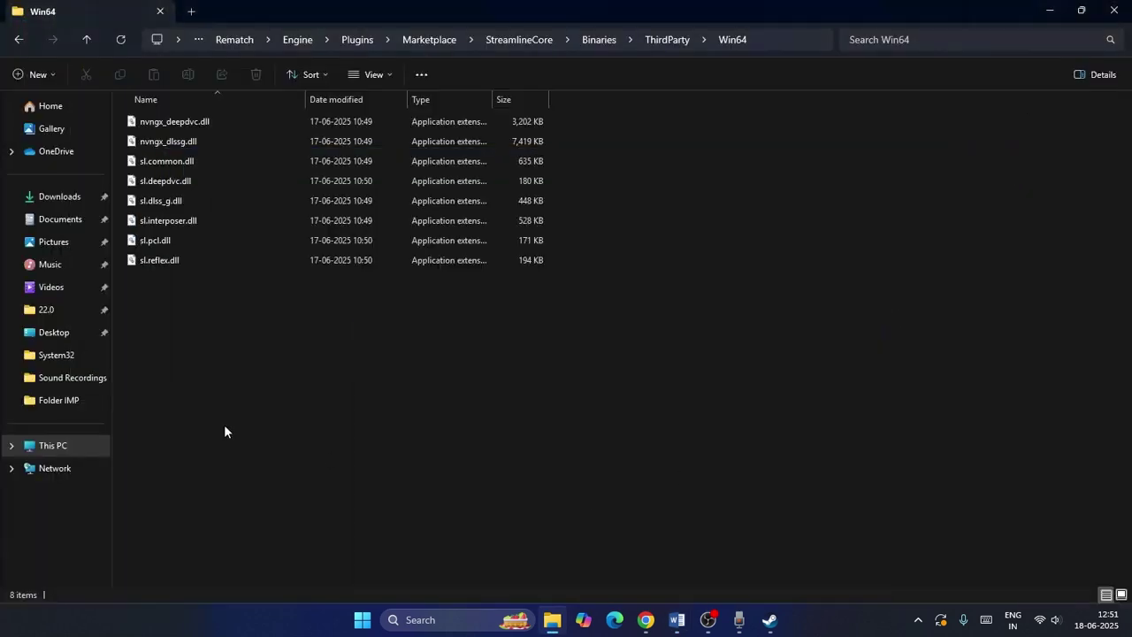
pyautogui.click(161, 244)
pyautogui.rightClick(161, 244)
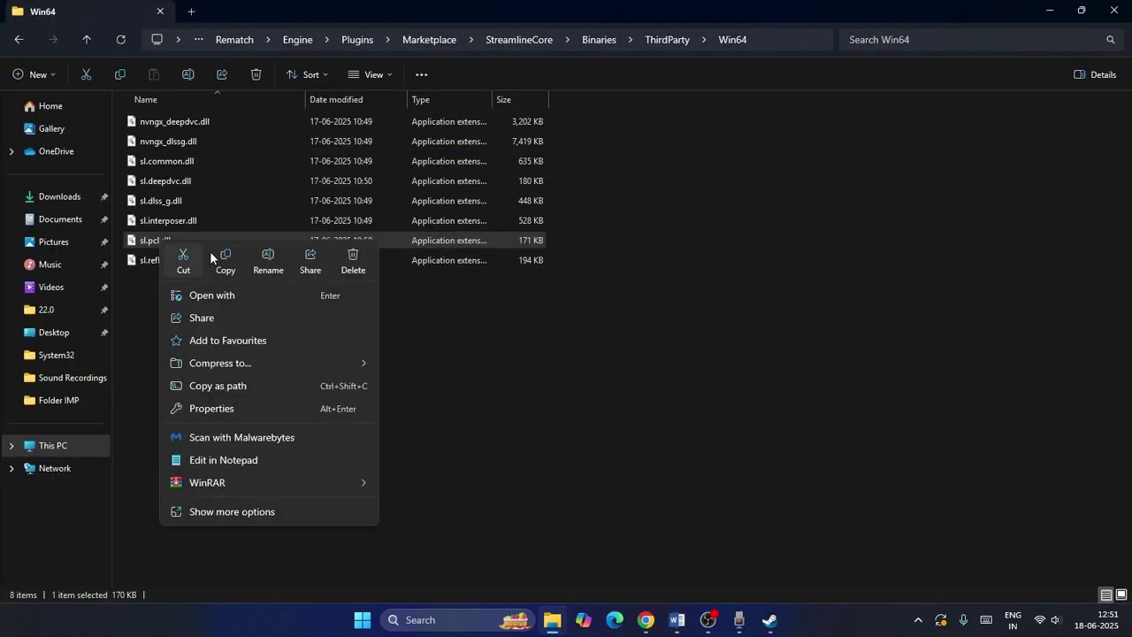
pyautogui.click(221, 255)
pyautogui.click(1049, 12)
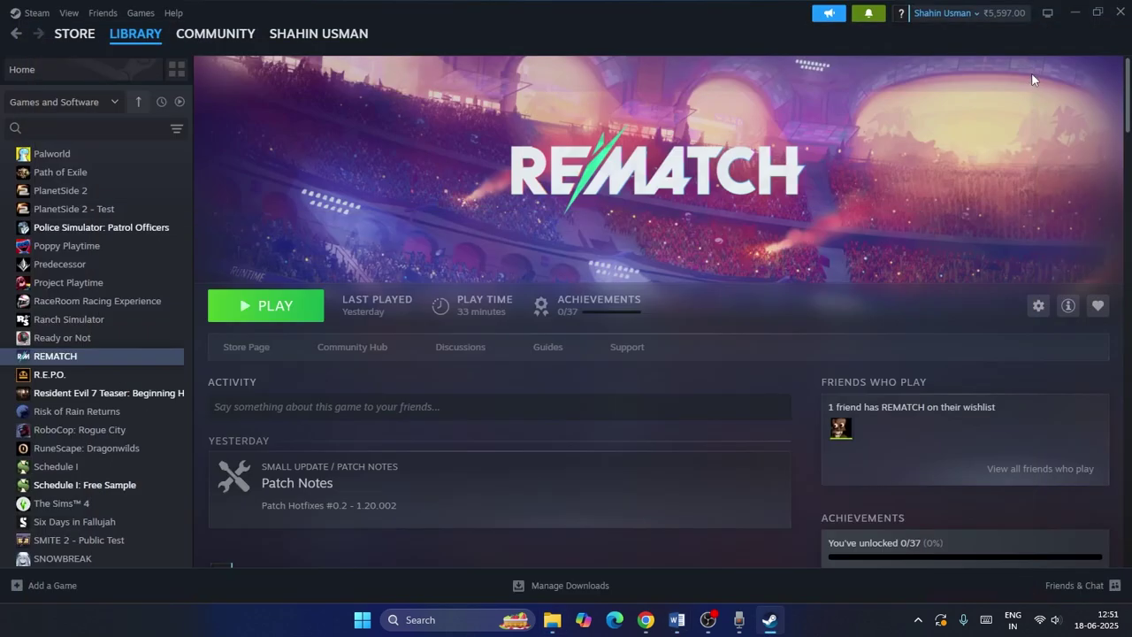
pyautogui.click(1074, 12)
pyautogui.rightClick(484, 223)
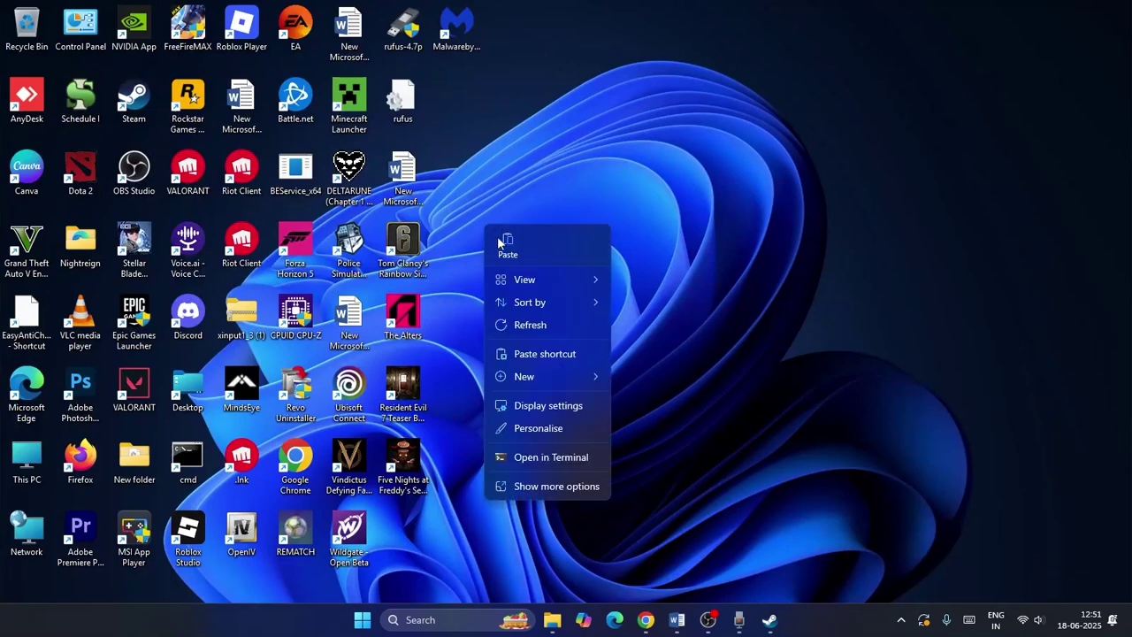
pyautogui.click(503, 245)
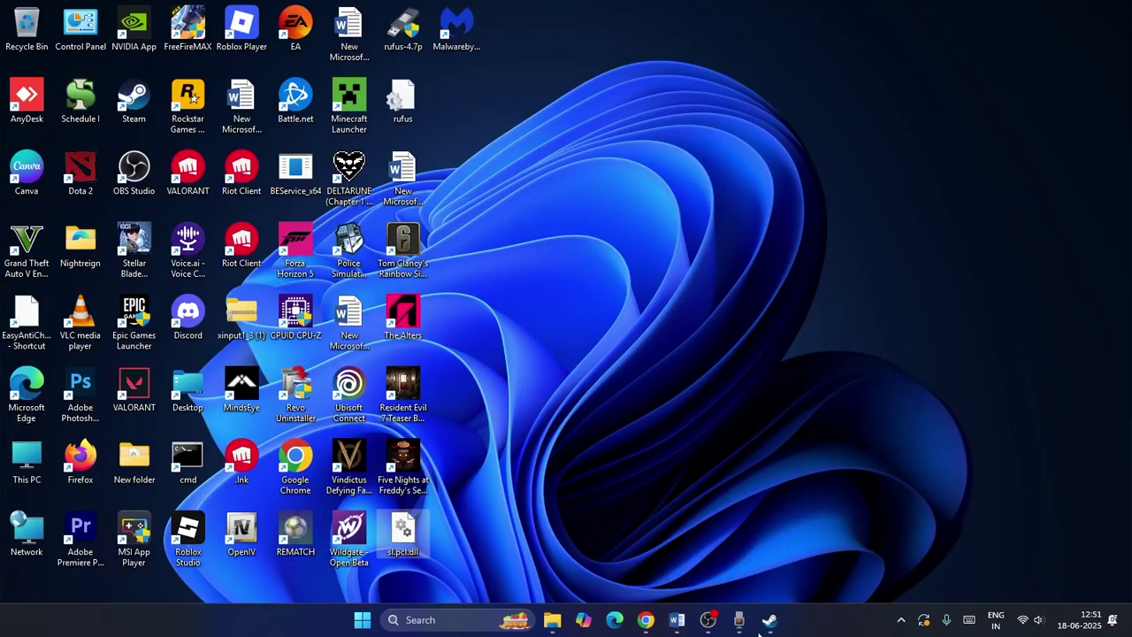
# Return to the Win64 folder in File Explorer and rename sl.pcl.dll to sl.pcl.dll.old.
pyautogui.click(552, 619)
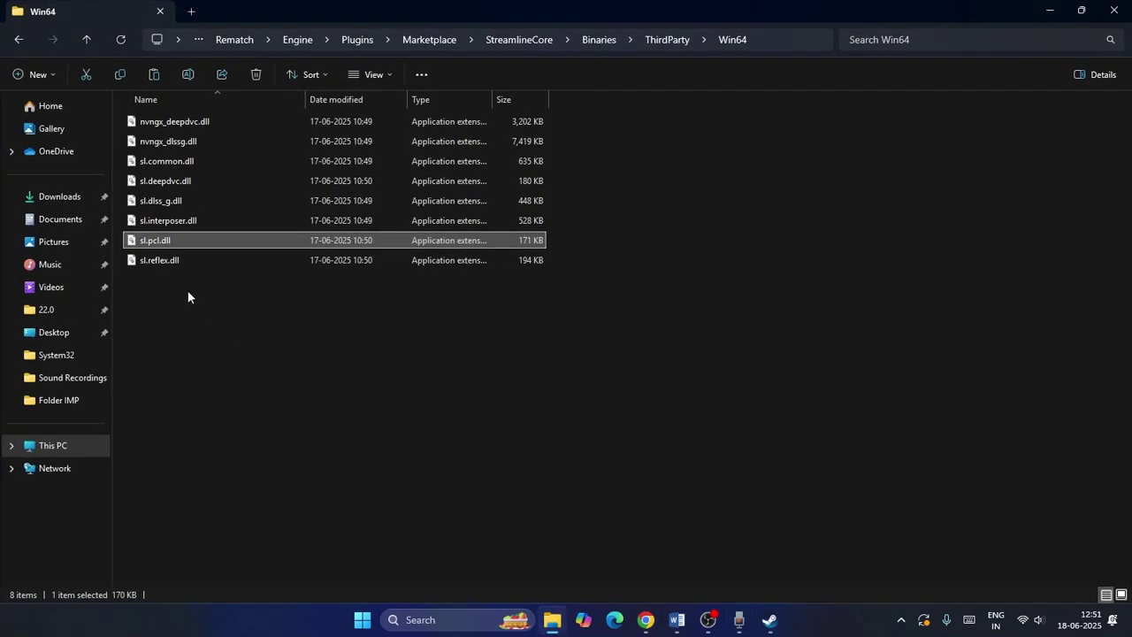
pyautogui.rightClick(168, 239)
pyautogui.click(235, 512)
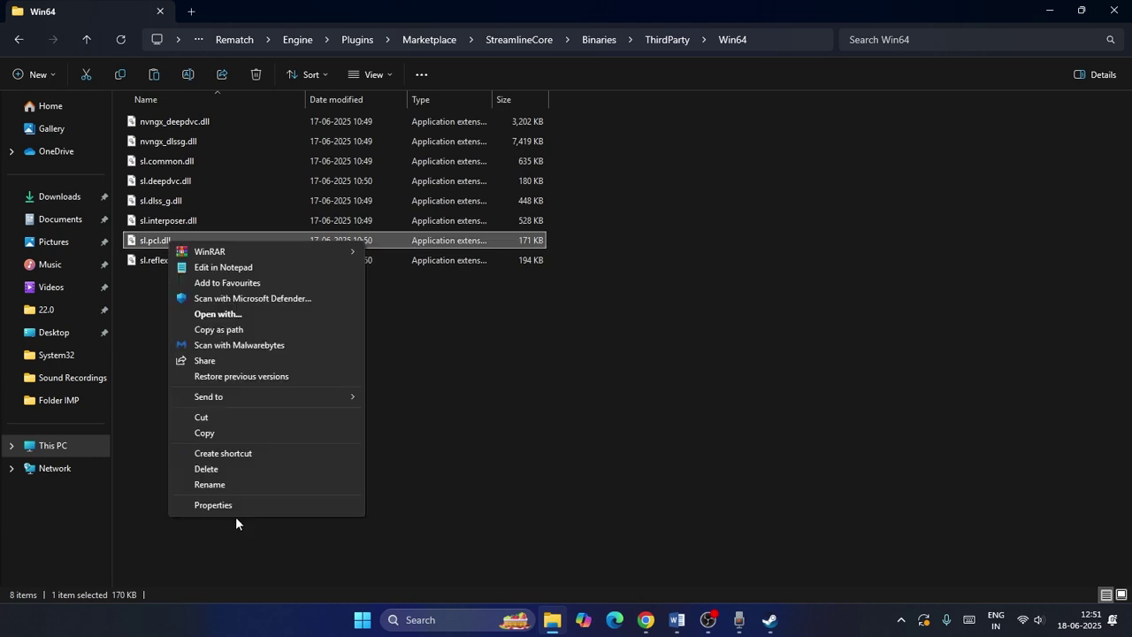
pyautogui.click(220, 484)
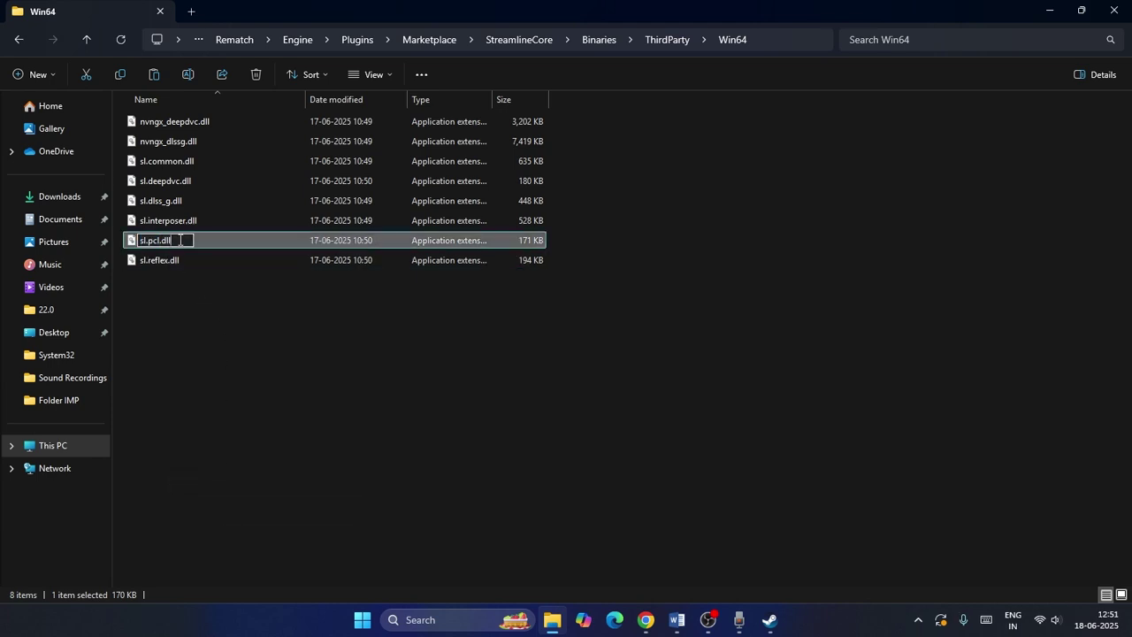
pyautogui.click(212, 314)
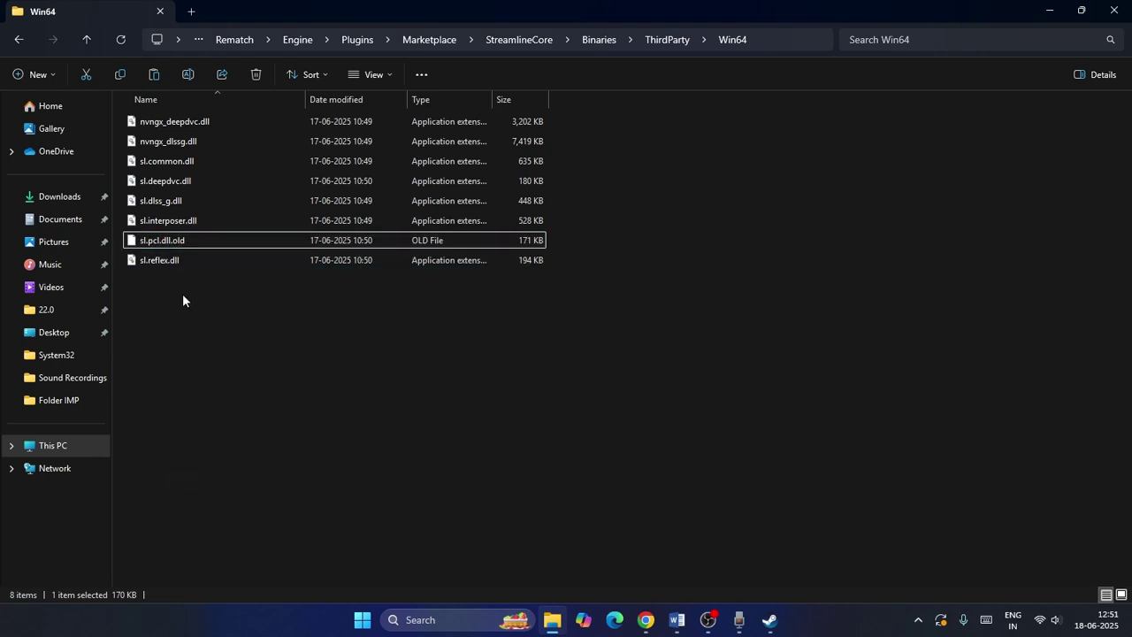
pyautogui.rightClick(182, 245)
pyautogui.click(601, 416)
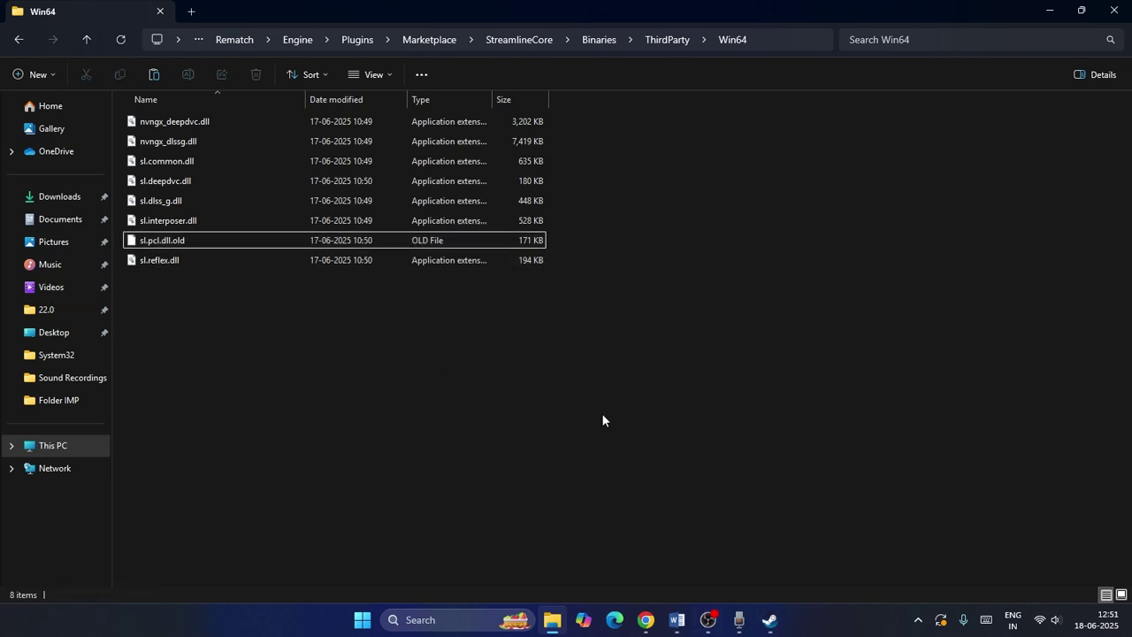
# Switch to the Word document and highlight Step 6 on verifying game files and Step 7 on allowing the game exe through antivirus.
pyautogui.click(769, 620)
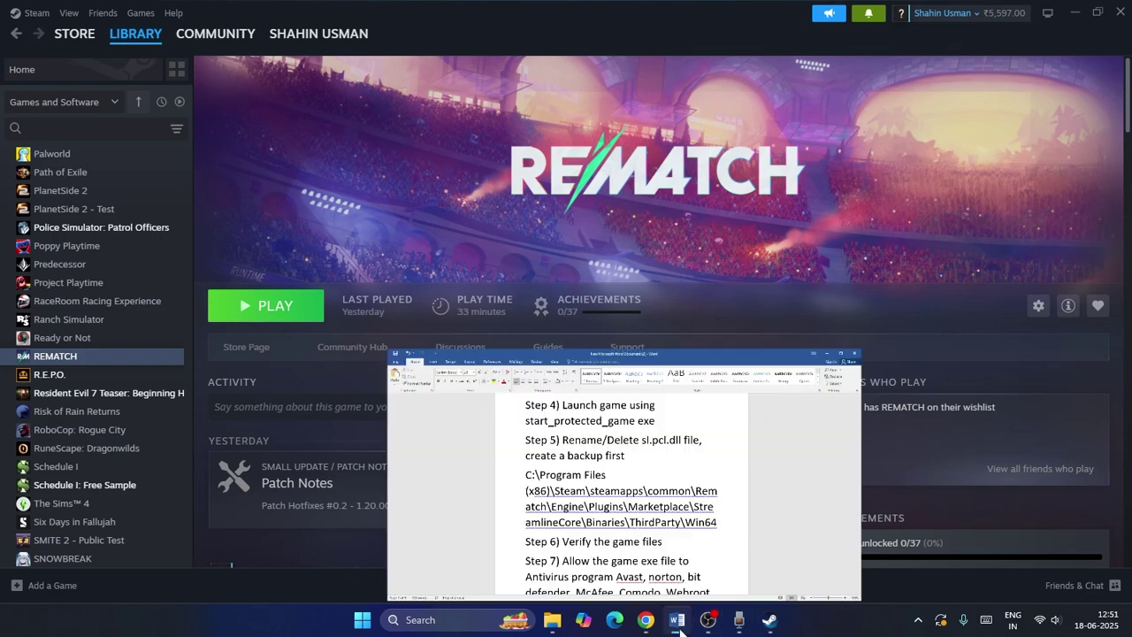
pyautogui.click(678, 626)
pyautogui.scroll(-3, 573, 247)
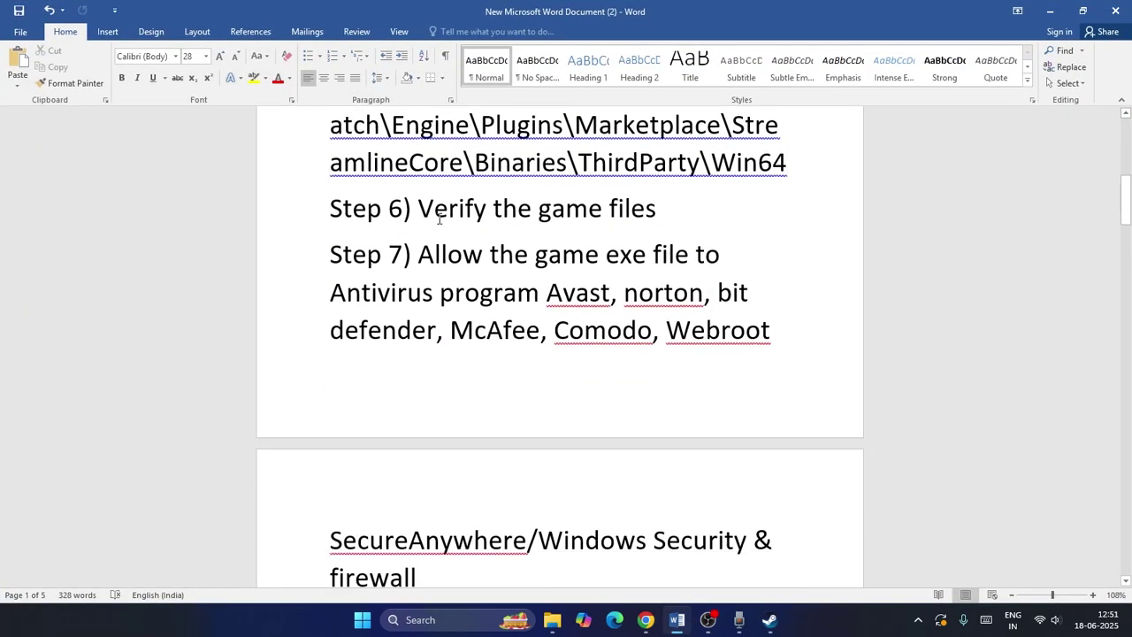
pyautogui.moveTo(337, 198); pyautogui.dragTo(672, 212)
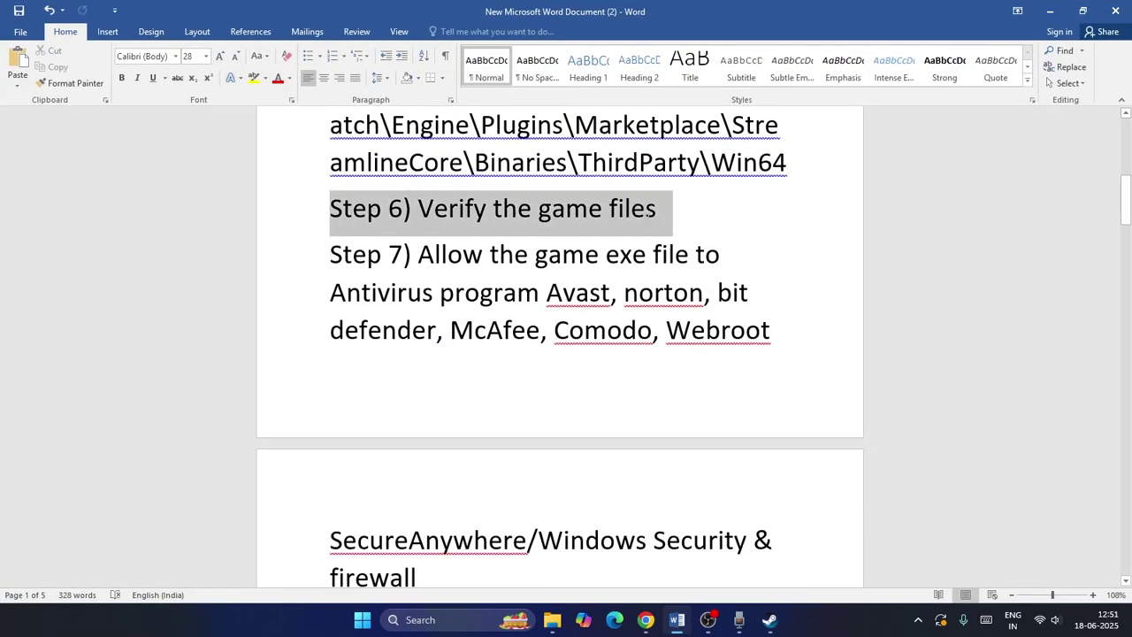
pyautogui.click(680, 217)
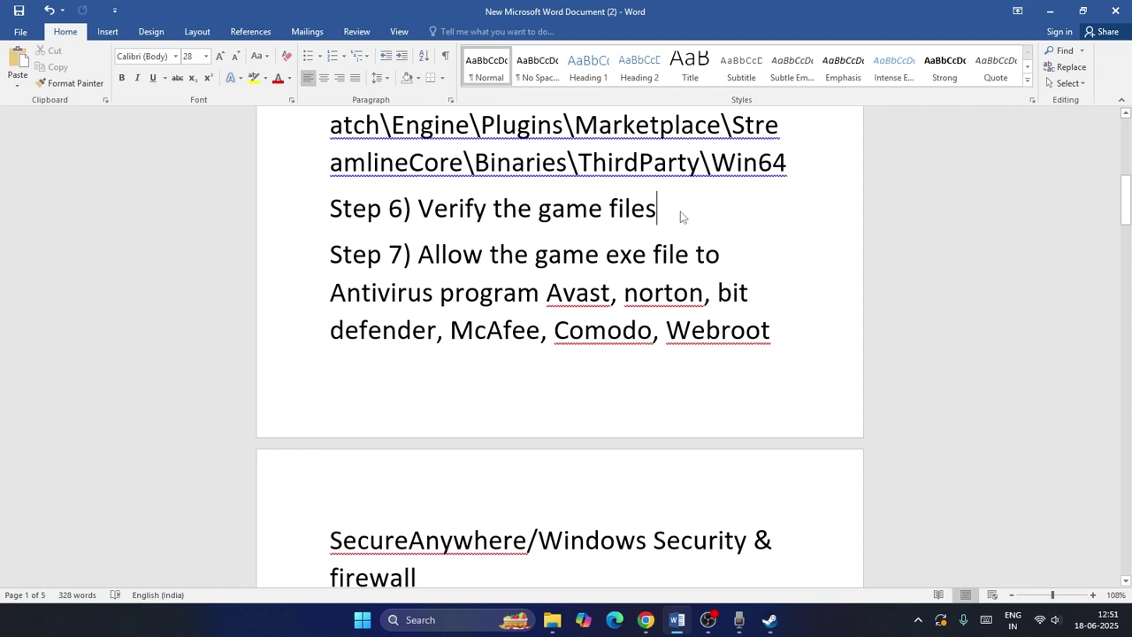
pyautogui.moveTo(421, 253); pyautogui.dragTo(791, 339)
pyautogui.click(706, 391)
pyautogui.scroll(-2, 528, 345)
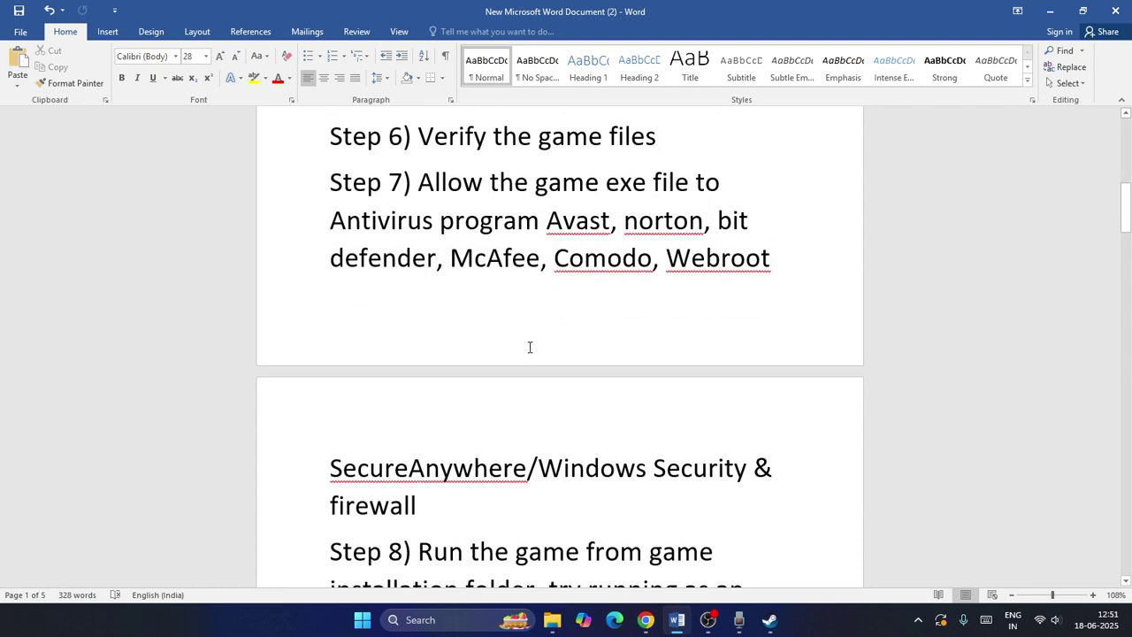
# Minimise the Word and Steam windows and close the Win64 folder window.
pyautogui.click(1050, 11)
pyautogui.click(1073, 17)
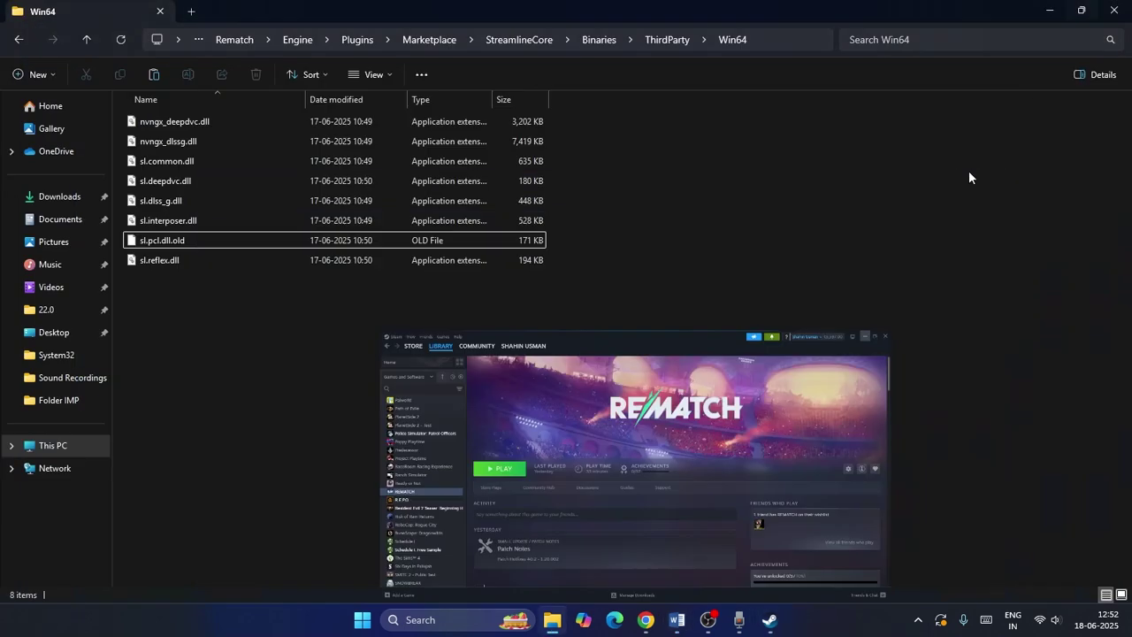
pyautogui.click(1114, 10)
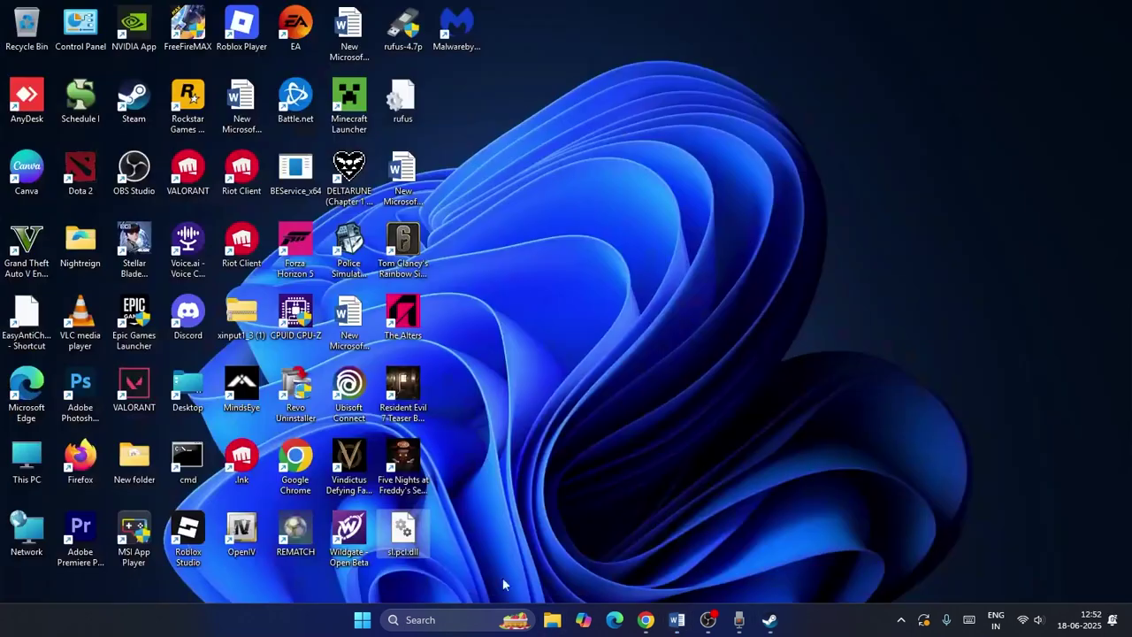
# Search Windows for Control Panel, open it and set its view to Category.
pyautogui.click(451, 622)
pyautogui.write('control Panel')
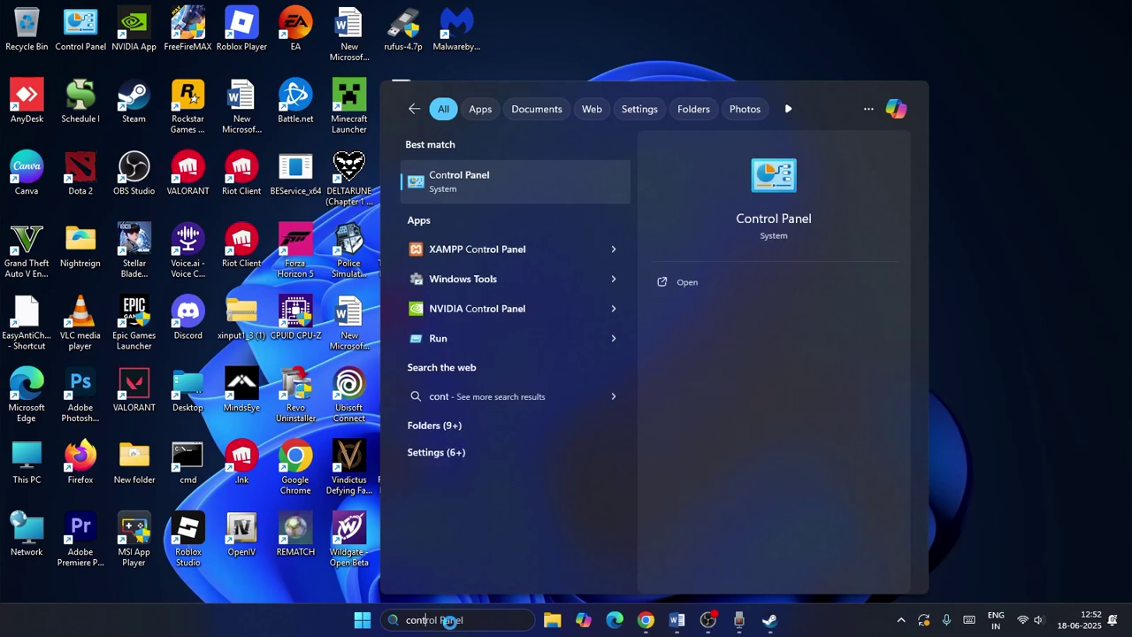
pyautogui.click(483, 197)
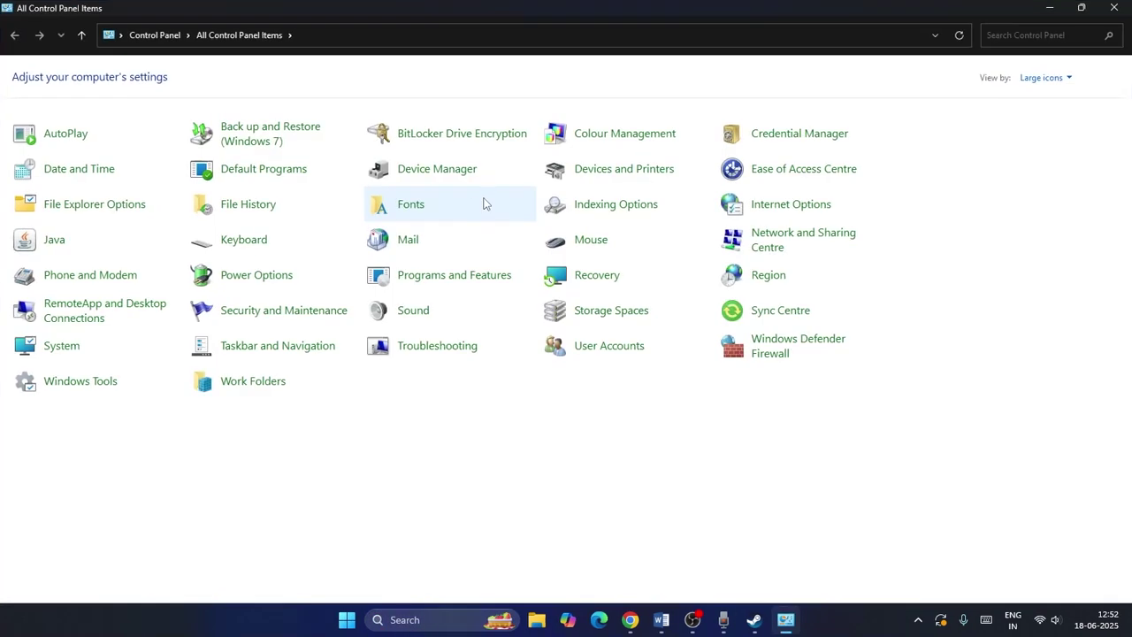
pyautogui.click(1069, 81)
pyautogui.click(1054, 97)
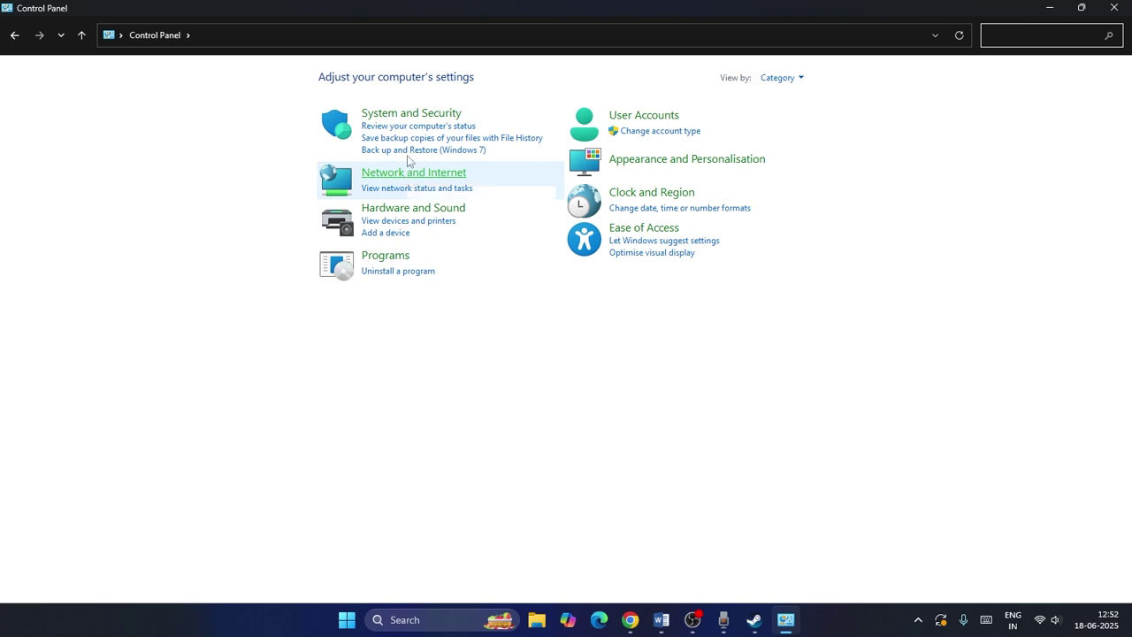
# Check the REMATCH entries in Windows Defender Firewall's allowed apps list for private and public access, and close Control Panel.
pyautogui.click(410, 115)
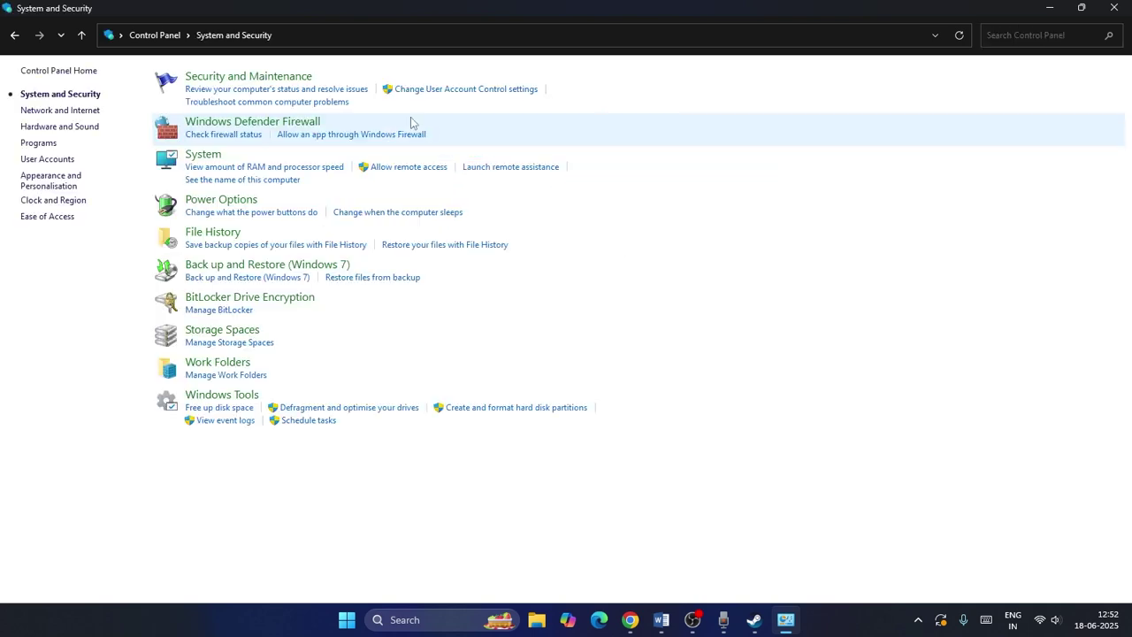
pyautogui.click(252, 122)
pyautogui.click(35, 108)
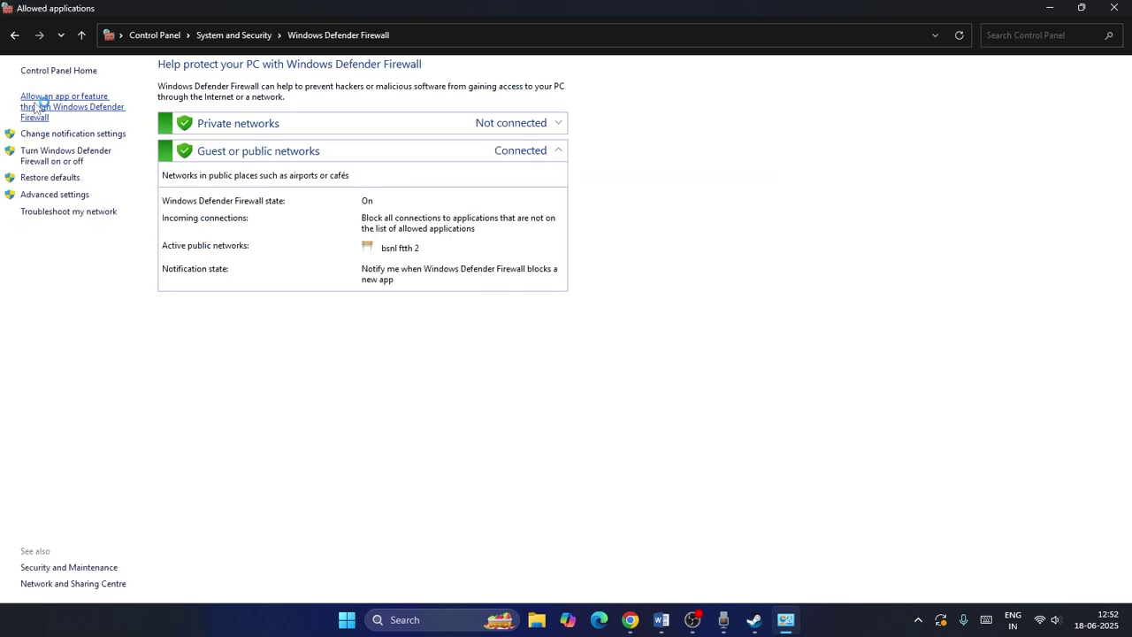
pyautogui.scroll(-15, 429, 224)
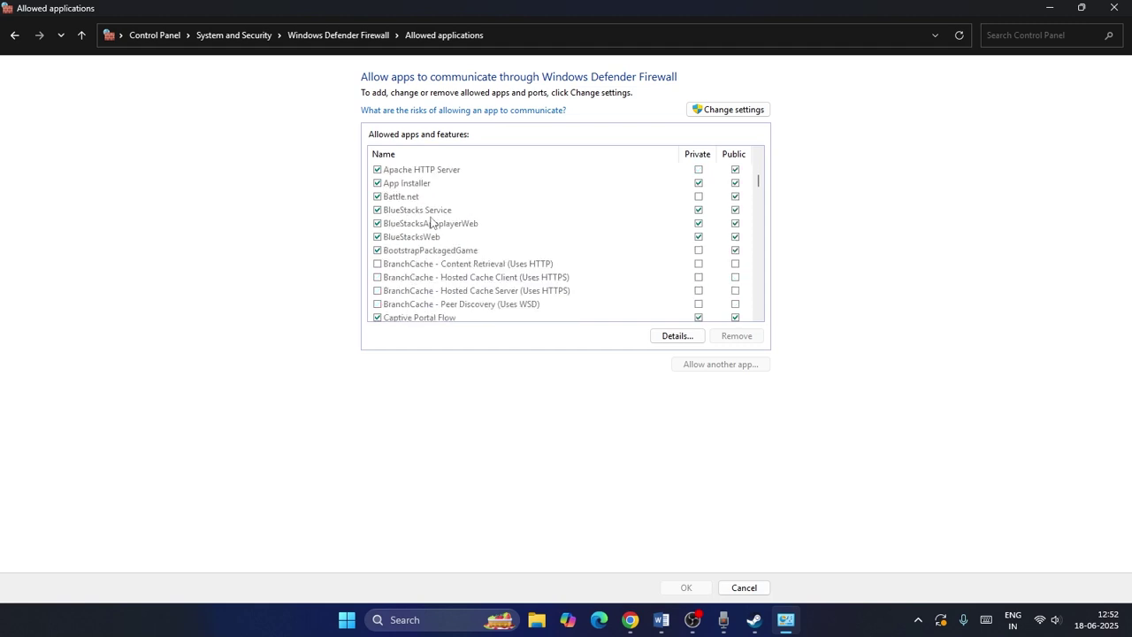
pyautogui.scroll(-15, 446, 256)
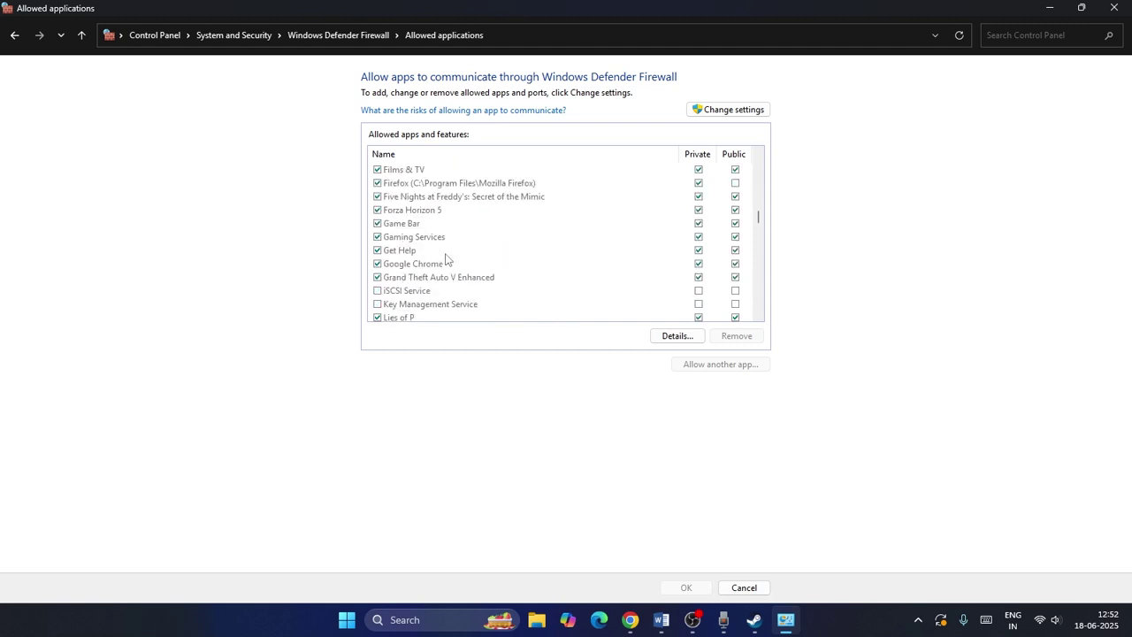
pyautogui.scroll(-12, 447, 258)
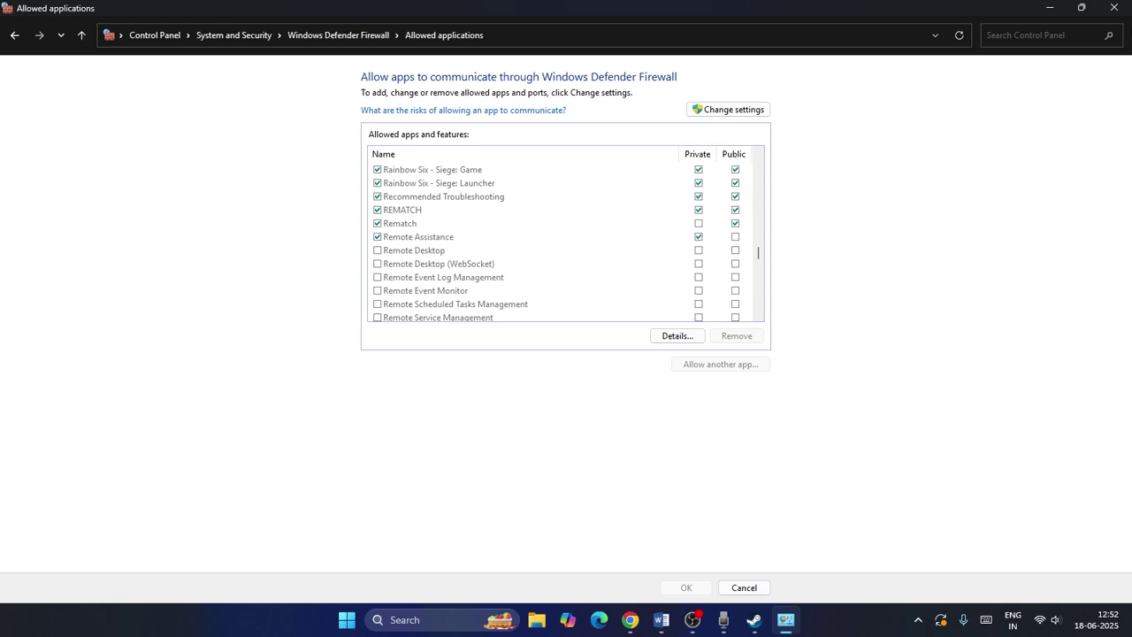
pyautogui.click(1114, 8)
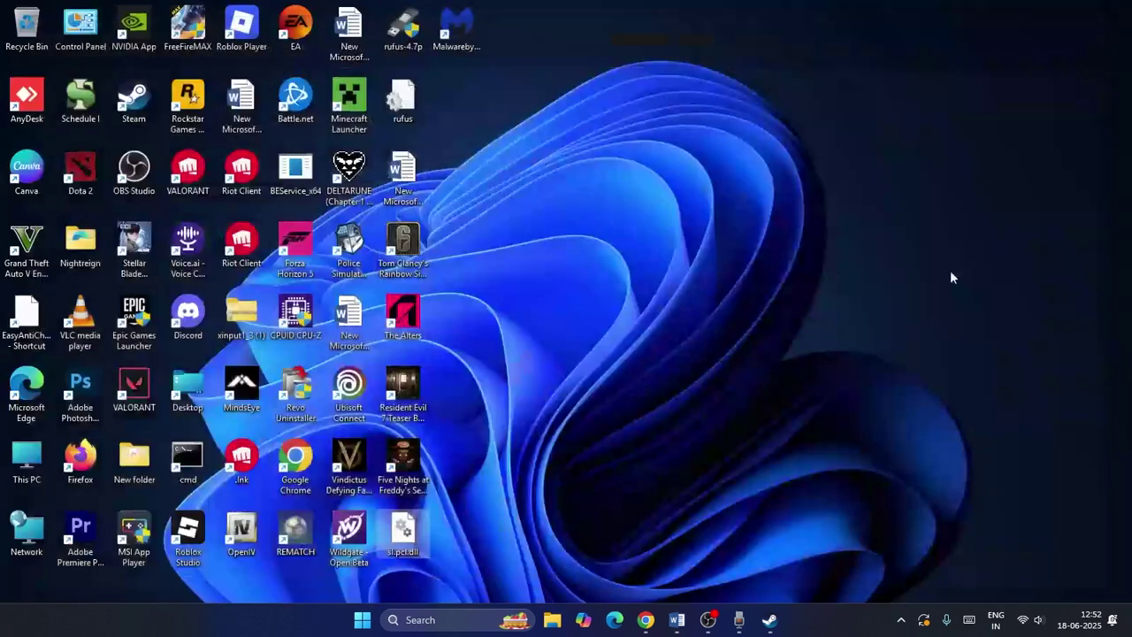
# Switch to the Word document and highlight Step 8 on running from the installation folder, as administrator and in compatibility mode.
pyautogui.click(768, 619)
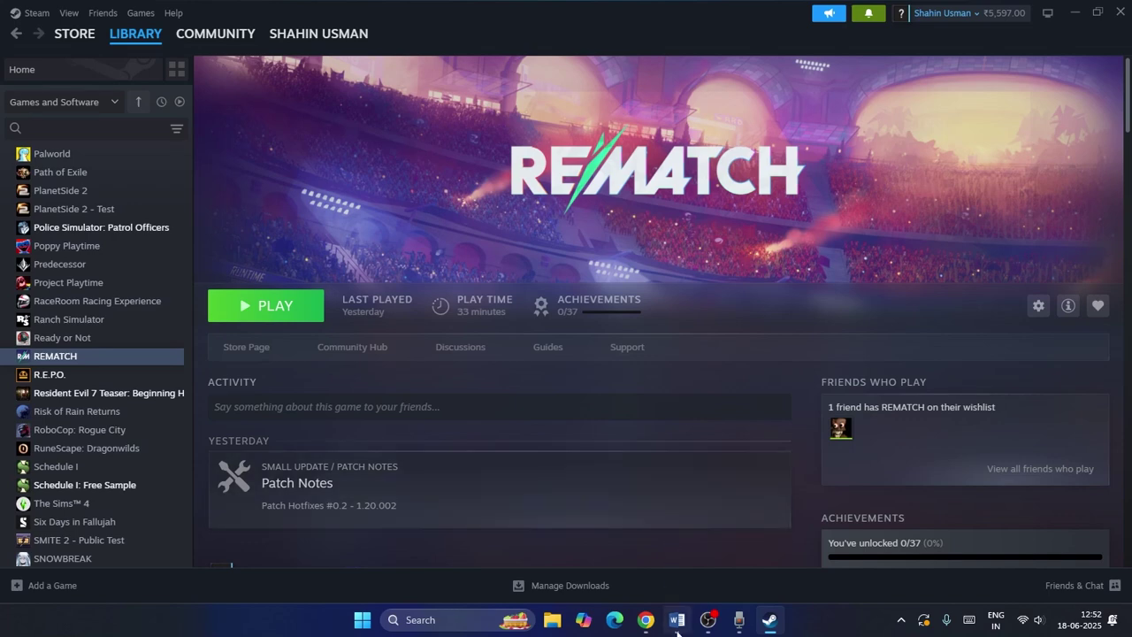
pyautogui.click(677, 619)
pyautogui.scroll(-5, 671, 247)
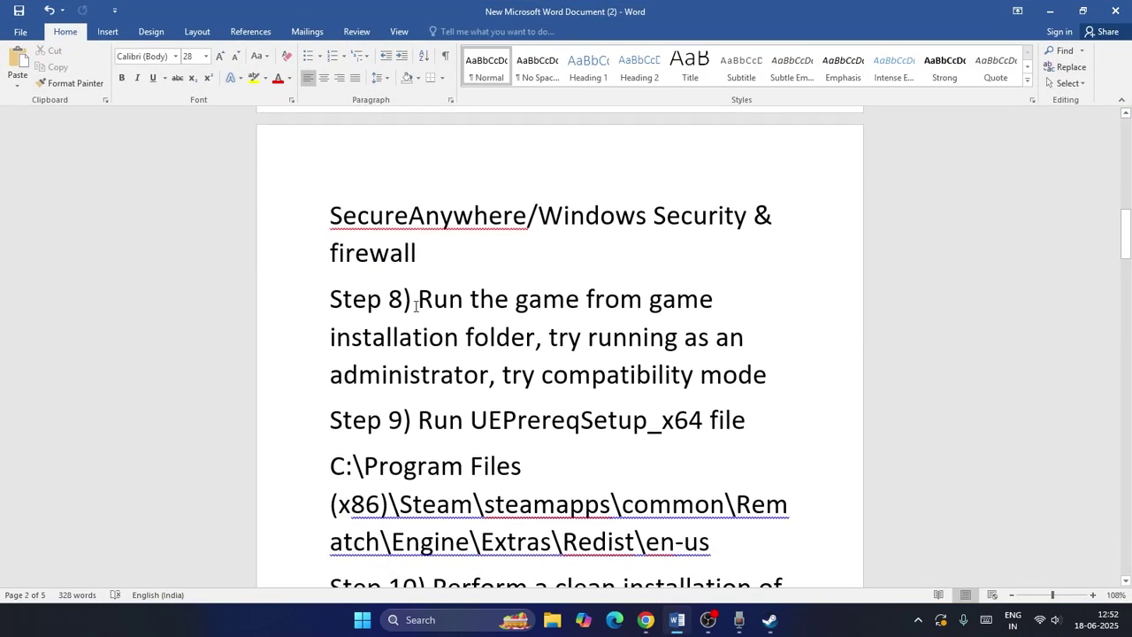
pyautogui.moveTo(418, 299); pyautogui.dragTo(778, 378)
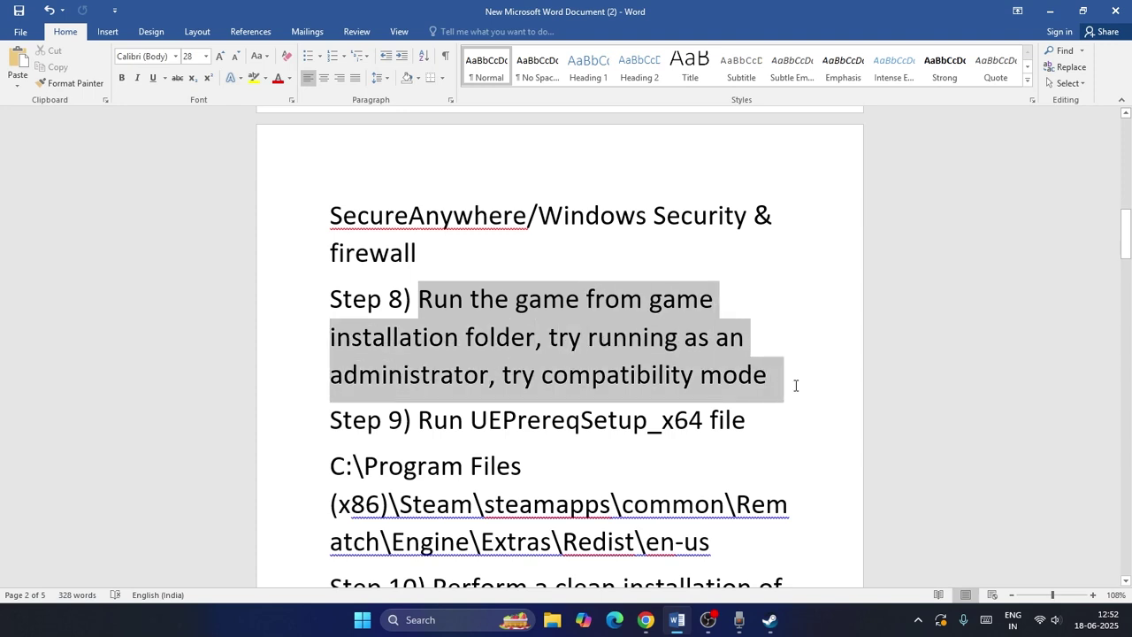
pyautogui.press('Up')
pyautogui.moveTo(505, 373); pyautogui.dragTo(768, 375)
pyautogui.click(788, 298)
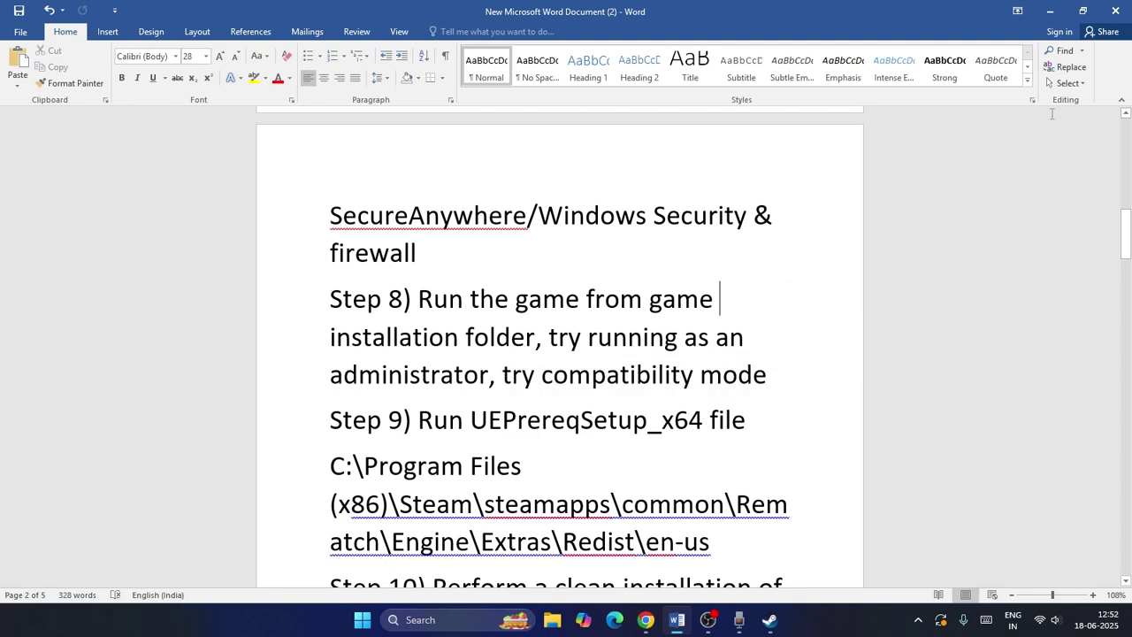
# Minimise Word and Steam, and open the Rematch folder under E:\SteamLibrary\steamapps\common in File Explorer.
pyautogui.click(1050, 10)
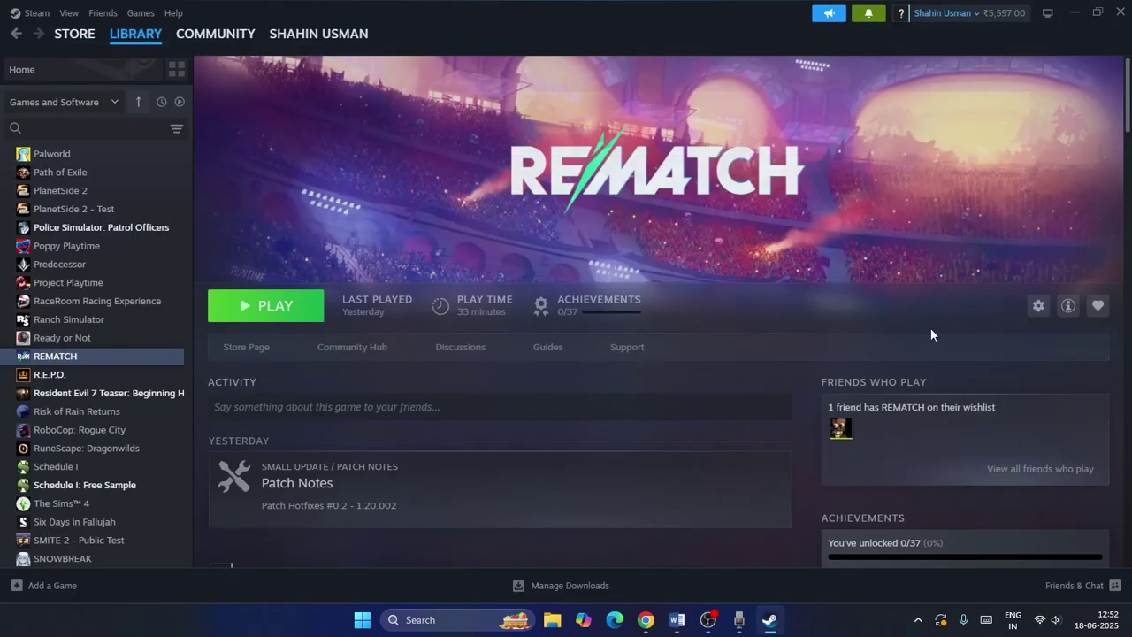
pyautogui.click(1075, 12)
pyautogui.press('super+e')
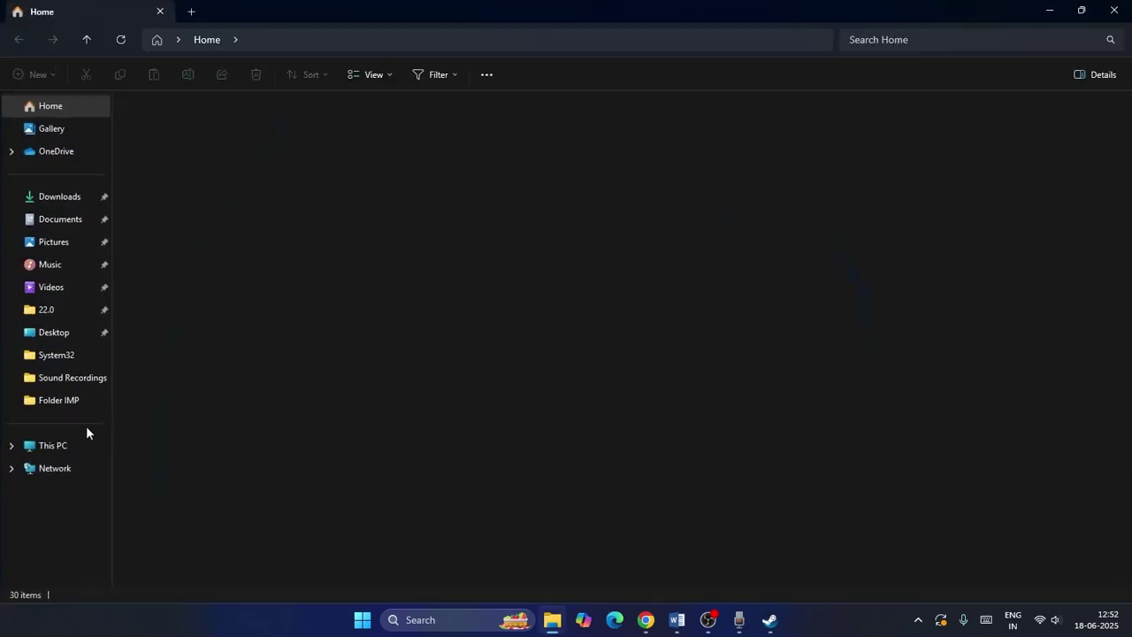
pyautogui.click(83, 445)
pyautogui.click(573, 150)
pyautogui.doubleClick(573, 151)
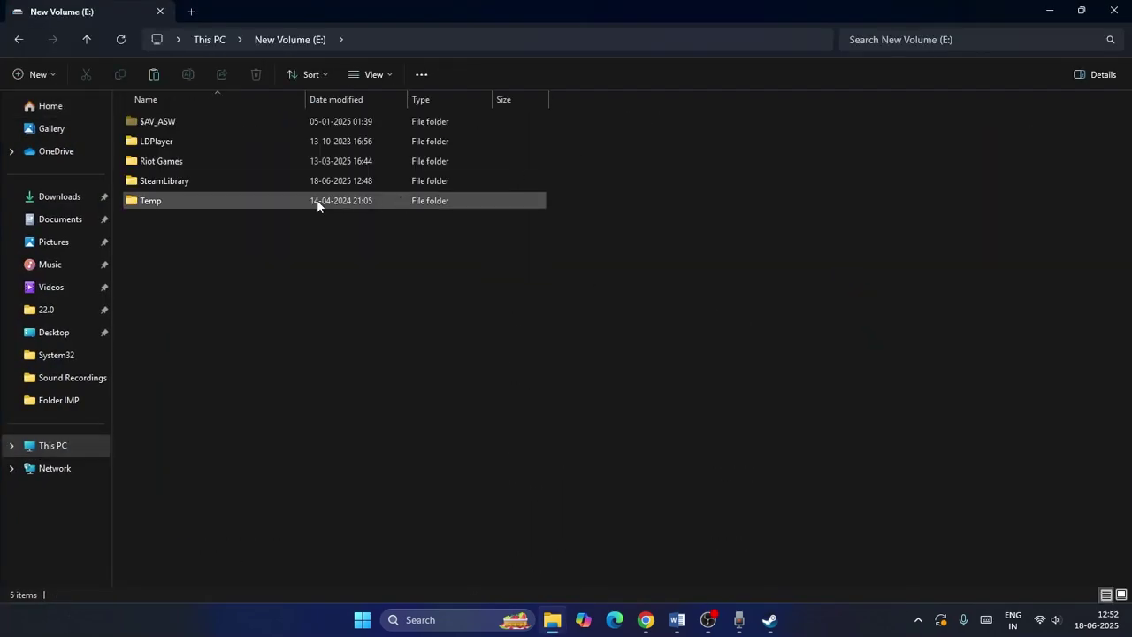
pyautogui.doubleClick(228, 173)
pyautogui.click(171, 127)
pyautogui.doubleClick(170, 126)
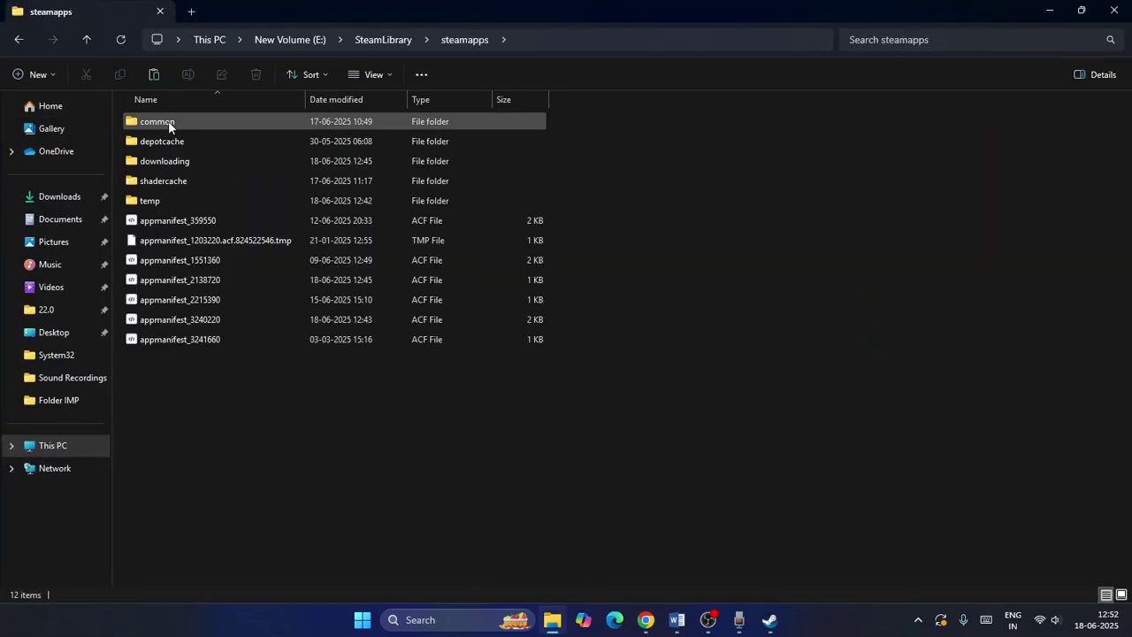
pyautogui.doubleClick(168, 120)
pyautogui.click(179, 199)
pyautogui.doubleClick(179, 199)
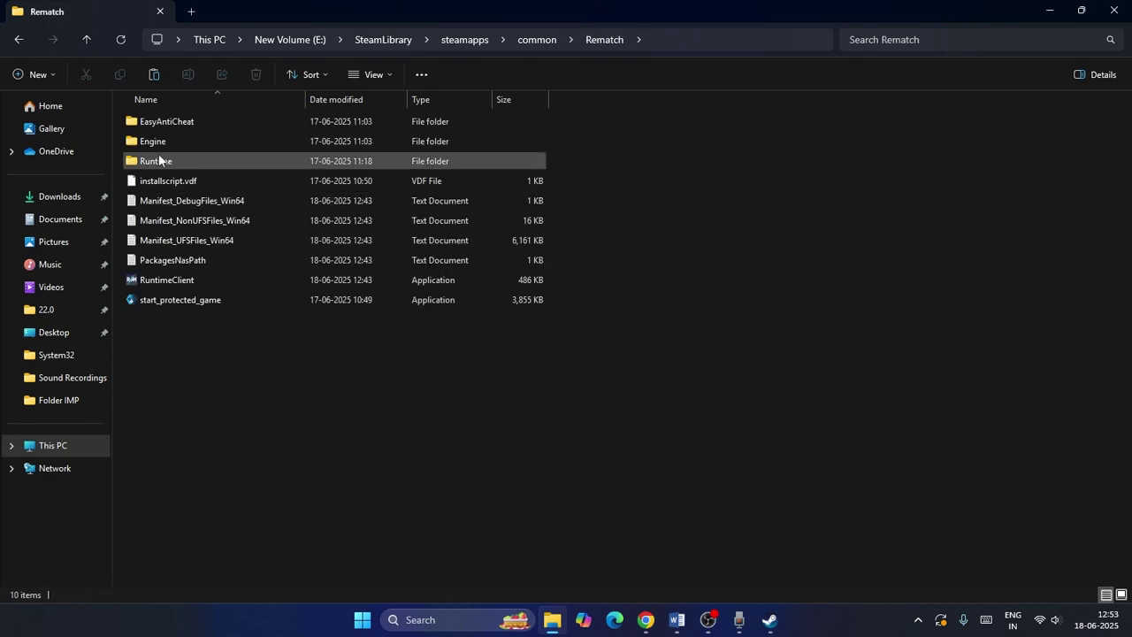
# Set RuntimeClient to run as an administrator in its compatibility properties and apply the change.
pyautogui.click(194, 281)
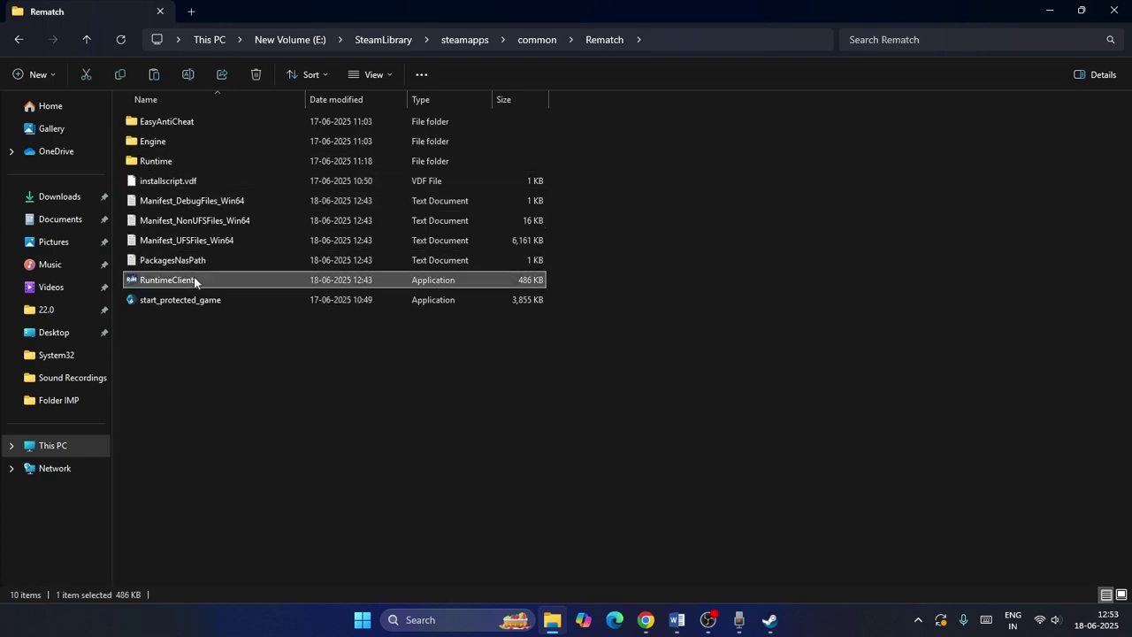
pyautogui.rightClick(193, 279)
pyautogui.click(252, 525)
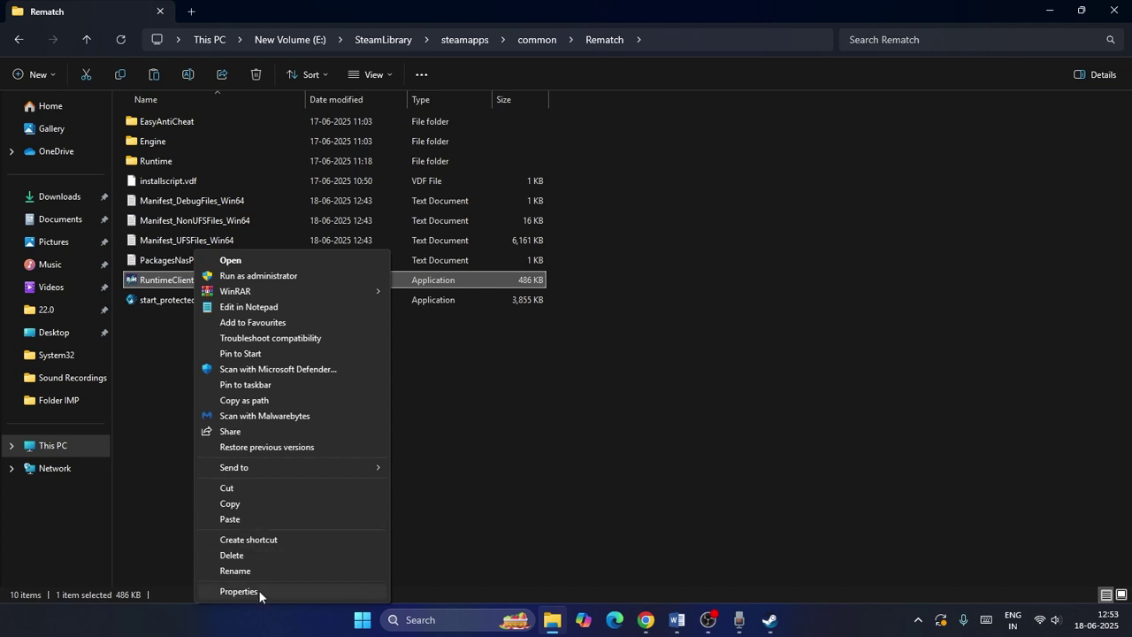
pyautogui.click(258, 589)
pyautogui.click(317, 248)
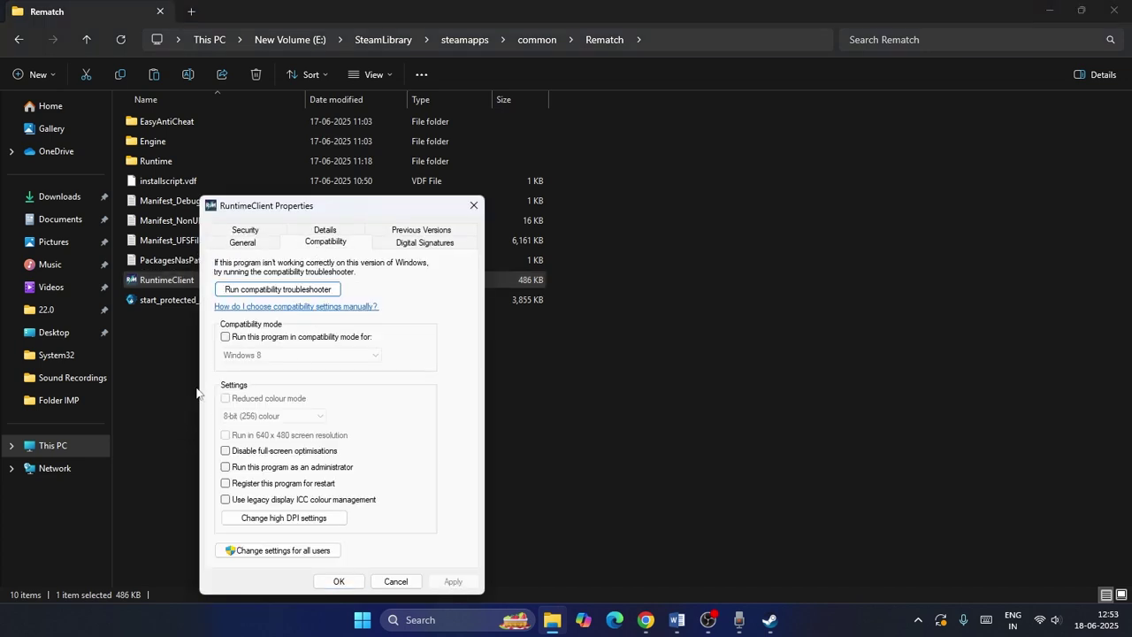
pyautogui.click(227, 467)
pyautogui.click(452, 581)
# Enable compatibility mode for RuntimeClient, try the Windows 7 option, set it to Windows 8 and save the properties.
pyautogui.click(225, 337)
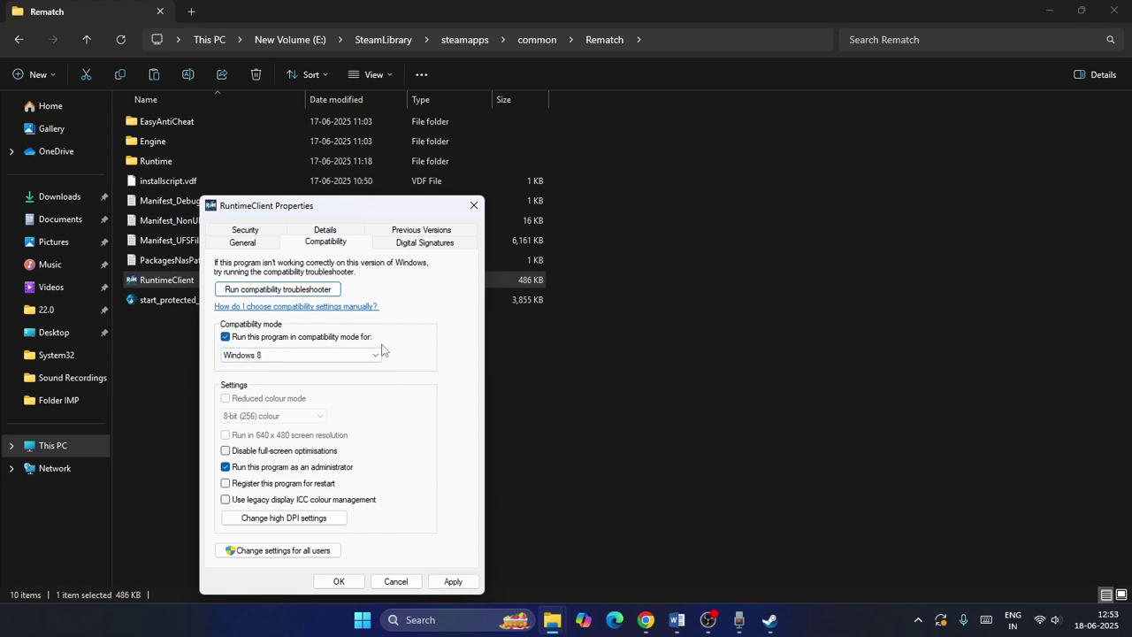
pyautogui.click(270, 358)
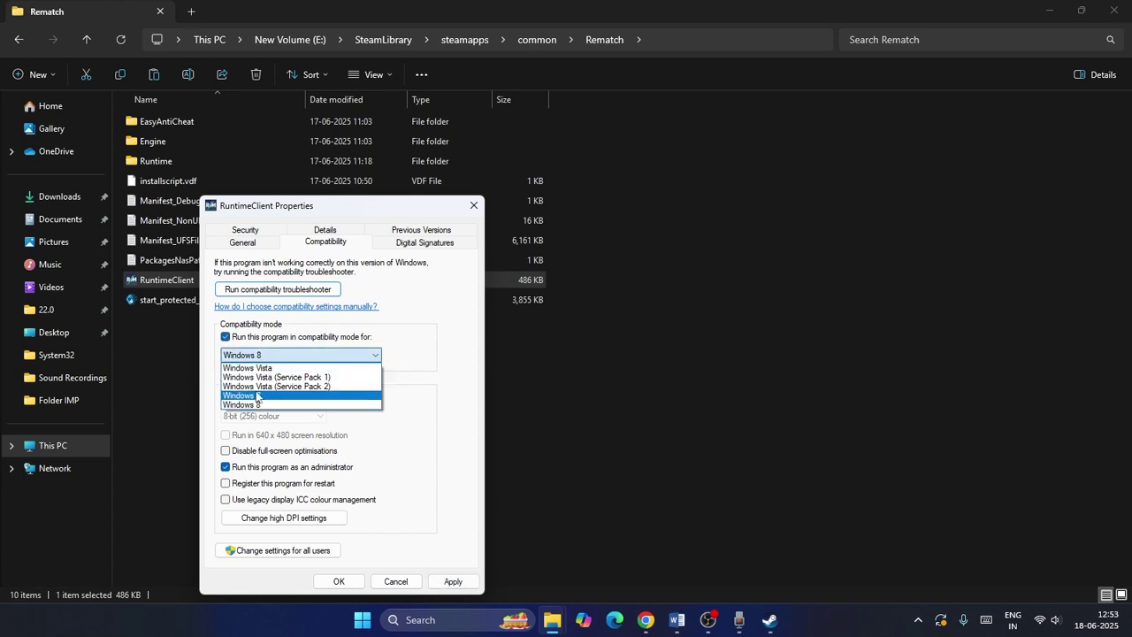
pyautogui.click(265, 396)
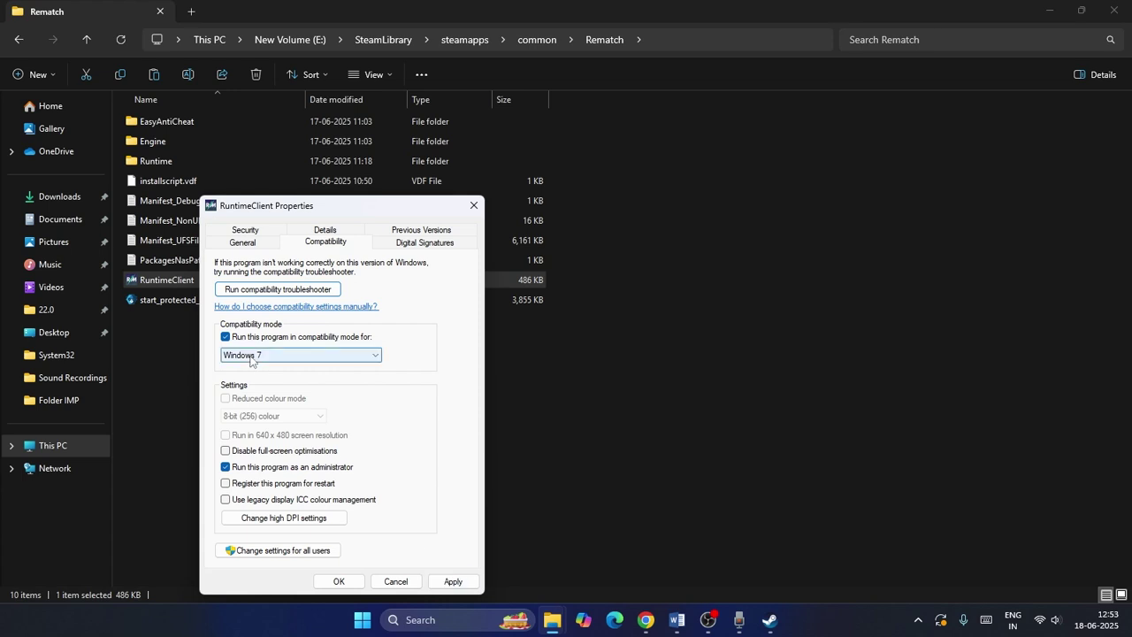
pyautogui.click(255, 357)
pyautogui.click(270, 406)
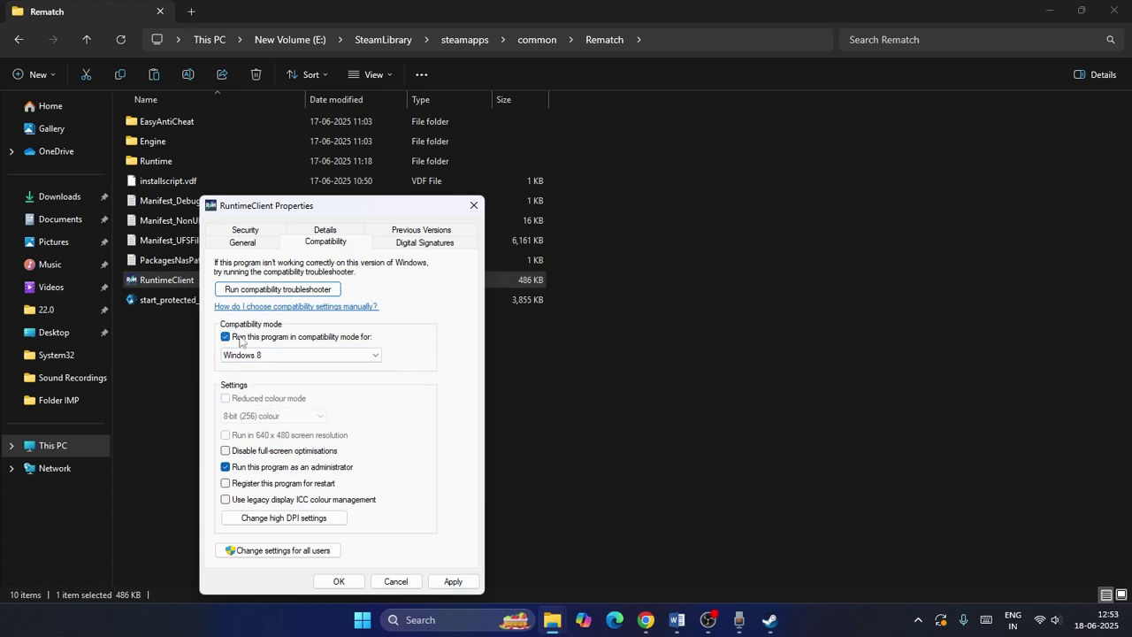
pyautogui.click(451, 584)
pyautogui.click(339, 581)
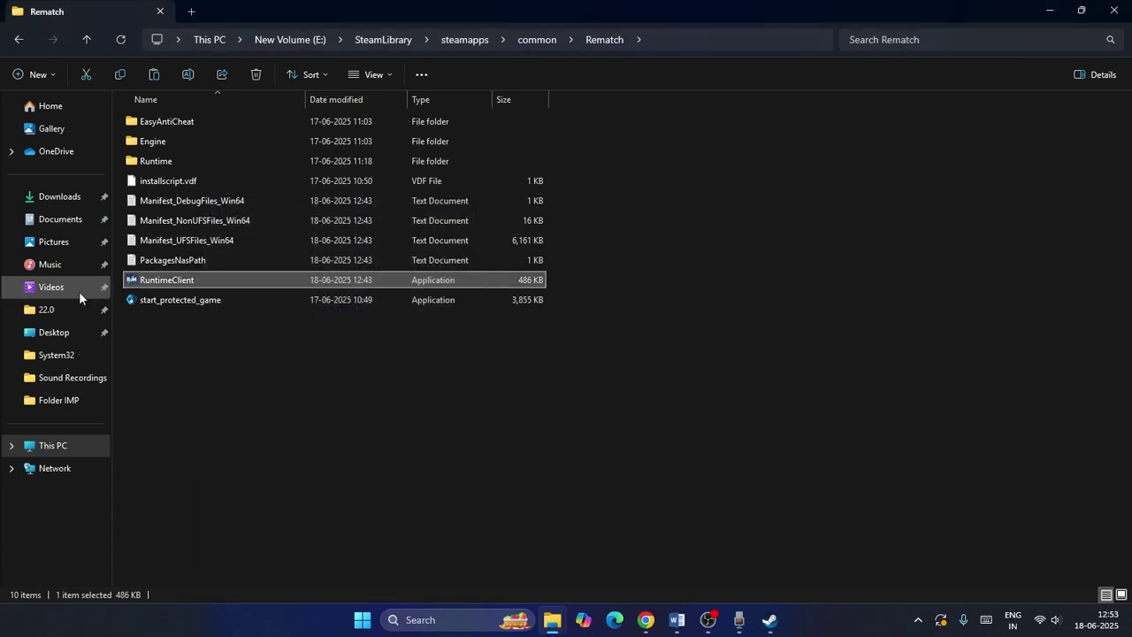
# Close the Rematch folder window, switch to the Word document and highlight Step 9 on running UEPrereqSetup_x64.
pyautogui.click(1113, 11)
pyautogui.click(676, 619)
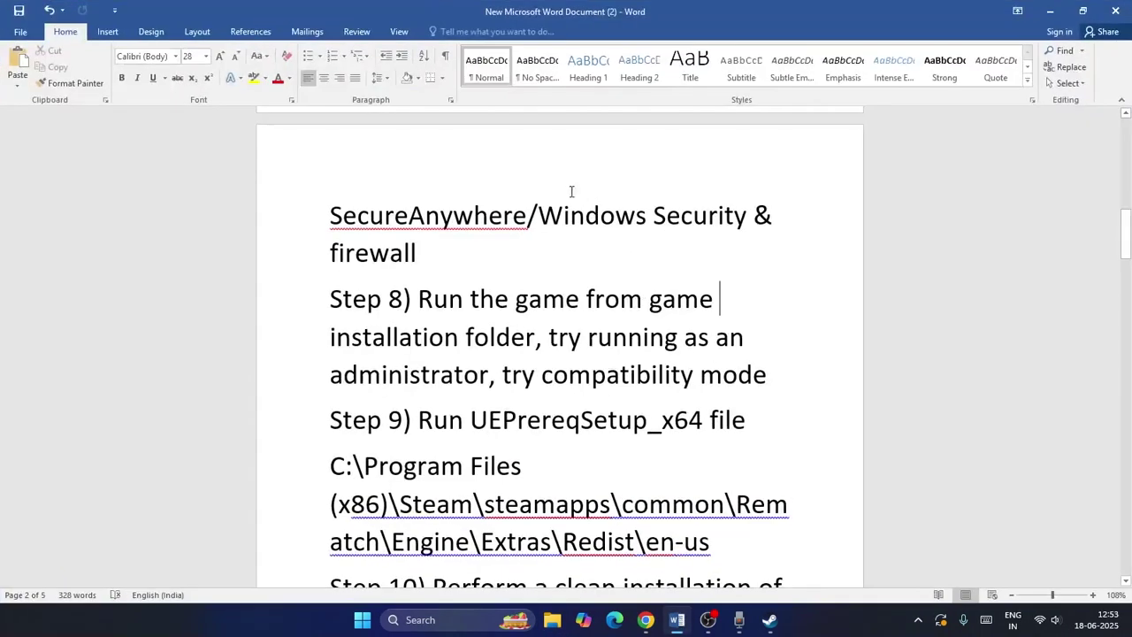
pyautogui.scroll(-3, 571, 189)
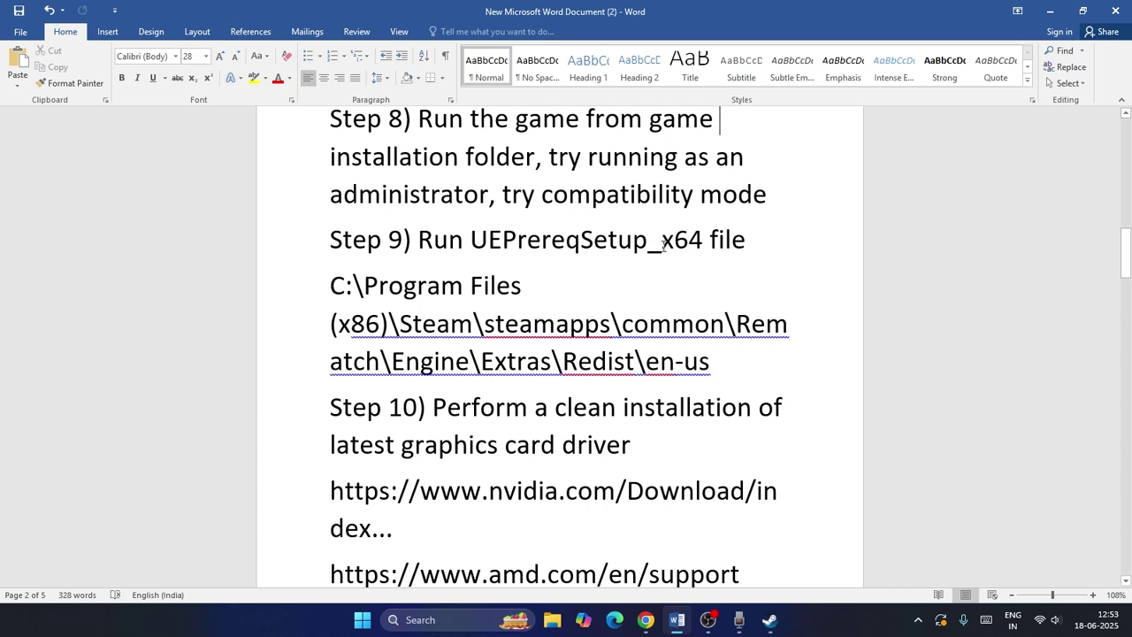
pyautogui.moveTo(699, 248); pyautogui.dragTo(419, 244)
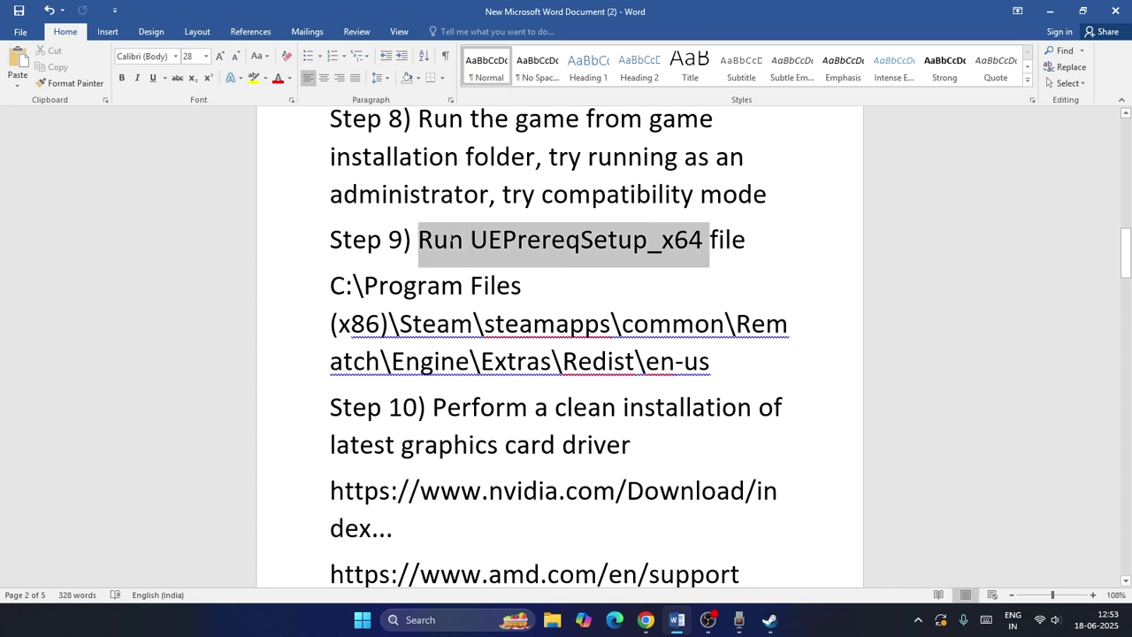
pyautogui.click(449, 241)
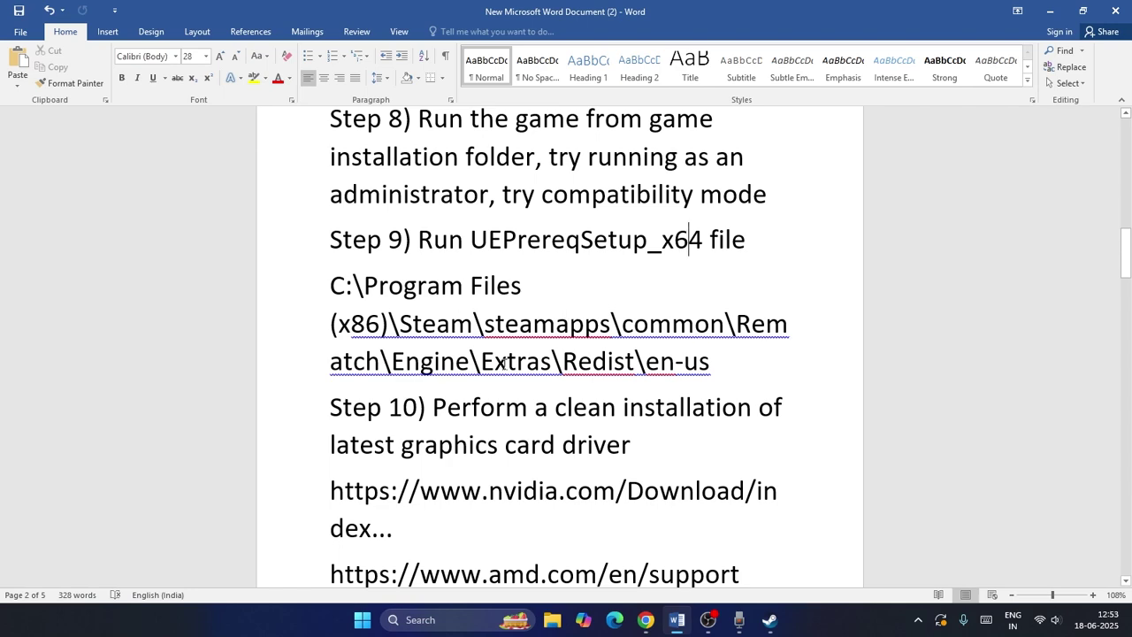
# Open File Explorer and go to the Engine folder of Rematch in E:\SteamLibrary\steamapps\common.
pyautogui.click(552, 619)
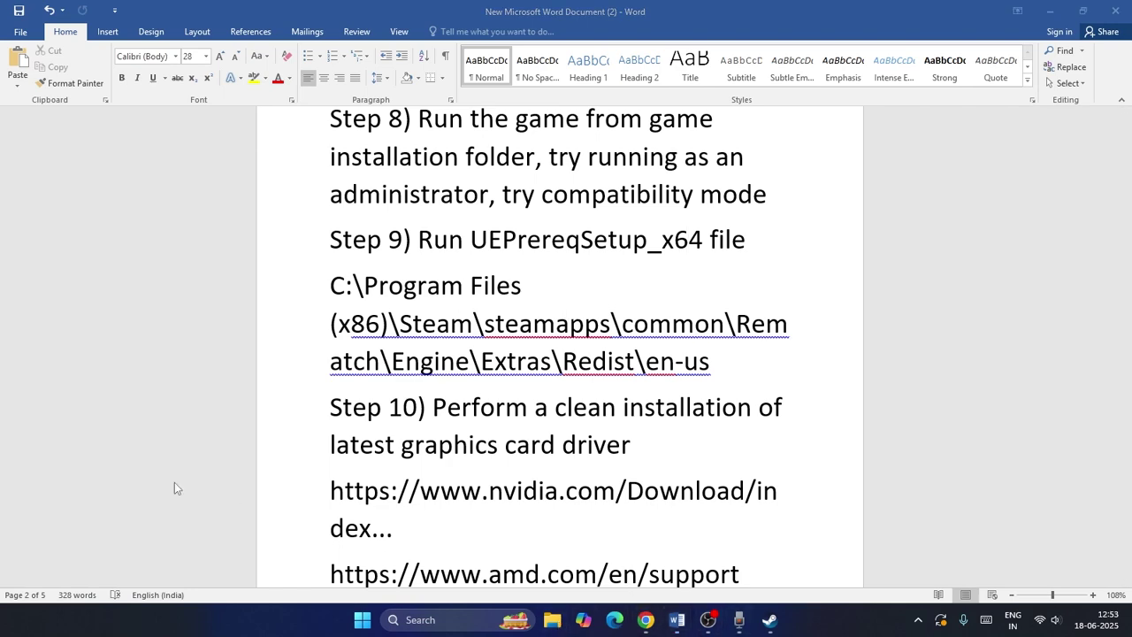
pyautogui.click(96, 444)
pyautogui.doubleClick(578, 149)
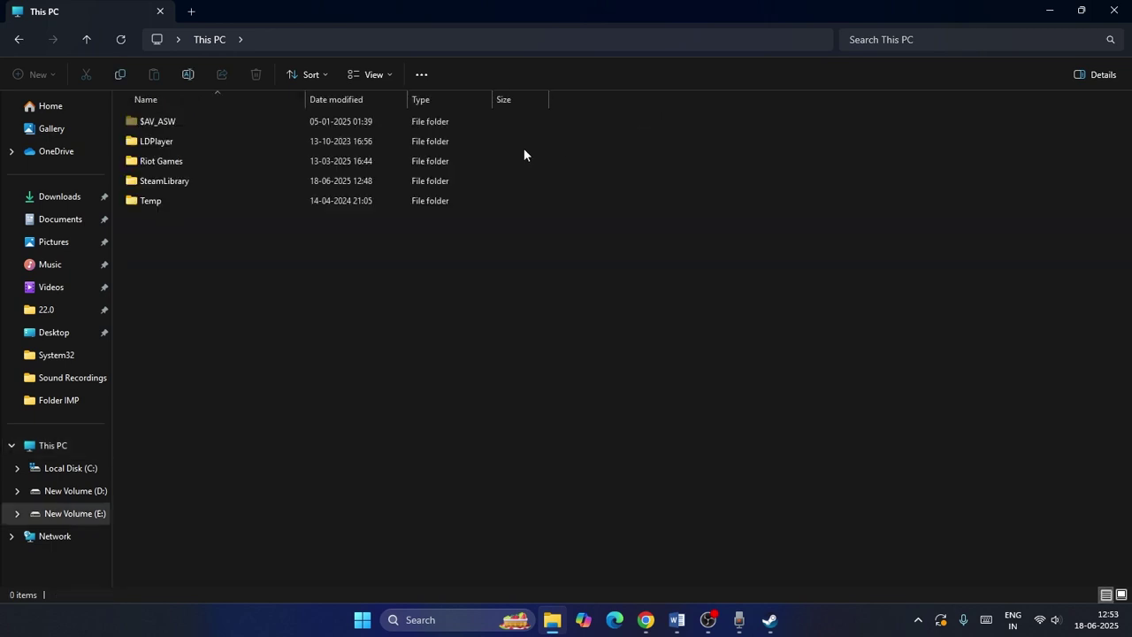
pyautogui.doubleClick(198, 180)
pyautogui.doubleClick(177, 122)
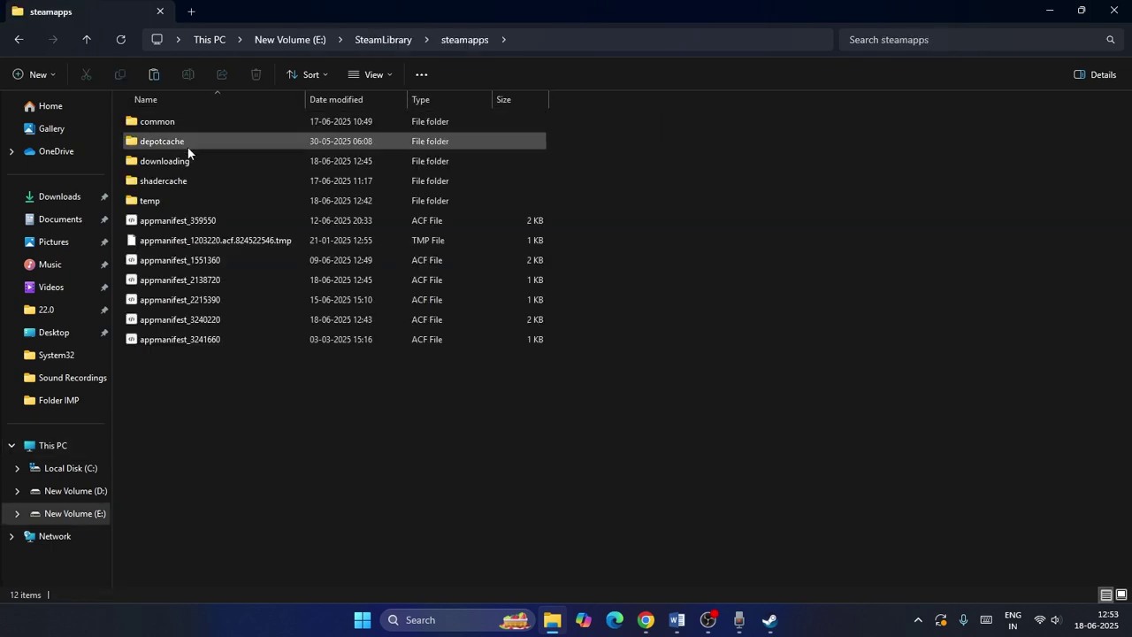
pyautogui.doubleClick(154, 121)
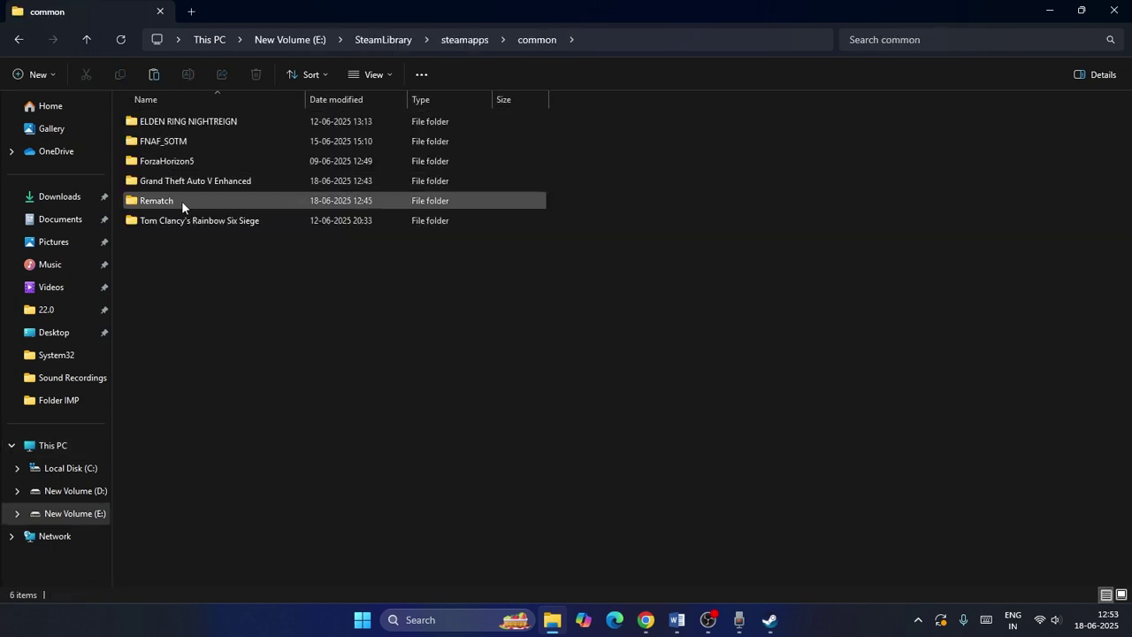
pyautogui.doubleClick(177, 181)
pyautogui.doubleClick(168, 142)
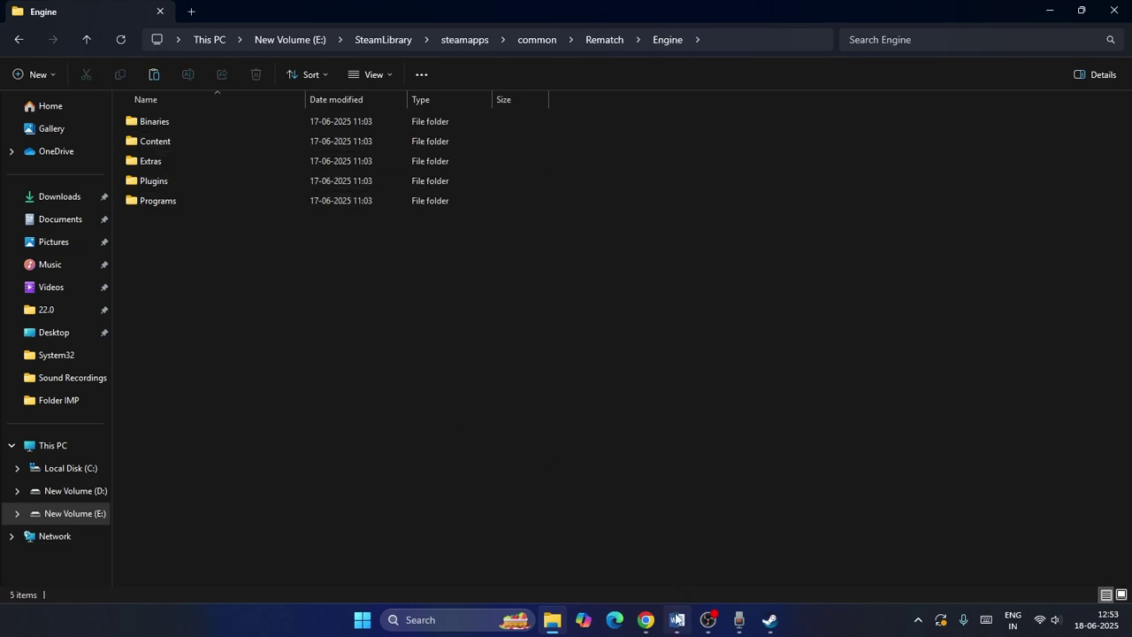
# Check the Step 9 path in the Word document and open the Extras\Redist\en-us folder inside Engine.
pyautogui.click(678, 619)
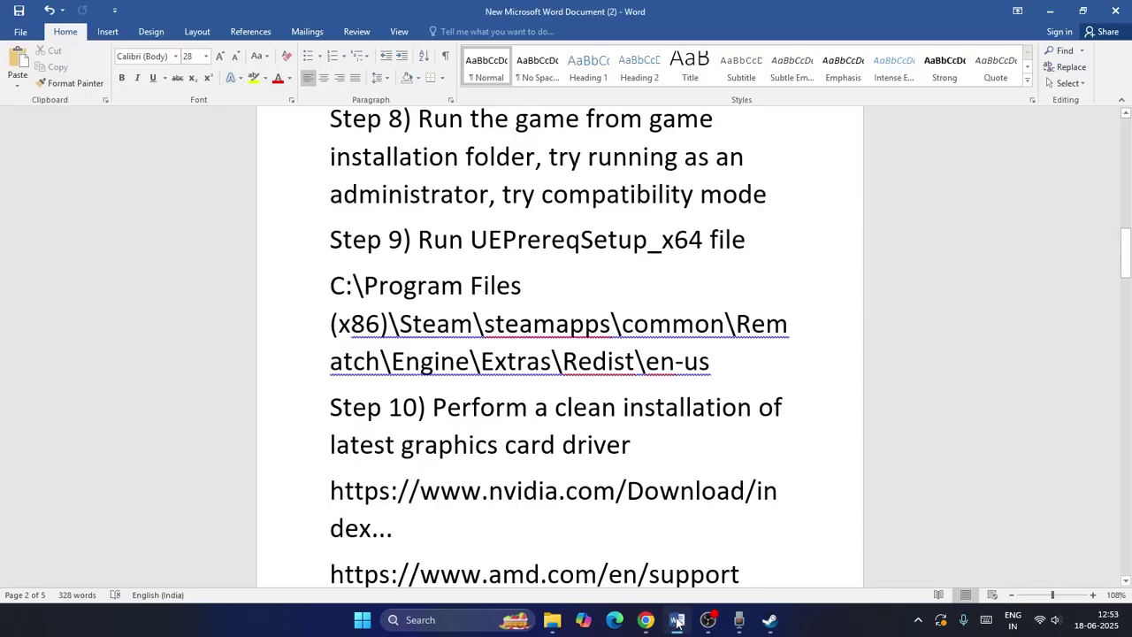
pyautogui.click(552, 619)
pyautogui.click(160, 162)
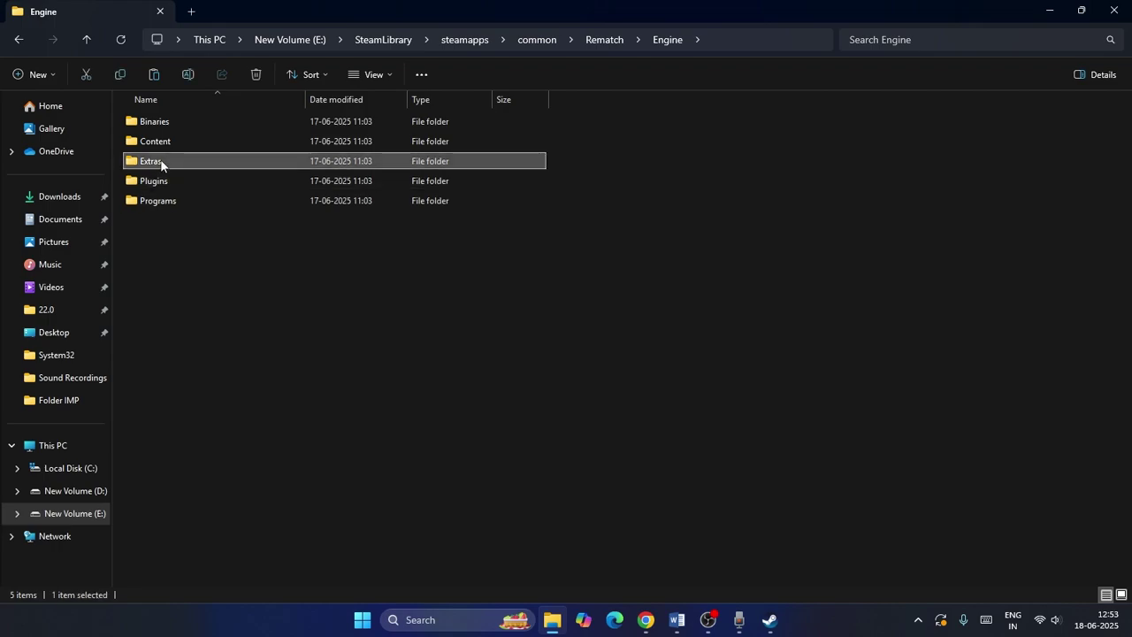
pyautogui.doubleClick(161, 162)
pyautogui.click(677, 619)
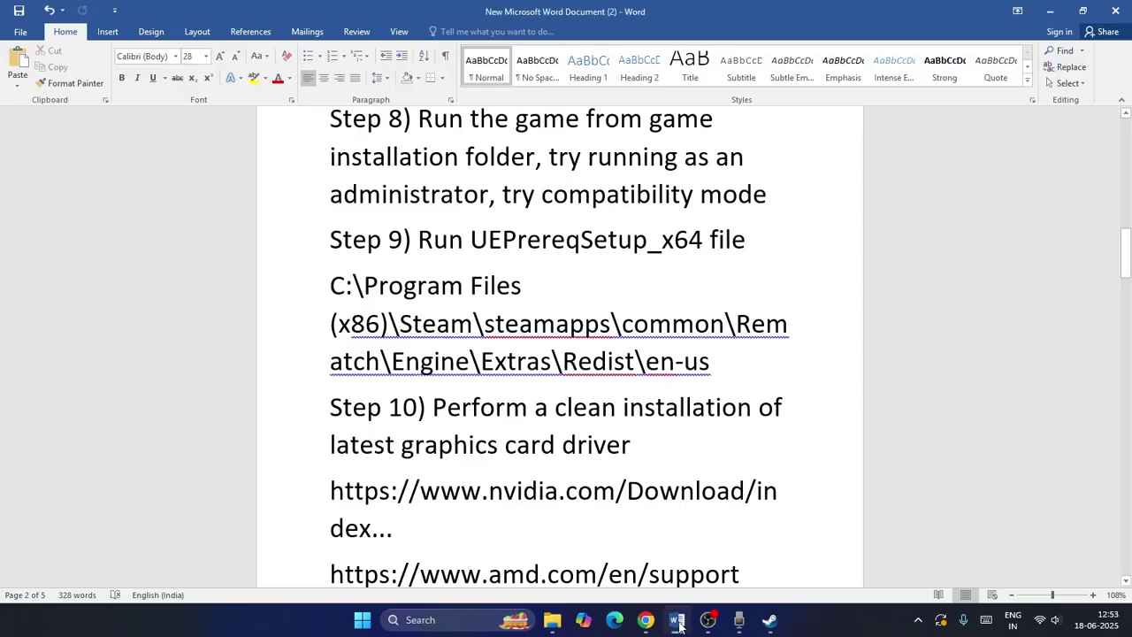
pyautogui.doubleClick(181, 122)
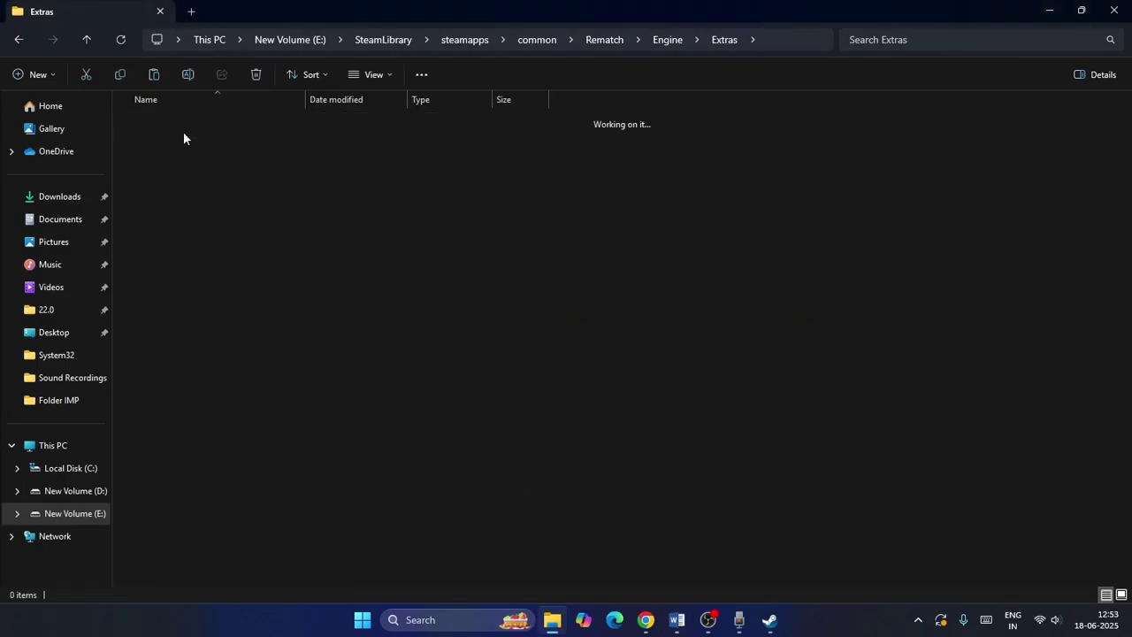
pyautogui.doubleClick(158, 122)
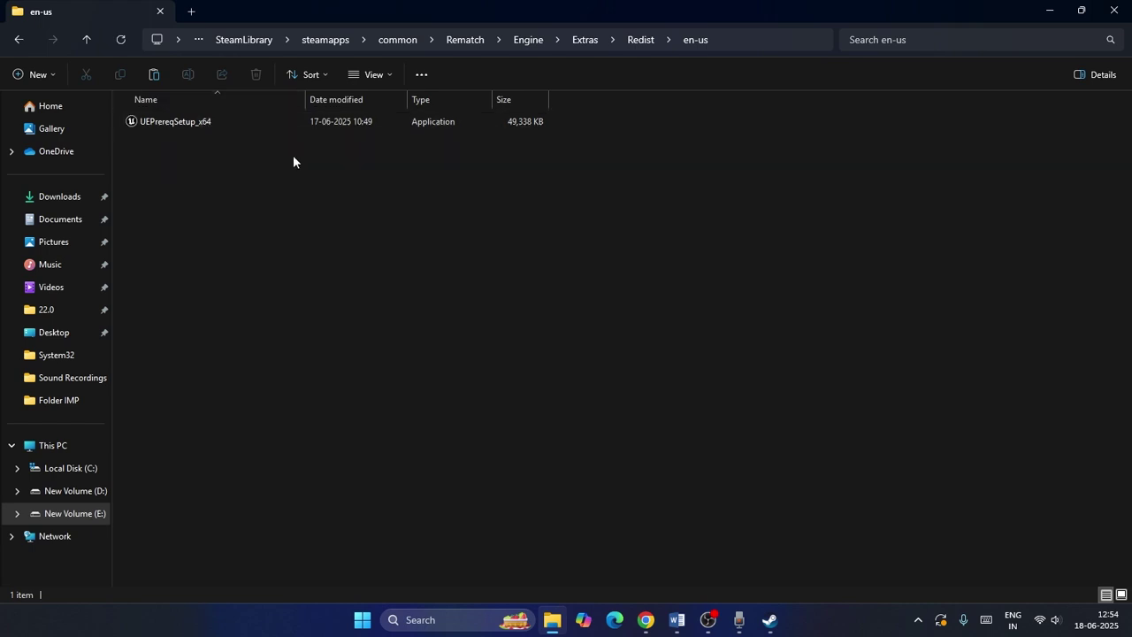
# Run UEPrereqSetup_x64, agree to the license terms and start installing the UE Prerequisites (x64).
pyautogui.doubleClick(183, 124)
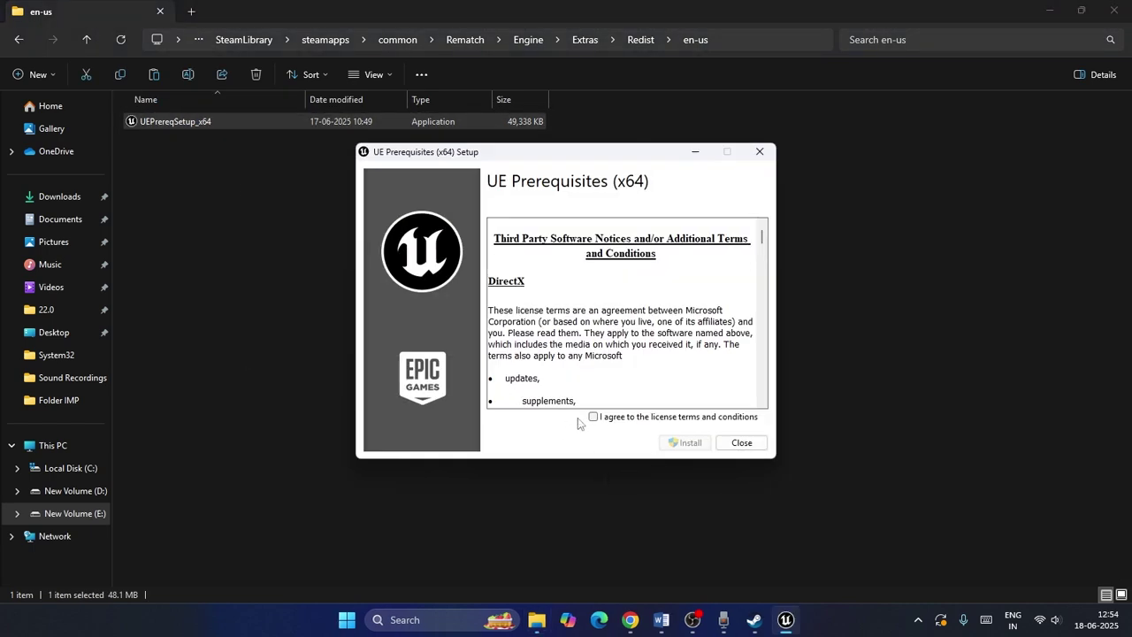
pyautogui.click(592, 417)
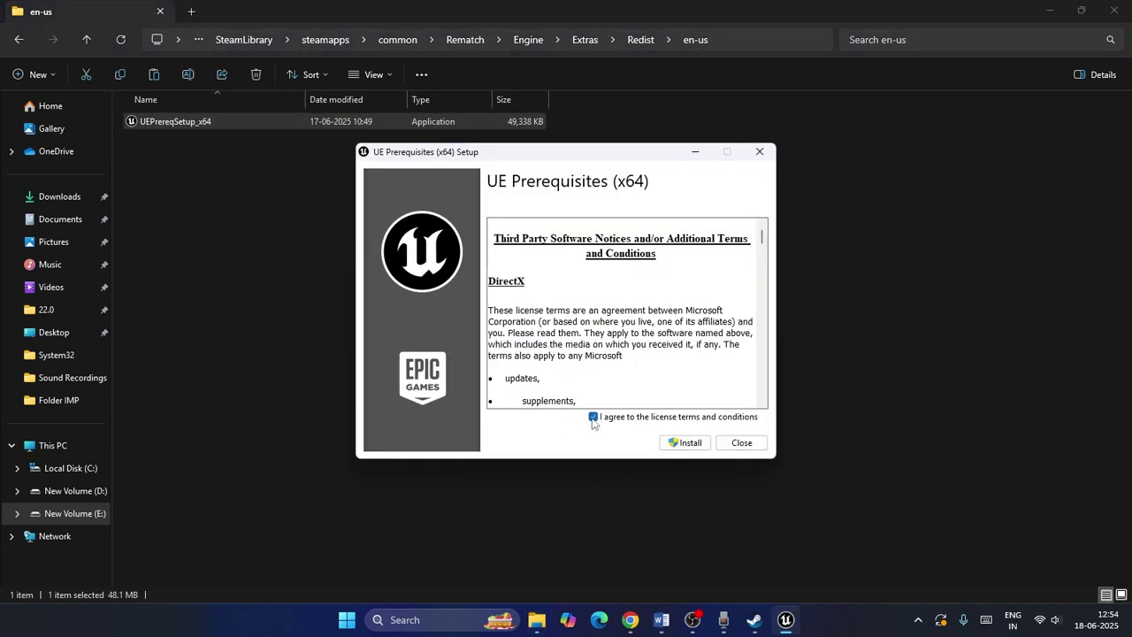
pyautogui.click(687, 444)
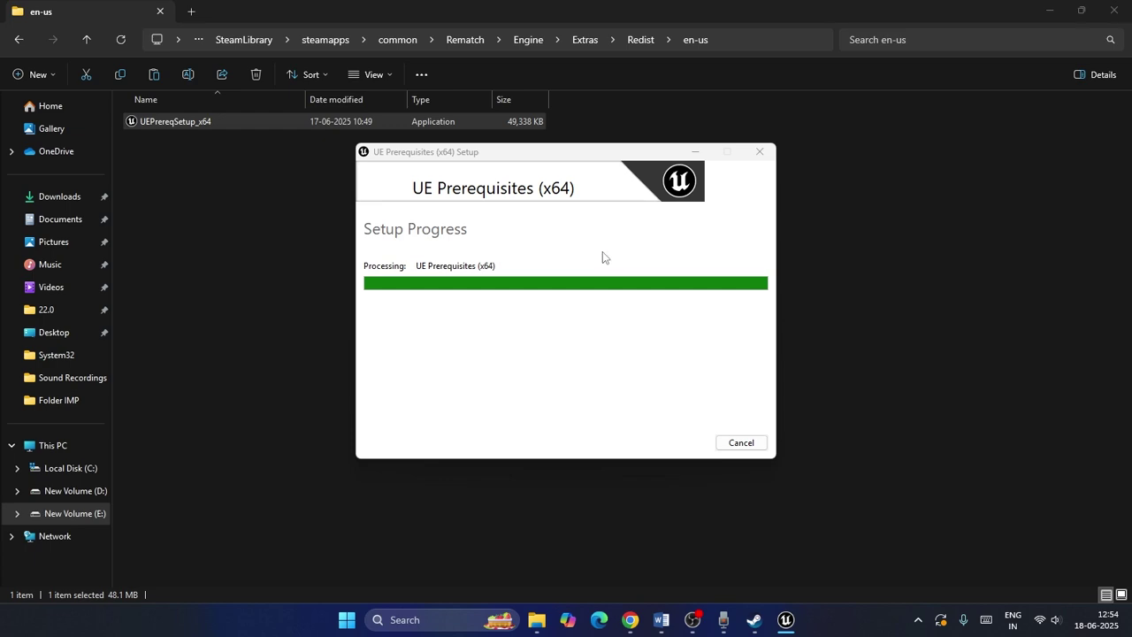
pyautogui.click(660, 620)
pyautogui.scroll(-4, 566, 277)
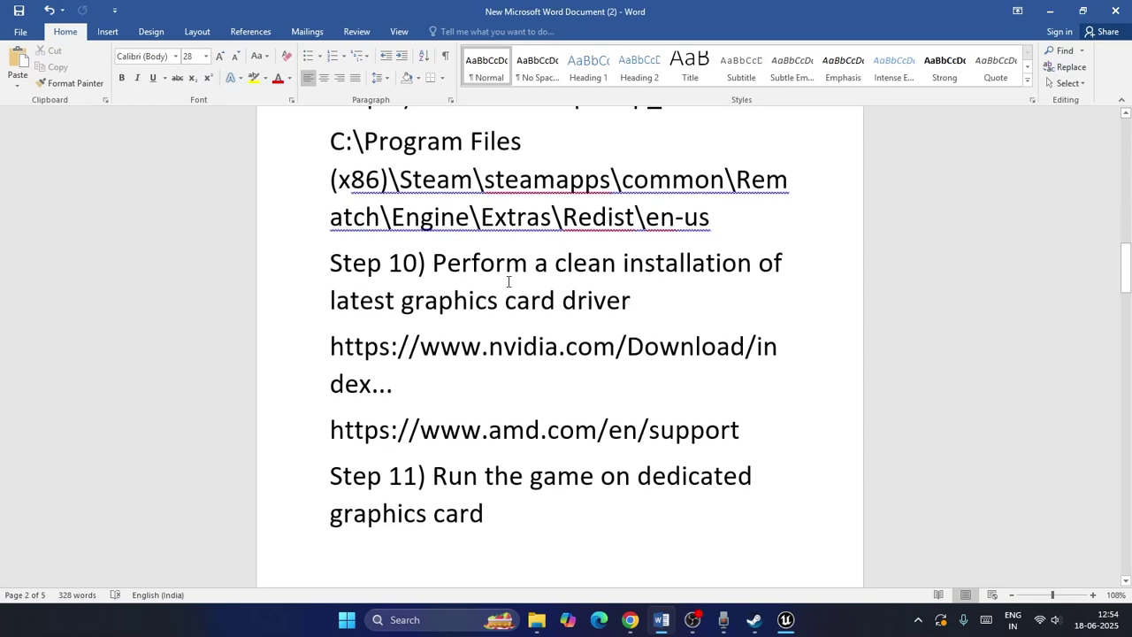
pyautogui.moveTo(432, 263); pyautogui.dragTo(662, 303)
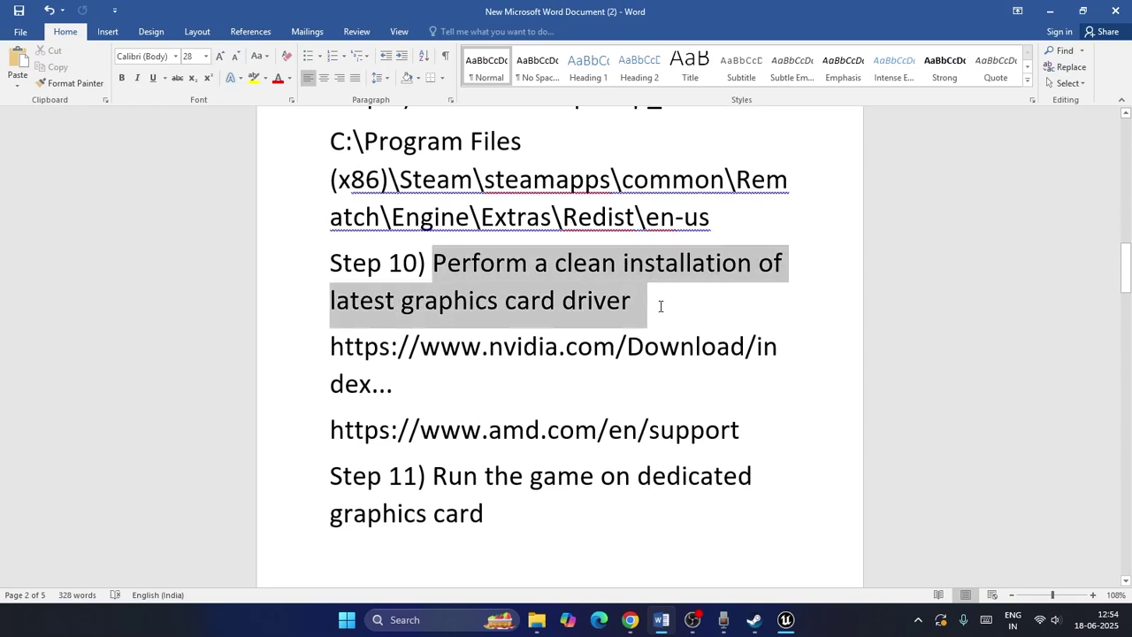
pyautogui.click(672, 318)
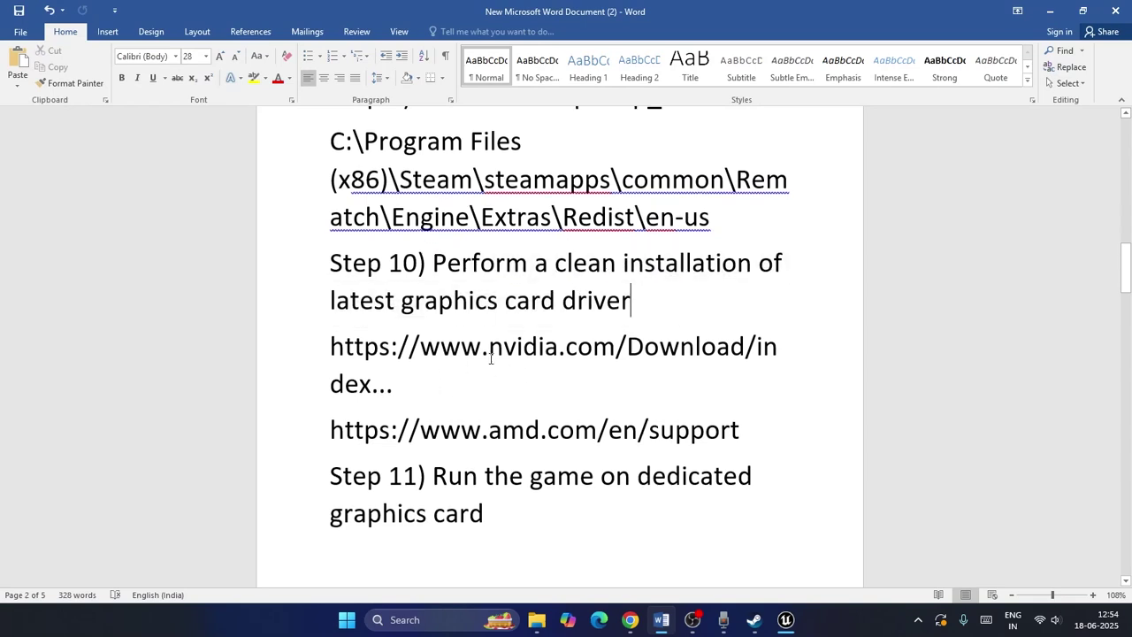
pyautogui.moveTo(419, 346); pyautogui.dragTo(622, 347)
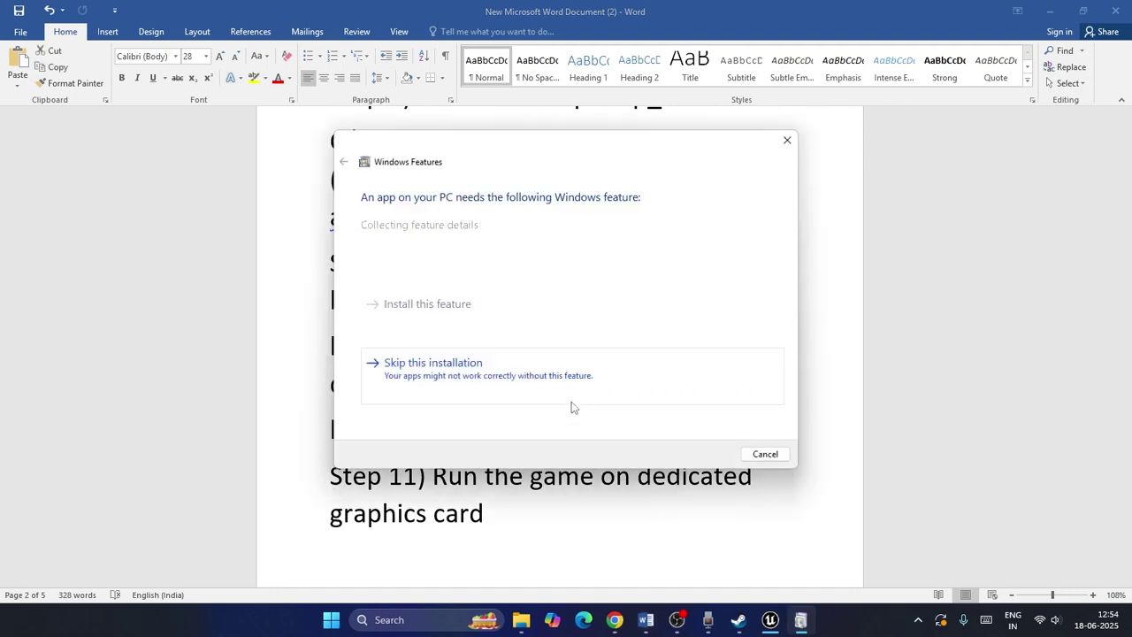
pyautogui.click(787, 140)
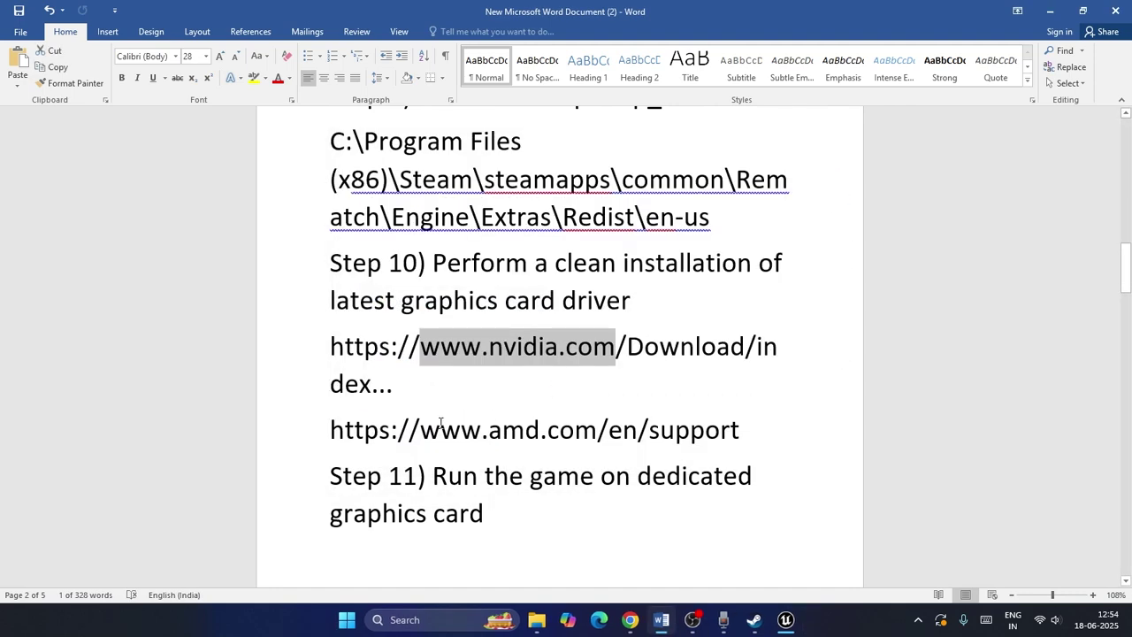
# Check the UE Prerequisites (x64) setup progress, switch to the NVIDIA drivers page in Chrome and accept all cookies.
pyautogui.click(785, 623)
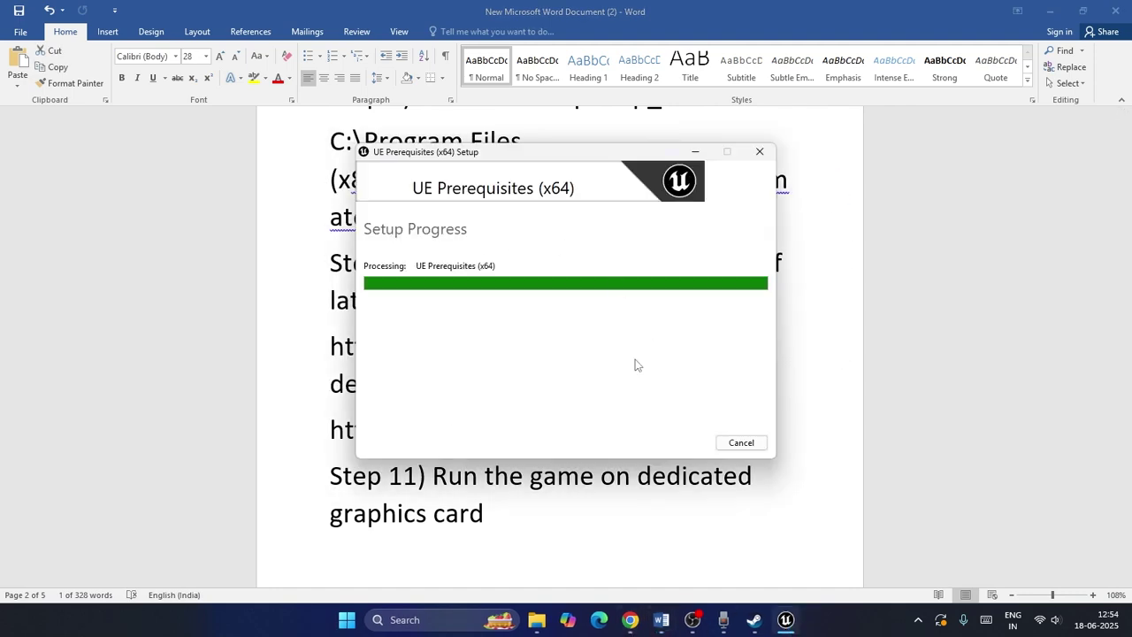
pyautogui.click(630, 619)
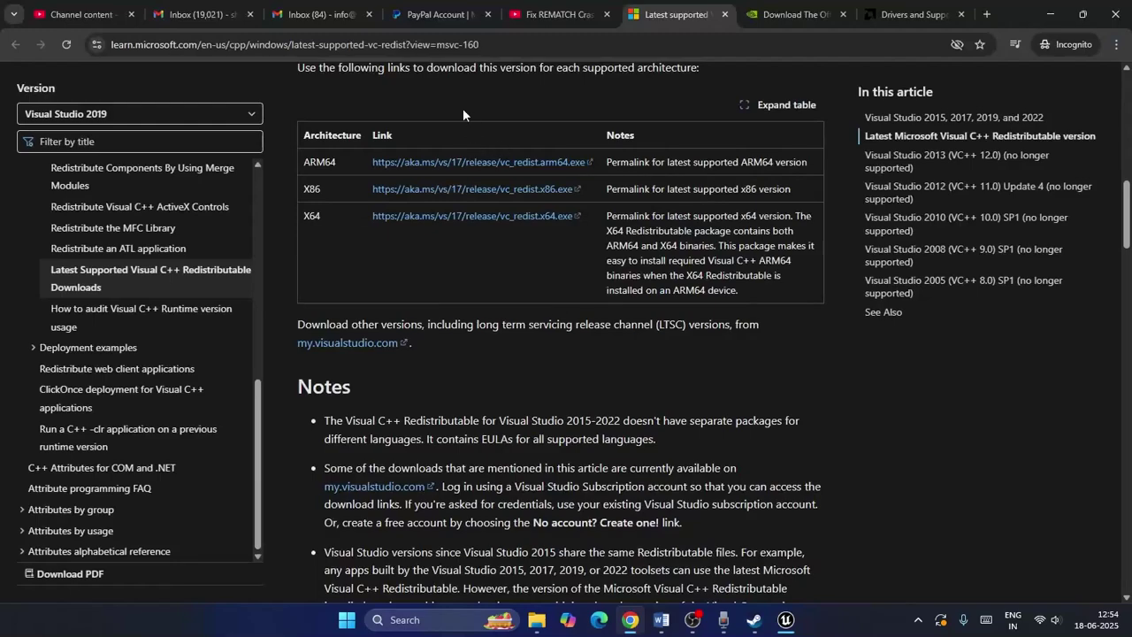
pyautogui.click(791, 14)
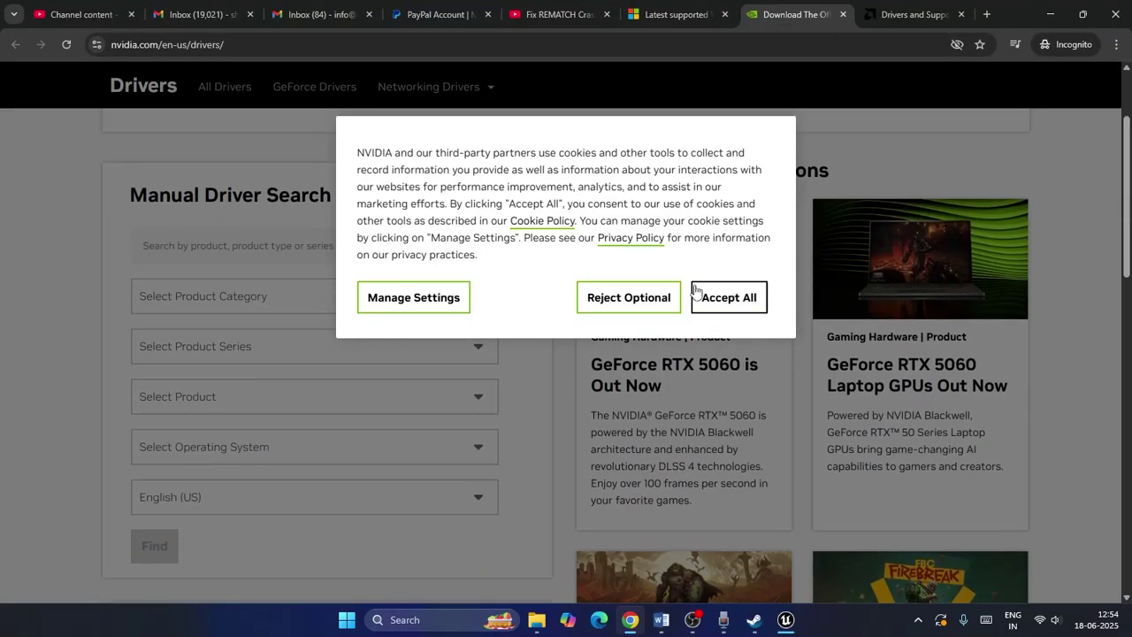
pyautogui.click(698, 294)
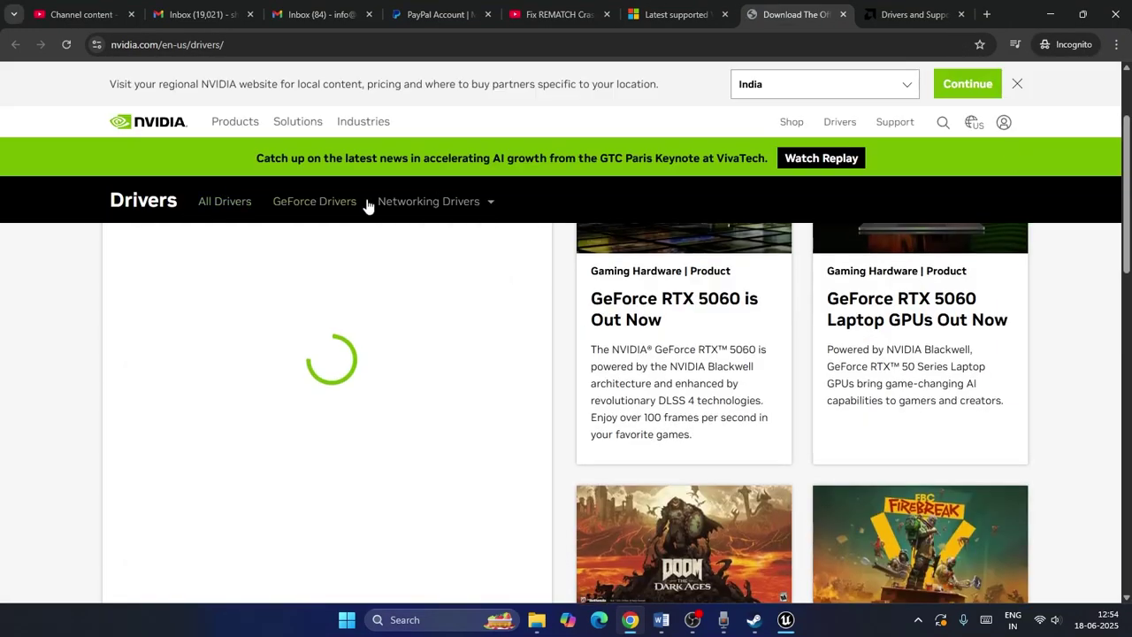
# Set the NVIDIA manual driver search to the GeForce category and GeForce RTX 50 Series (Notebooks).
pyautogui.click(380, 202)
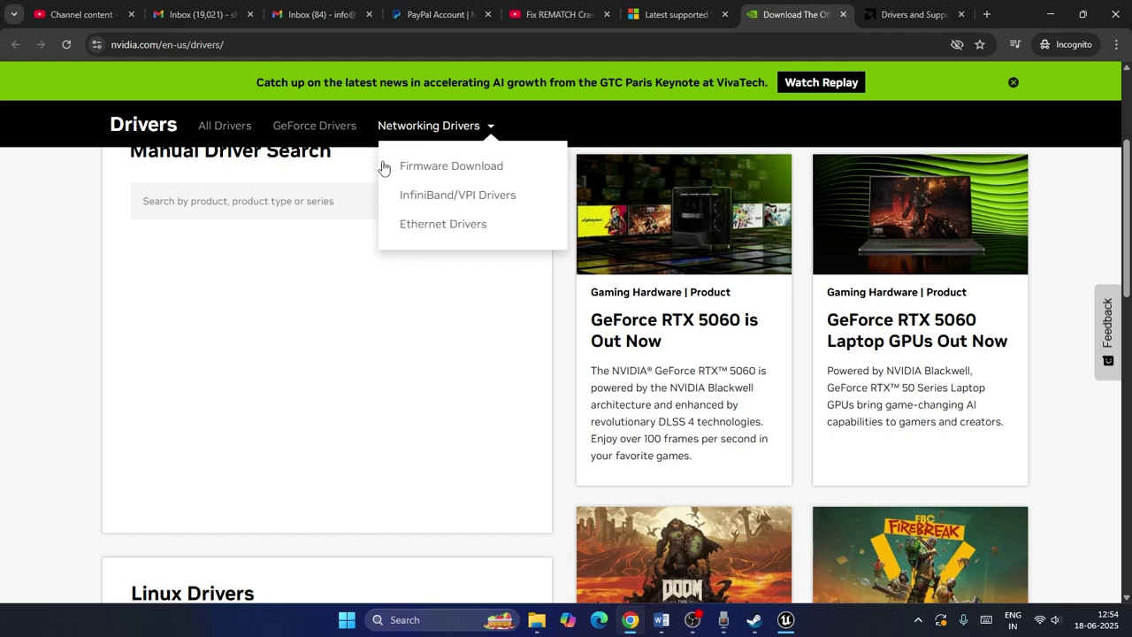
pyautogui.scroll(-5, 359, 177)
pyautogui.scroll(6, 399, 240)
pyautogui.moveTo(465, 208)
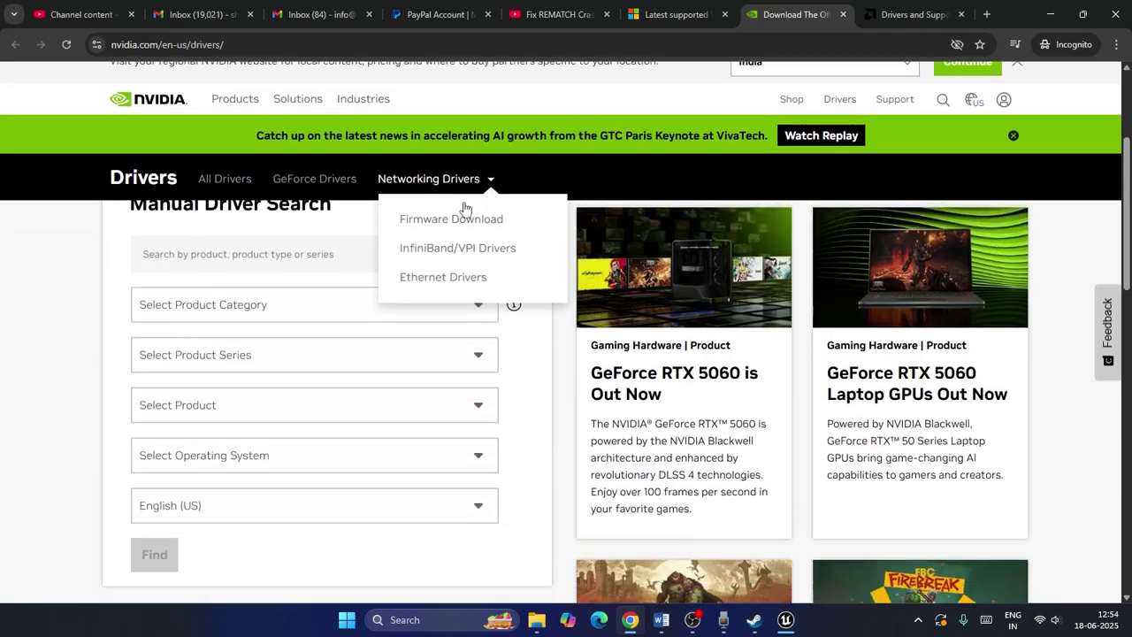
pyautogui.scroll(-1, 354, 247)
pyautogui.click(217, 257)
pyautogui.click(206, 299)
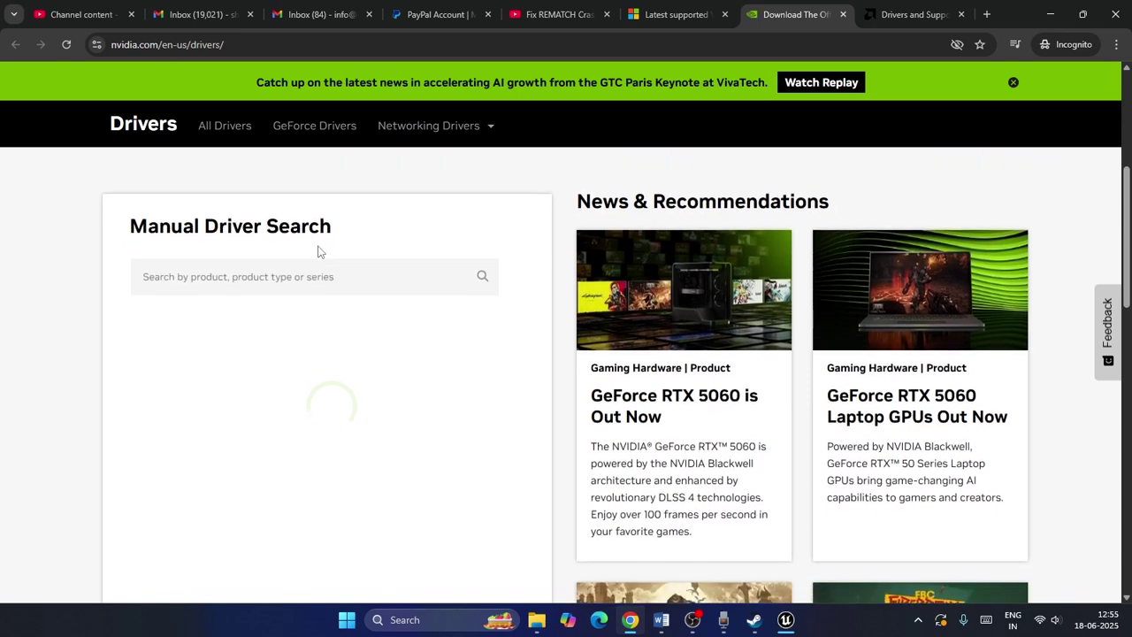
pyautogui.scroll(-2, 316, 236)
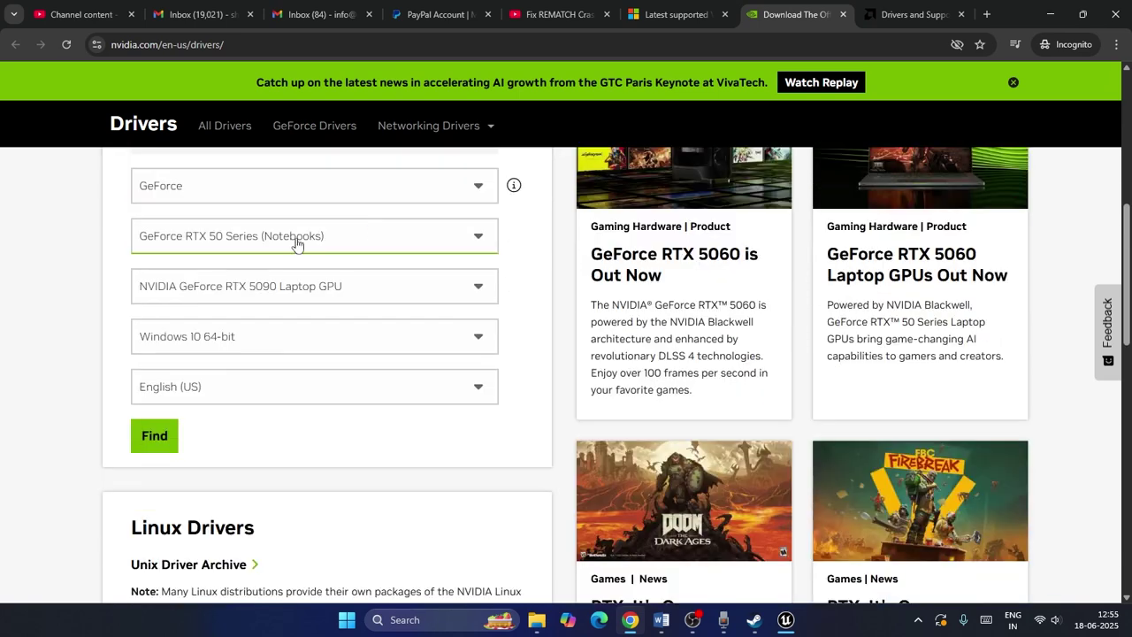
pyautogui.click(220, 247)
pyautogui.click(245, 232)
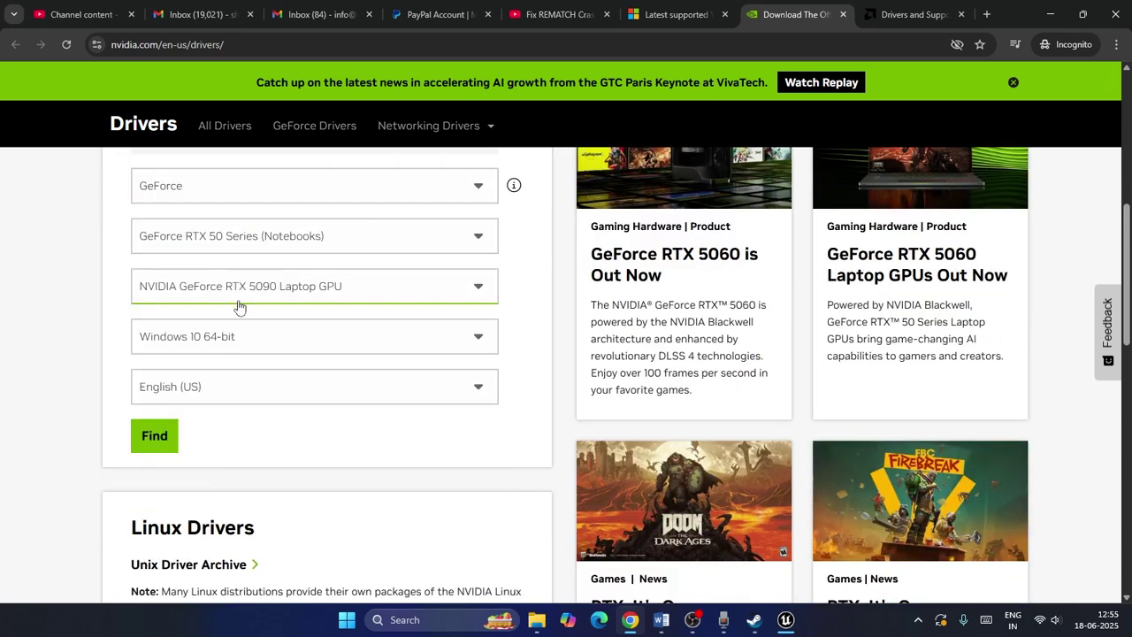
# Choose NVIDIA GeForce RTX 5090 Laptop GPU and Windows 11 in the manual driver search and find the matching drivers.
pyautogui.click(220, 285)
pyautogui.click(212, 325)
pyautogui.click(216, 346)
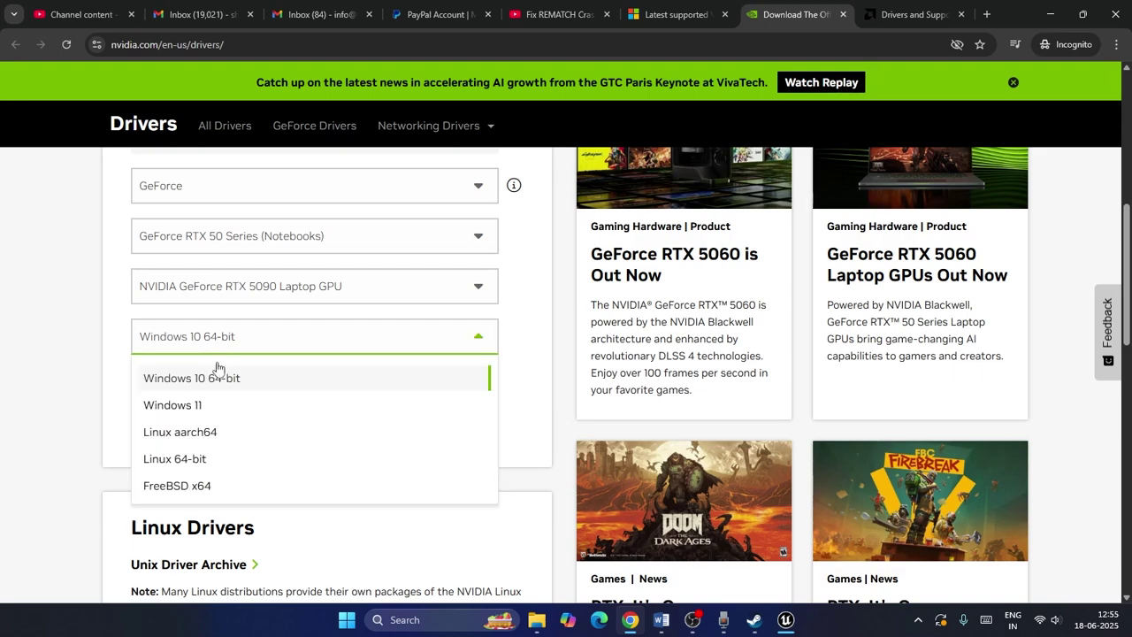
pyautogui.click(207, 404)
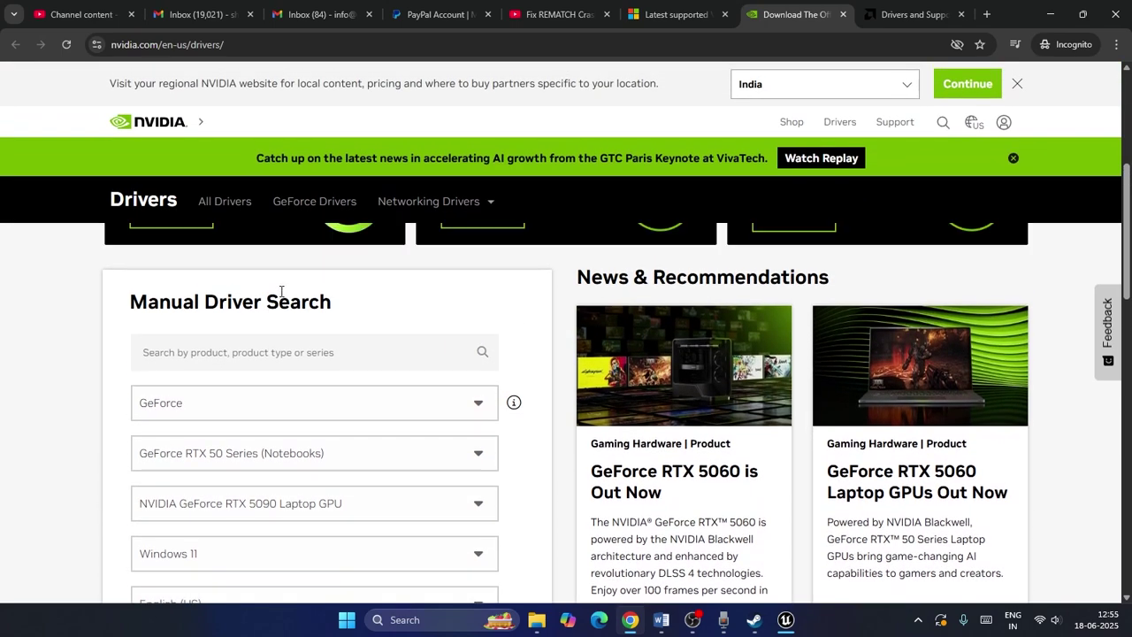
pyautogui.scroll(-3, 281, 291)
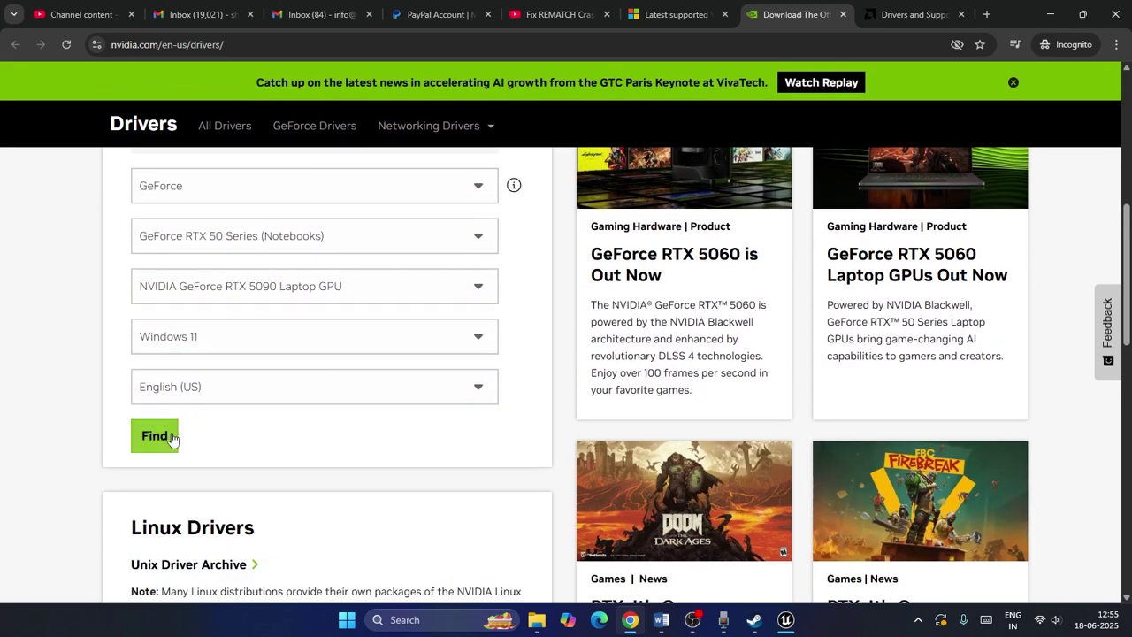
pyautogui.click(159, 436)
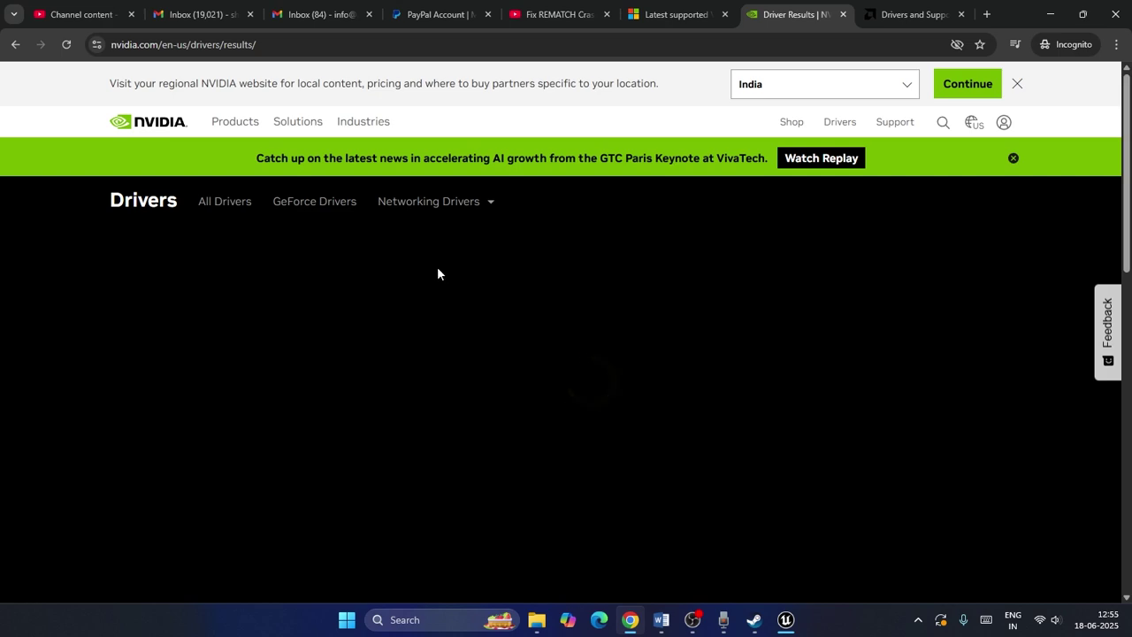
pyautogui.scroll(-3, 408, 272)
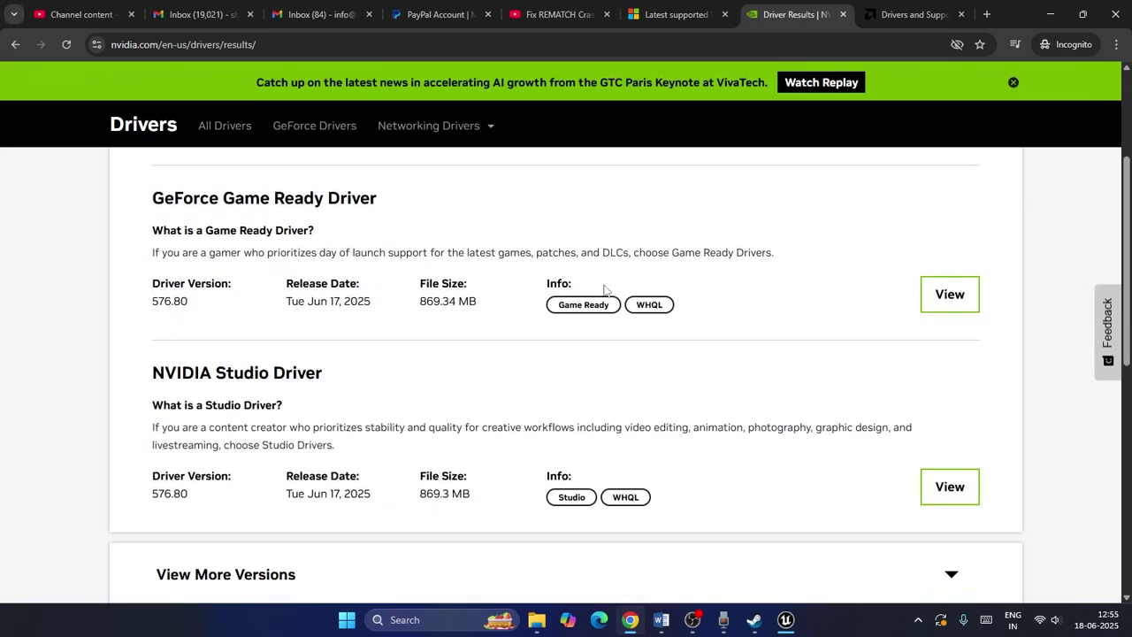
# On the AMD drivers page, choose Graphics, Radeon RX, Radeon RX 6000 Series and AMD Radeon RX 6800, and submit the selection.
pyautogui.click(872, 12)
pyautogui.scroll(-3, 333, 260)
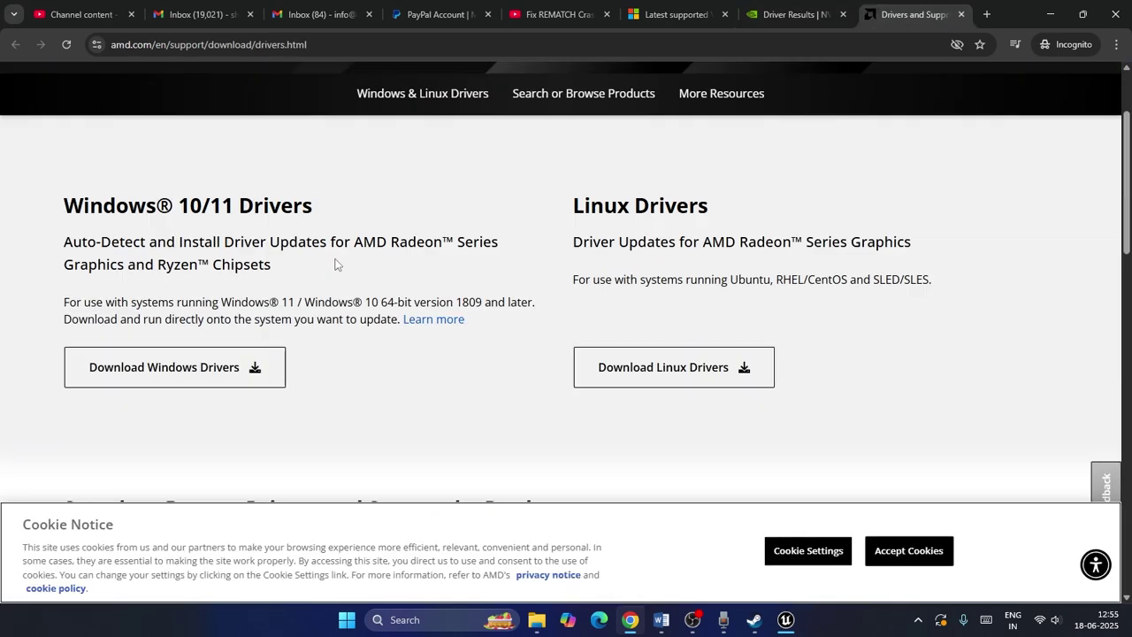
pyautogui.scroll(-3, 215, 364)
pyautogui.click(124, 395)
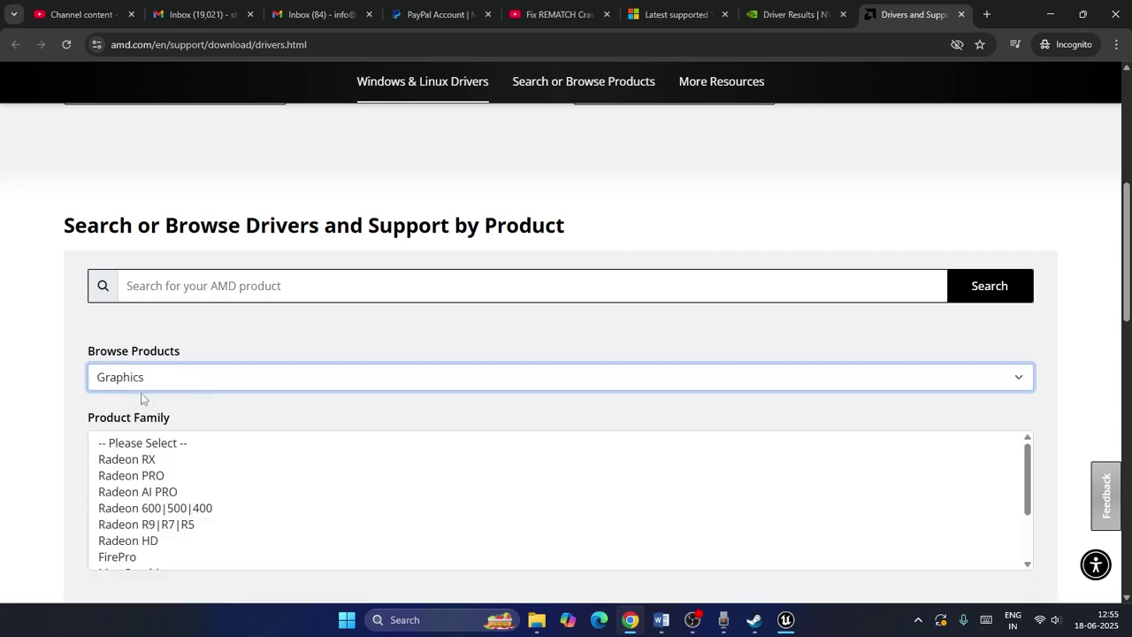
pyautogui.scroll(-2, 174, 348)
pyautogui.click(146, 321)
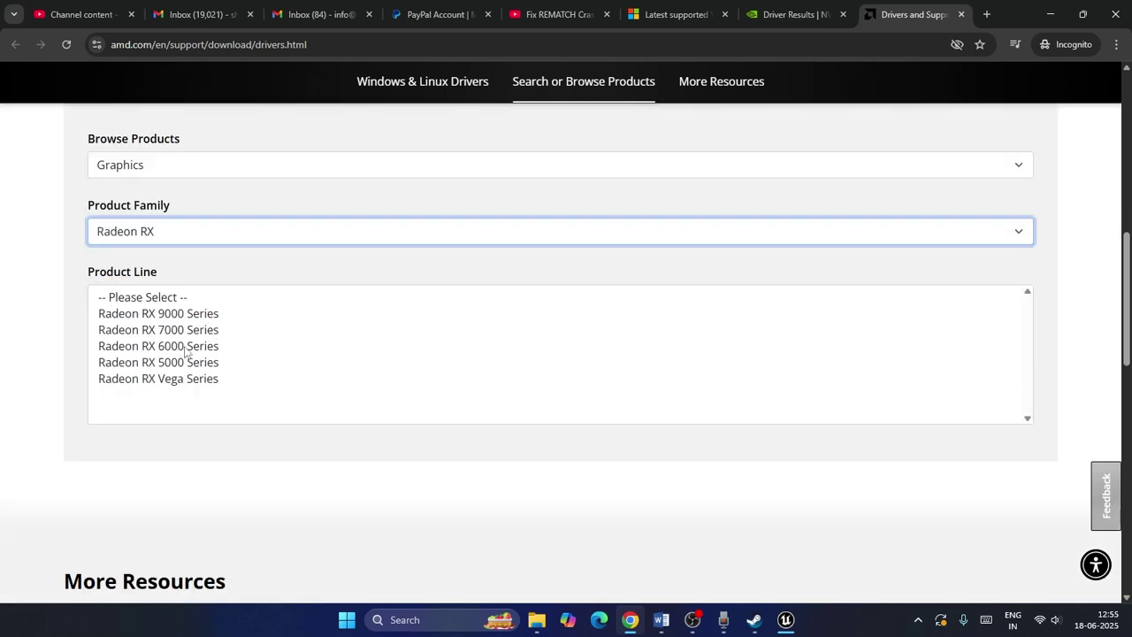
pyautogui.click(186, 346)
pyautogui.click(205, 220)
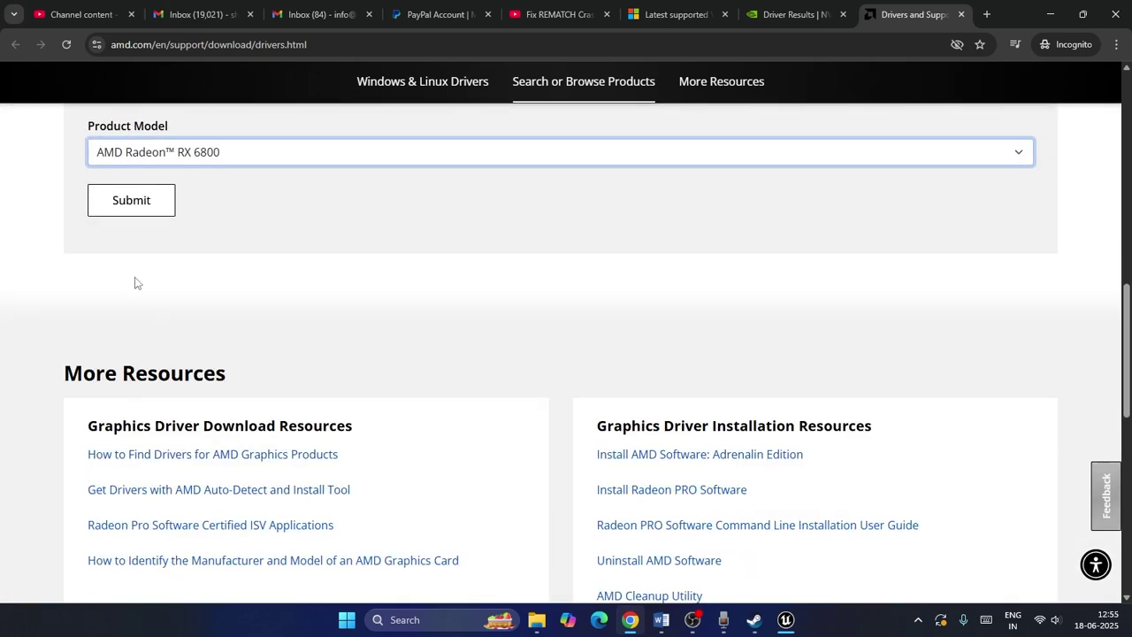
pyautogui.click(162, 209)
pyautogui.scroll(-1, 583, 207)
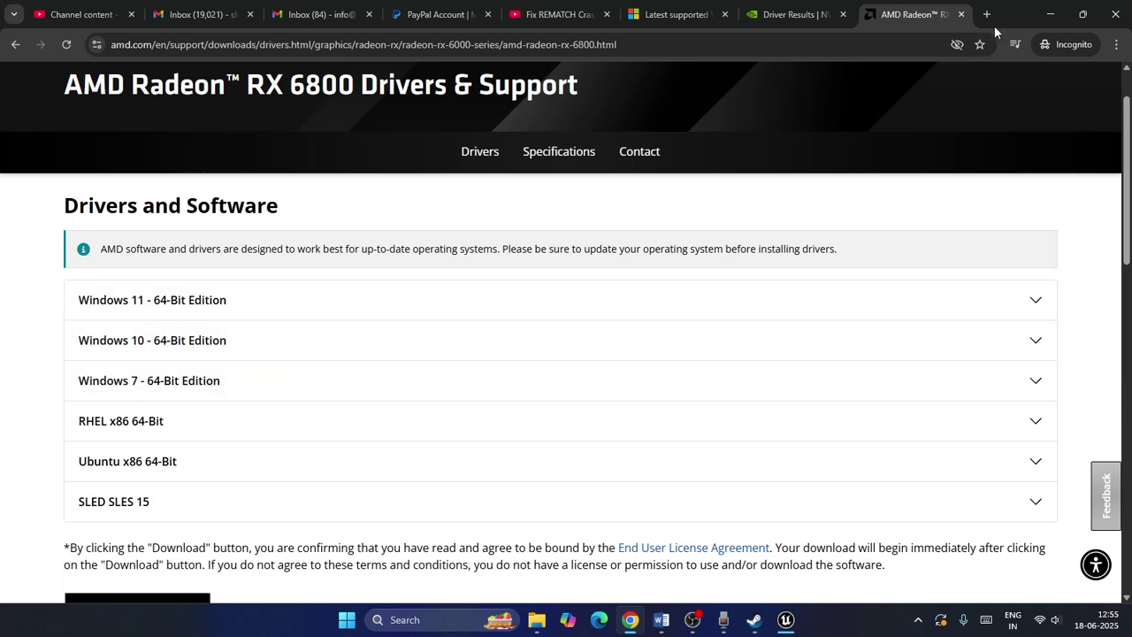
# Minimize Chrome, close the UE Prerequisites (x64) setup and go to Step 11 in the Word document.
pyautogui.click(1048, 14)
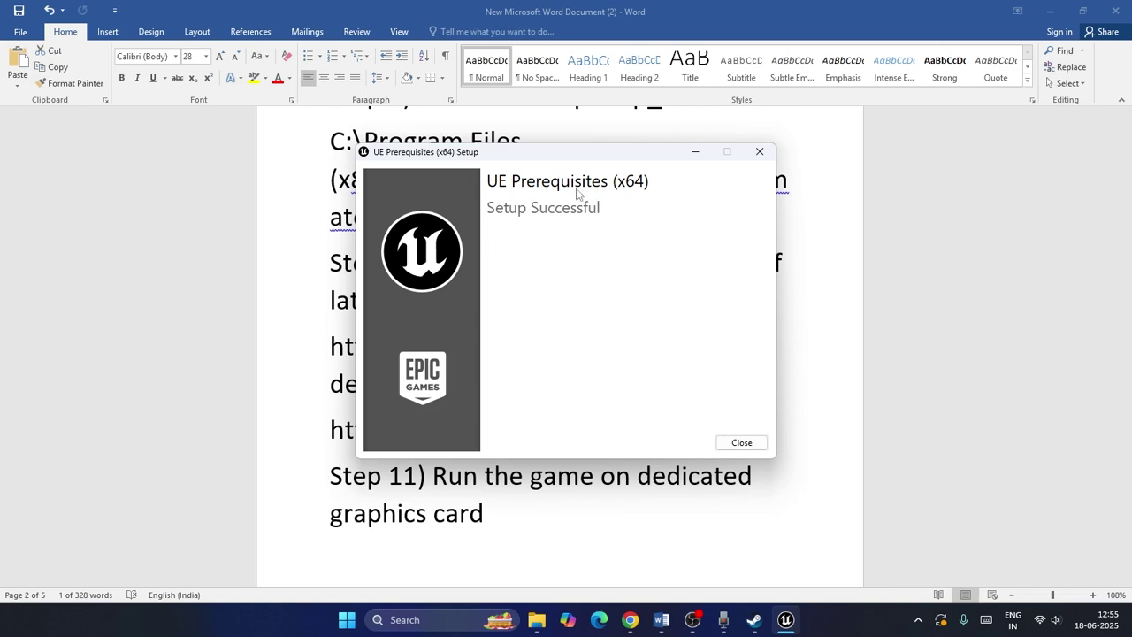
pyautogui.click(759, 151)
pyautogui.scroll(-3, 628, 281)
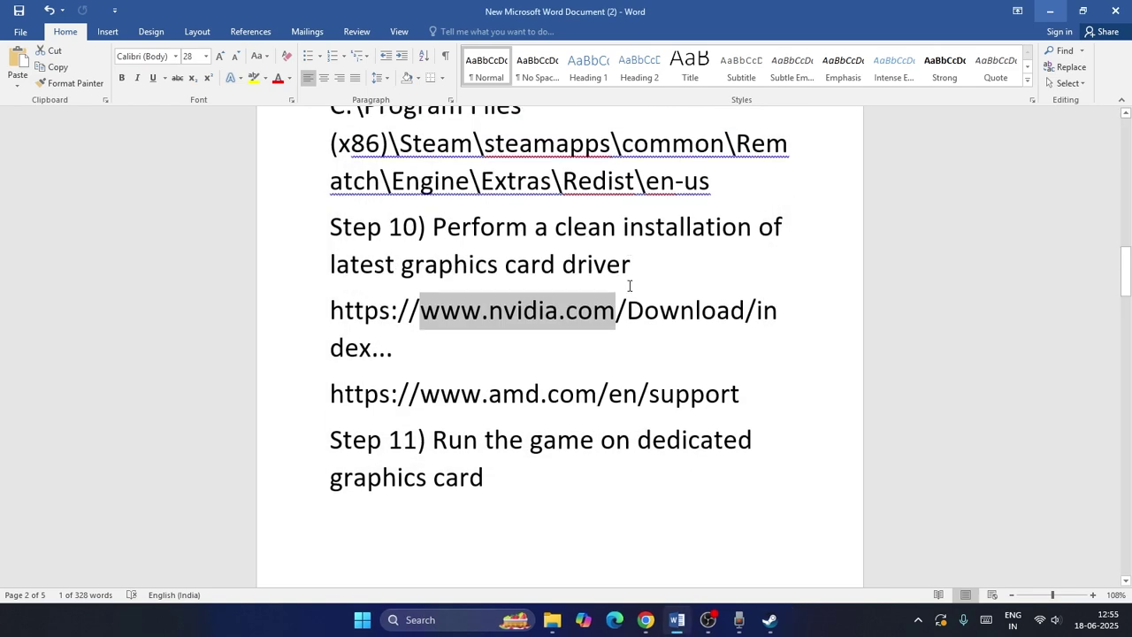
pyautogui.scroll(-1, 628, 281)
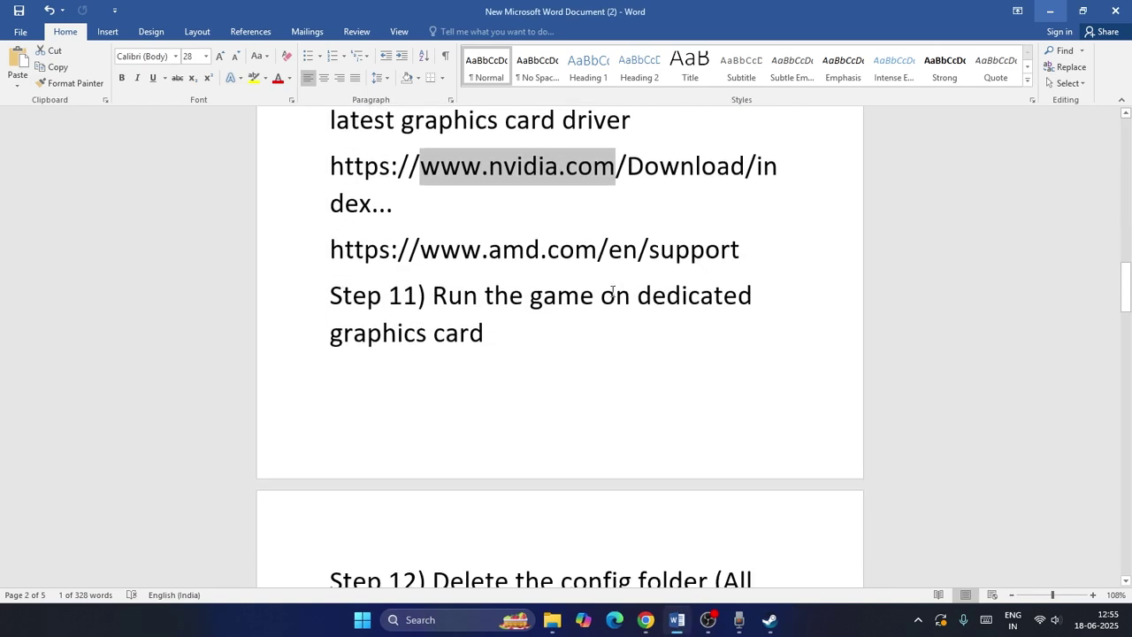
# Search Windows for "graphi", open Graphics settings and look through the list of customised applications.
pyautogui.click(420, 623)
pyautogui.write('graphi')
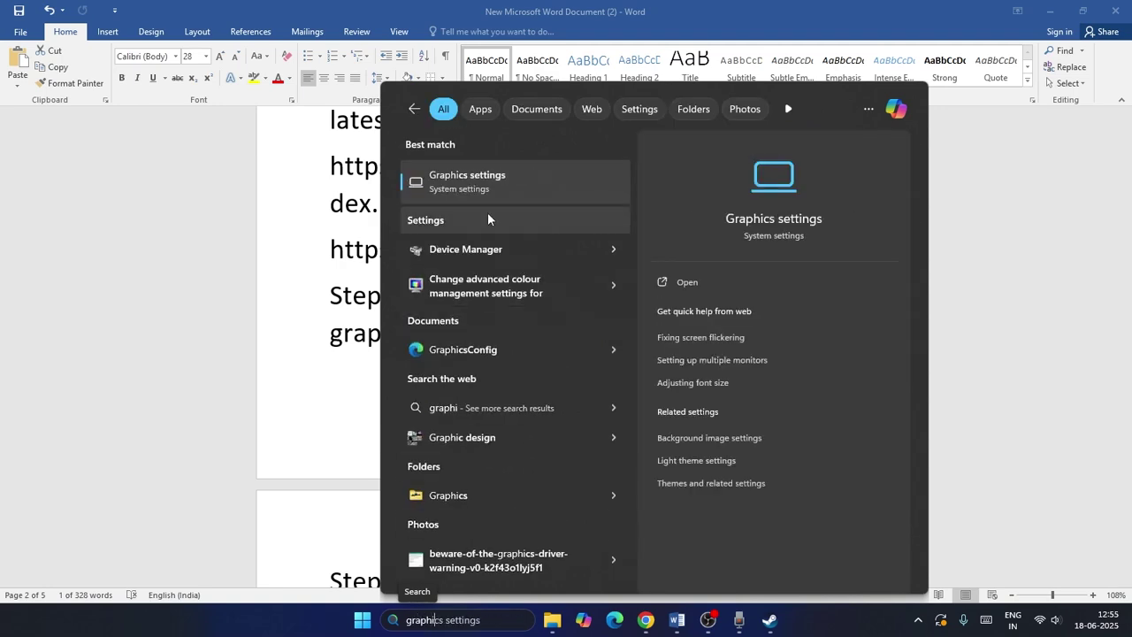
pyautogui.click(492, 178)
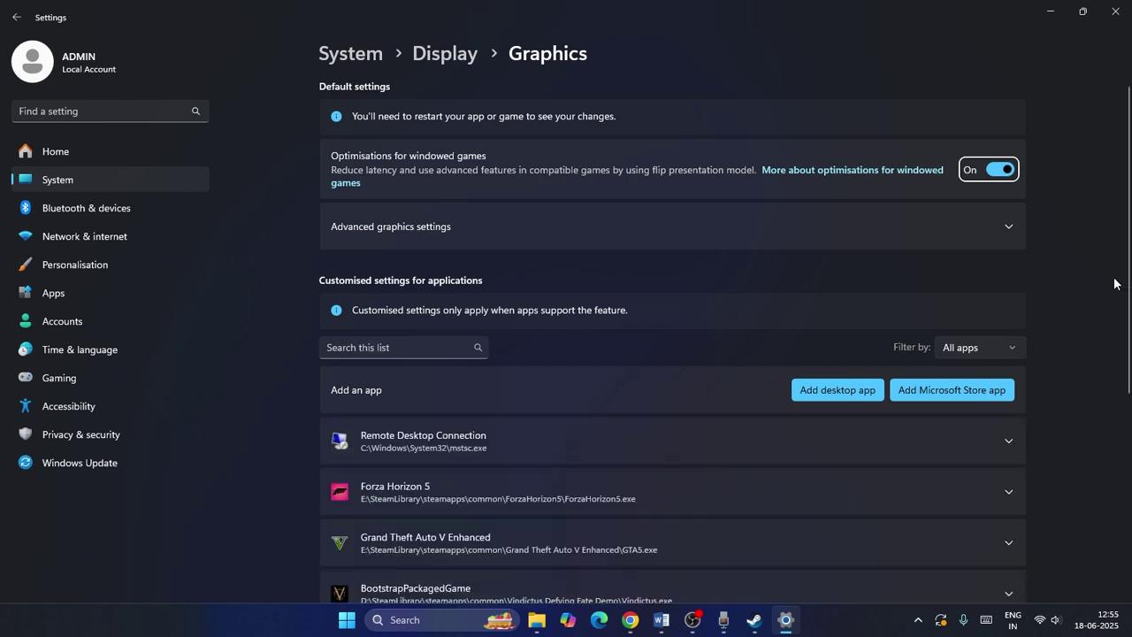
pyautogui.scroll(-3, 1115, 283)
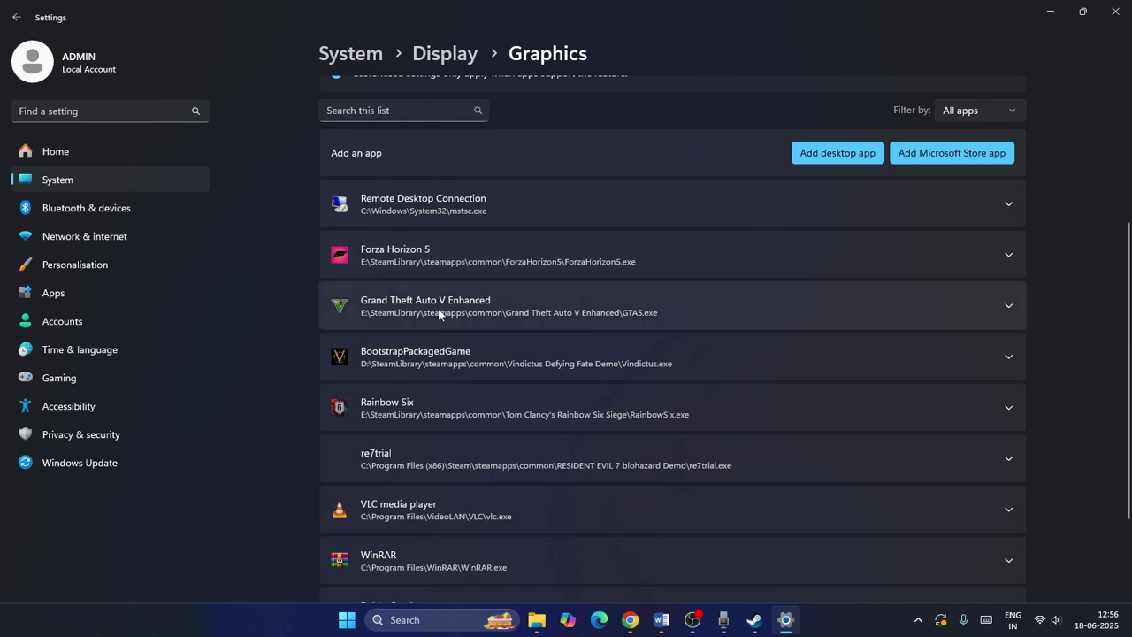
pyautogui.scroll(-4, 955, 281)
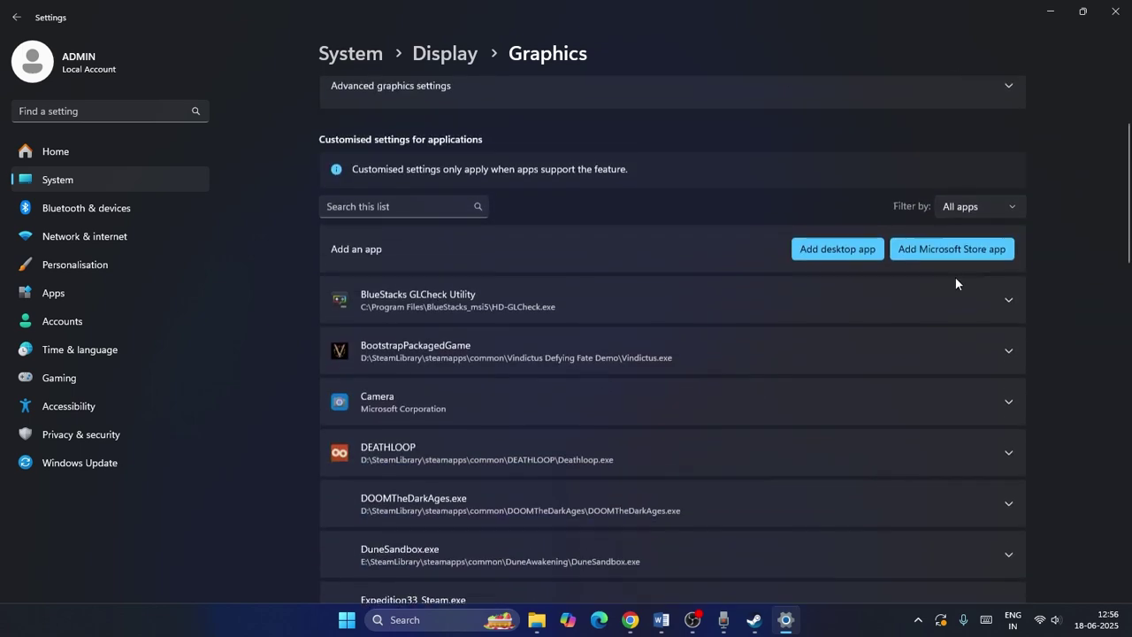
pyautogui.scroll(4, 1080, 302)
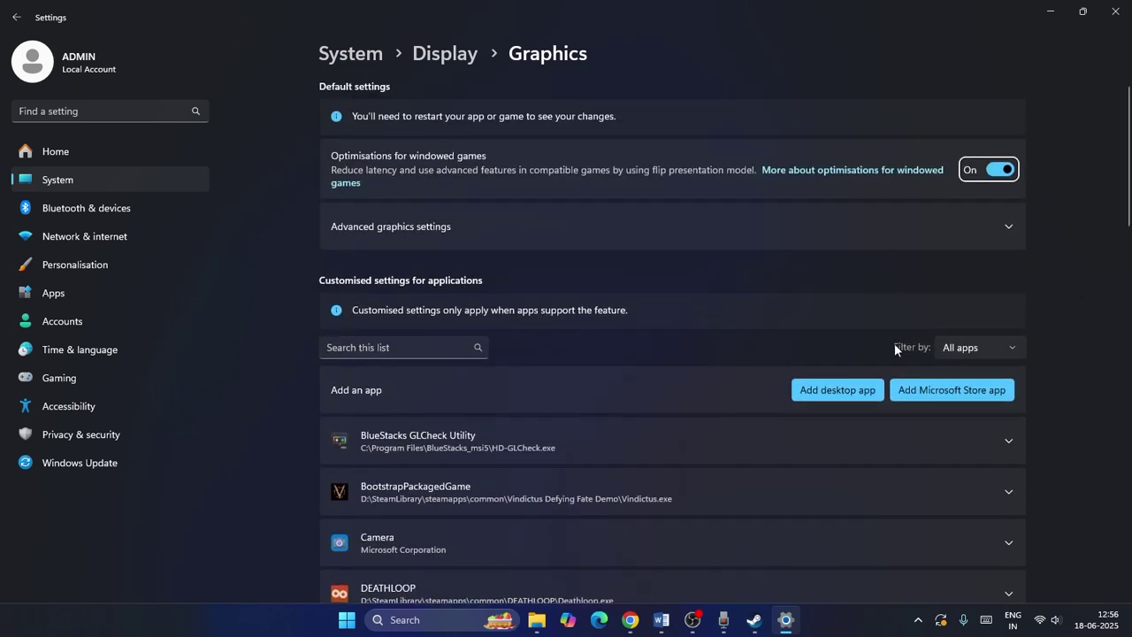
# Add RuntimeClient from E:\SteamLibrary\steamapps\common\Rematch as a desktop app in the Graphics settings.
pyautogui.click(831, 394)
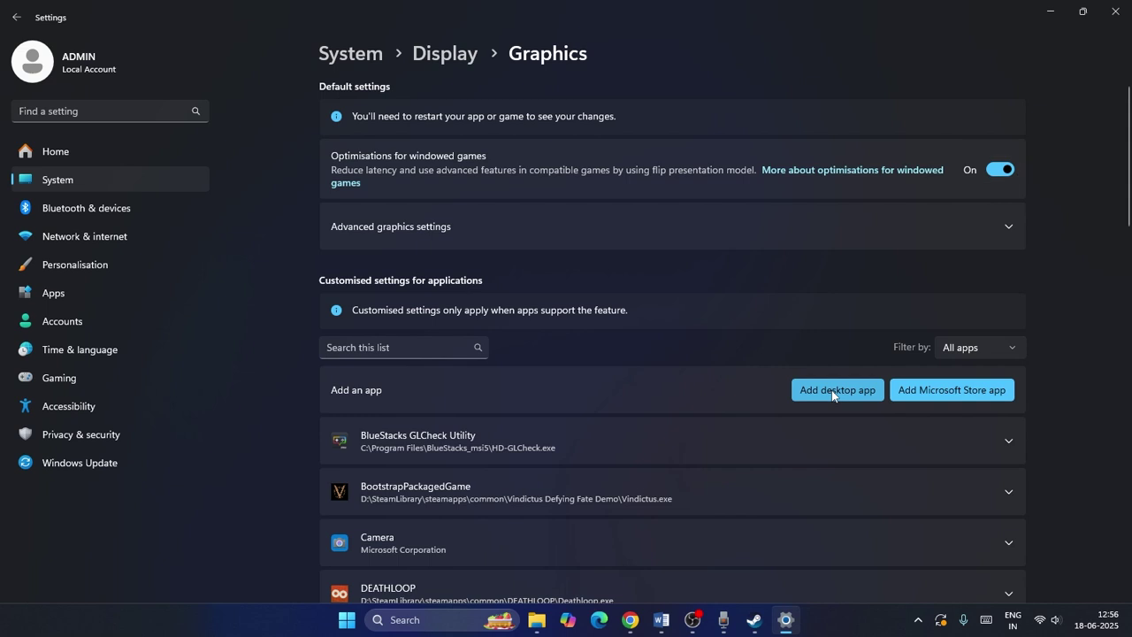
pyautogui.click(76, 185)
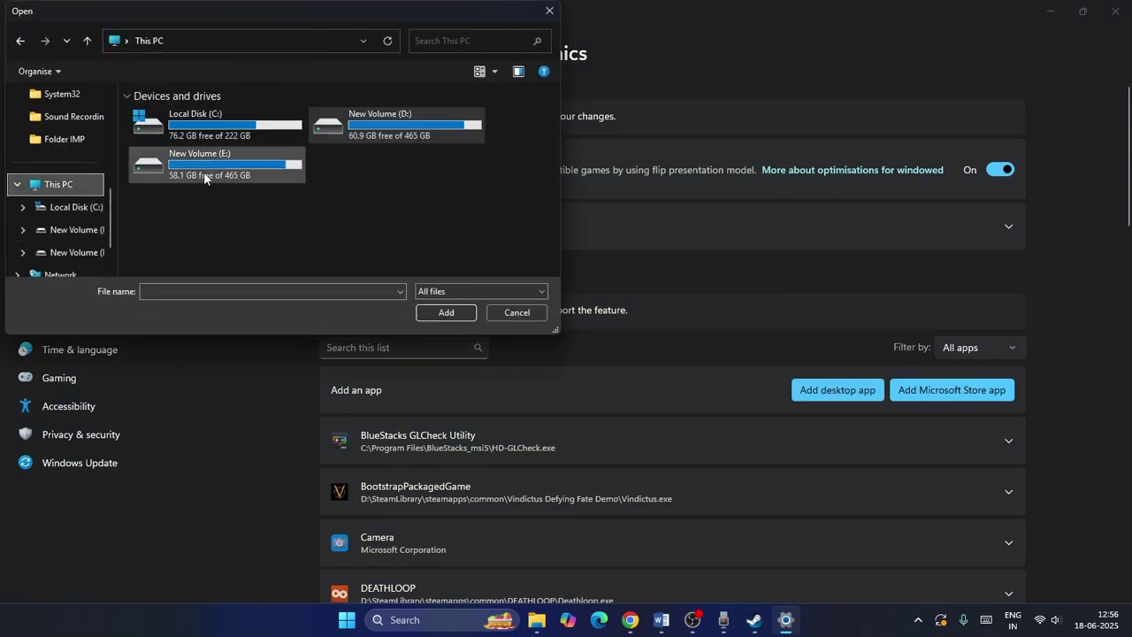
pyautogui.doubleClick(218, 171)
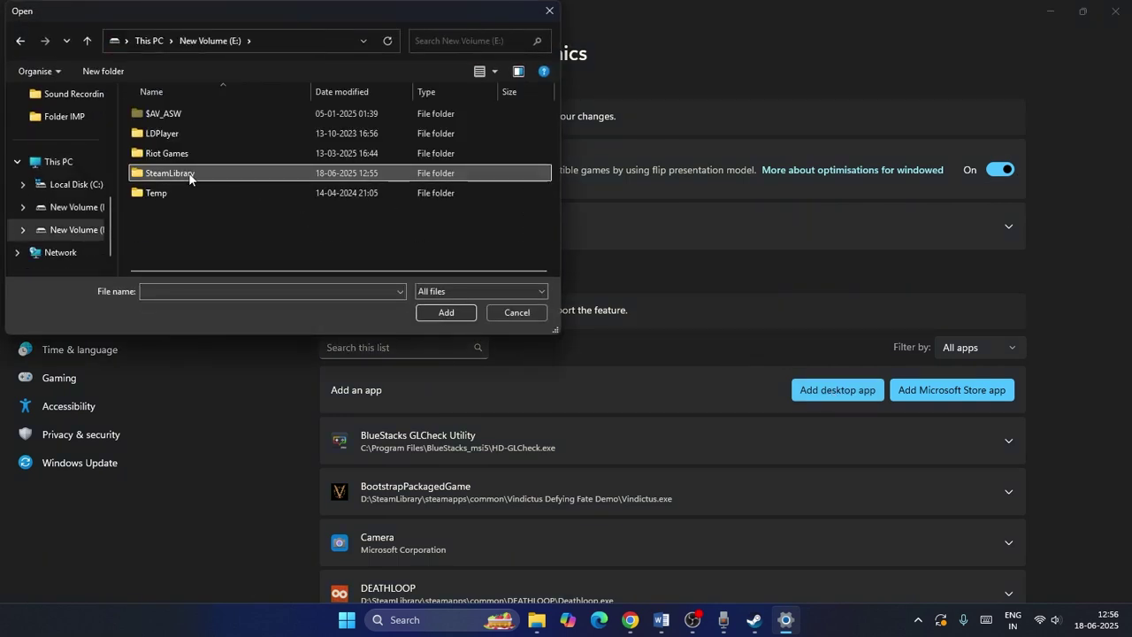
pyautogui.doubleClick(194, 175)
pyautogui.doubleClick(185, 116)
pyautogui.doubleClick(185, 116)
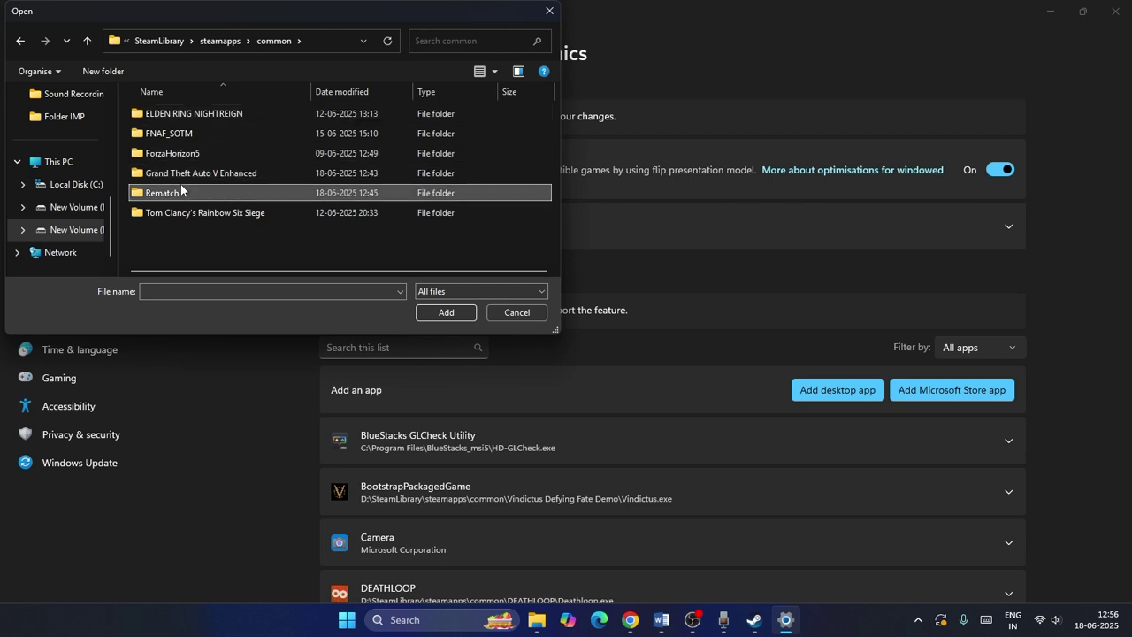
pyautogui.doubleClick(181, 184)
pyautogui.click(183, 173)
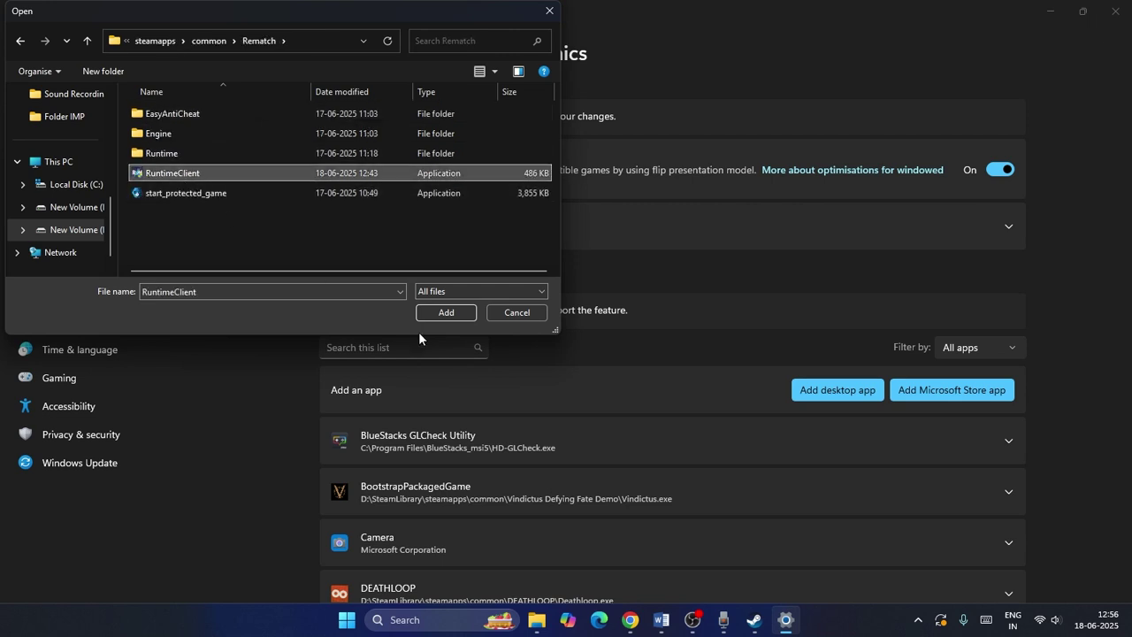
pyautogui.click(446, 312)
# Set the GPU preference of Rematch's RuntimeClient.exe entry to High Performance (NVIDIA GeForce GTX 1650 SUPER).
pyautogui.scroll(-2, 777, 329)
pyautogui.scroll(-2, 448, 322)
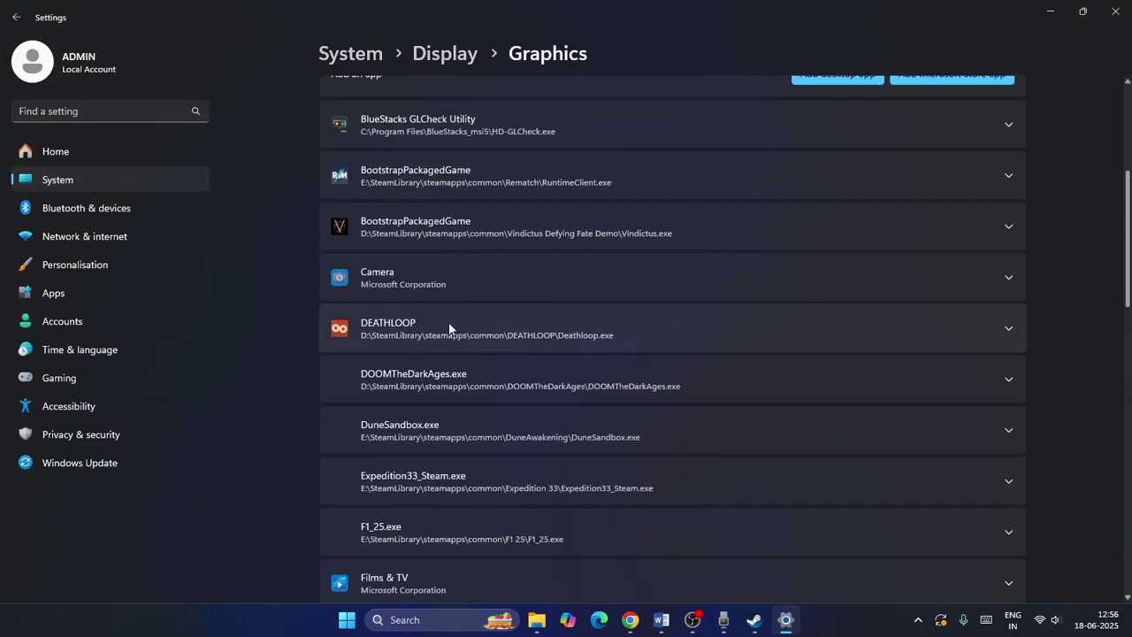
pyautogui.click(1008, 182)
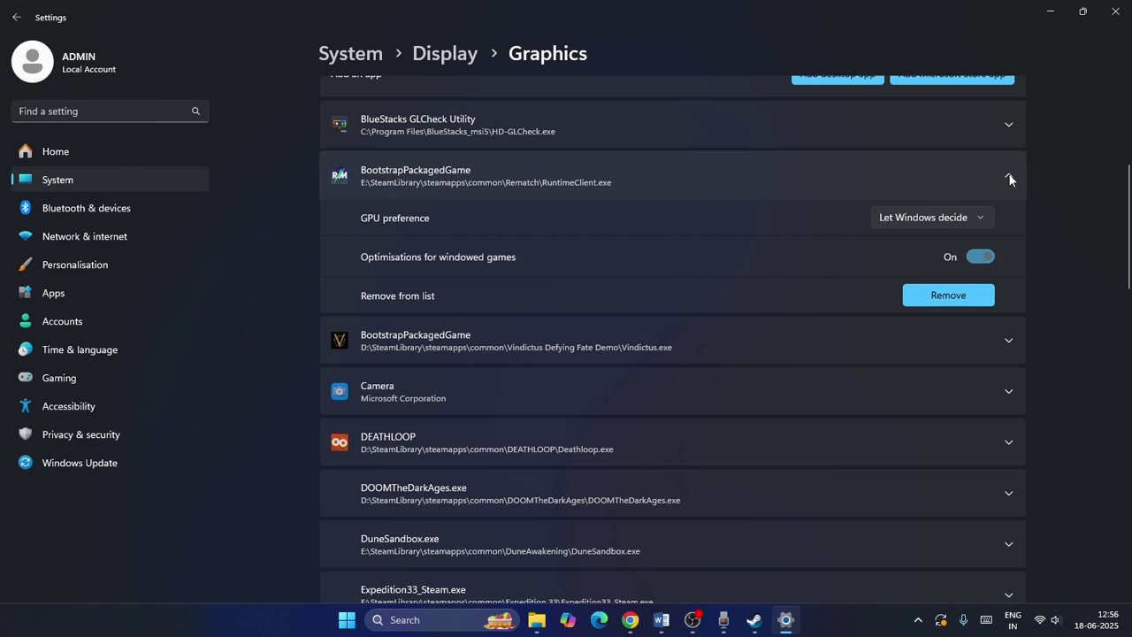
pyautogui.click(976, 218)
pyautogui.click(925, 271)
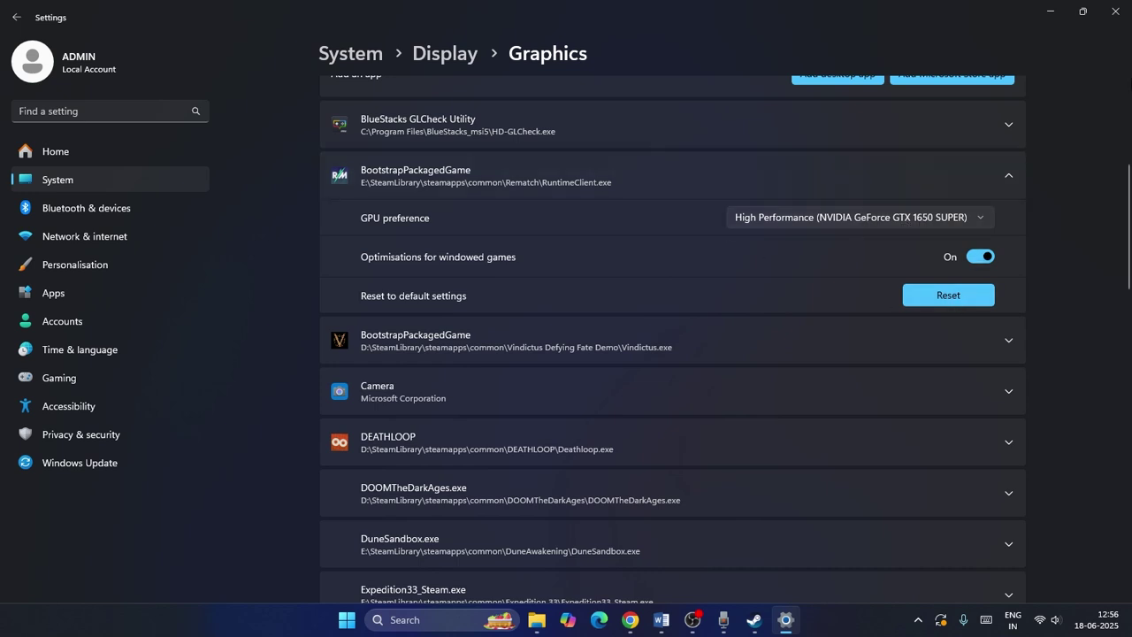
# Close the Graphics settings and go to Step 12 about the config folder in the Word document.
pyautogui.click(1115, 11)
pyautogui.scroll(-5, 551, 311)
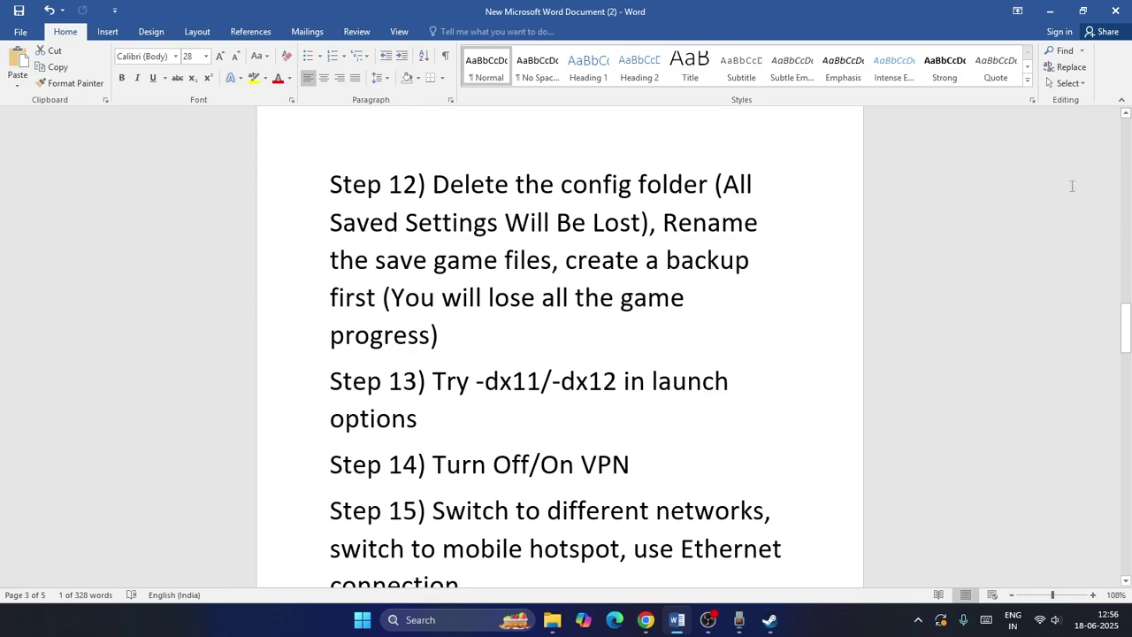
# Switch to File Explorer and open the ADMIN folder under C:\Users.
pyautogui.click(552, 619)
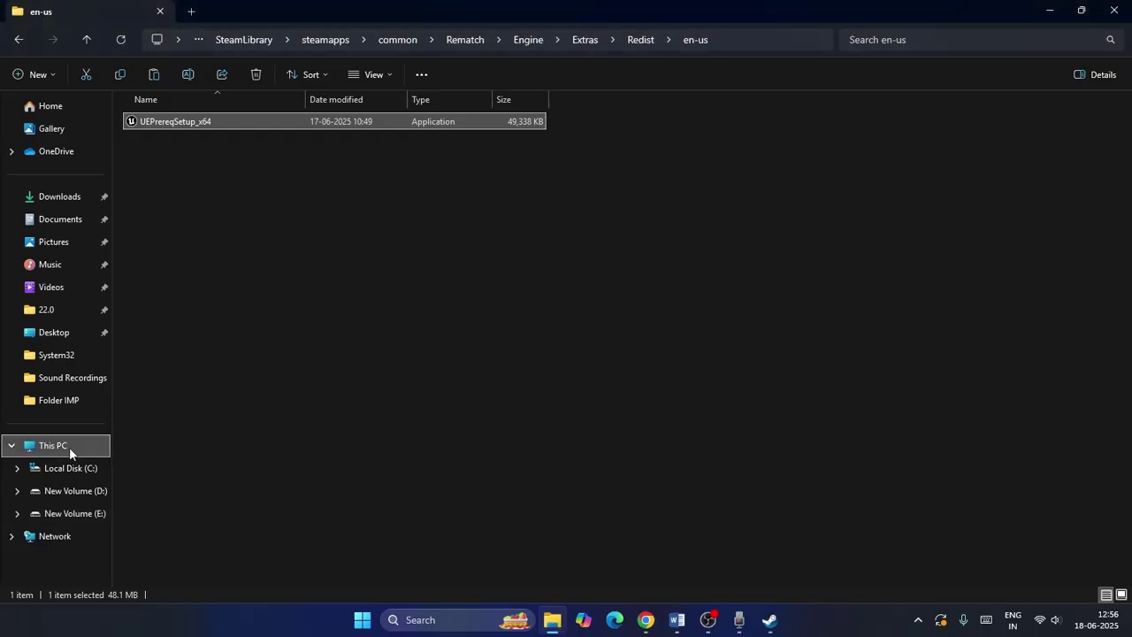
pyautogui.click(69, 446)
pyautogui.doubleClick(227, 144)
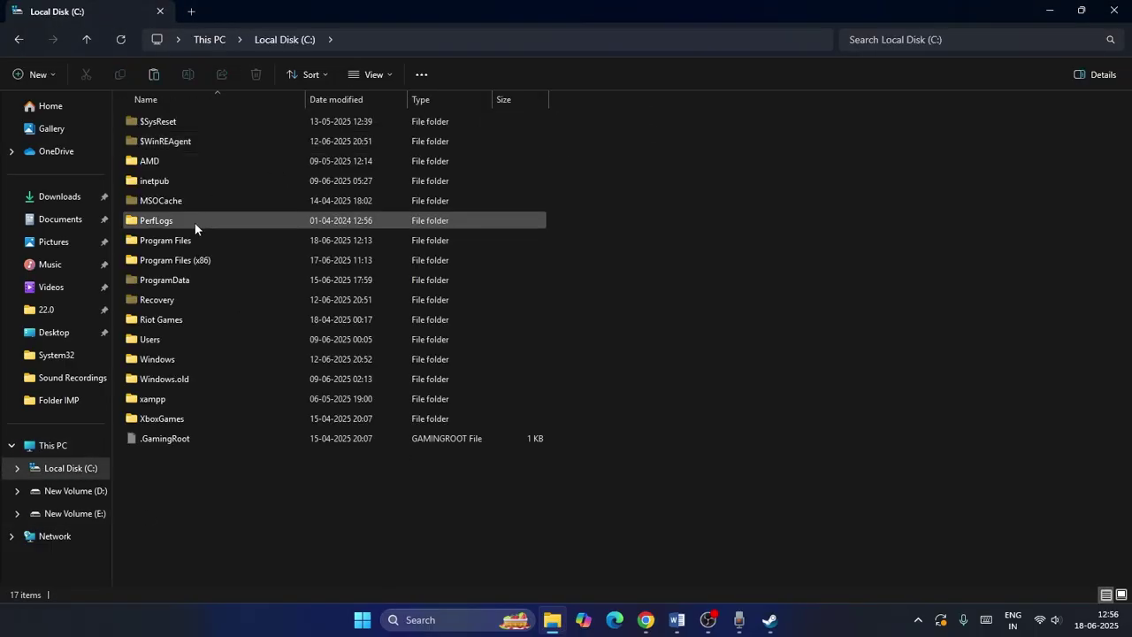
pyautogui.click(187, 243)
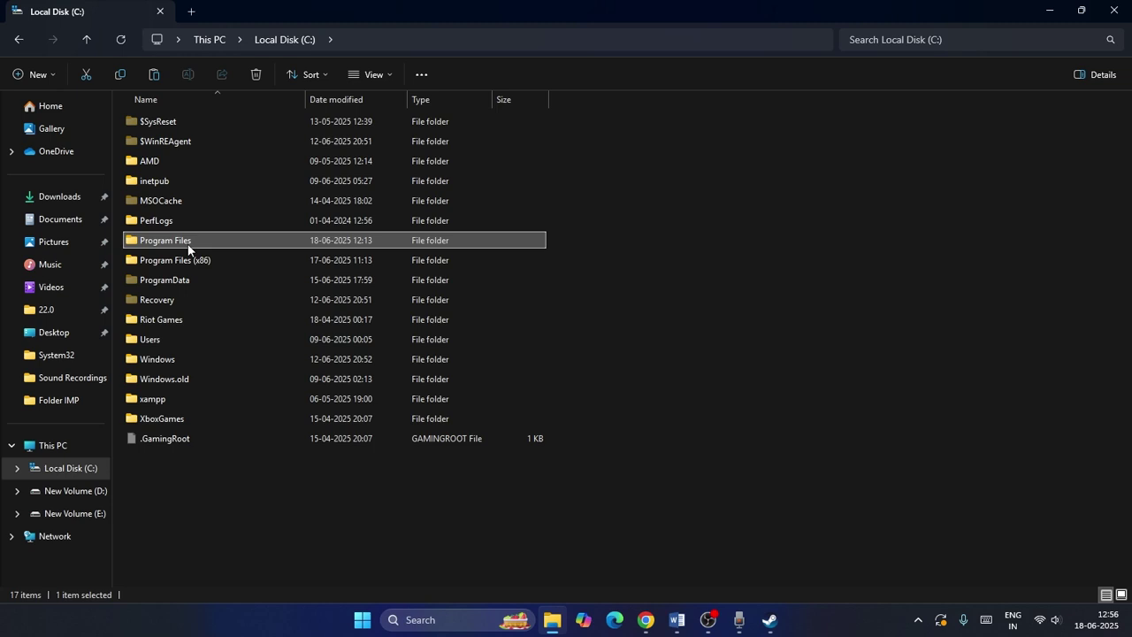
pyautogui.doubleClick(161, 339)
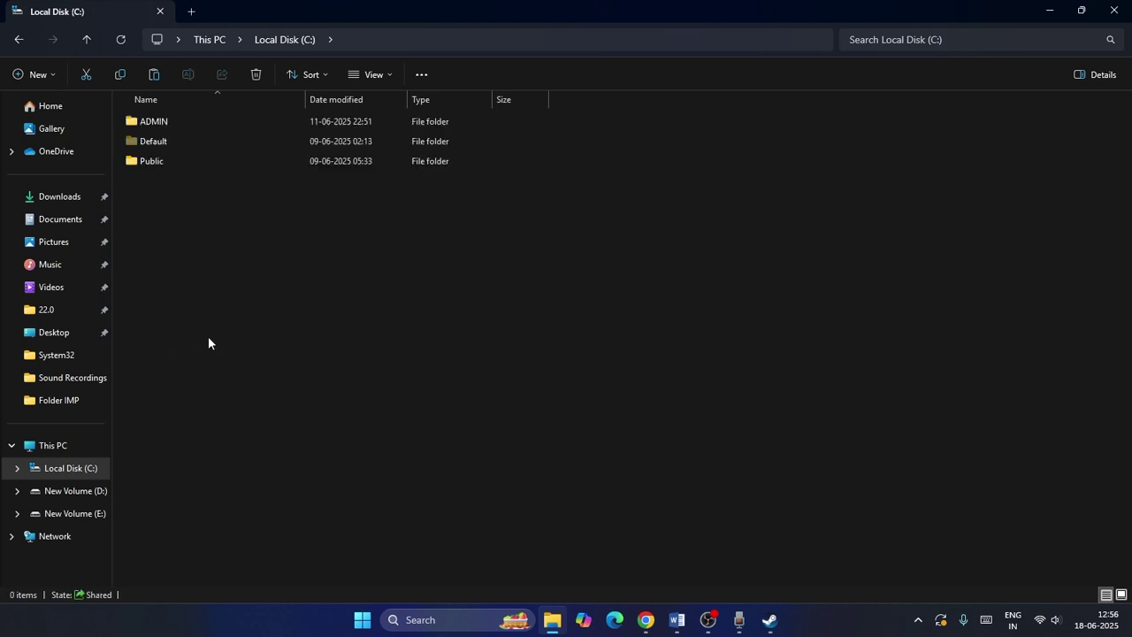
pyautogui.doubleClick(164, 157)
pyautogui.click(86, 39)
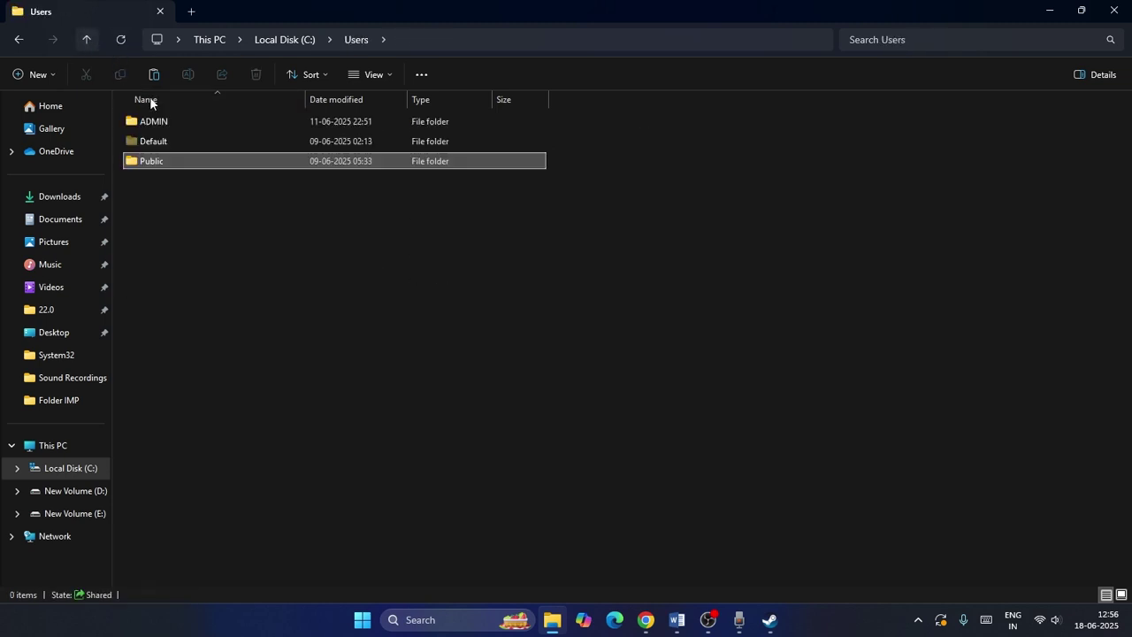
pyautogui.doubleClick(166, 121)
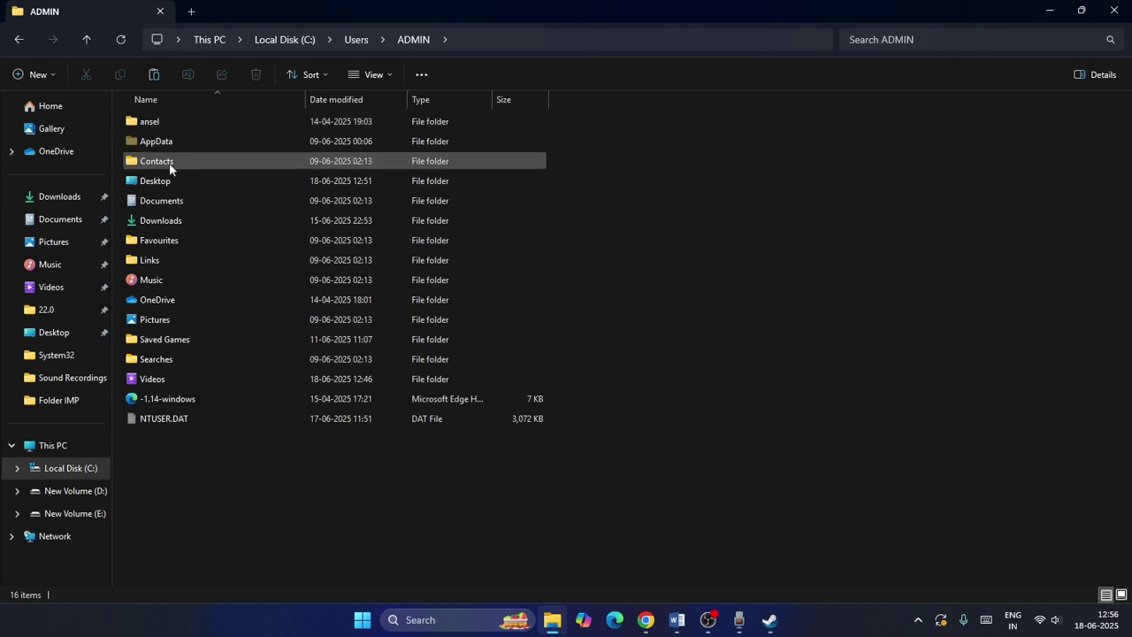
# Look at the folder view options that control the display of hidden items such as AppData.
pyautogui.doubleClick(176, 146)
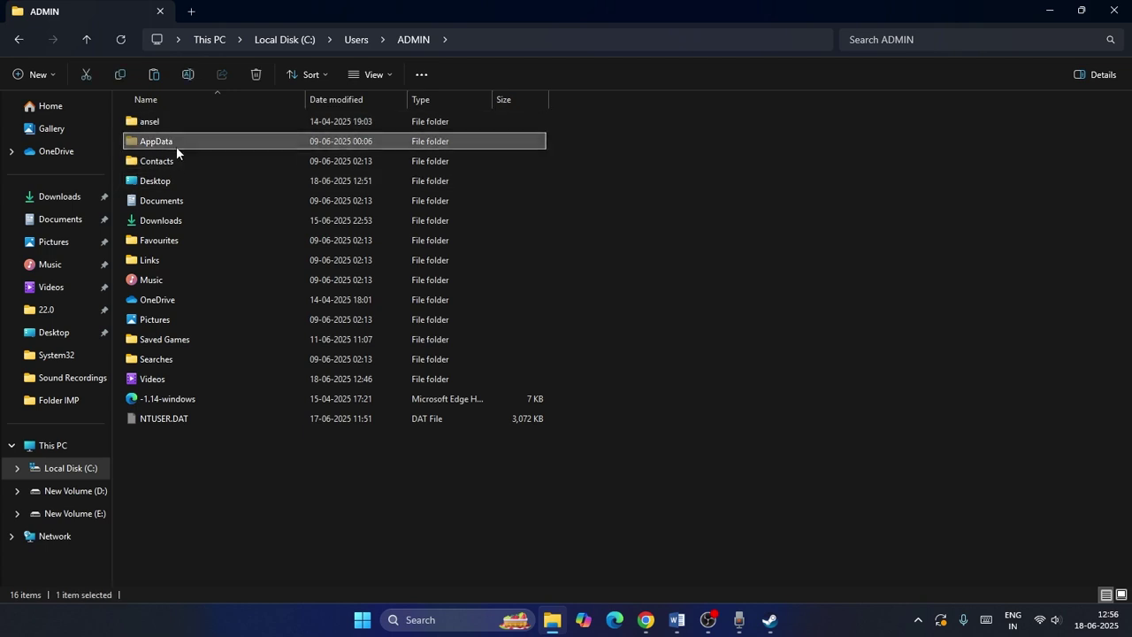
pyautogui.click(86, 39)
pyautogui.click(373, 75)
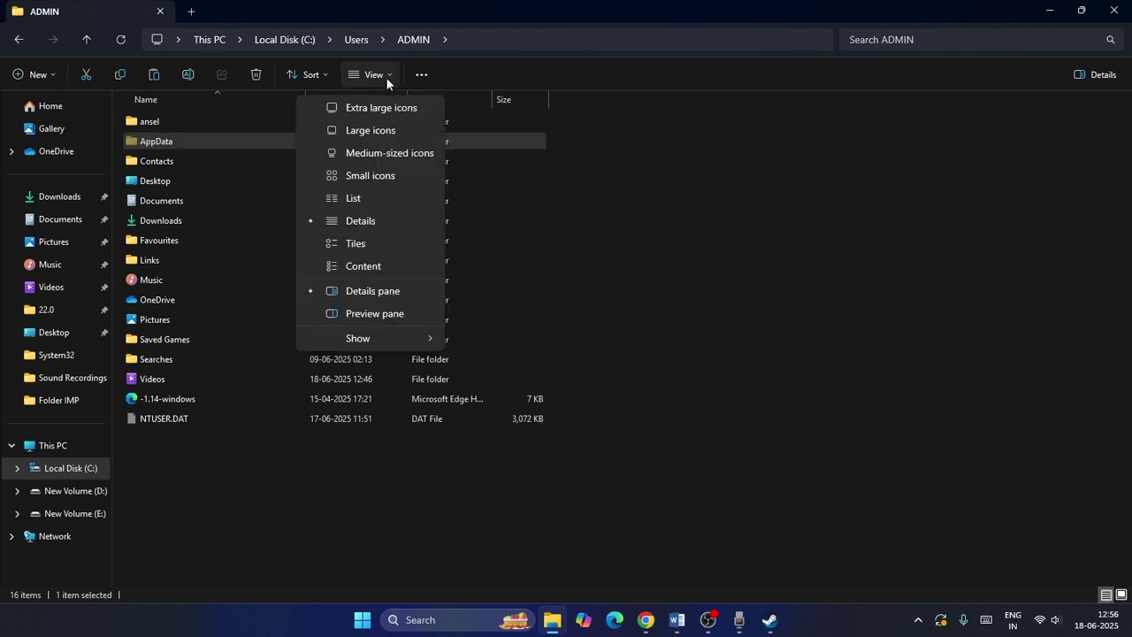
pyautogui.moveTo(405, 339)
pyautogui.click(678, 255)
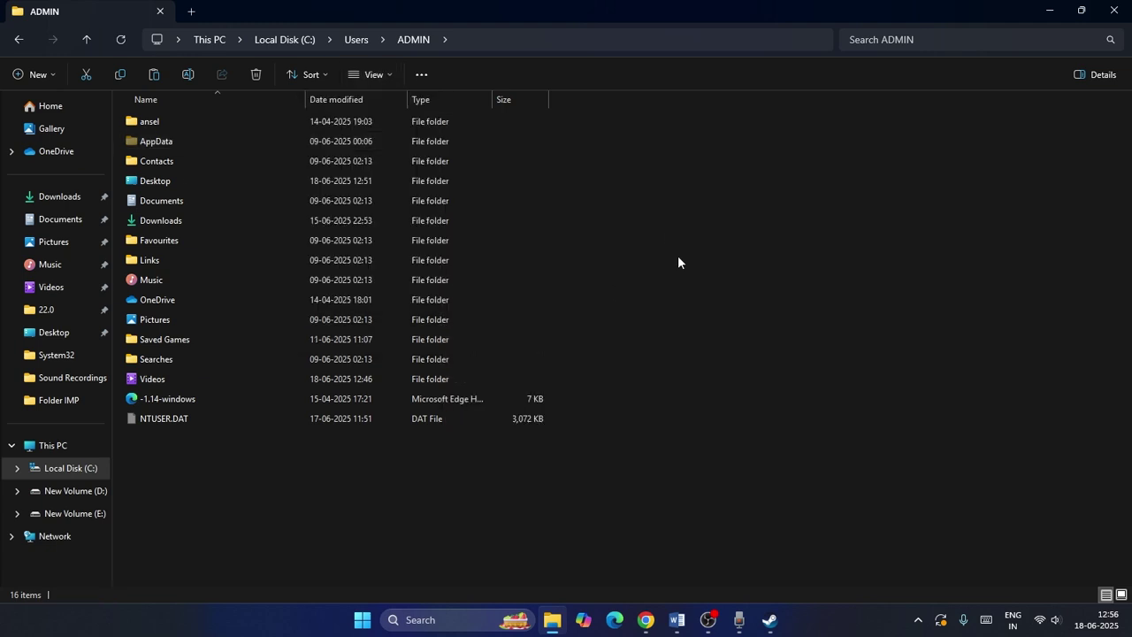
# Open the AppData\Local\Runtime\Saved folder inside the ADMIN user folder.
pyautogui.doubleClick(178, 141)
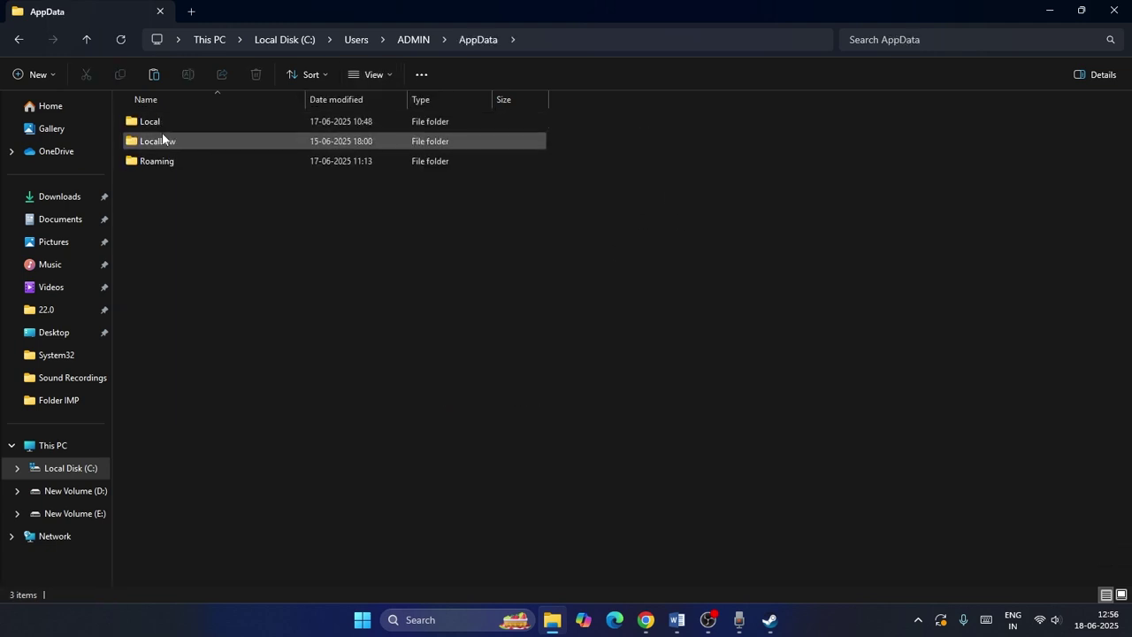
pyautogui.doubleClick(160, 122)
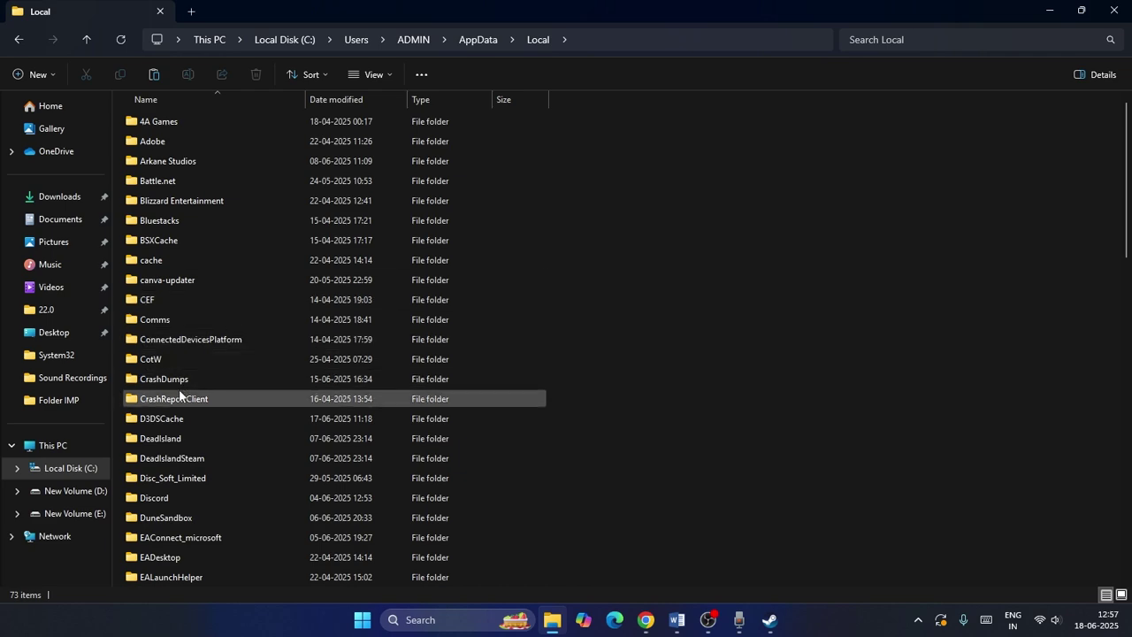
pyautogui.scroll(-4, 189, 385)
pyautogui.scroll(-4, 190, 389)
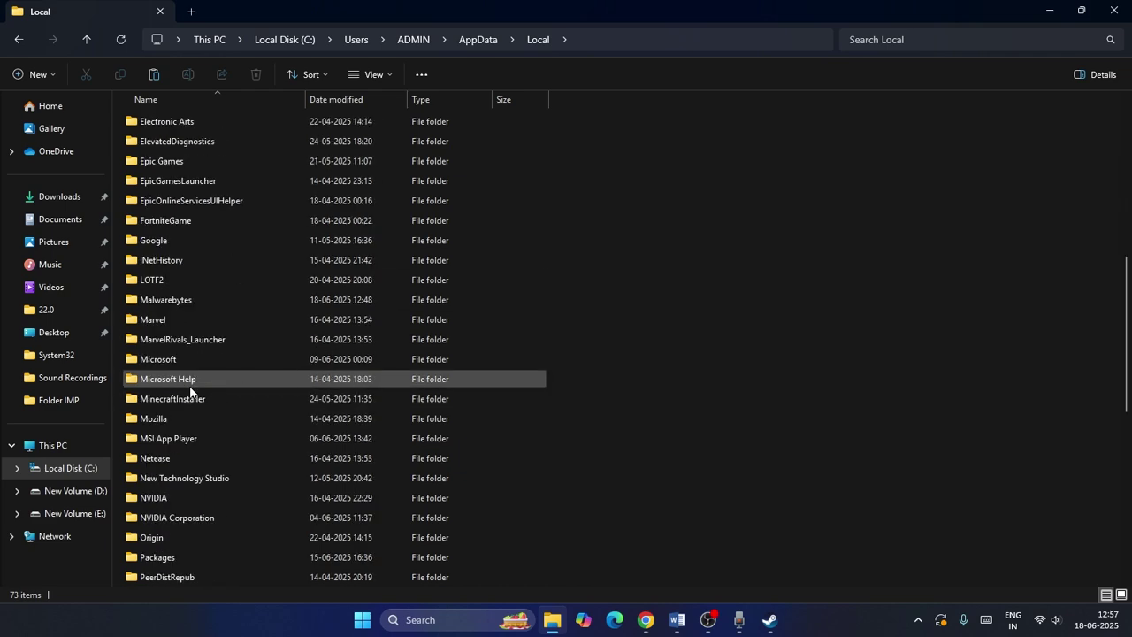
pyautogui.scroll(-2, 189, 390)
pyautogui.scroll(-3, 189, 391)
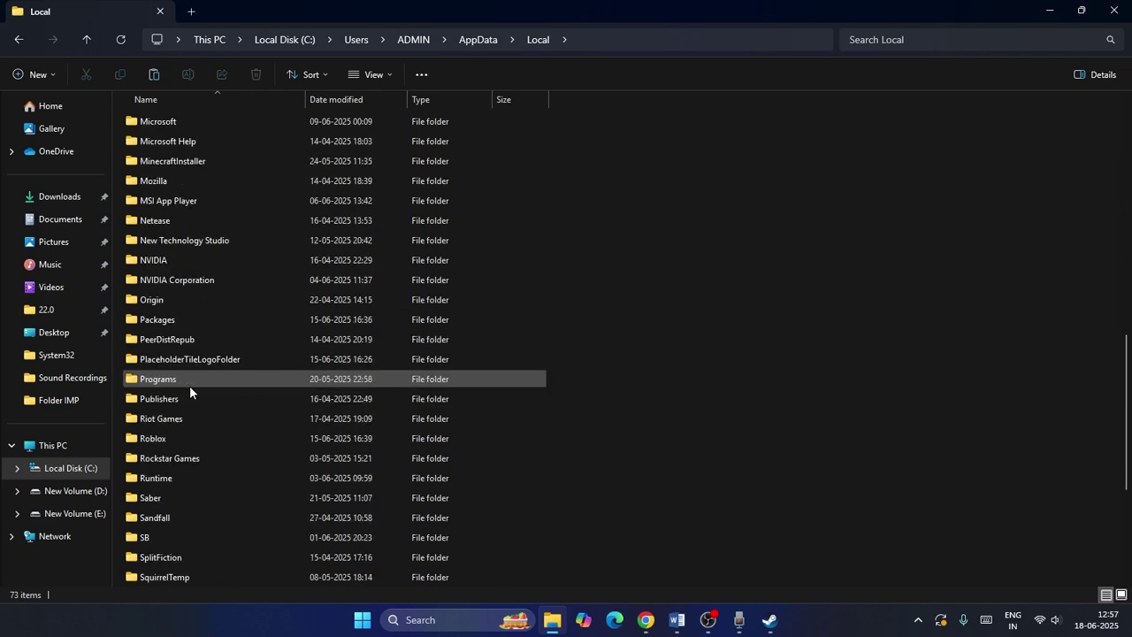
pyautogui.doubleClick(176, 418)
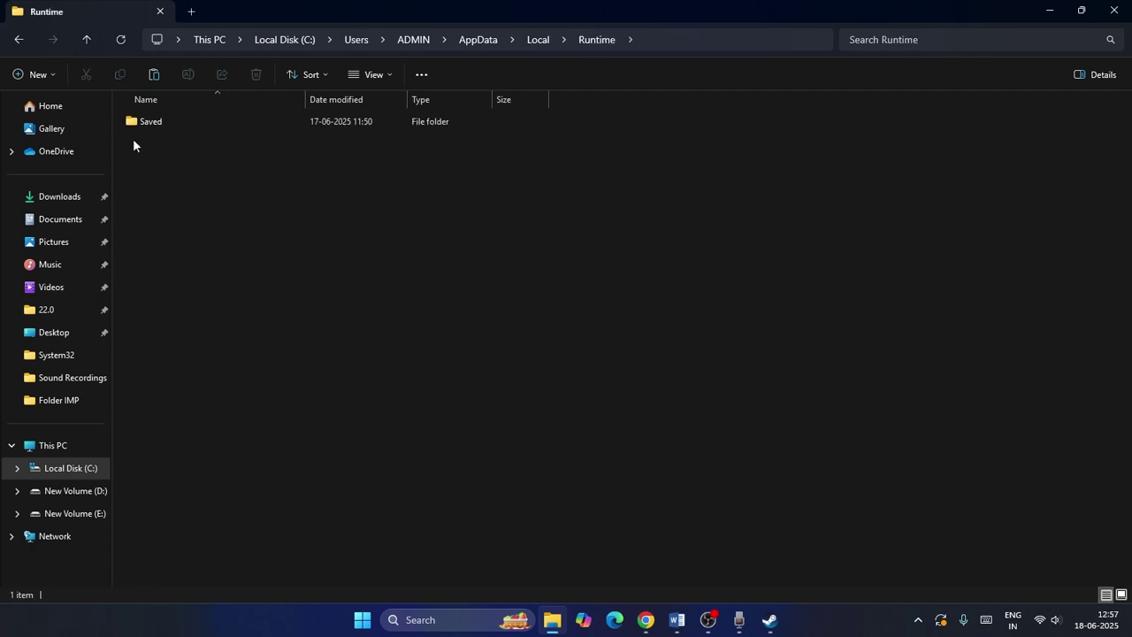
pyautogui.click(159, 124)
pyautogui.doubleClick(158, 124)
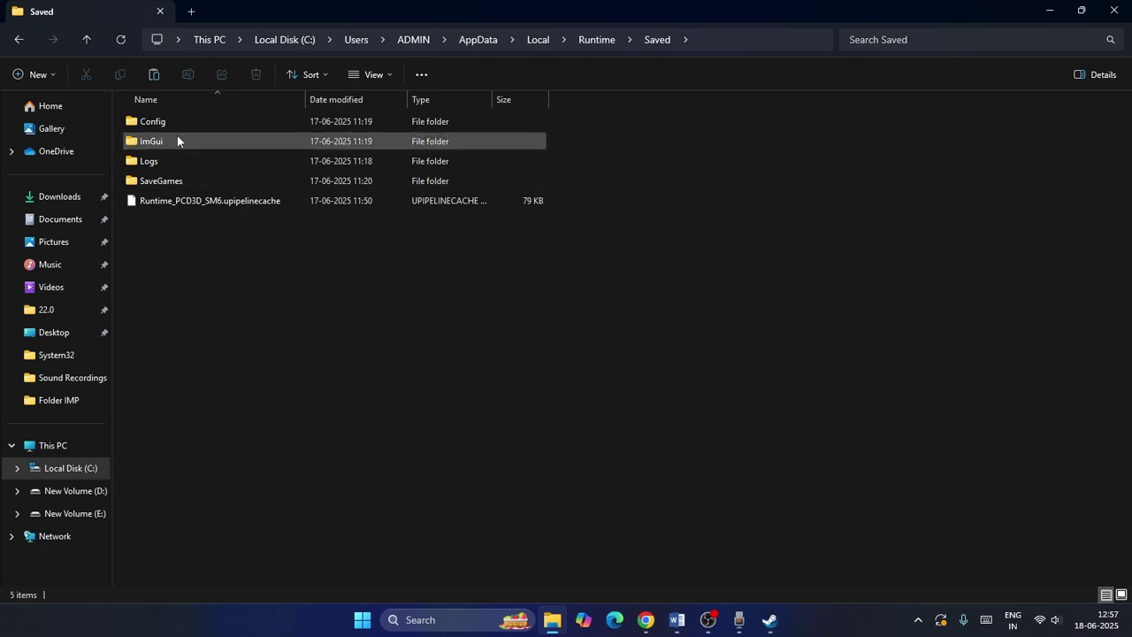
# Copy the Config folder from Runtime\Saved to the desktop as a backup.
pyautogui.rightClick(159, 123)
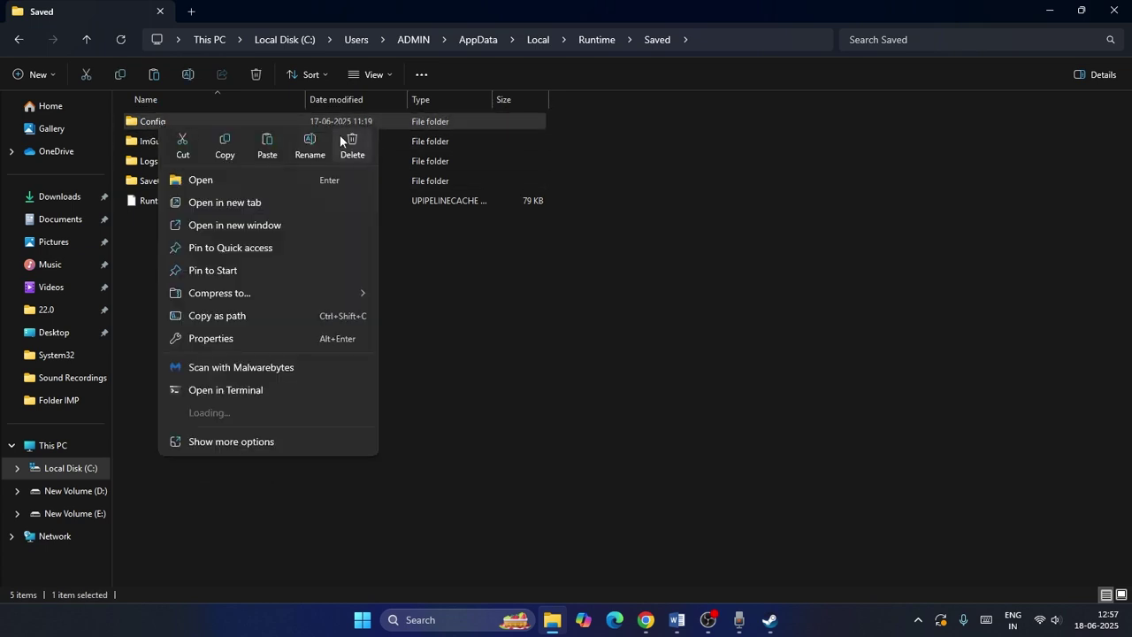
pyautogui.click(545, 309)
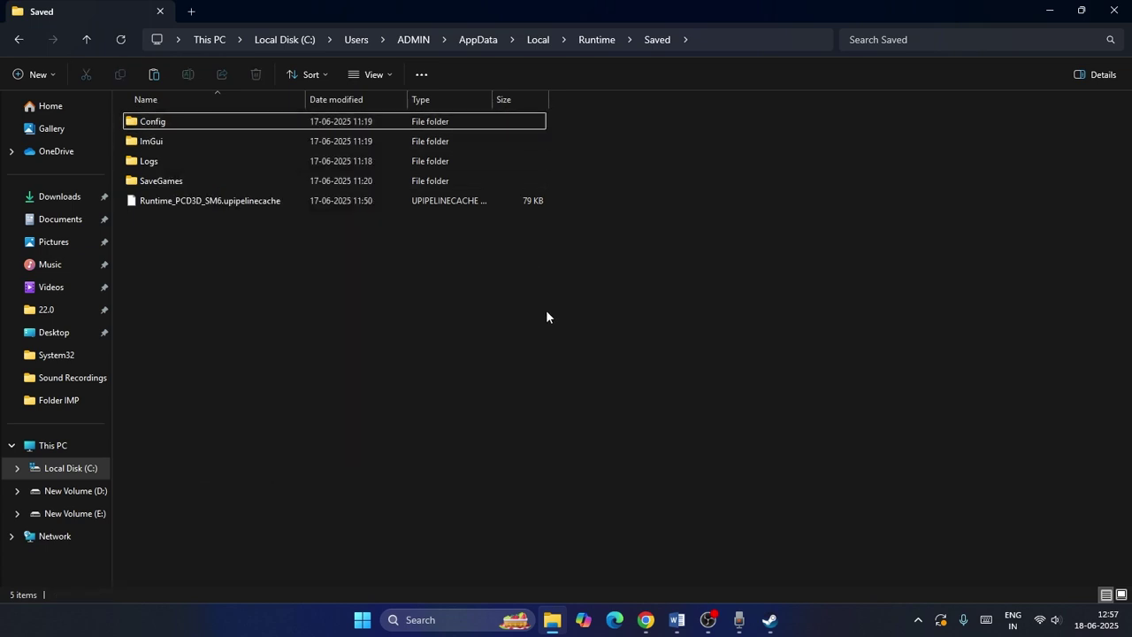
pyautogui.click(677, 619)
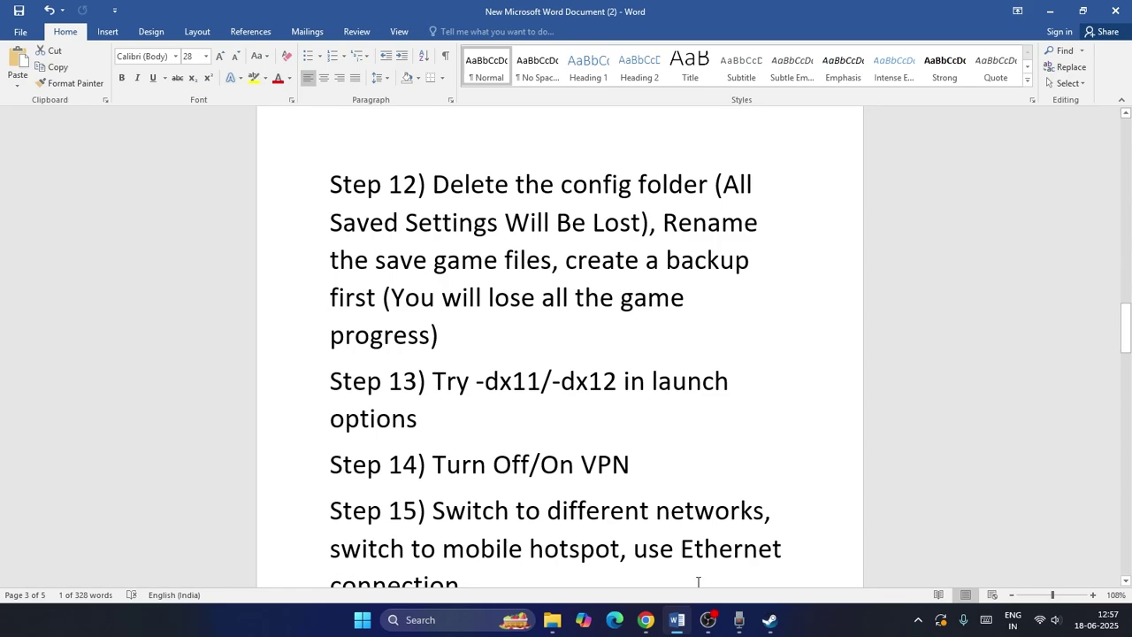
pyautogui.click(552, 619)
pyautogui.rightClick(164, 122)
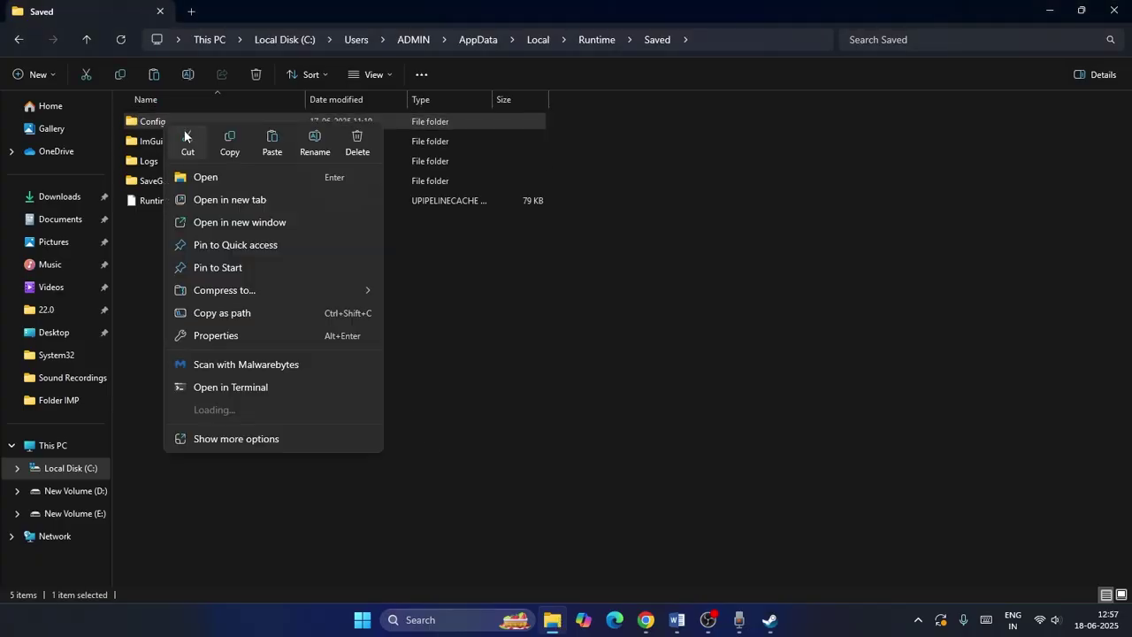
pyautogui.click(231, 139)
pyautogui.click(1050, 10)
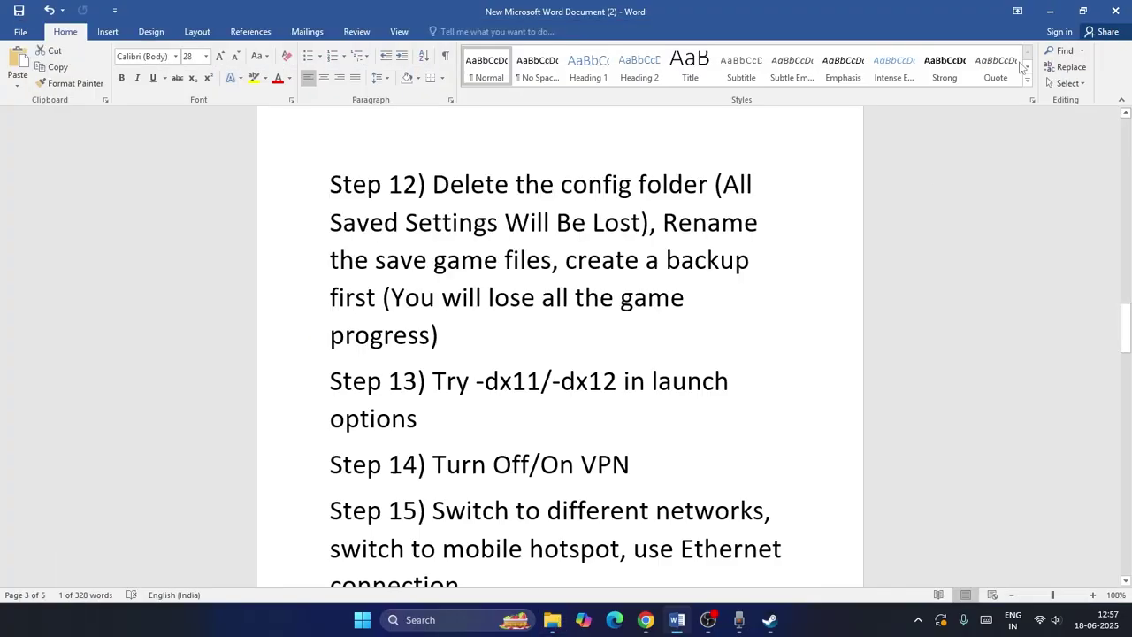
pyautogui.click(1050, 11)
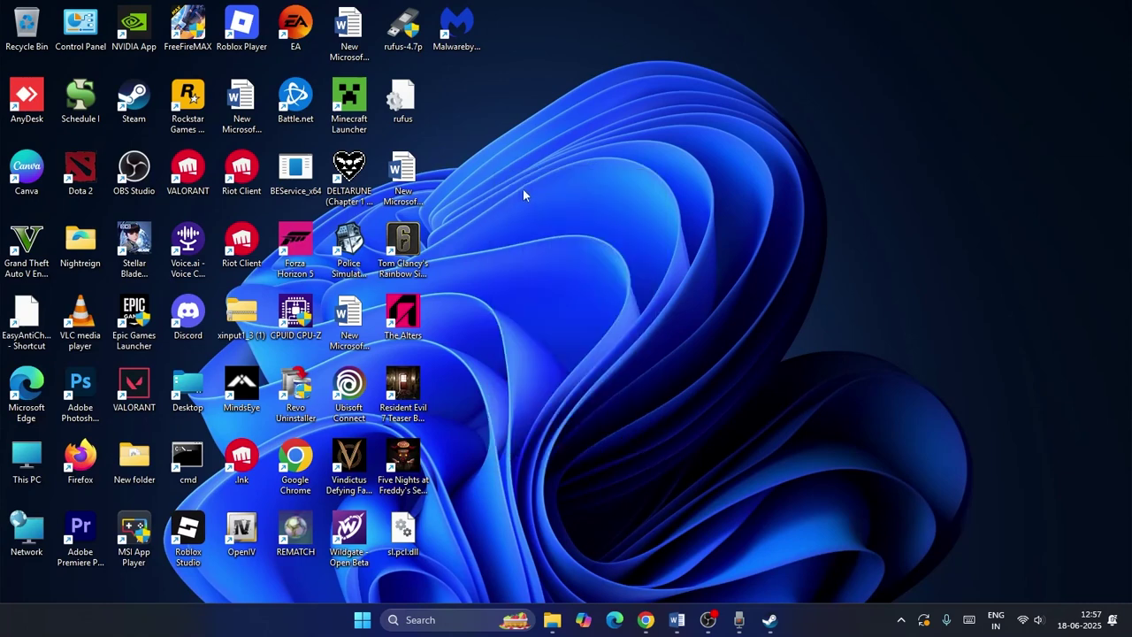
pyautogui.hotkey('ctrl', 'v')
# Return to the Saved folder in File Explorer and recheck Step 12 in the Word document.
pyautogui.click(551, 619)
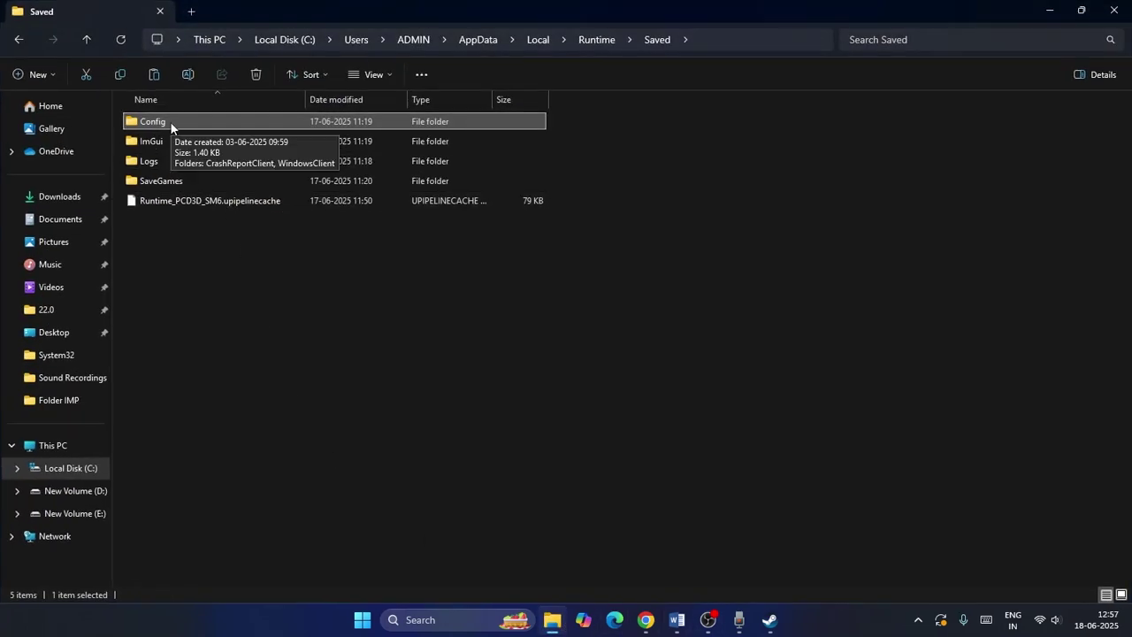
pyautogui.rightClick(169, 121)
pyautogui.click(596, 533)
pyautogui.click(678, 617)
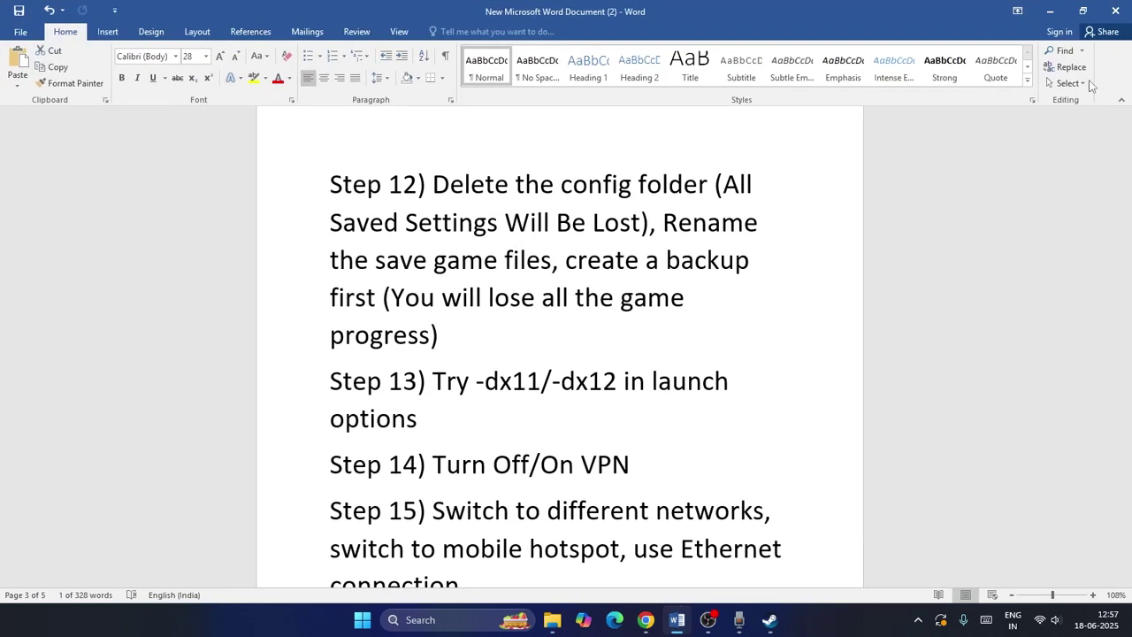
pyautogui.click(1049, 11)
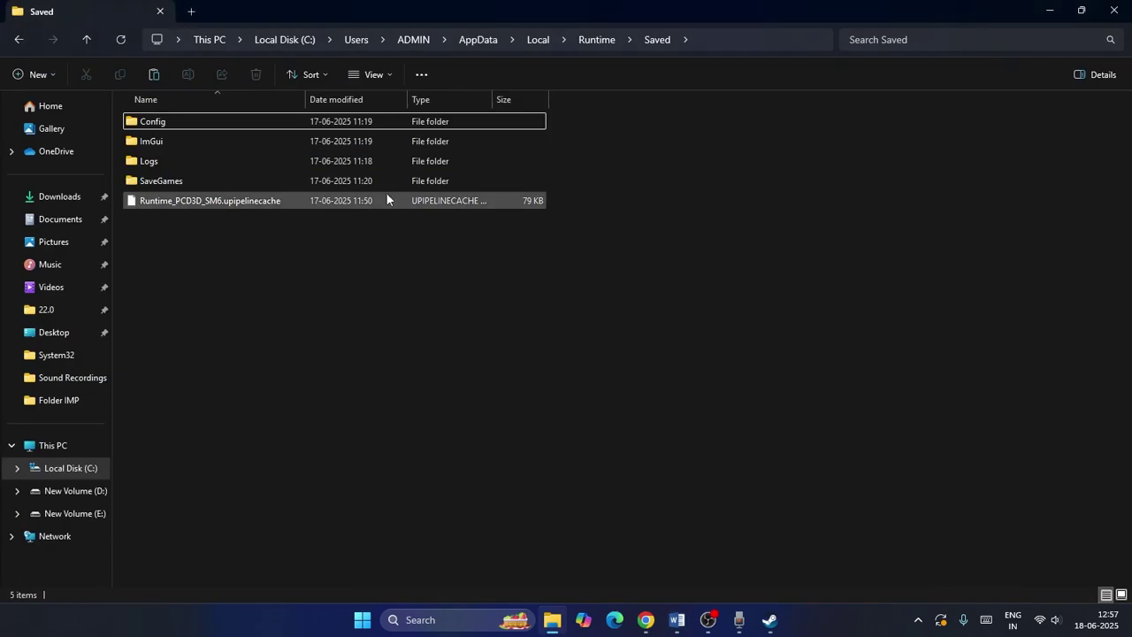
# Rename the Config folder in Runtime\Saved as Config1.
pyautogui.rightClick(214, 122)
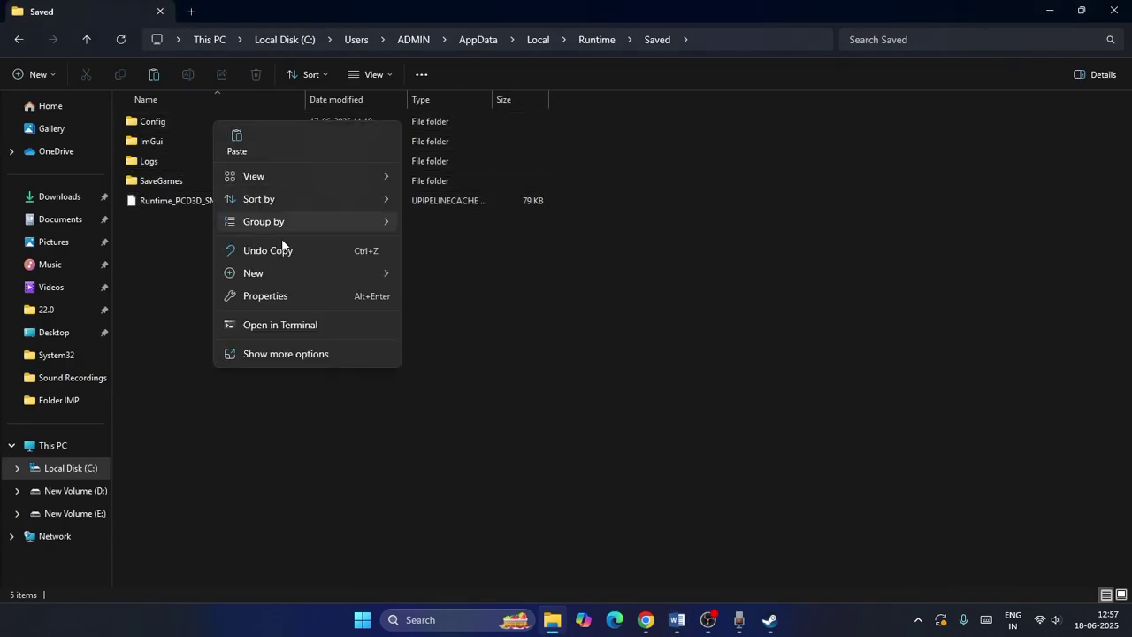
pyautogui.click(151, 121)
pyautogui.rightClick(164, 123)
pyautogui.click(241, 439)
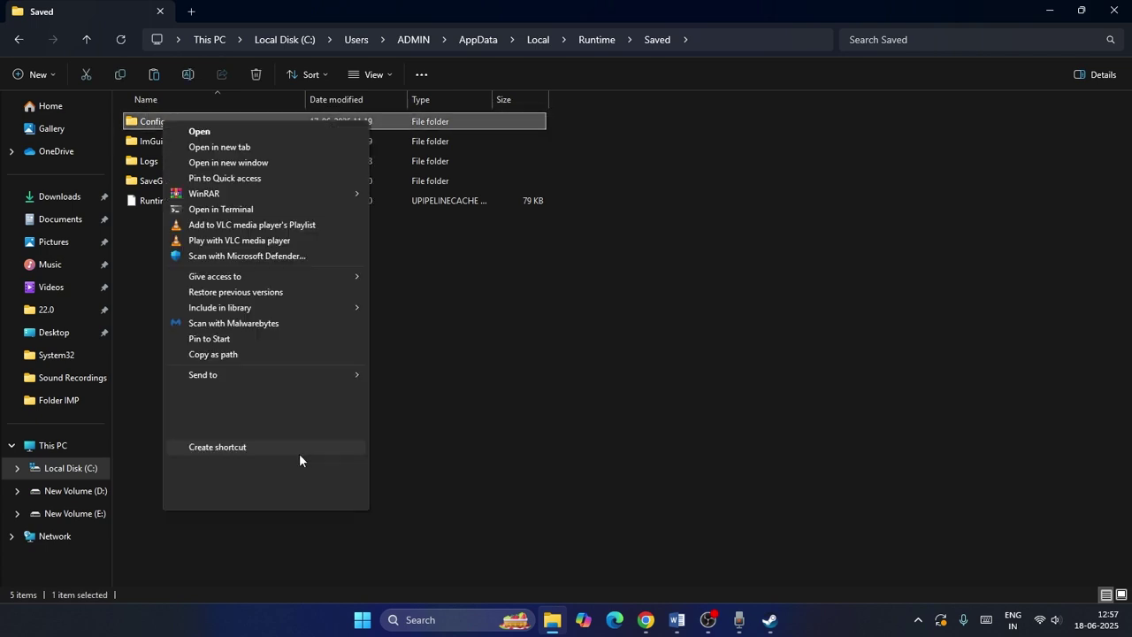
pyautogui.click(258, 479)
pyautogui.click(185, 123)
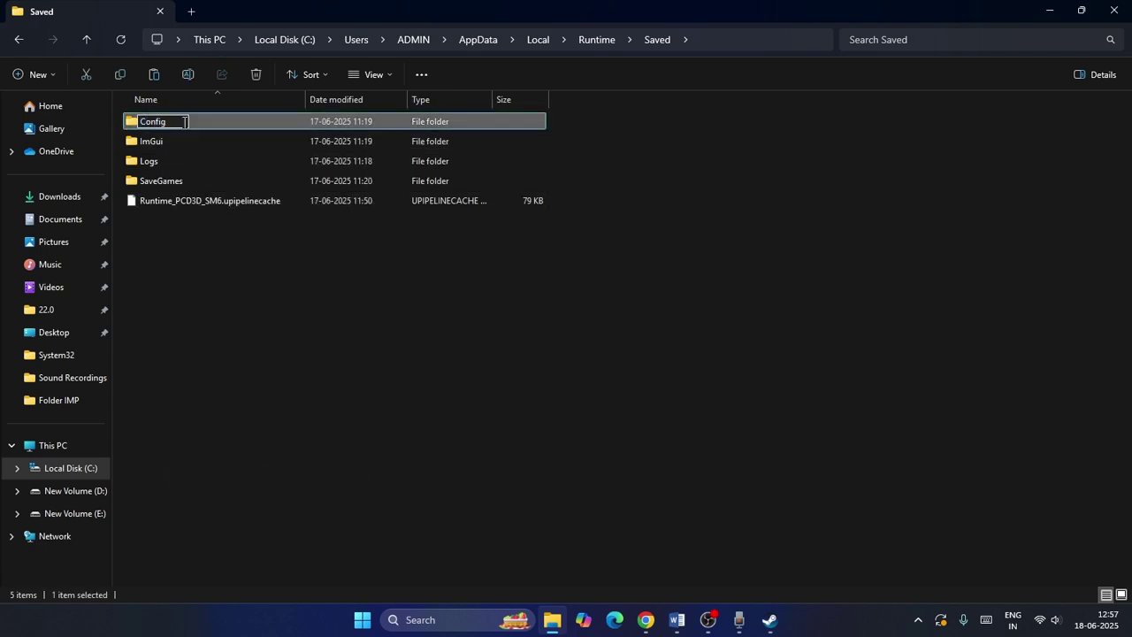
pyautogui.click(207, 288)
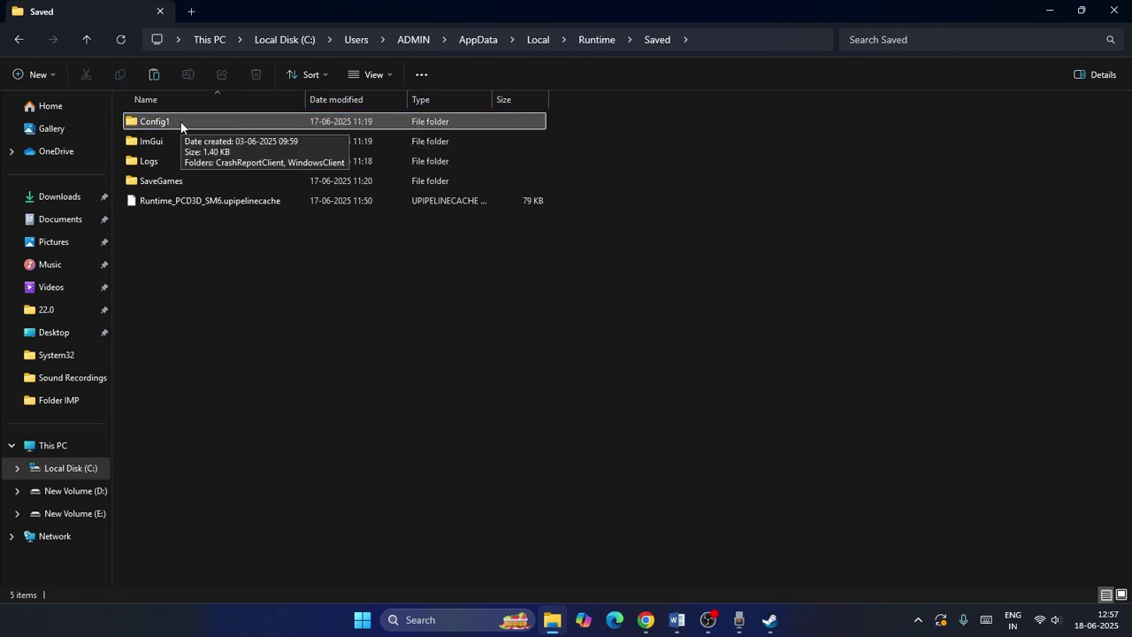
pyautogui.rightClick(180, 127)
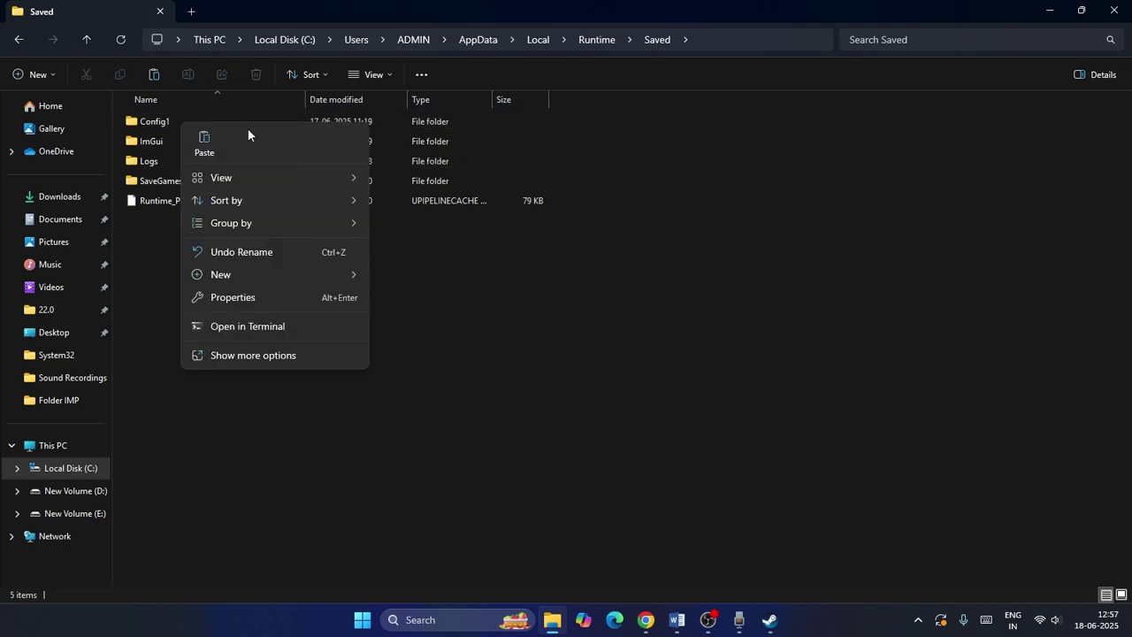
pyautogui.click(171, 123)
pyautogui.rightClick(172, 123)
pyautogui.click(692, 297)
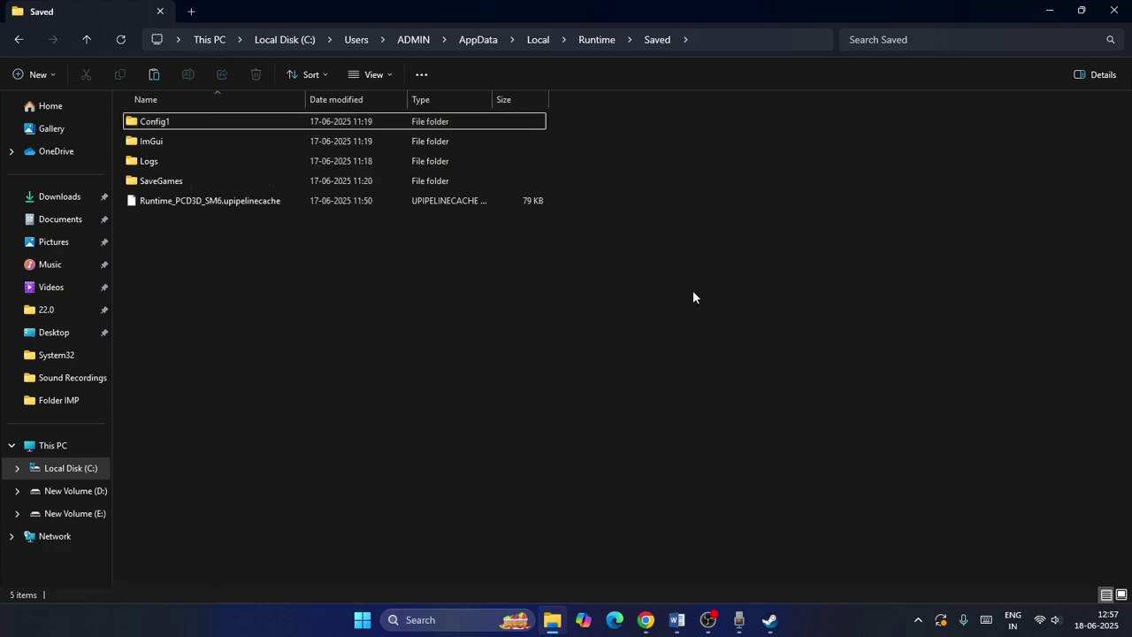
# Close File Explorer, go to Step 13 in the Word document and highlight "Try -dx11/-dx12".
pyautogui.click(1113, 11)
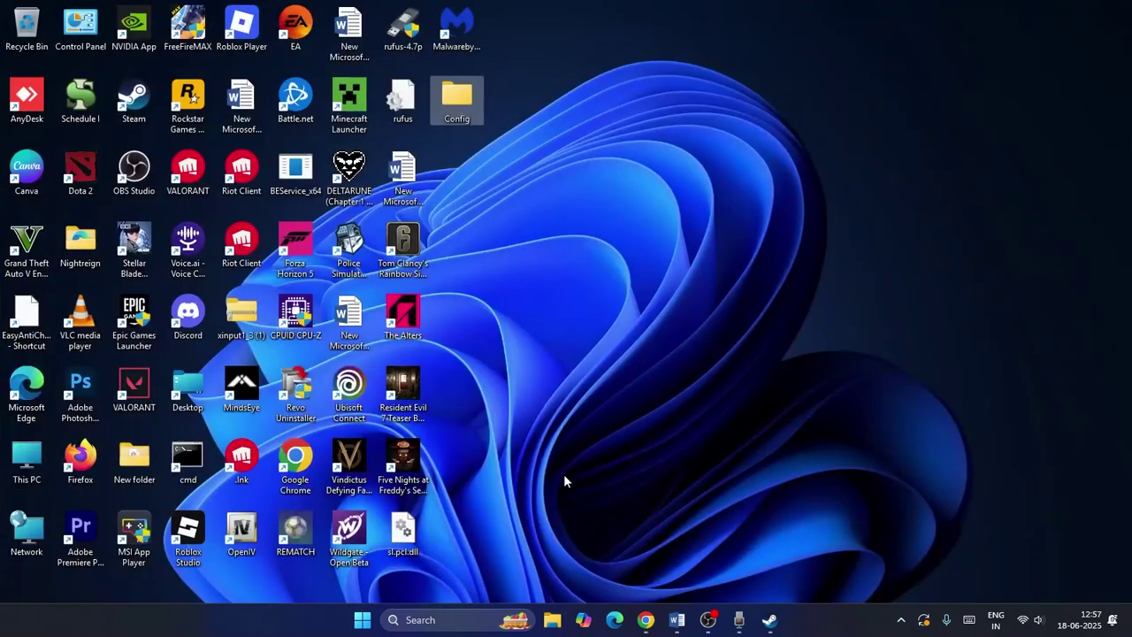
pyautogui.click(677, 619)
pyautogui.scroll(-1, 562, 255)
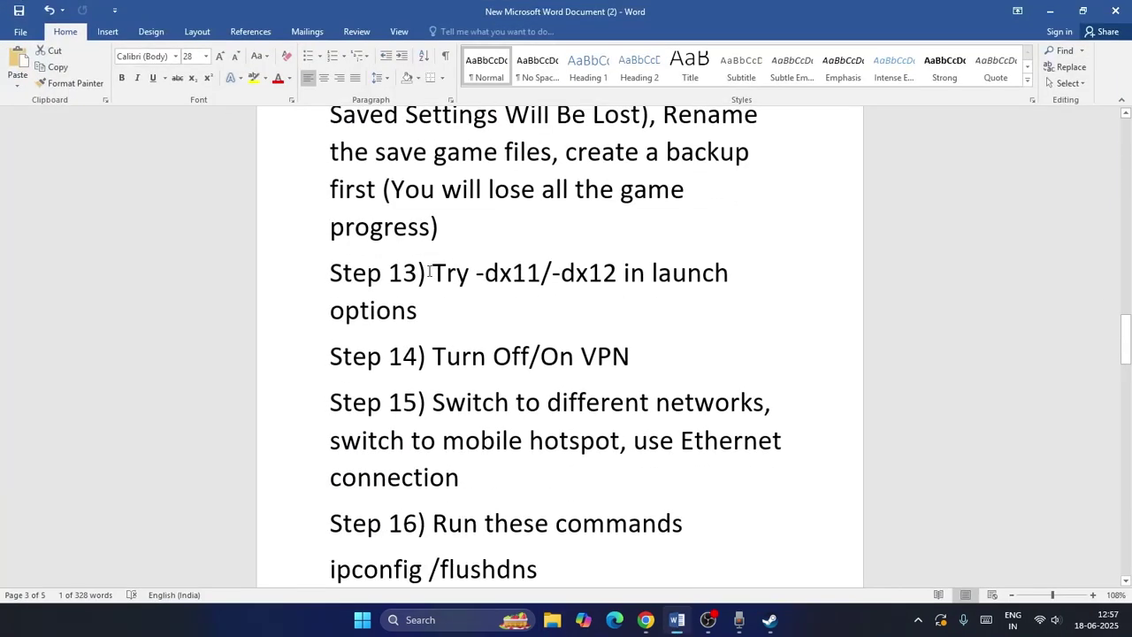
pyautogui.moveTo(451, 274); pyautogui.dragTo(619, 274)
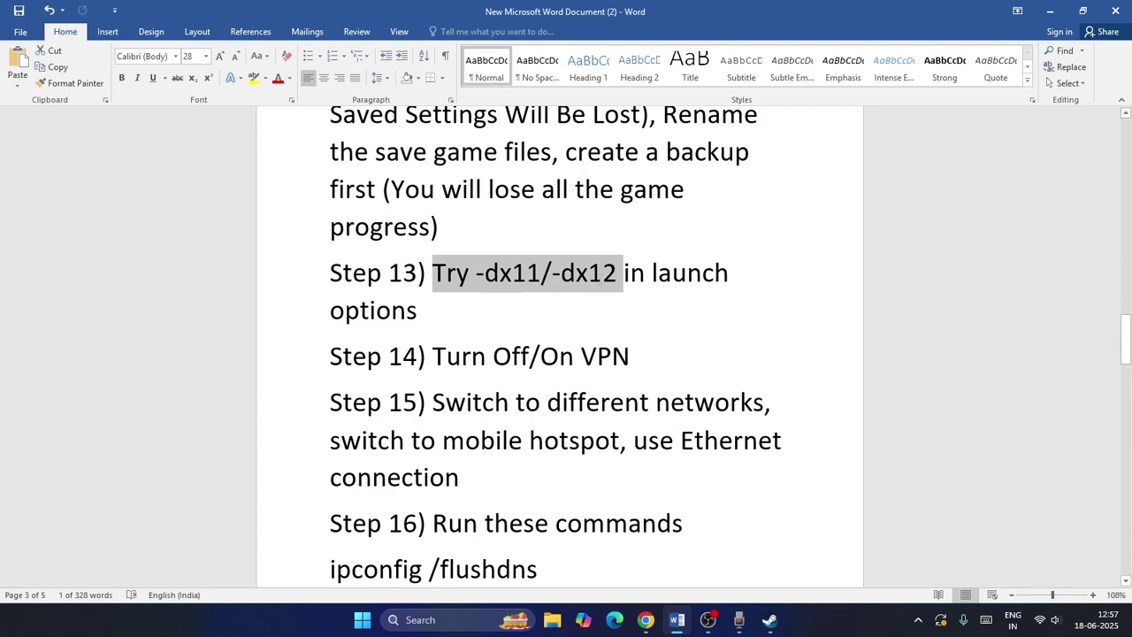
pyautogui.click(594, 308)
# Set REMATCH's launch options to -dx12 in its Steam properties and close the properties window.
pyautogui.click(769, 619)
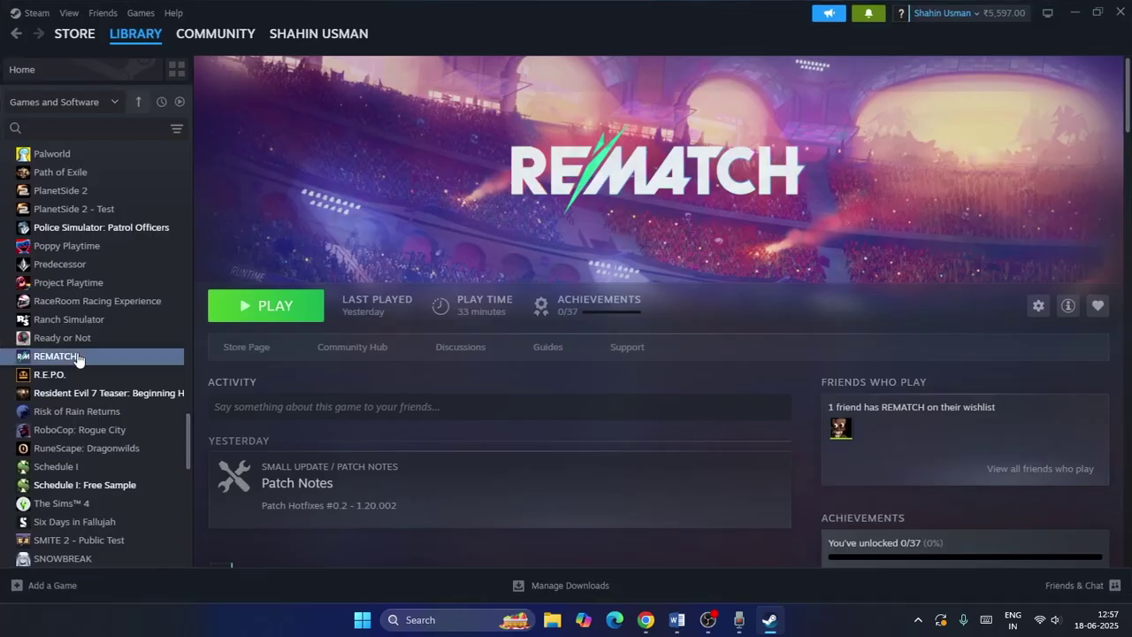
pyautogui.rightClick(78, 358)
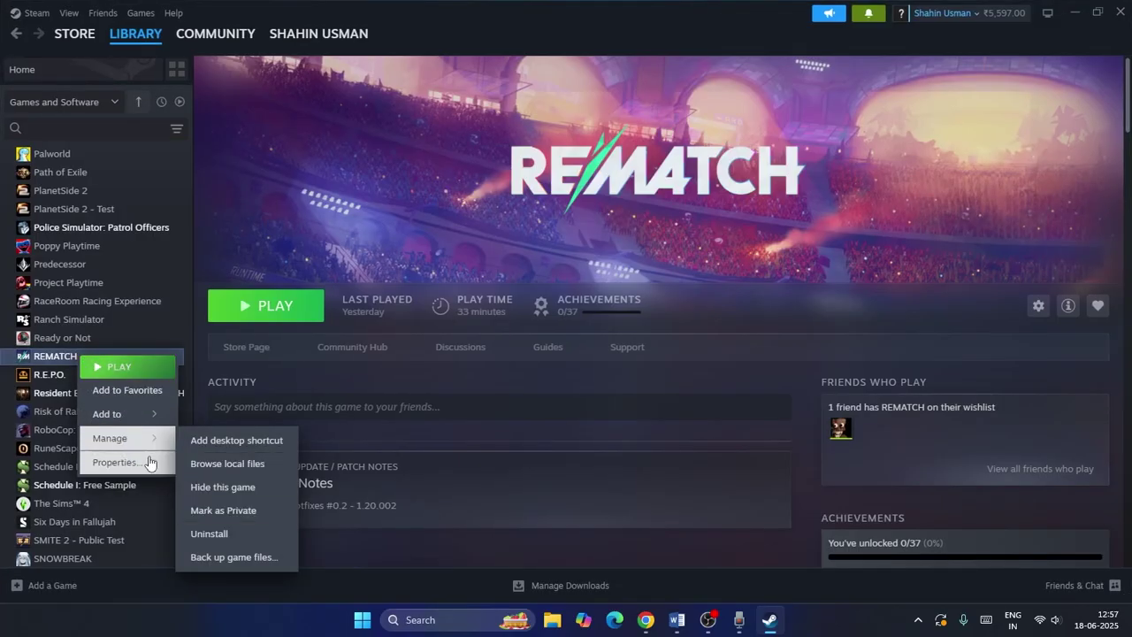
pyautogui.click(149, 463)
pyautogui.click(449, 258)
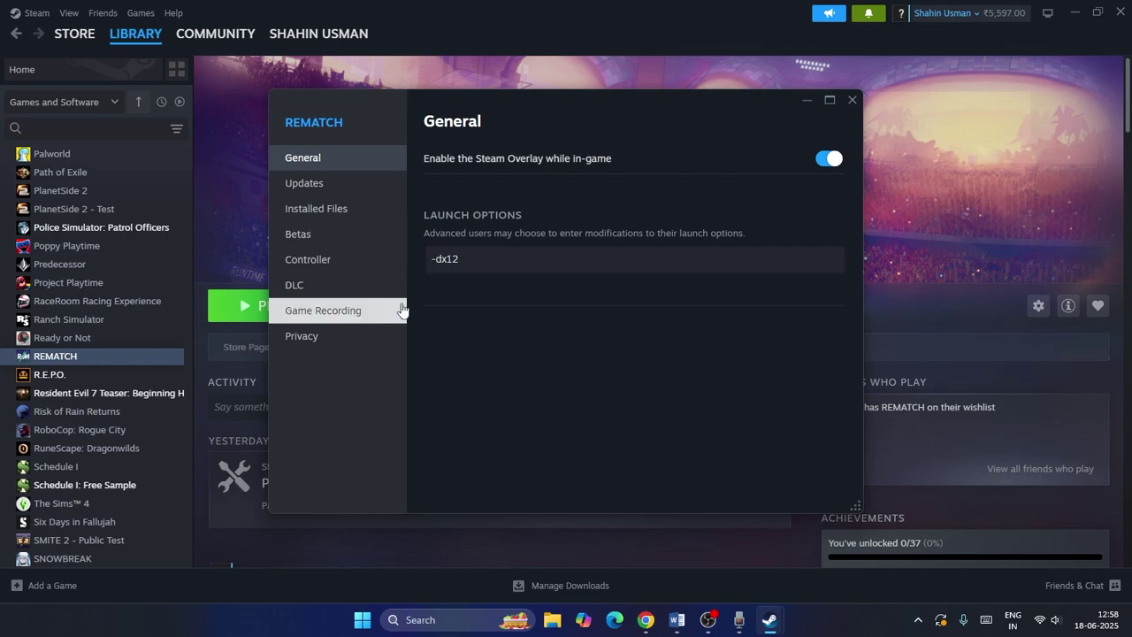
pyautogui.click(856, 104)
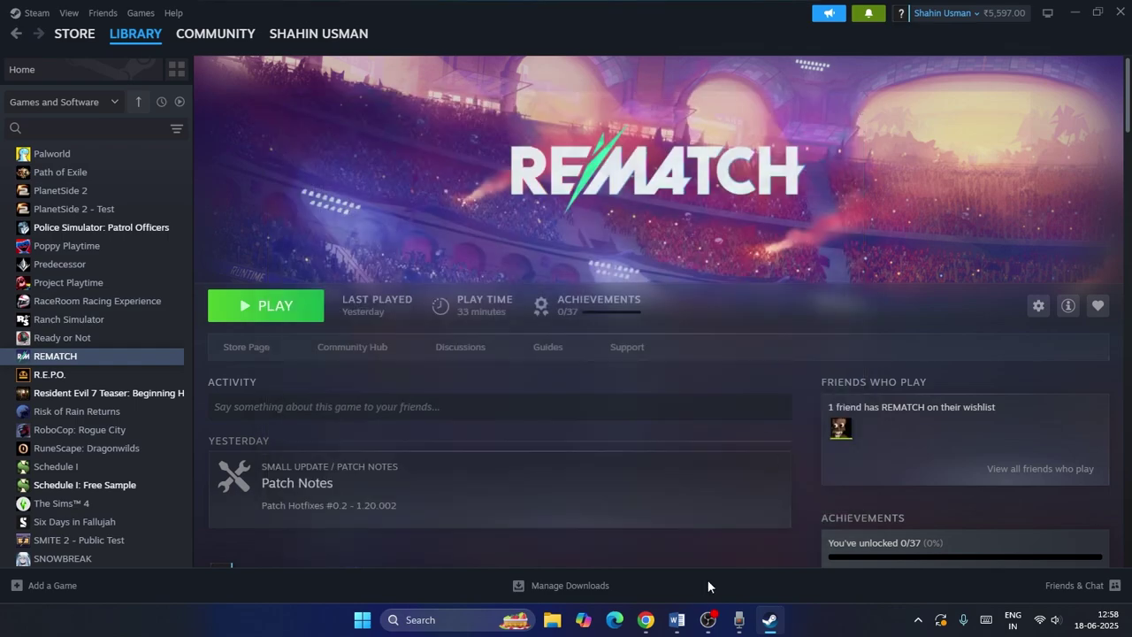
# Return to the Word document, go to Step 14 and highlight "Turn Off/On VPN".
pyautogui.click(676, 619)
pyautogui.scroll(-2, 528, 326)
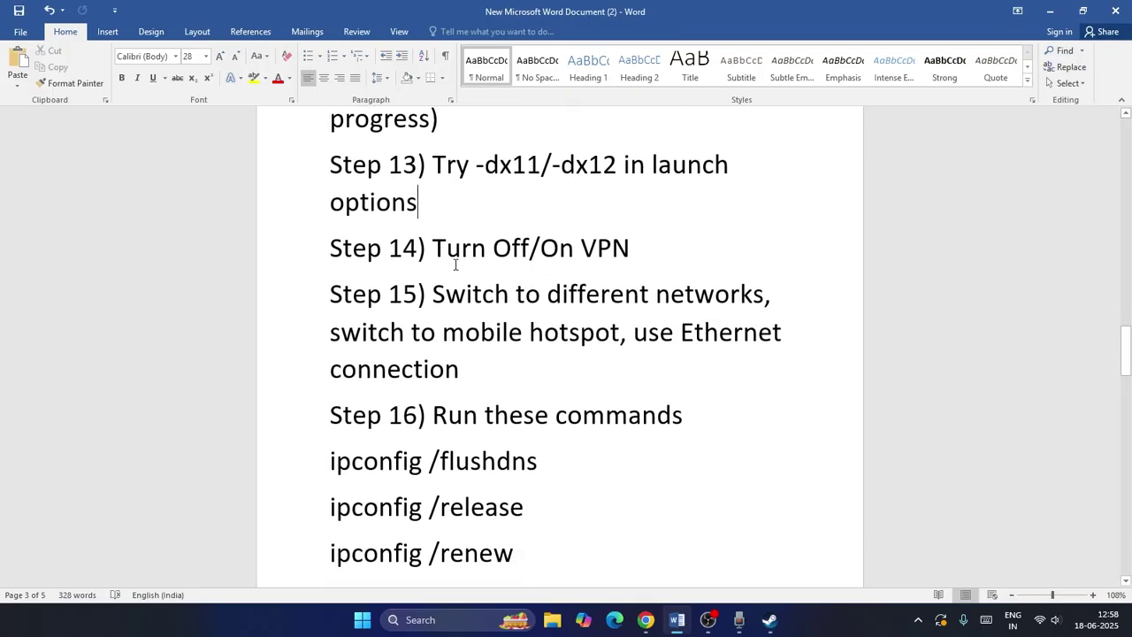
pyautogui.moveTo(433, 250); pyautogui.dragTo(629, 251)
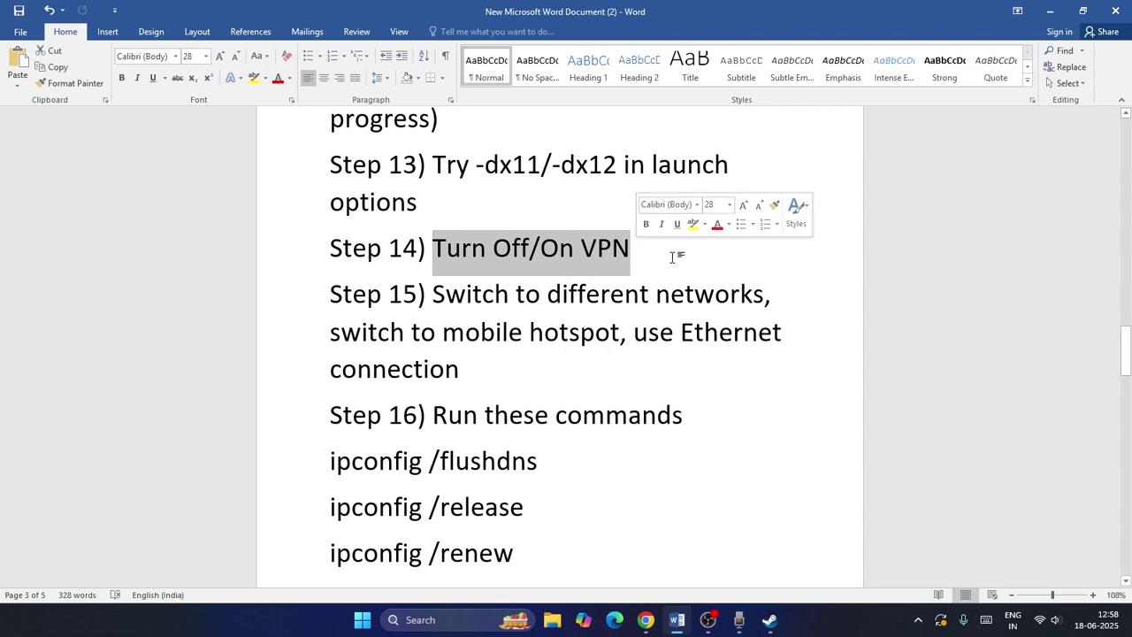
pyautogui.click(636, 250)
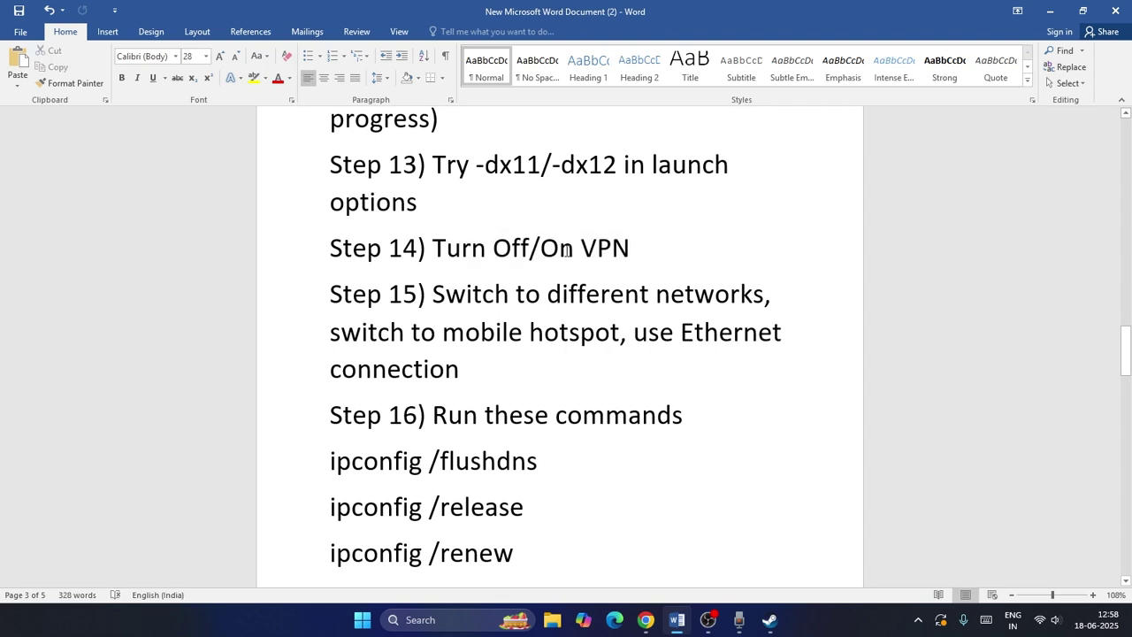
pyautogui.click(503, 249)
# View the VPN page under Network & internet in Windows Settings, then close Settings.
pyautogui.click(409, 619)
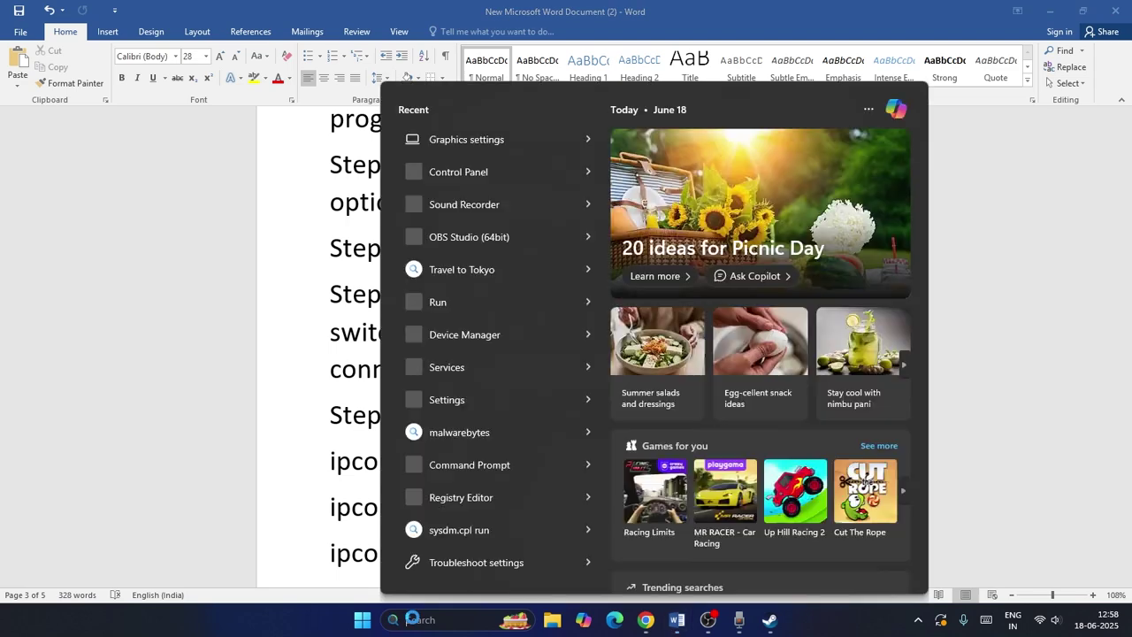
pyautogui.write('settings')
pyautogui.click(472, 184)
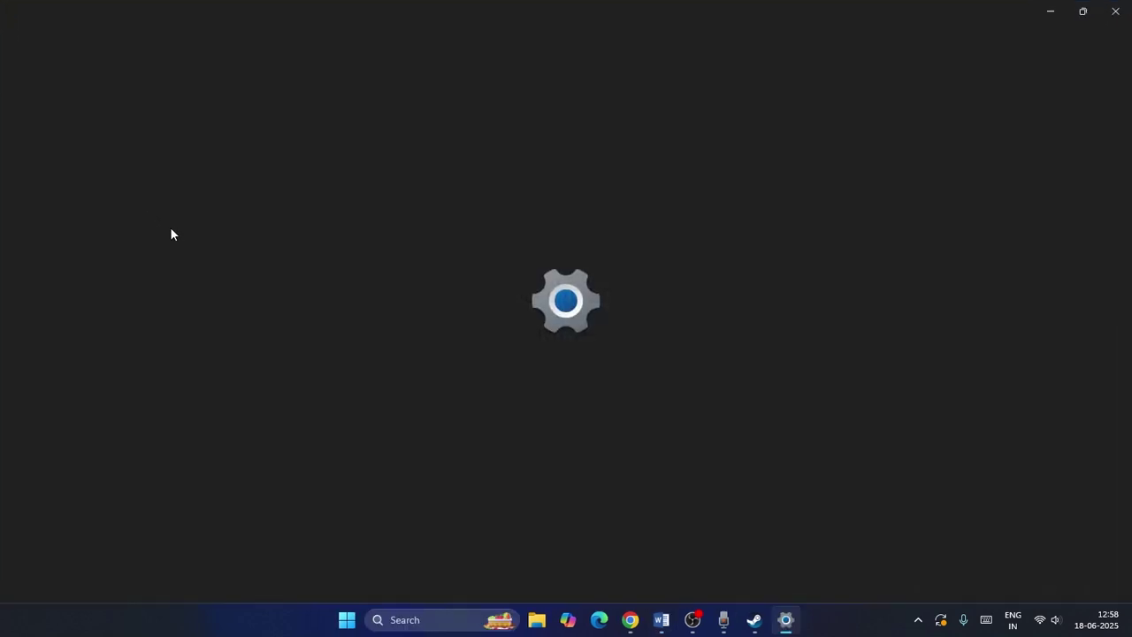
pyautogui.click(92, 238)
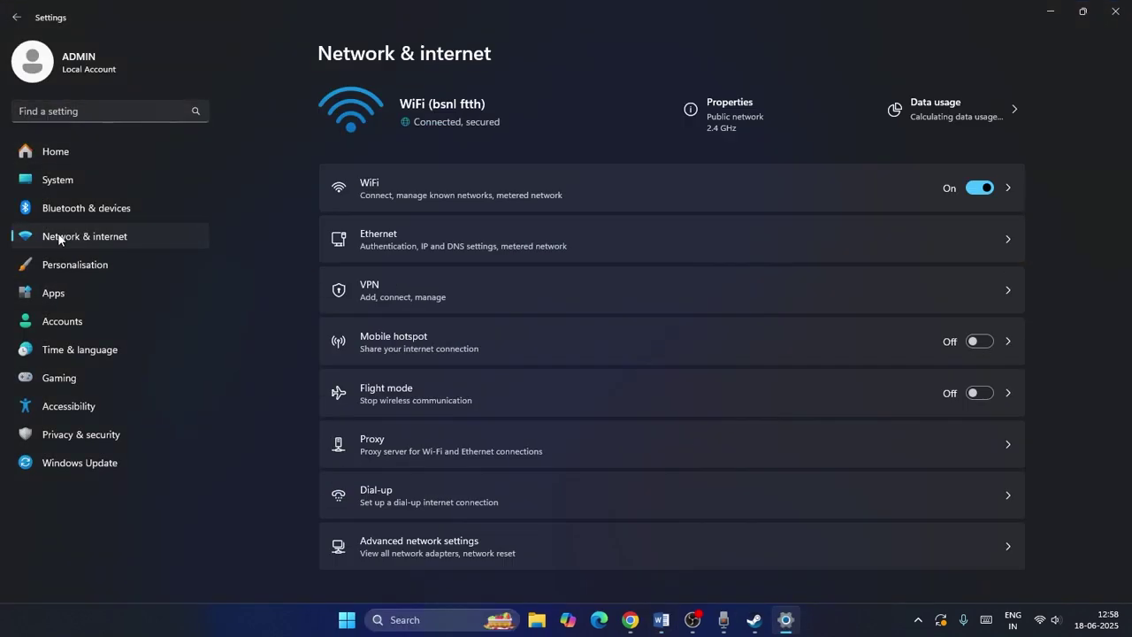
pyautogui.click(382, 292)
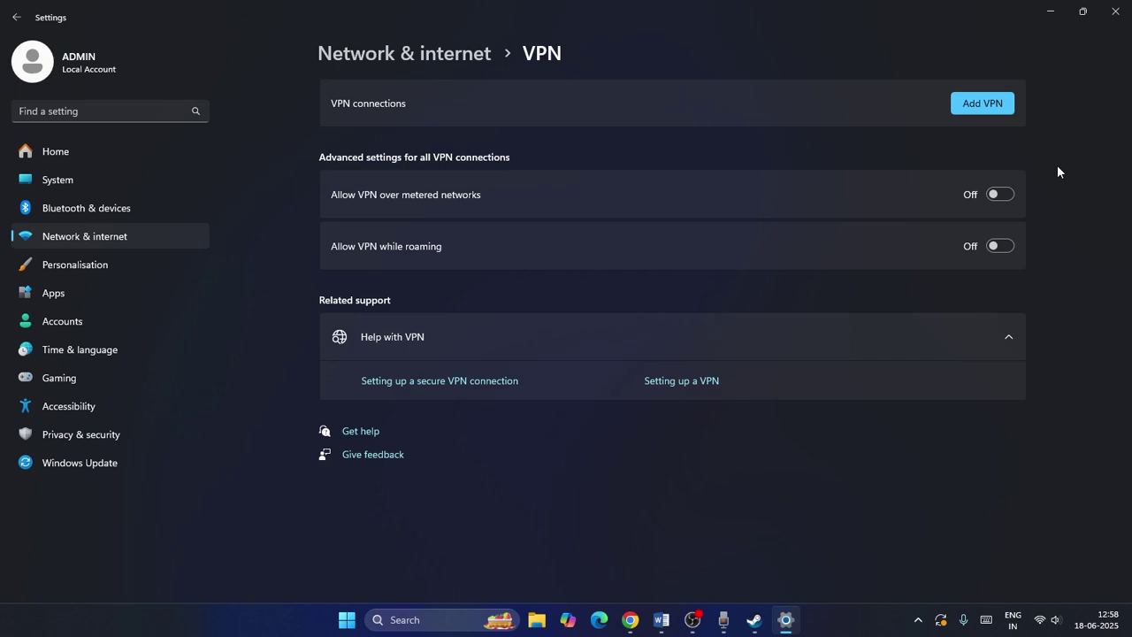
pyautogui.click(1115, 11)
# Go to Step 15 in the Word document and highlight its instruction on switching networks, mobile hotspot and Ethernet.
pyautogui.scroll(-1, 546, 283)
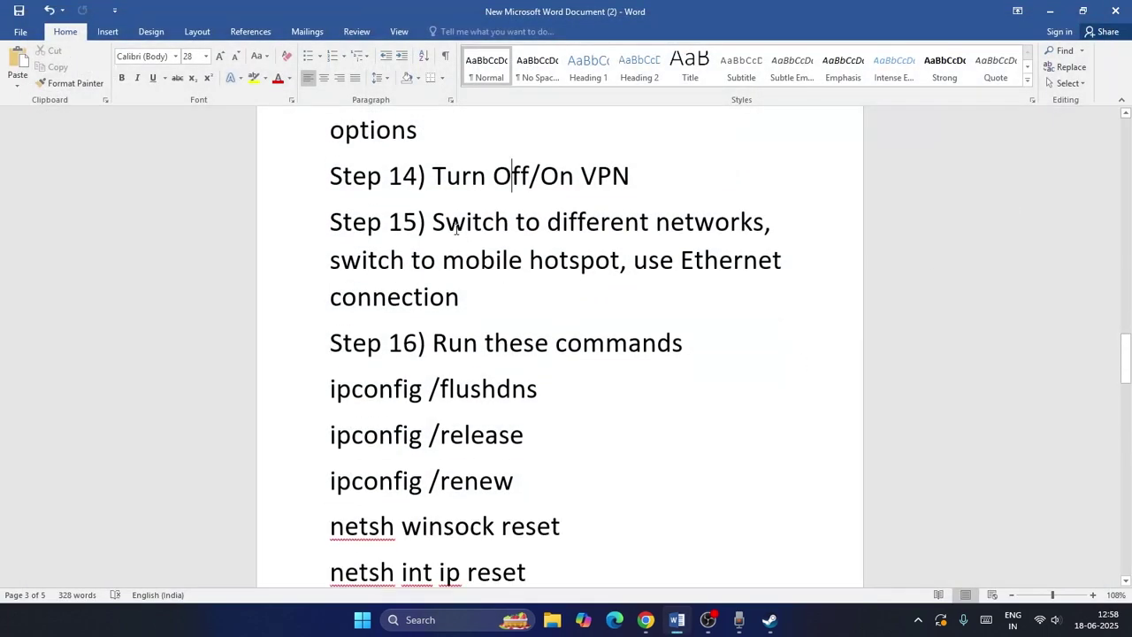
pyautogui.moveTo(435, 222); pyautogui.dragTo(592, 305)
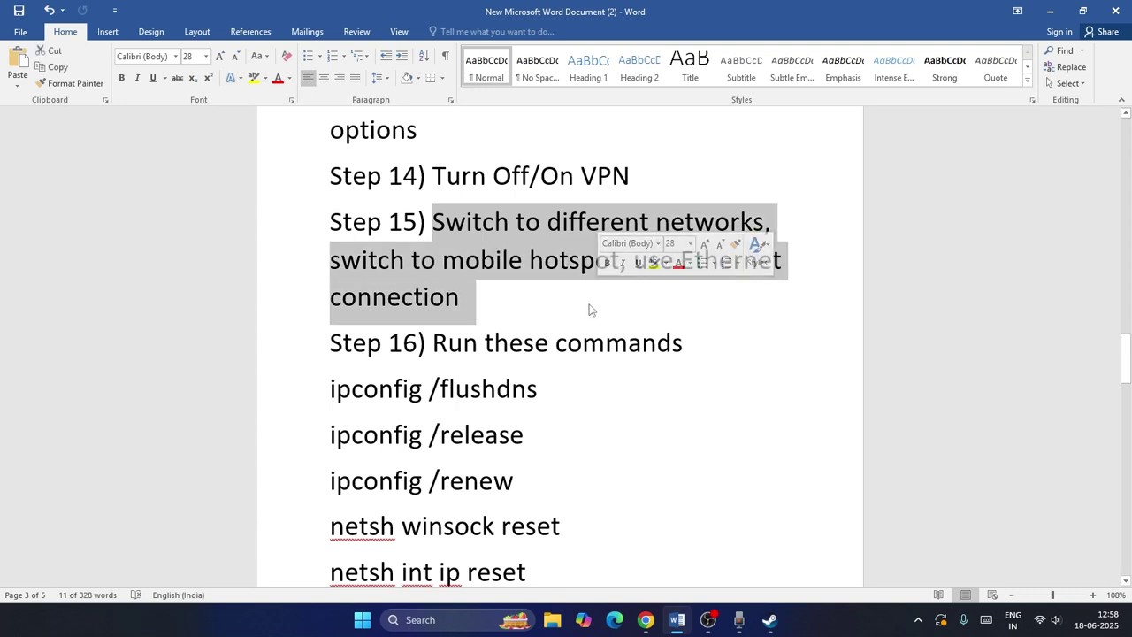
pyautogui.click(589, 309)
# View the list of available WiFi networks and close it again.
pyautogui.click(1048, 619)
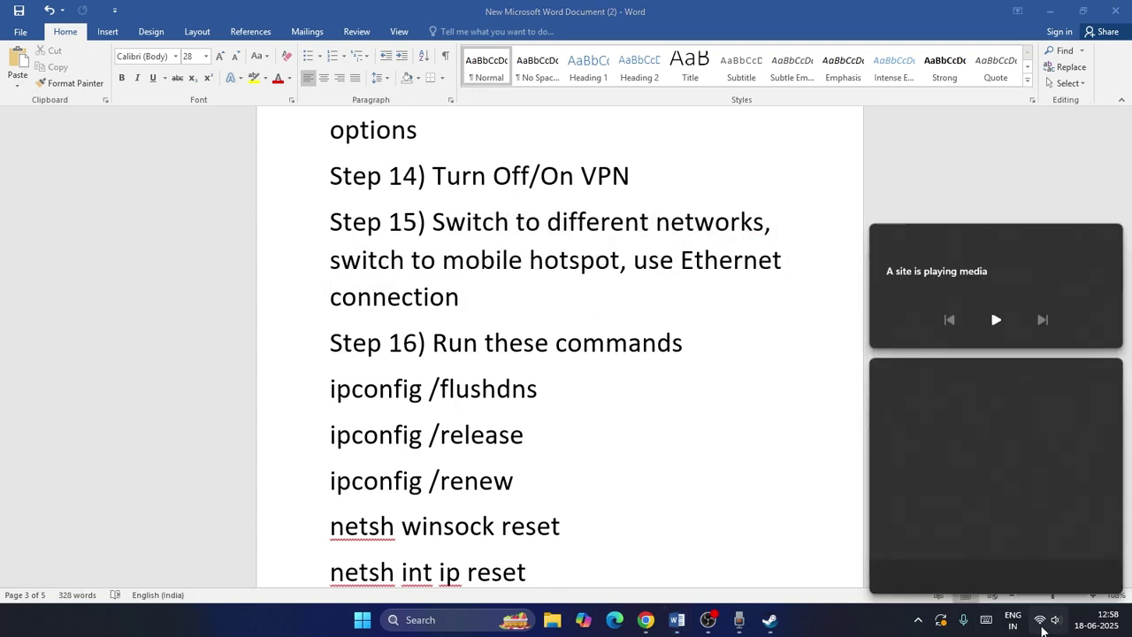
pyautogui.click(937, 390)
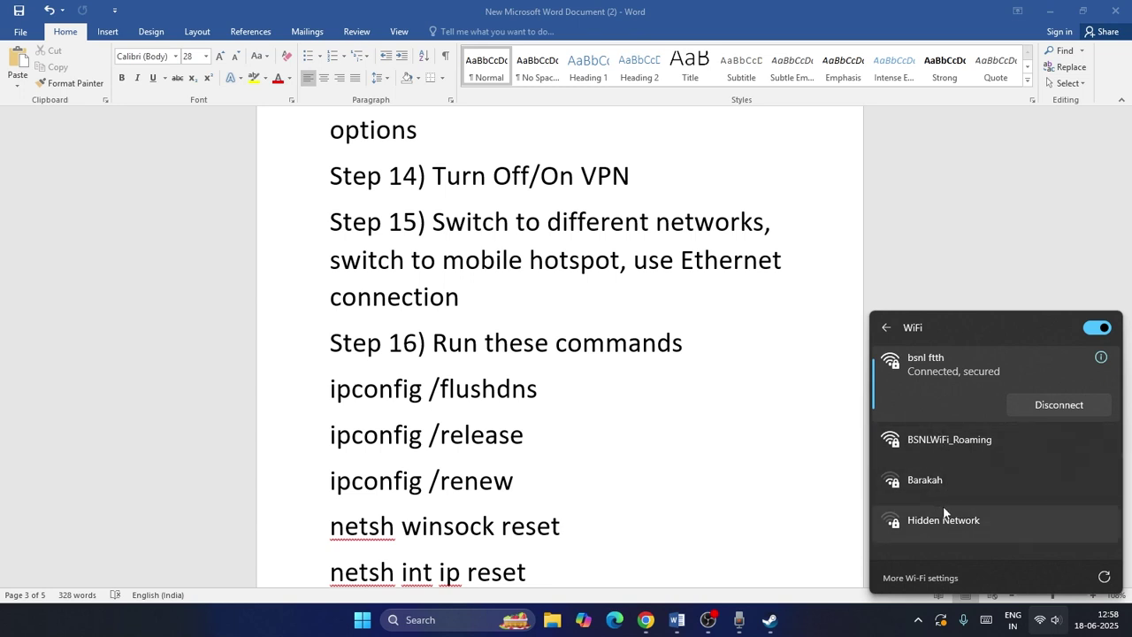
pyautogui.click(921, 210)
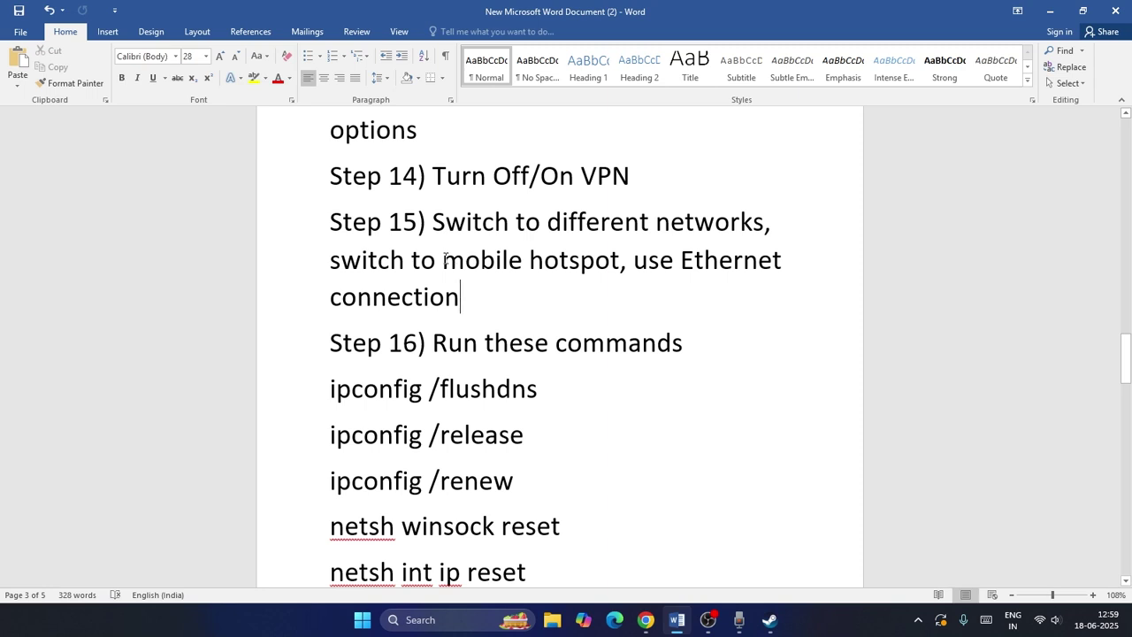
# Highlight "mobile hotspot" in Step 15 of the Word document and "Run these commands" in Step 16.
pyautogui.moveTo(445, 259); pyautogui.dragTo(620, 264)
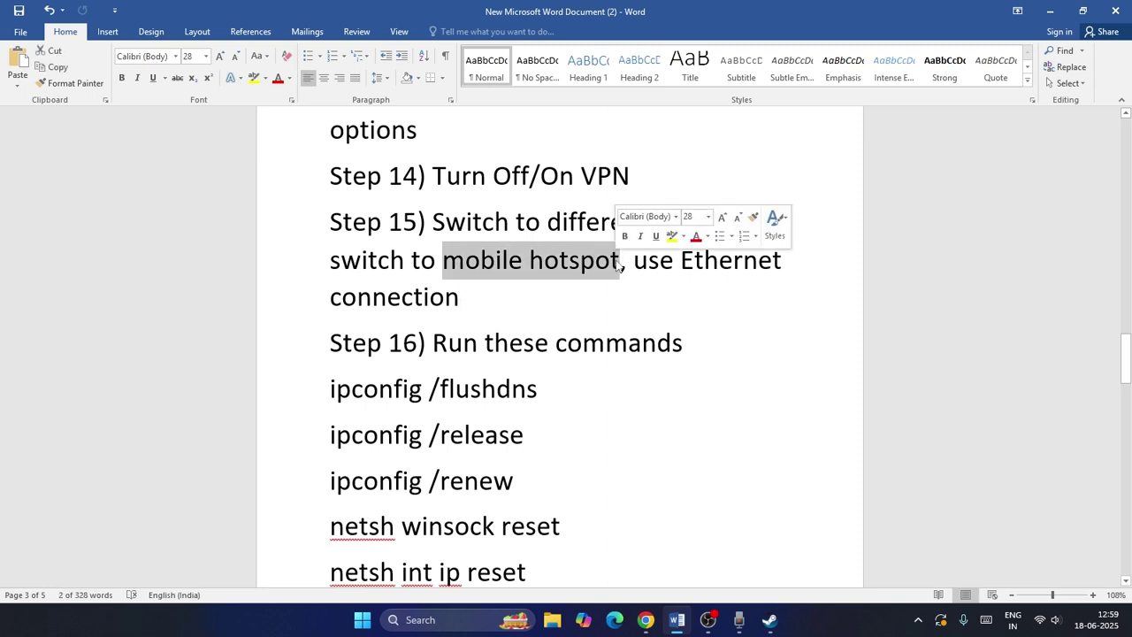
pyautogui.click(614, 306)
pyautogui.scroll(-3, 559, 305)
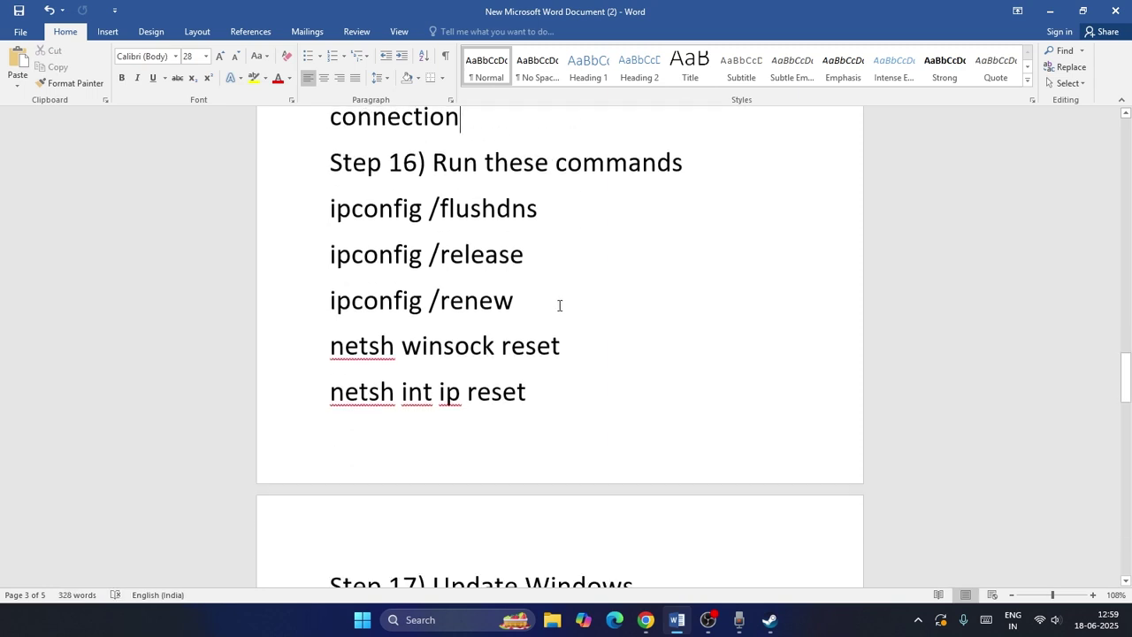
pyautogui.scroll(1, 559, 305)
pyautogui.moveTo(434, 202); pyautogui.dragTo(686, 202)
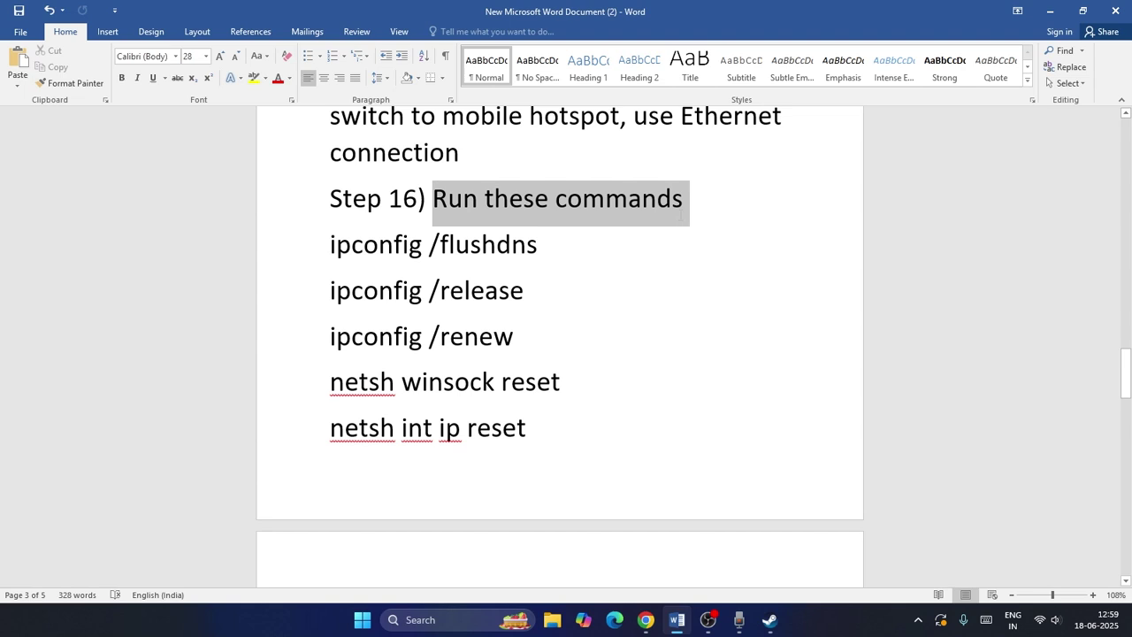
pyautogui.click(639, 305)
# Copy ipconfig /flushdns from Step 16 and run it in Command Prompt opened as administrator.
pyautogui.moveTo(332, 244); pyautogui.dragTo(563, 252)
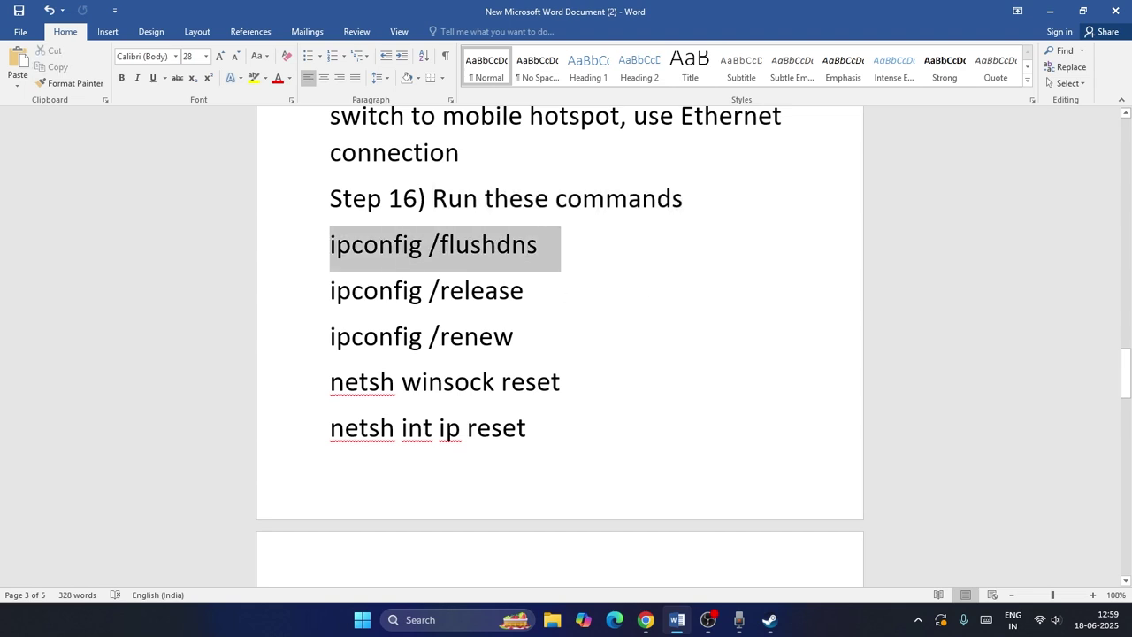
pyautogui.rightClick(520, 250)
pyautogui.click(548, 280)
pyautogui.click(421, 617)
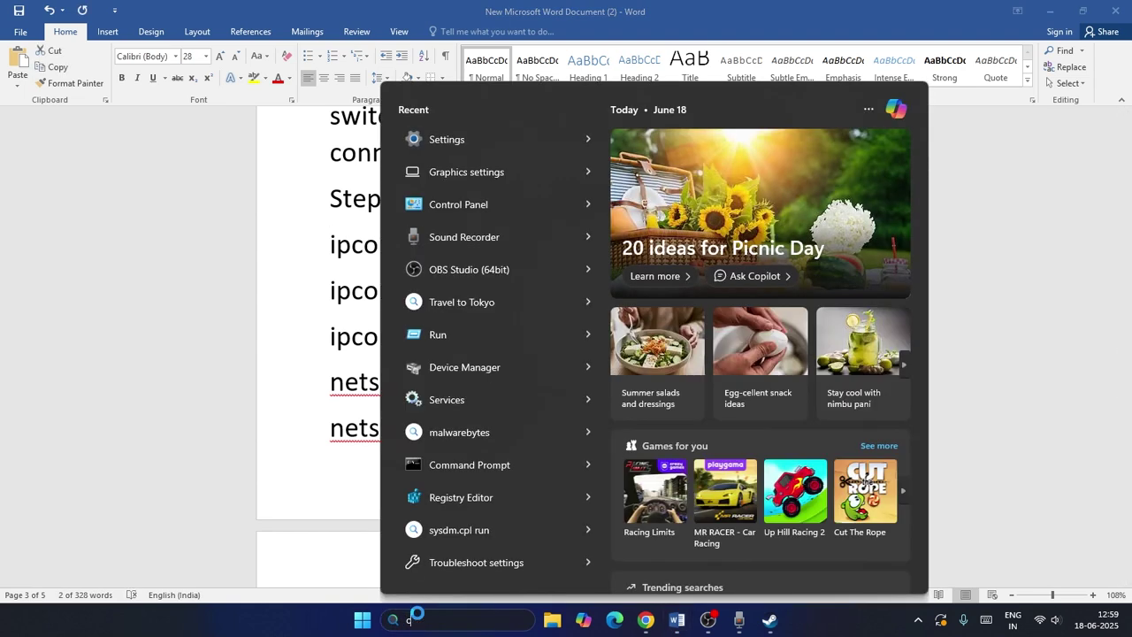
pyautogui.write('cmd')
pyautogui.click(698, 305)
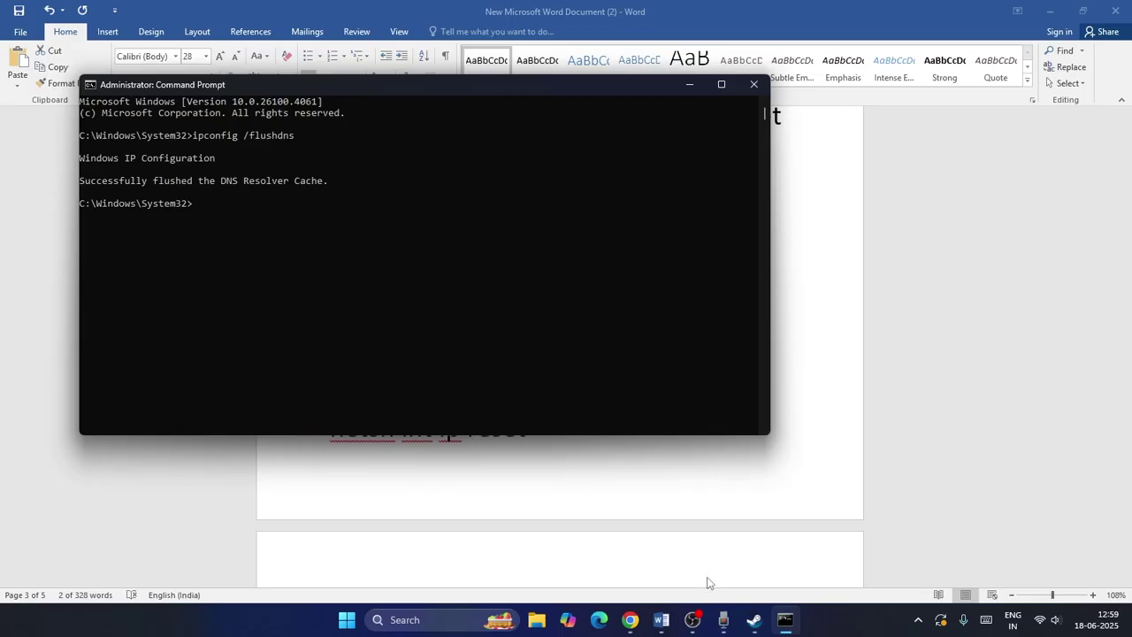
# Copy the ipconfig /release line from the Word document and run it in Command Prompt.
pyautogui.click(661, 619)
pyautogui.doubleClick(420, 290)
pyautogui.rightClick(417, 292)
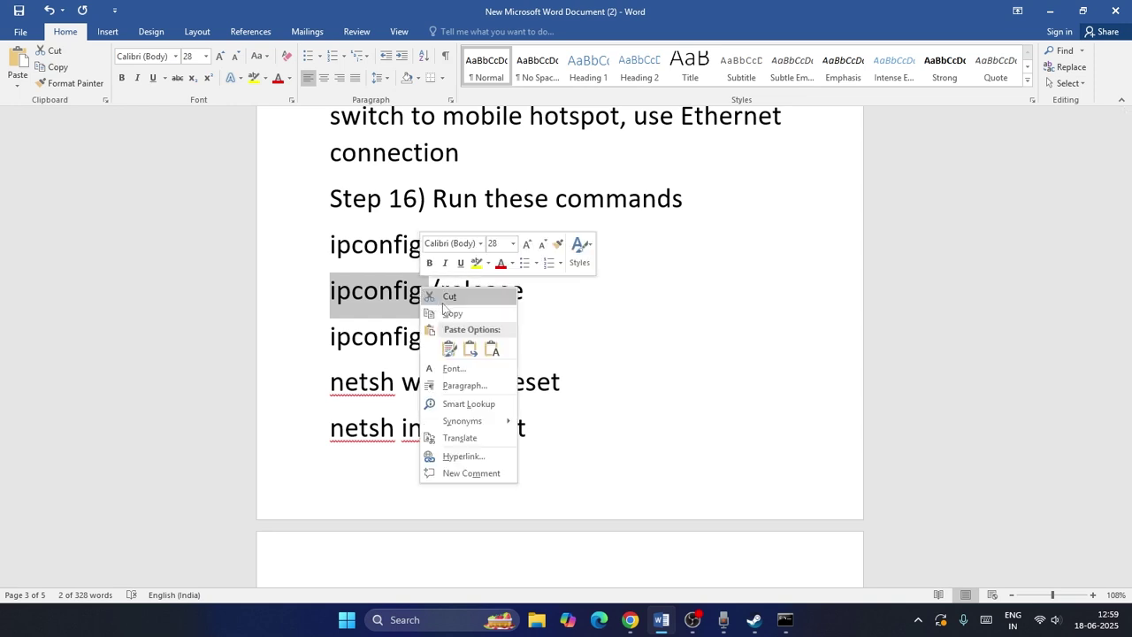
pyautogui.click(560, 313)
pyautogui.doubleClick(497, 300)
pyautogui.tripleClick(497, 300)
pyautogui.rightClick(497, 300)
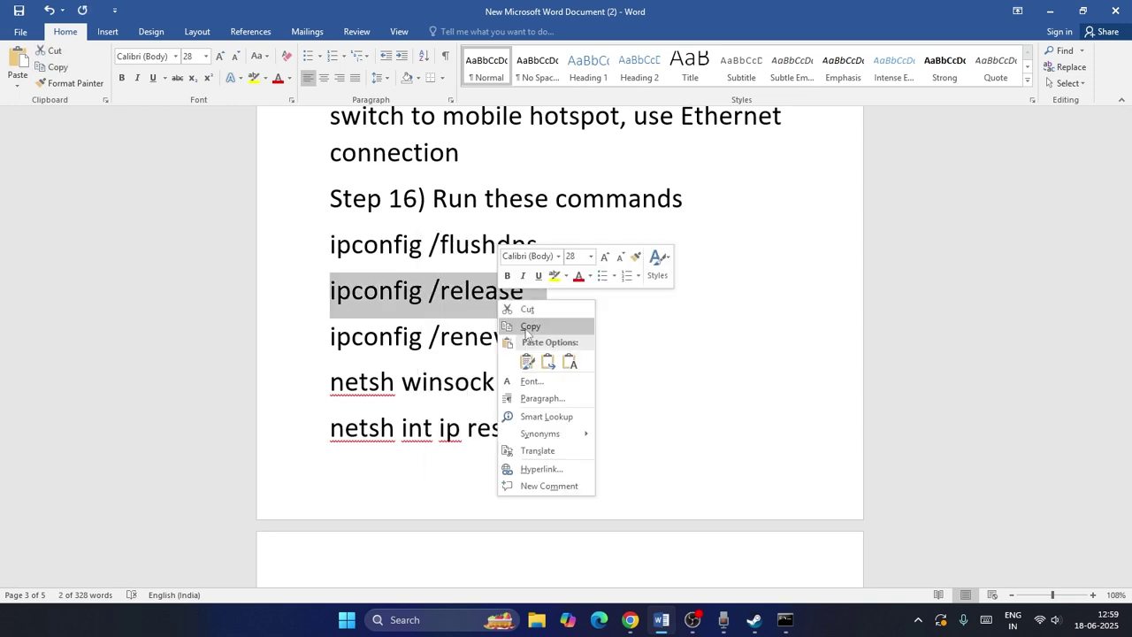
pyautogui.click(526, 327)
pyautogui.click(785, 620)
pyautogui.hotkey('ctrl', 'v')
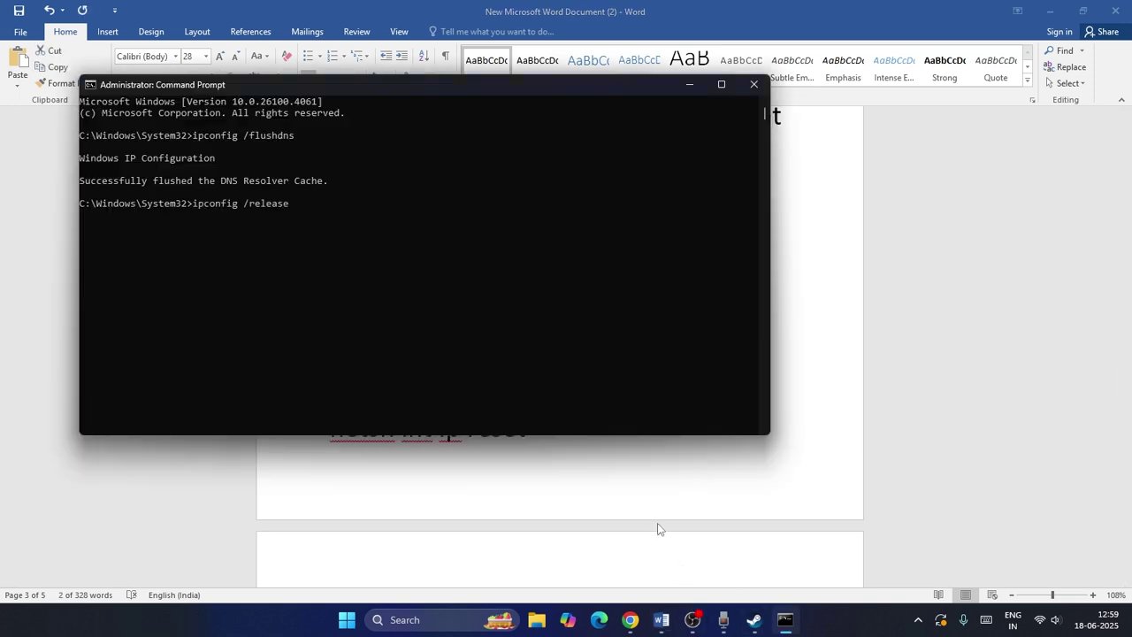
# Copy the ipconfig /renew line from the Word document and run it in Command Prompt.
pyautogui.click(662, 621)
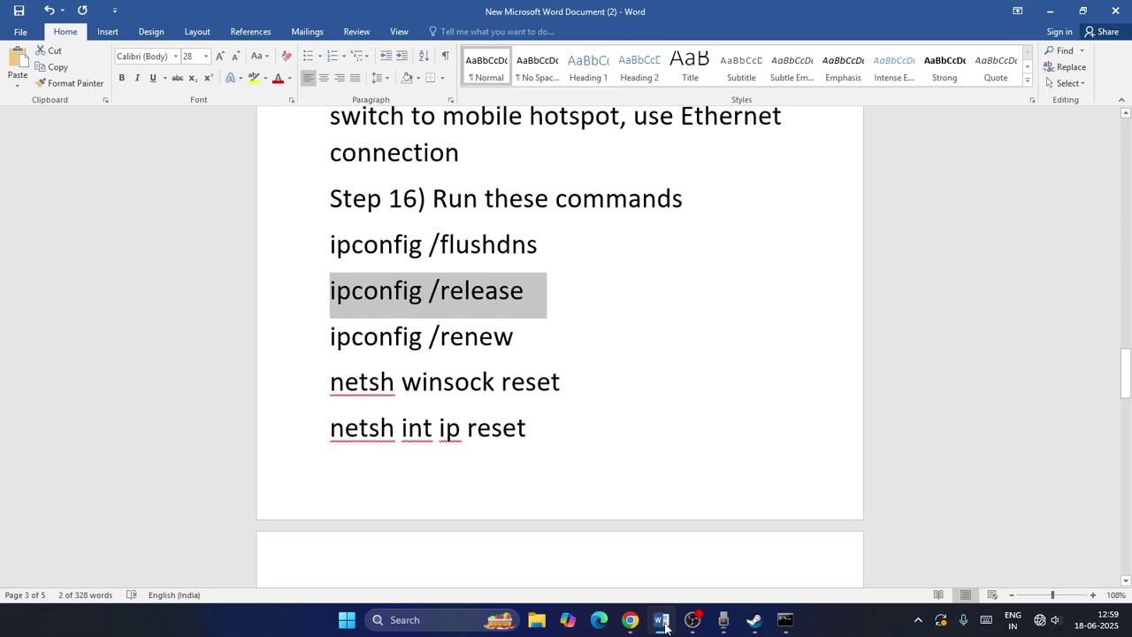
pyautogui.doubleClick(484, 341)
pyautogui.click(484, 340)
pyautogui.tripleClick(484, 340)
pyautogui.doubleClick(484, 345)
pyautogui.rightClick(483, 347)
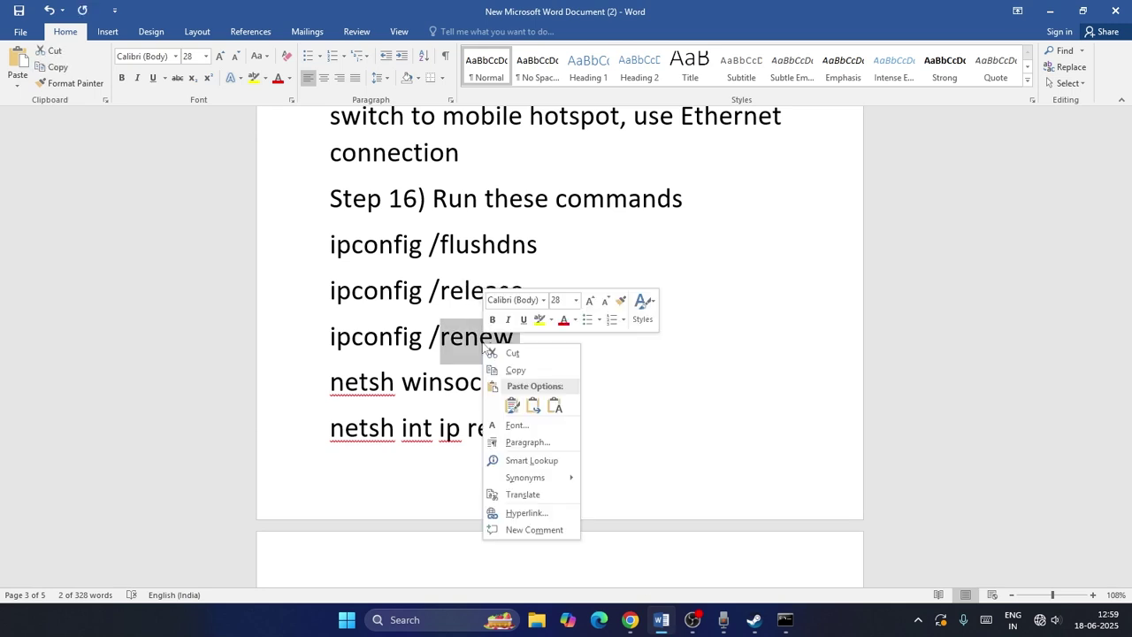
pyautogui.click(448, 342)
pyautogui.tripleClick(449, 341)
pyautogui.rightClick(449, 341)
pyautogui.click(469, 369)
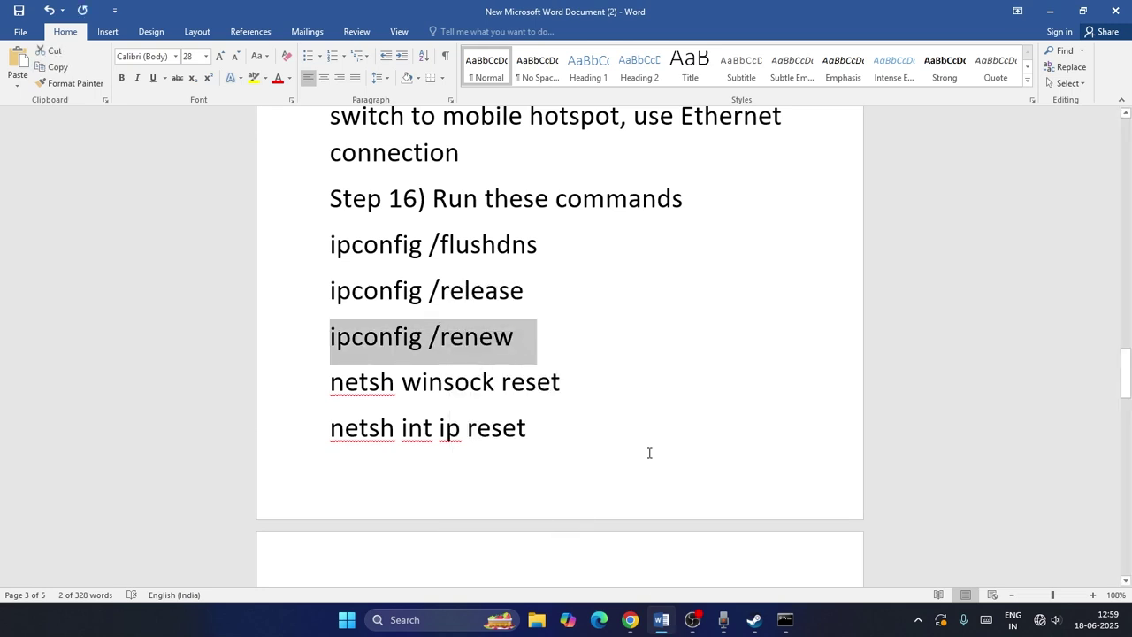
pyautogui.click(784, 620)
pyautogui.rightClick(510, 435)
pyautogui.press('Return')
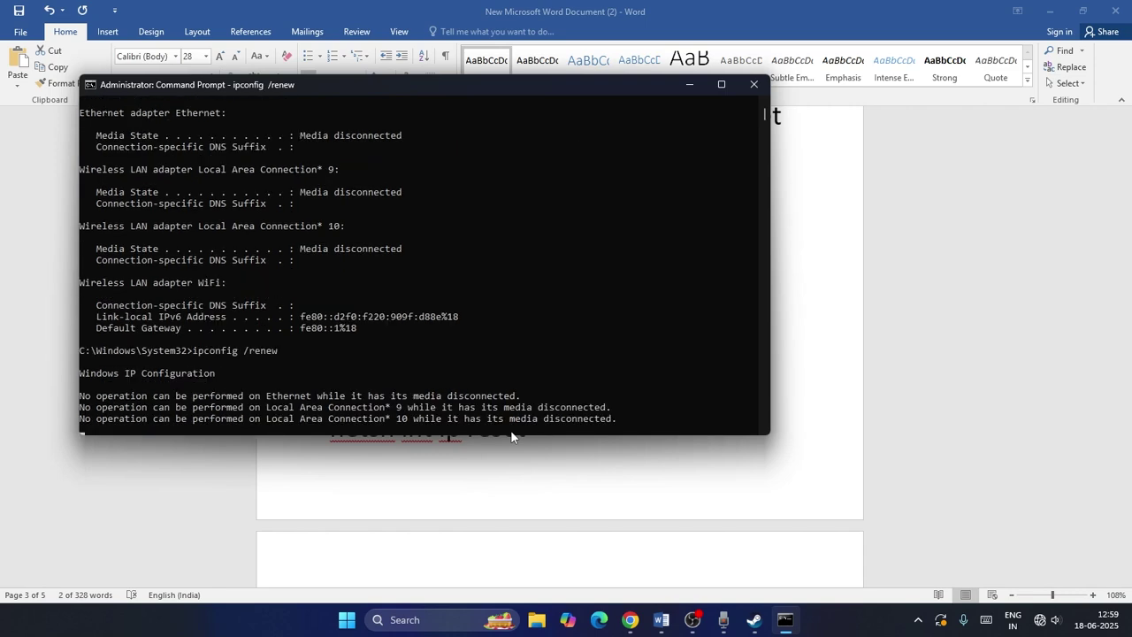
# Copy the netsh winsock reset line from the Word document and run it in Command Prompt.
pyautogui.click(660, 620)
pyautogui.tripleClick(421, 386)
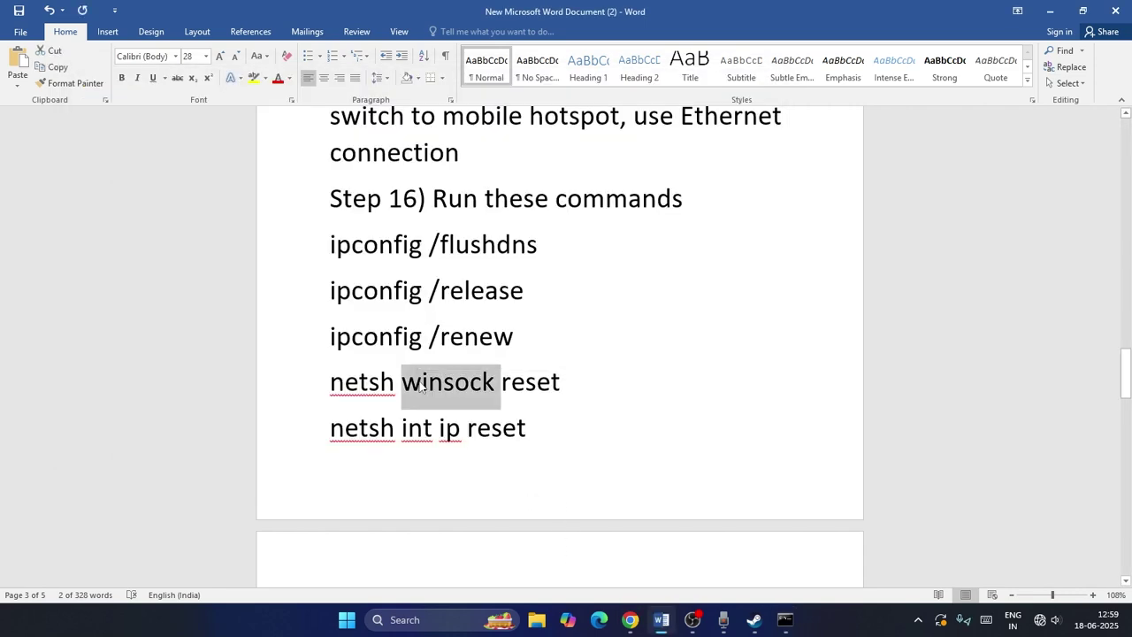
pyautogui.click(444, 412)
pyautogui.click(784, 620)
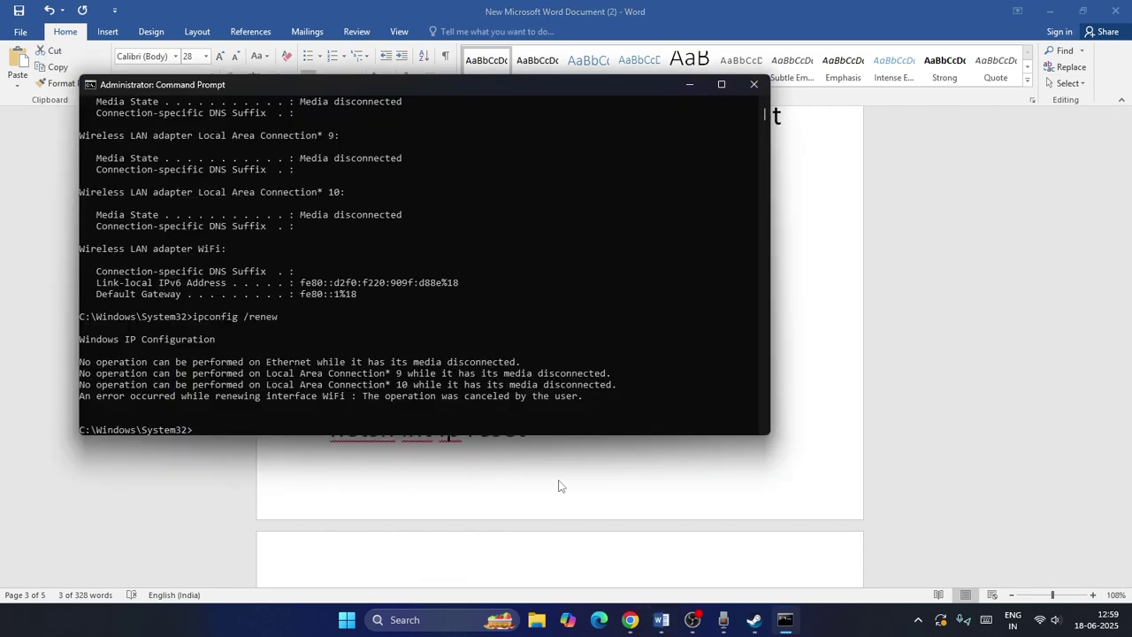
pyautogui.hotkey('ctrl', 'v')
pyautogui.press('Return')
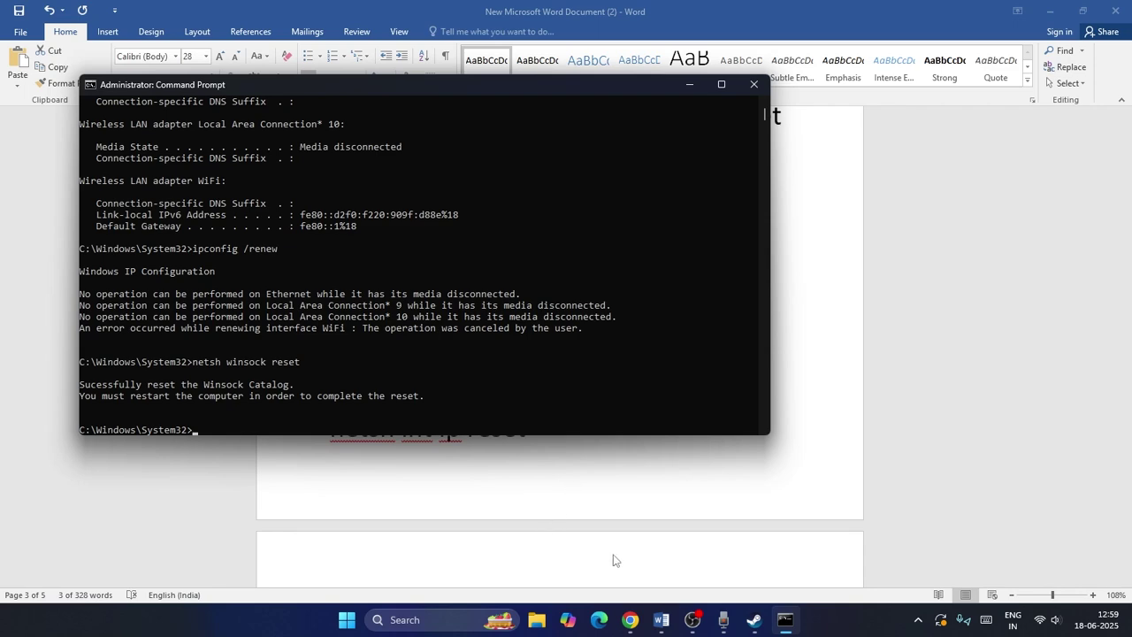
# Copy the netsh int ip reset line from the Word document and run it in Command Prompt.
pyautogui.click(661, 620)
pyautogui.tripleClick(447, 428)
pyautogui.rightClick(451, 432)
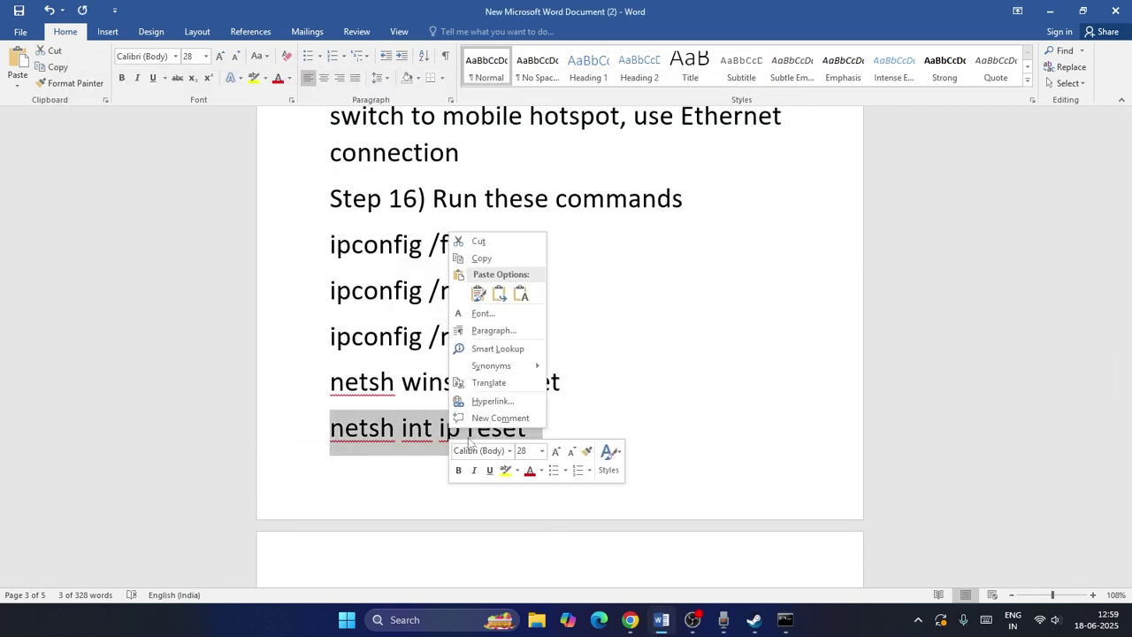
pyautogui.click(481, 258)
pyautogui.click(785, 619)
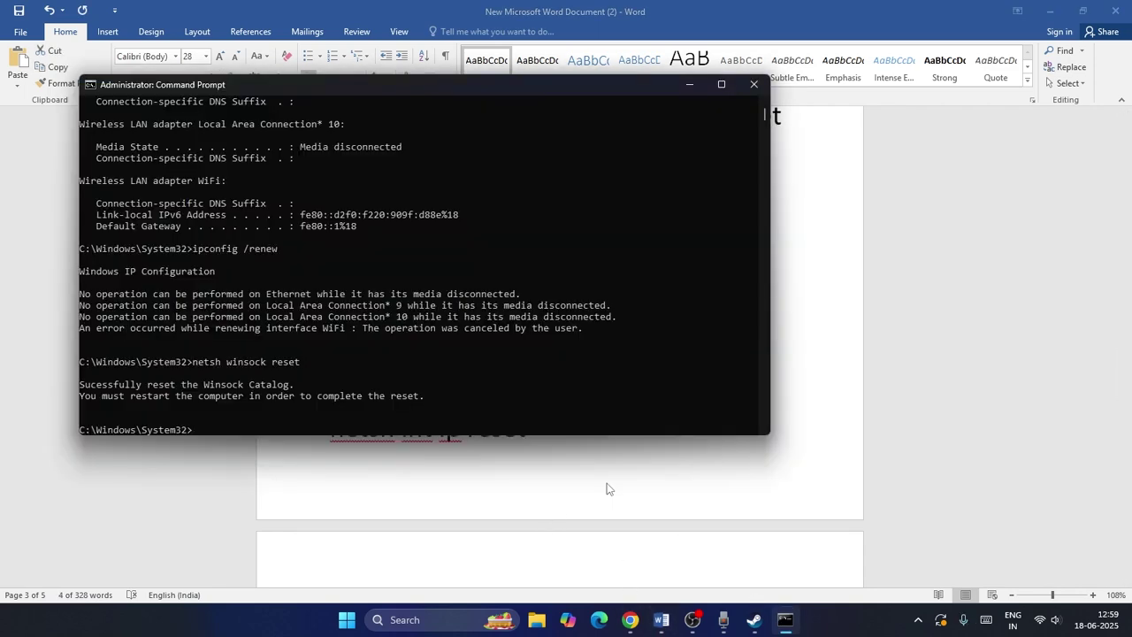
pyautogui.hotkey('ctrl', 'v')
pyautogui.press('Return')
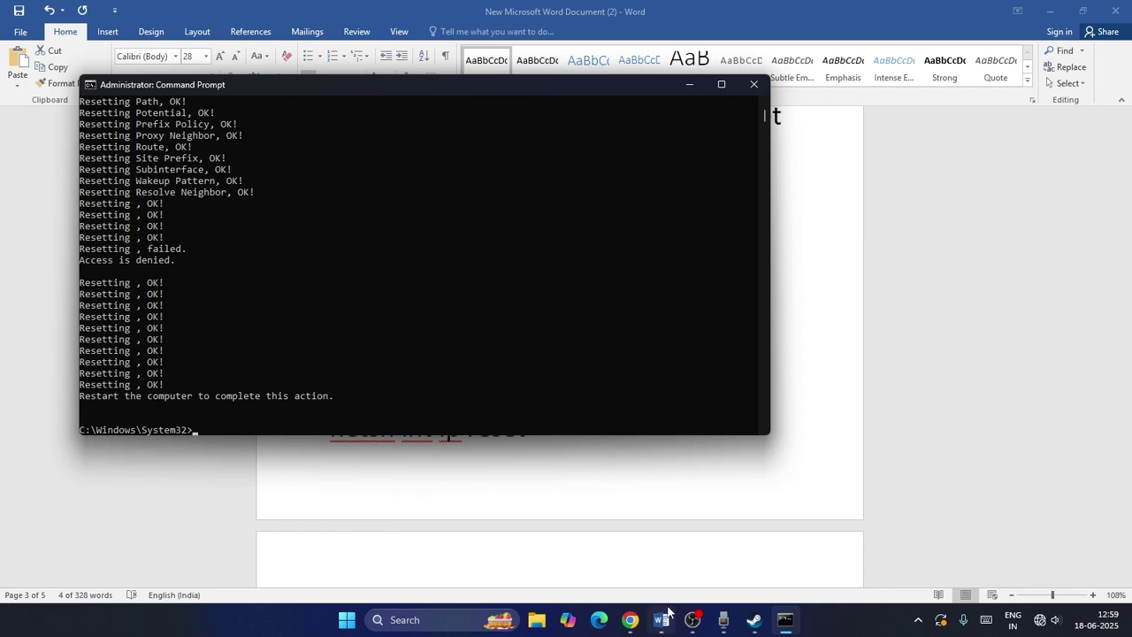
# Switch to the Word document and review Step 17 about updating Windows.
pyautogui.click(661, 620)
pyautogui.scroll(-2, 560, 384)
pyautogui.scroll(-5, 561, 385)
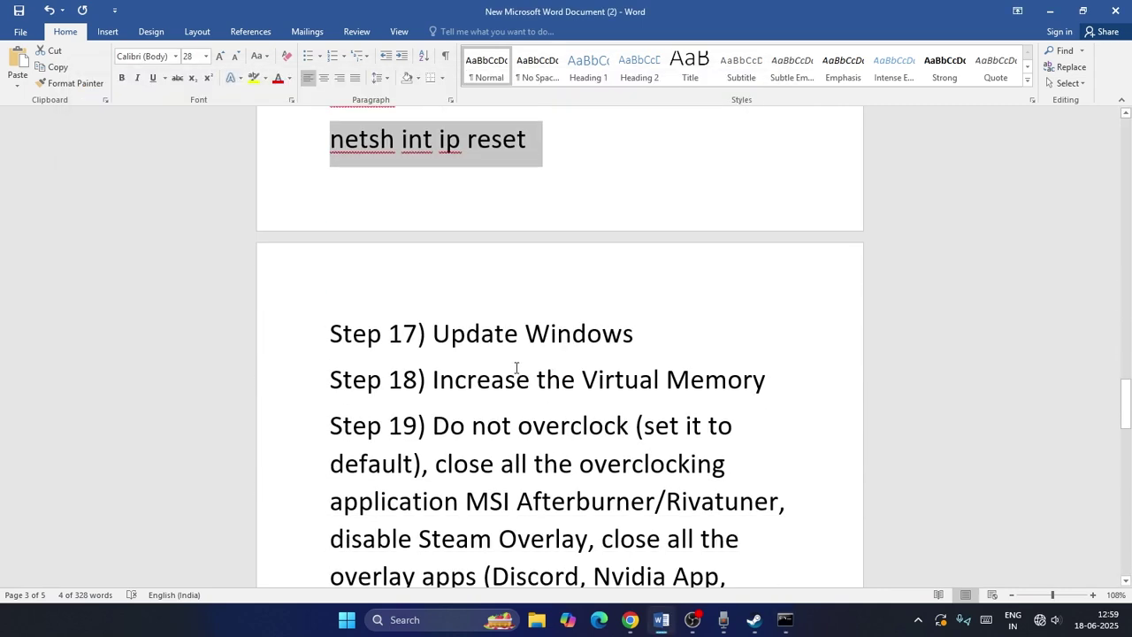
pyautogui.moveTo(434, 336); pyautogui.dragTo(635, 338)
pyautogui.click(635, 336)
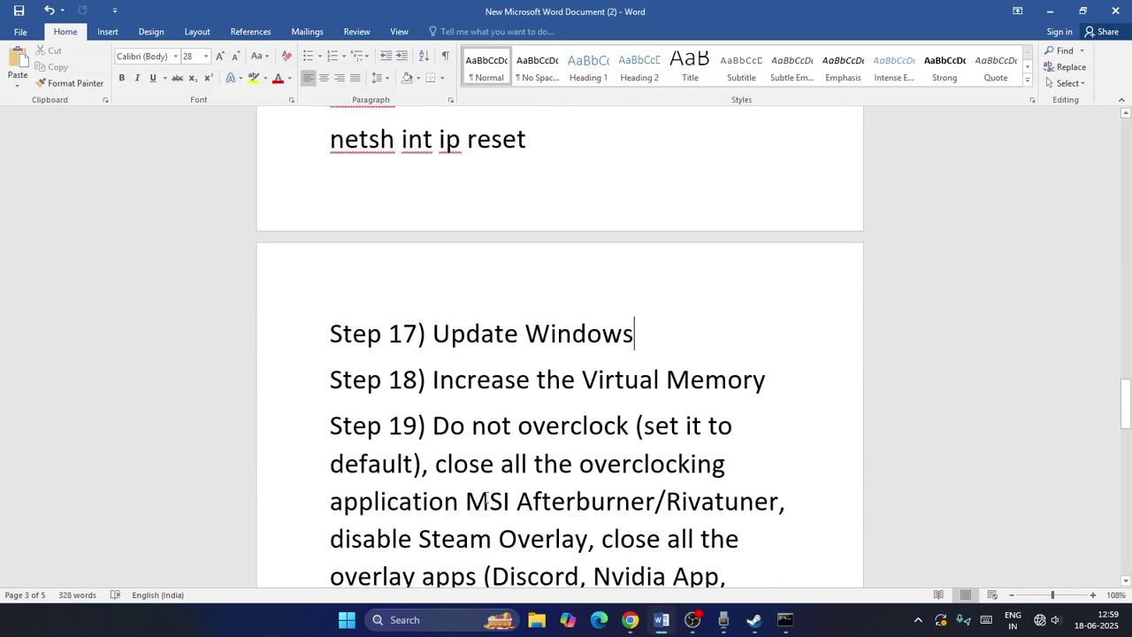
# Check the Windows Update page in Windows Settings for pending updates and close Settings.
pyautogui.click(416, 619)
pyautogui.write('settings')
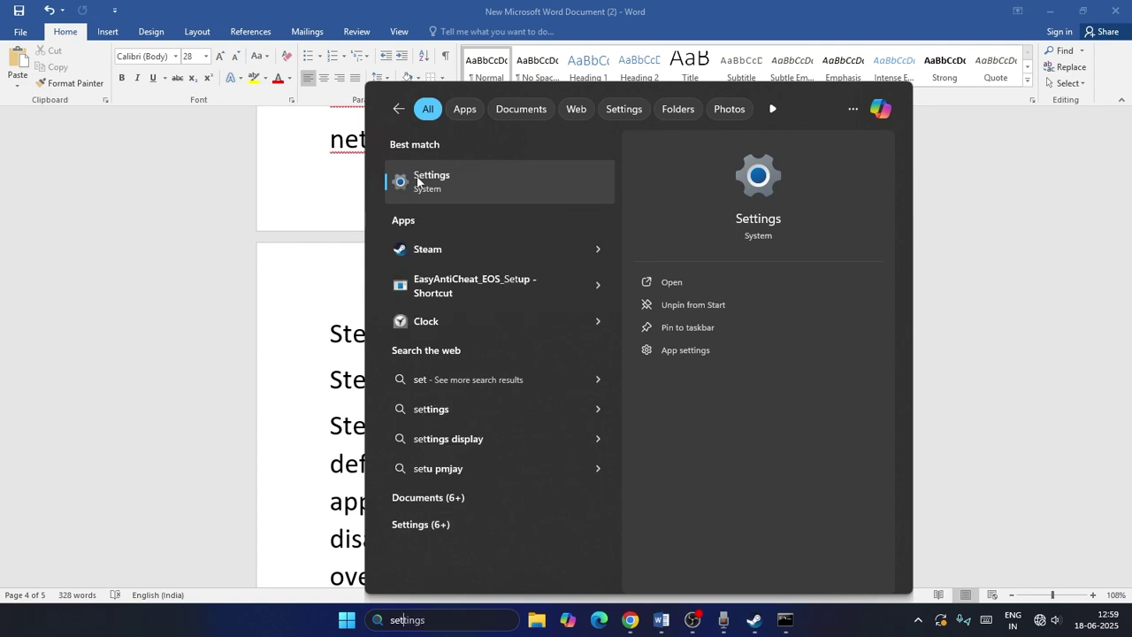
pyautogui.click(417, 181)
pyautogui.click(109, 456)
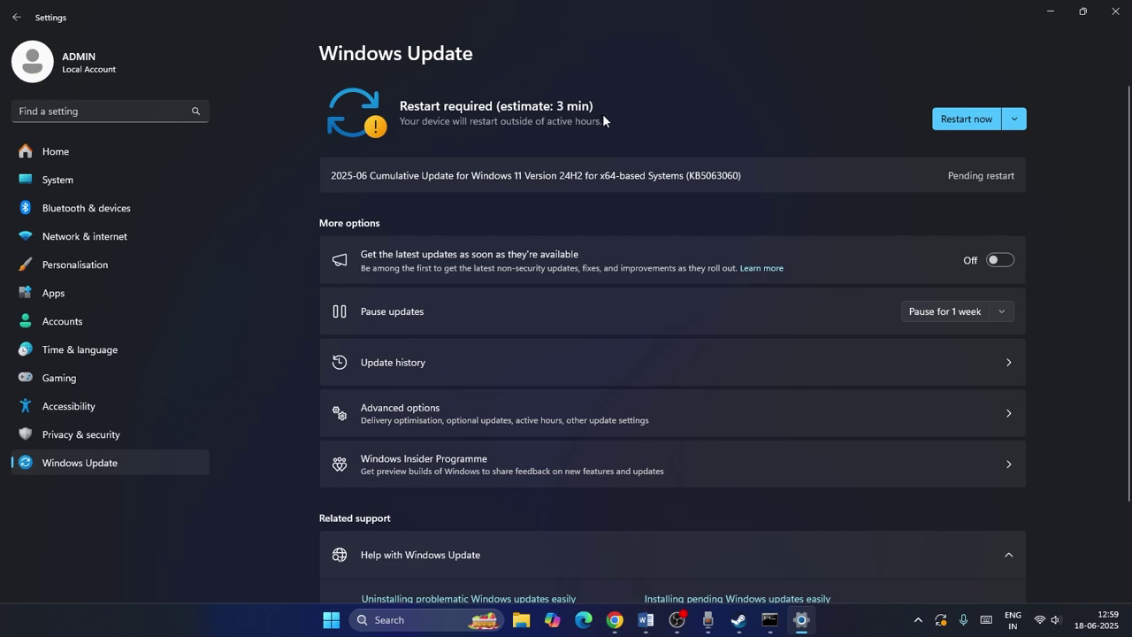
pyautogui.click(1115, 11)
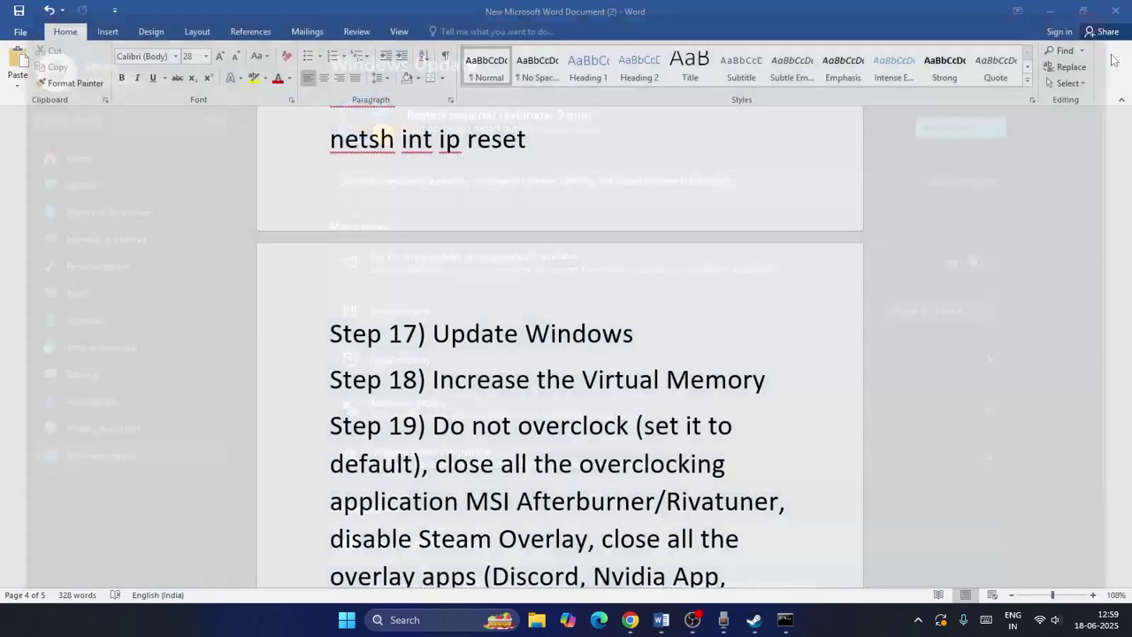
# Review Step 18 in the Word document and open the Virtual Memory settings through the advanced system performance options.
pyautogui.scroll(-2, 594, 266)
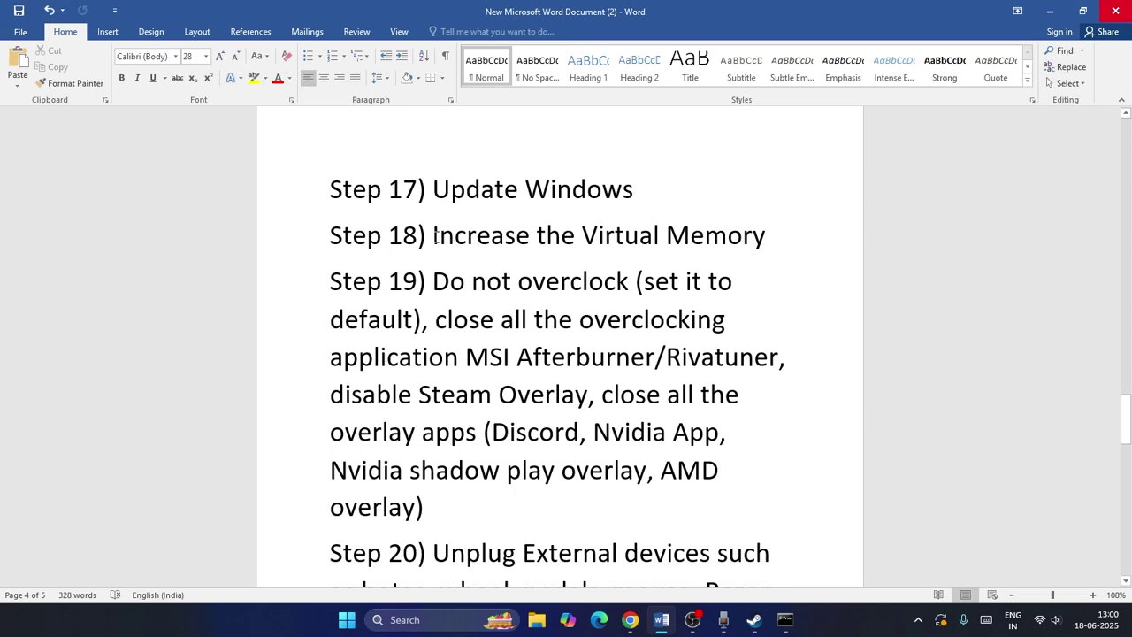
pyautogui.moveTo(433, 235); pyautogui.dragTo(764, 234)
pyautogui.click(790, 292)
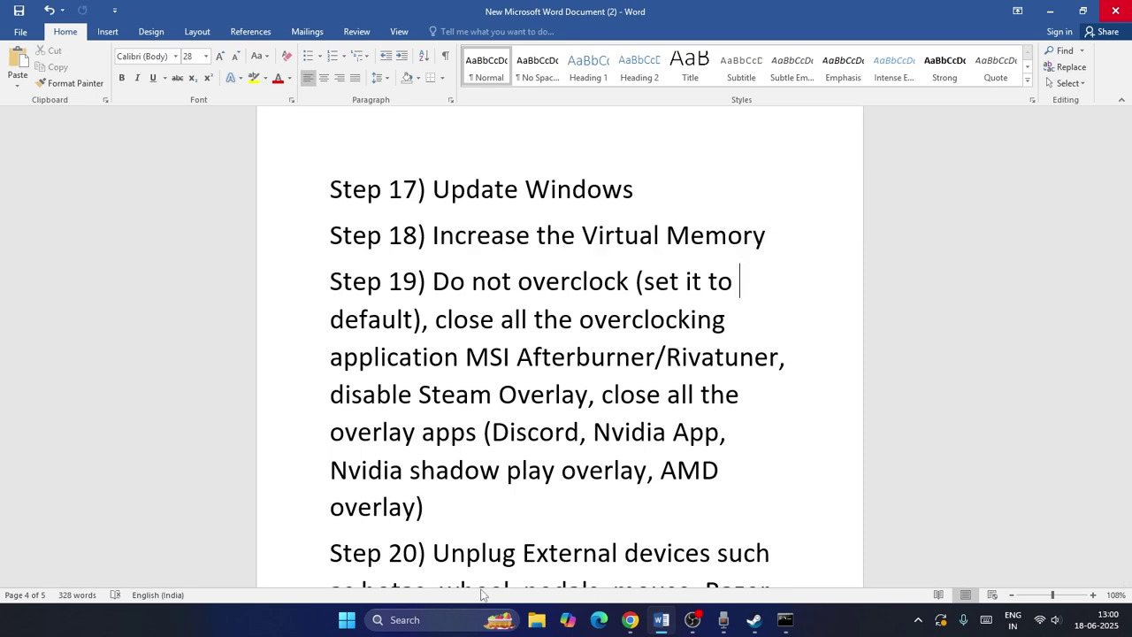
pyautogui.click(433, 619)
pyautogui.write('view')
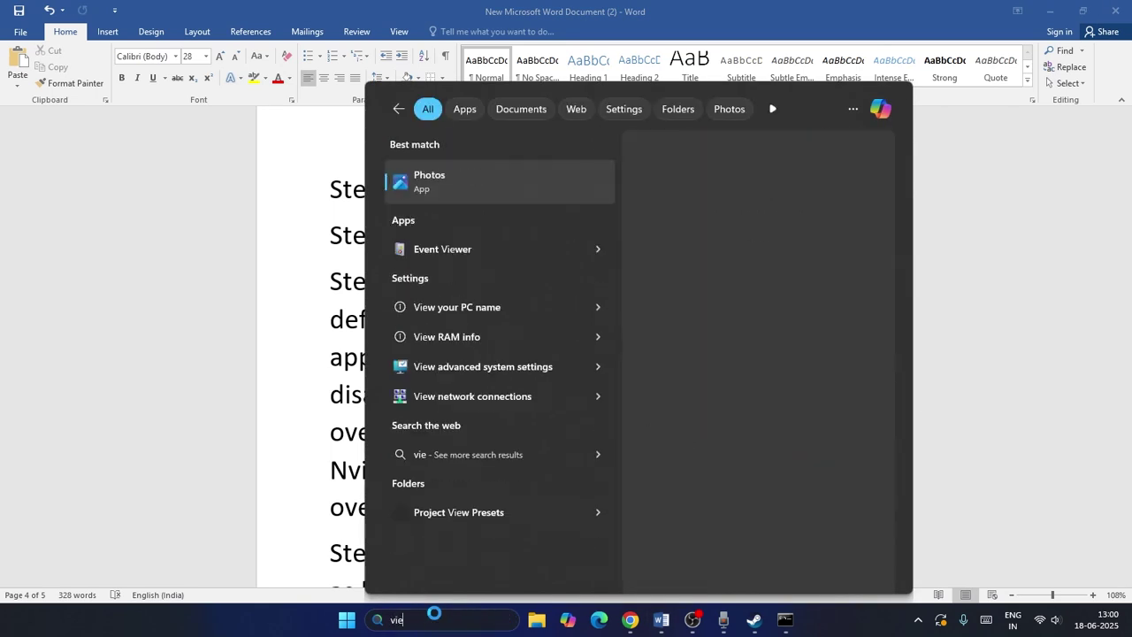
pyautogui.click(468, 236)
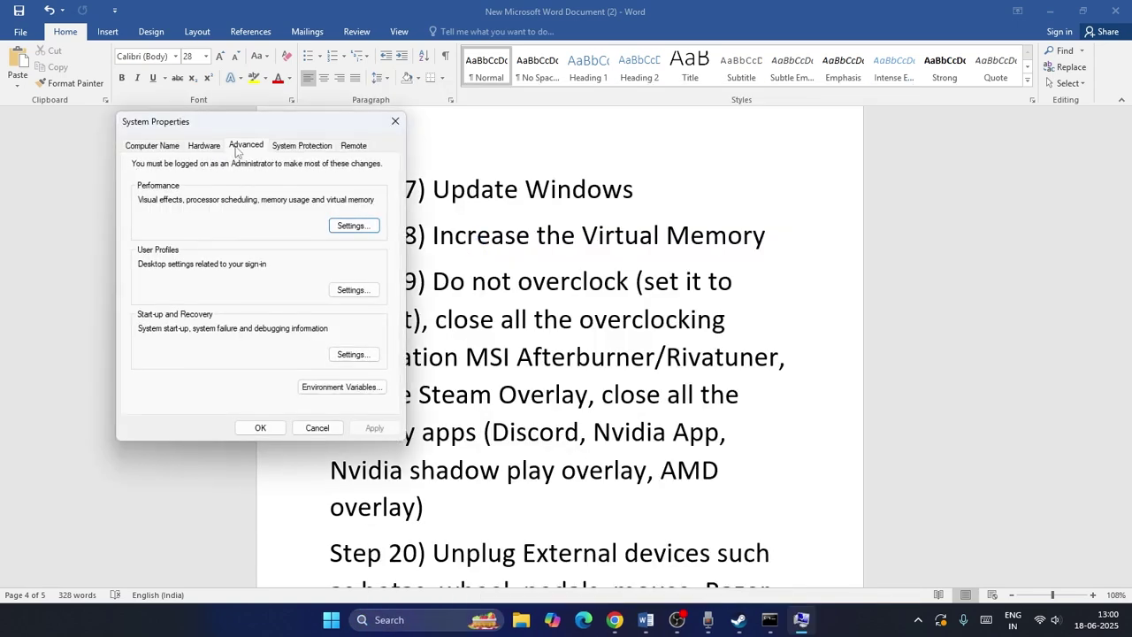
pyautogui.click(340, 226)
pyautogui.click(220, 199)
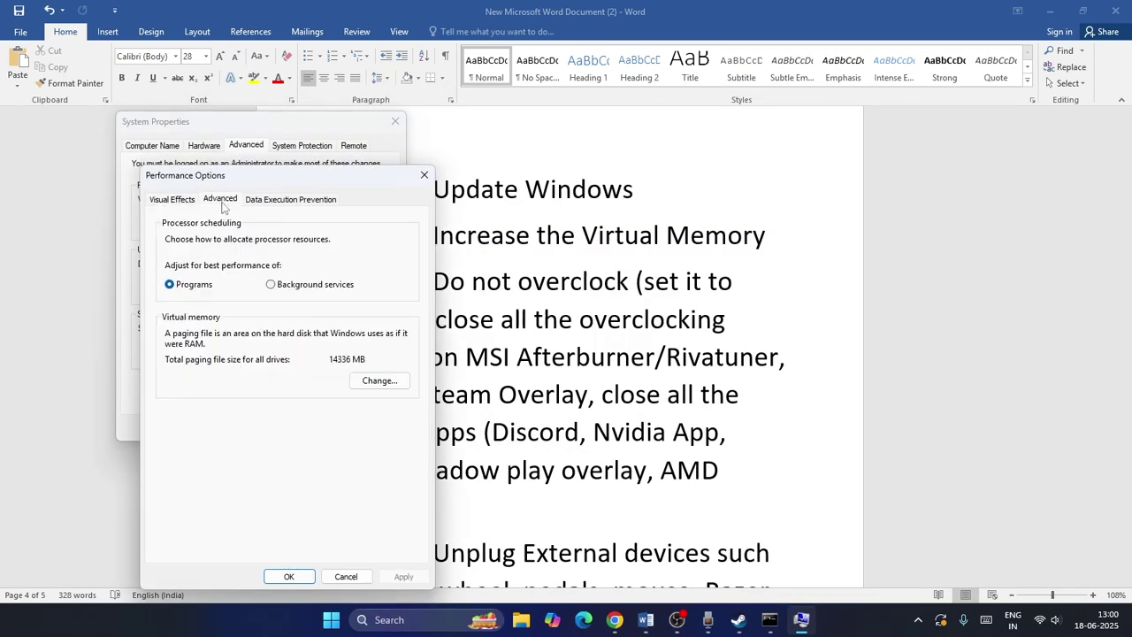
pyautogui.click(380, 380)
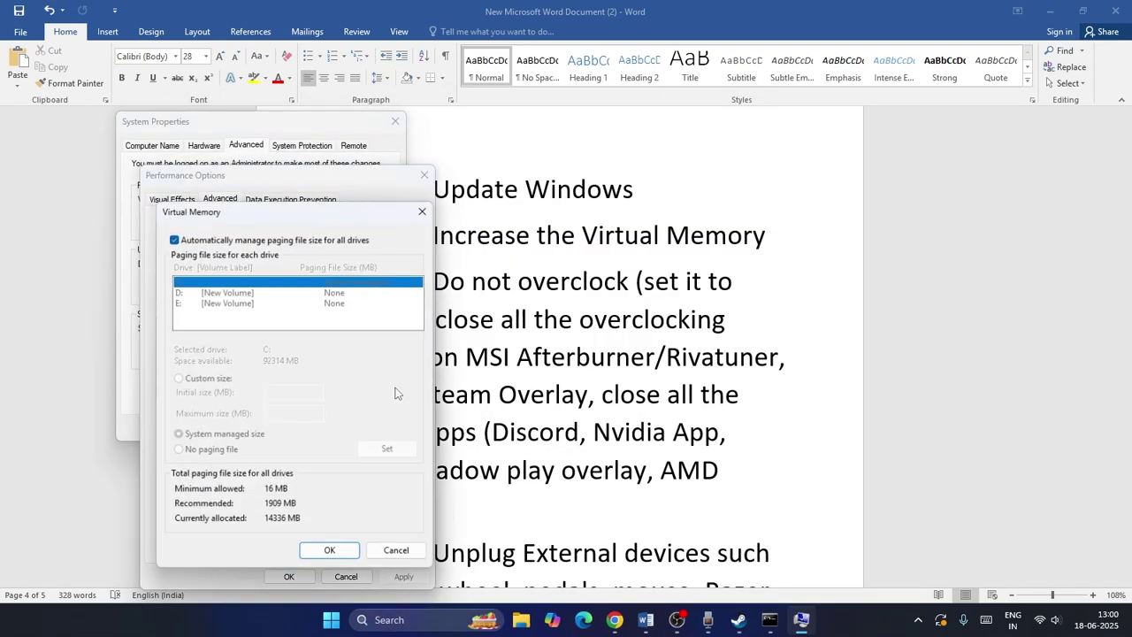
# Disable automatic paging file management for all drives and choose a custom paging file size for drive E.
pyautogui.click(176, 239)
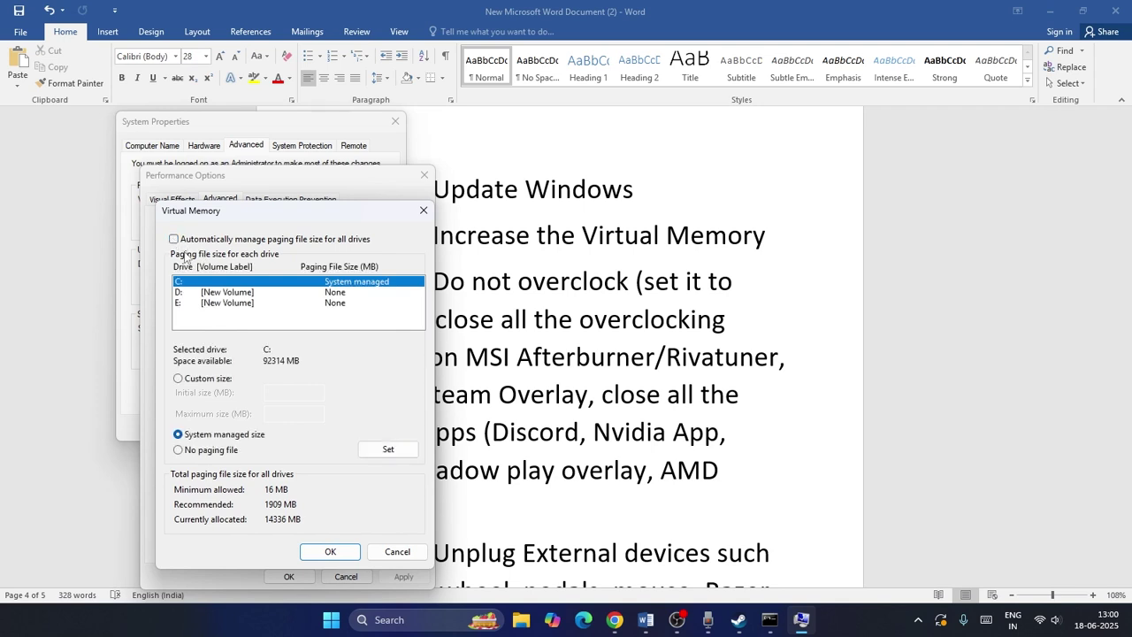
pyautogui.click(178, 303)
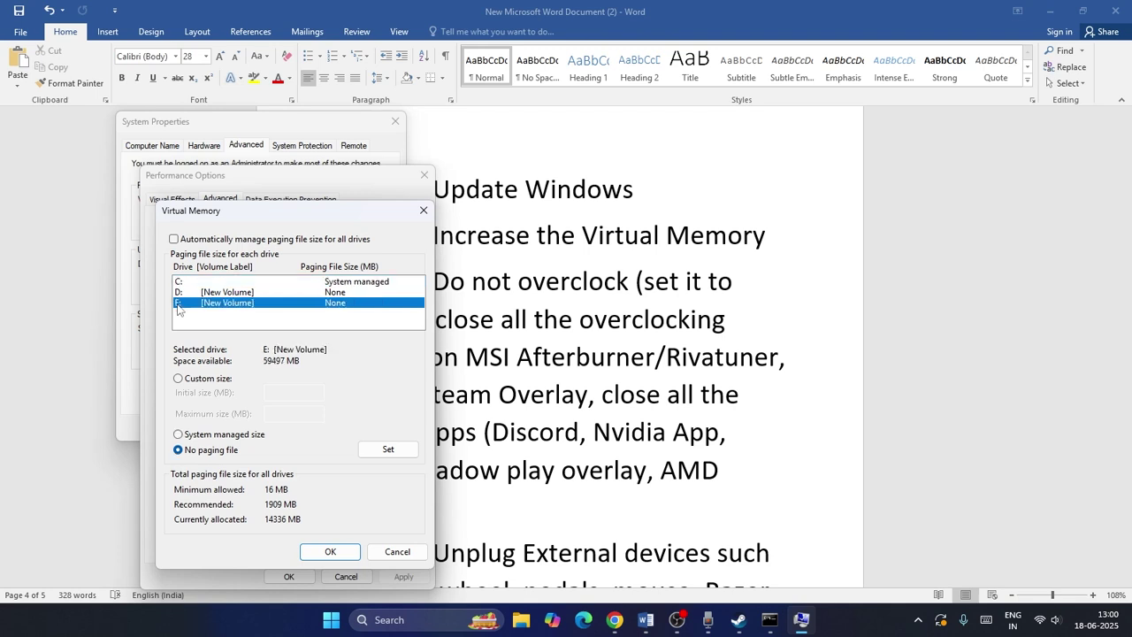
pyautogui.click(177, 379)
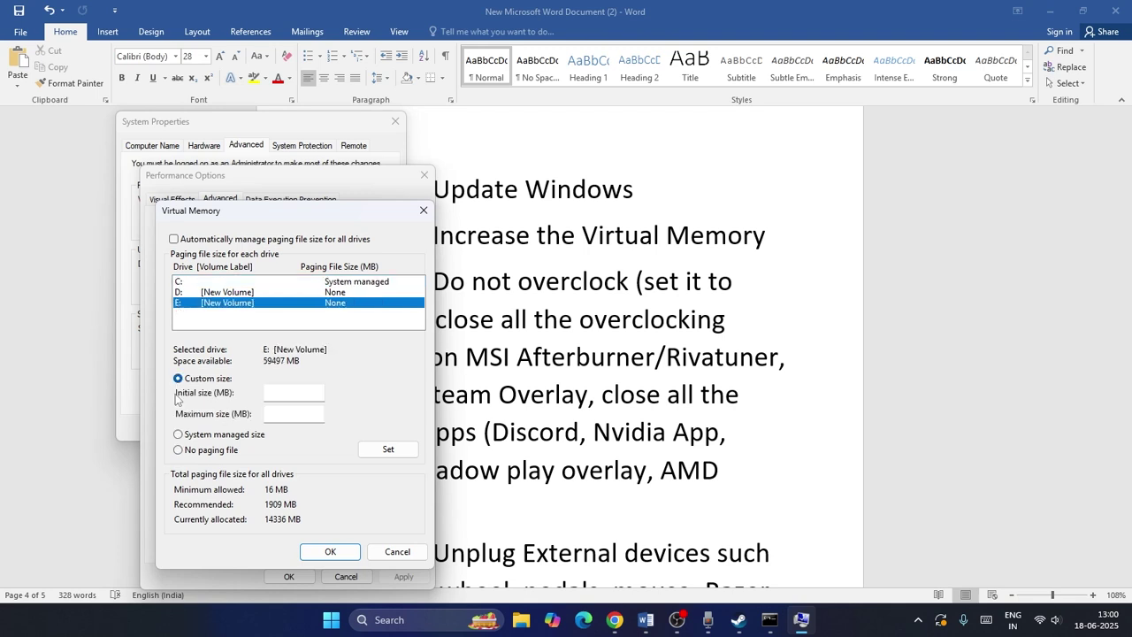
pyautogui.click(275, 393)
# Open Calculator and multiply 16 by 1024 to convert the memory size to megabytes.
pyautogui.click(382, 619)
pyautogui.write('calculator')
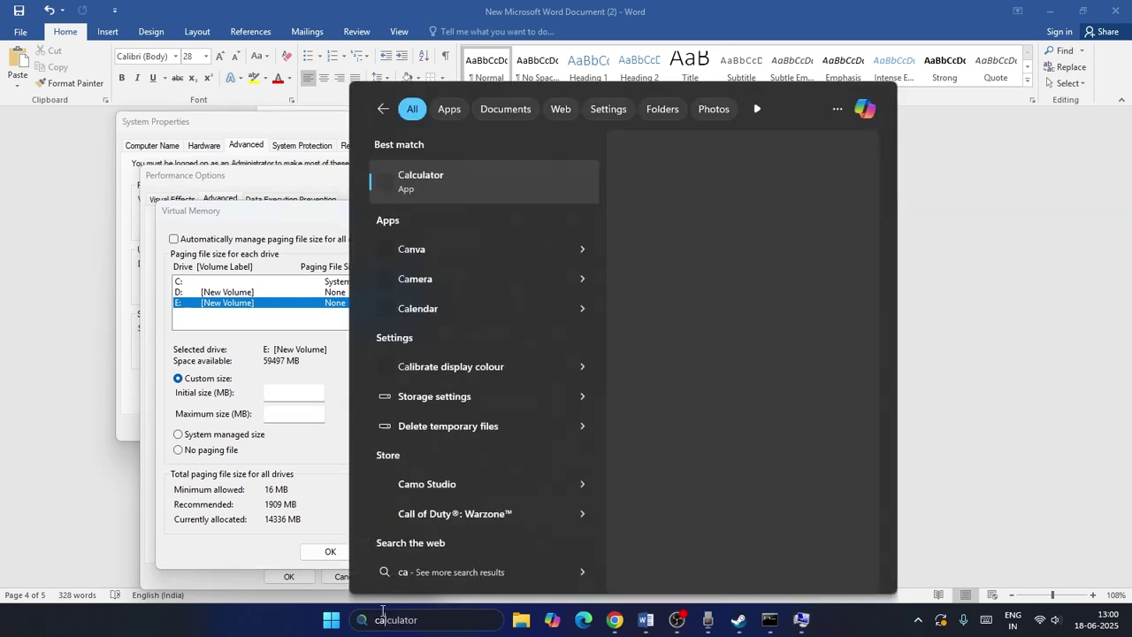
pyautogui.click(438, 195)
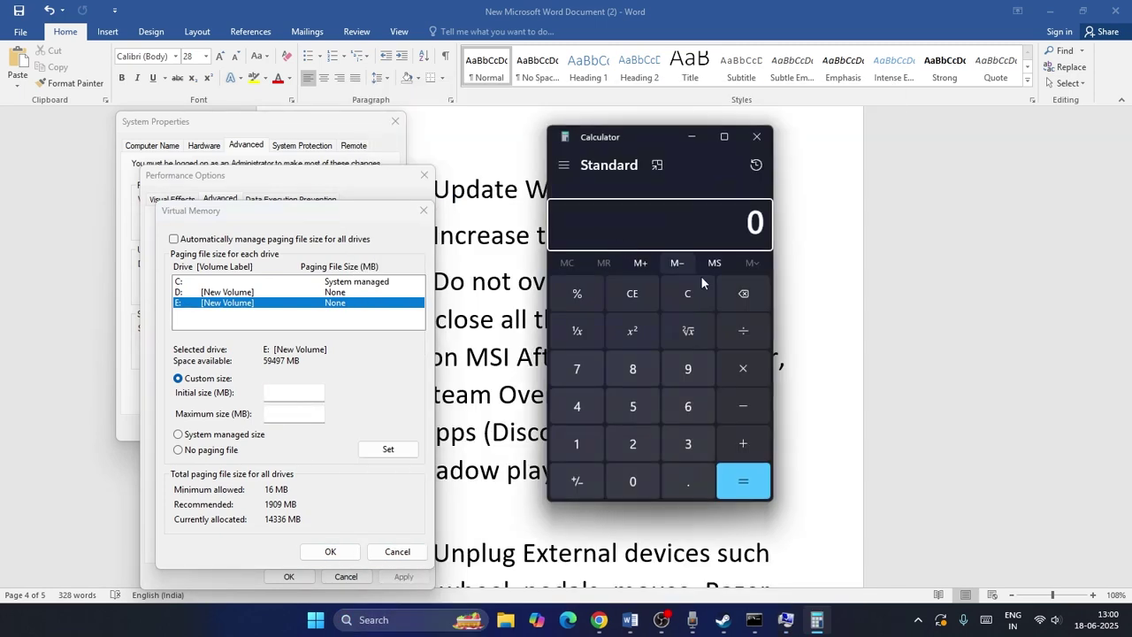
pyautogui.click(573, 440)
pyautogui.click(681, 409)
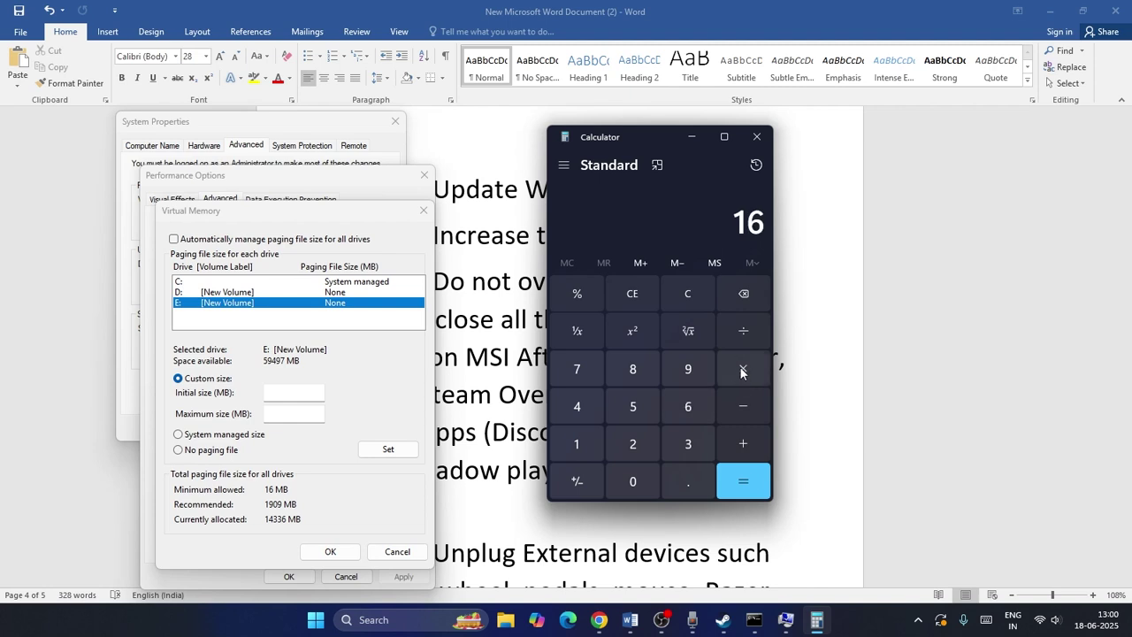
pyautogui.click(739, 366)
pyautogui.click(573, 444)
pyautogui.click(632, 481)
pyautogui.click(629, 457)
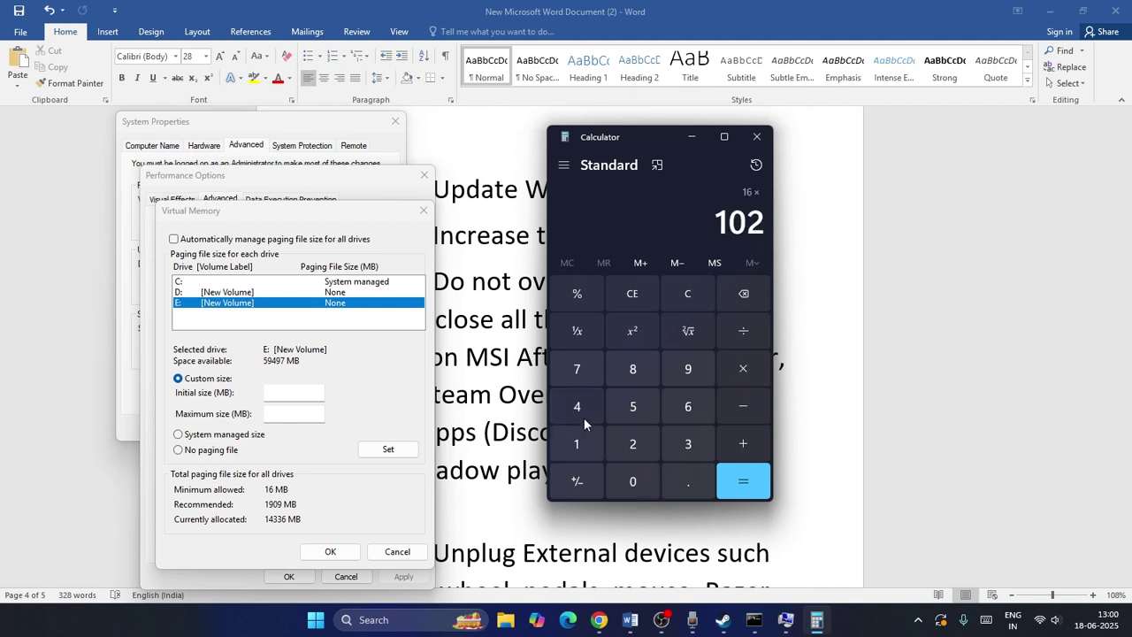
pyautogui.click(583, 418)
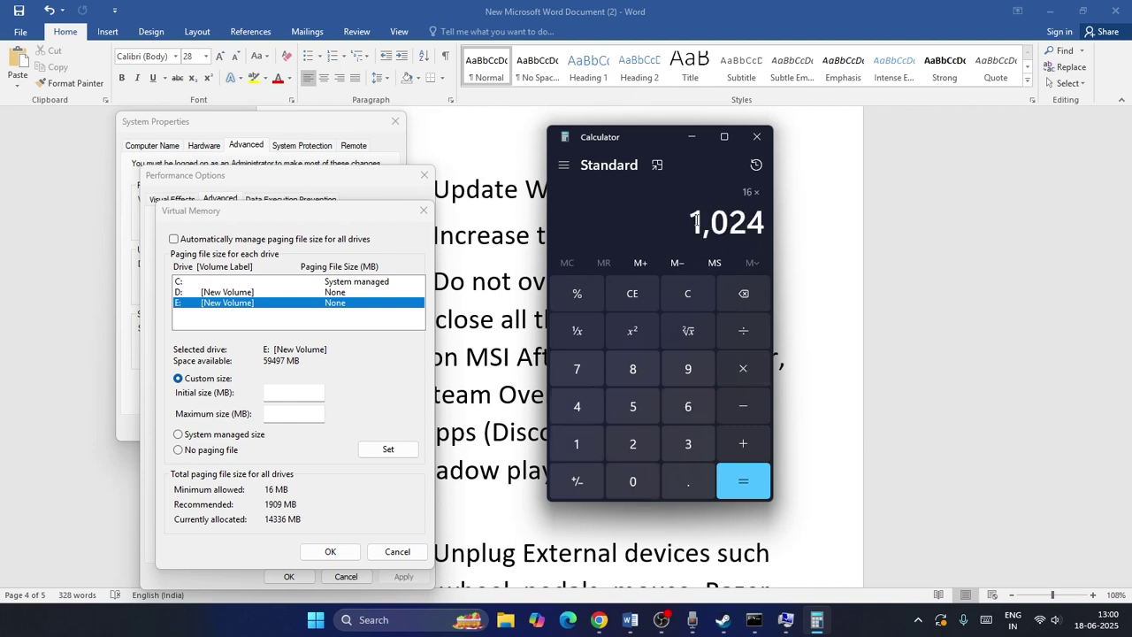
pyautogui.moveTo(695, 221); pyautogui.dragTo(766, 223)
pyautogui.click(726, 206)
pyautogui.click(742, 481)
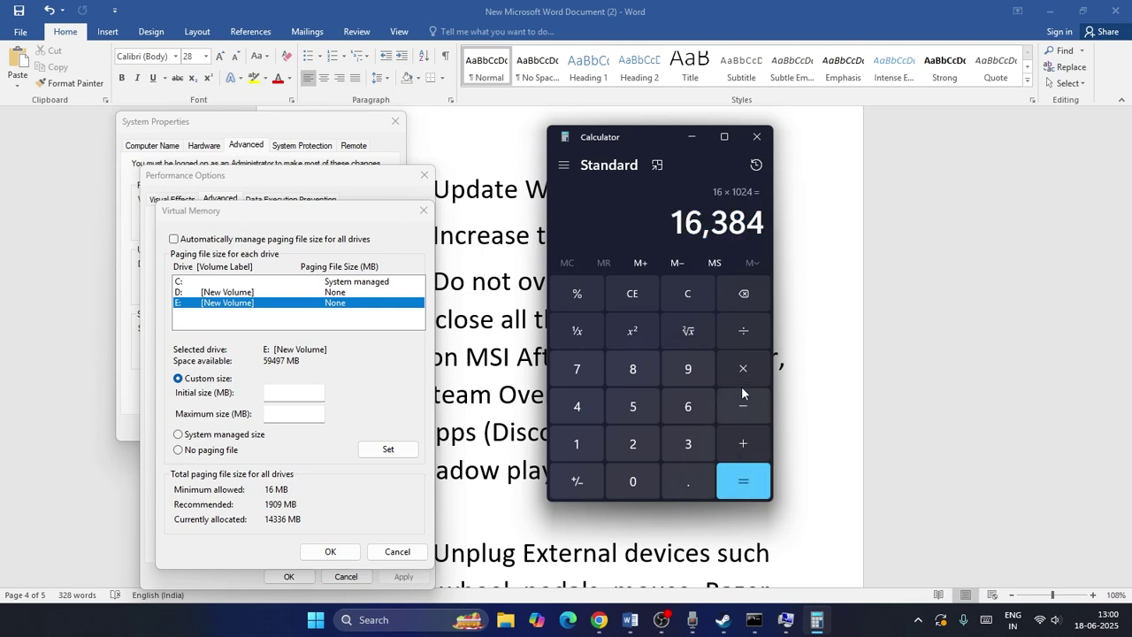
# Multiply the result by 1.5 and copy 24,576 into drive E's initial paging file size.
pyautogui.click(741, 380)
pyautogui.click(579, 445)
pyautogui.click(672, 478)
pyautogui.click(637, 408)
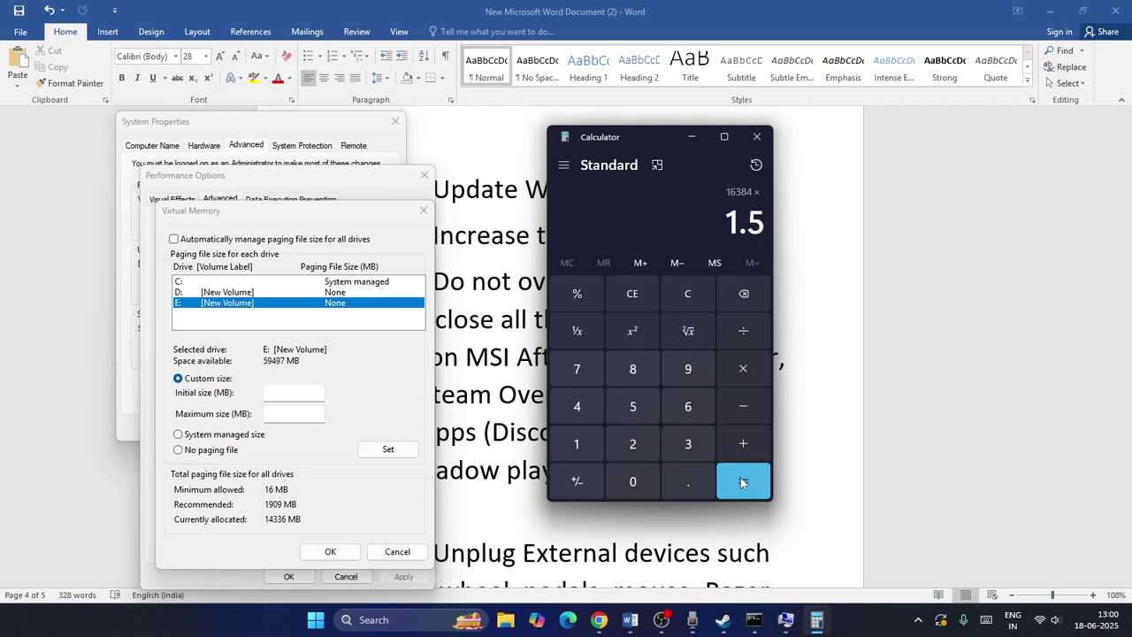
pyautogui.click(740, 477)
pyautogui.rightClick(753, 228)
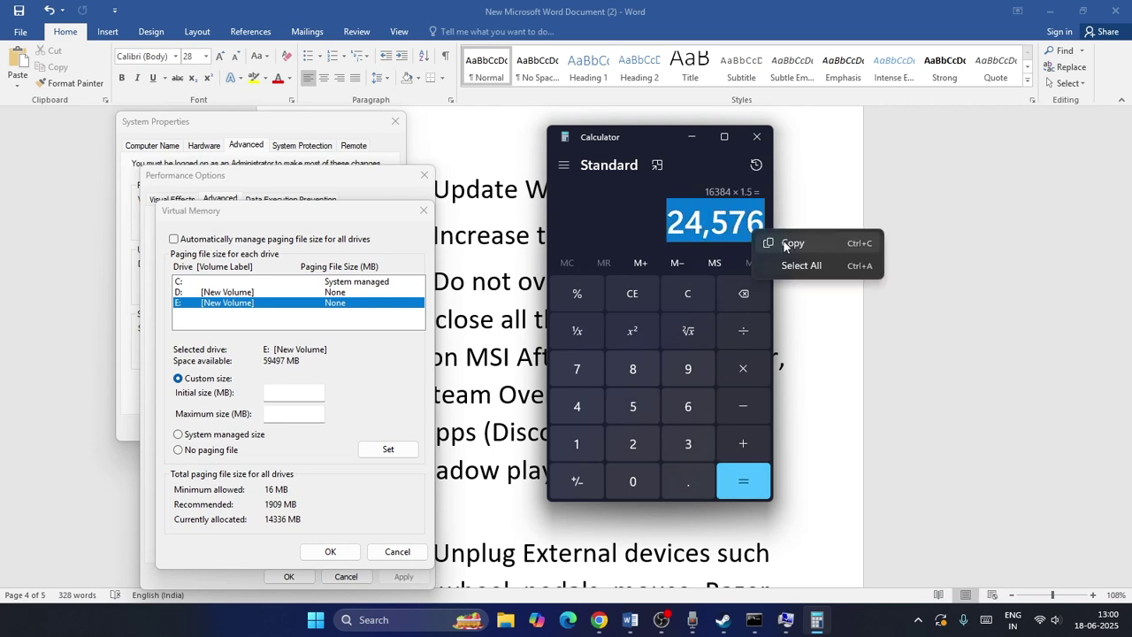
pyautogui.click(771, 243)
pyautogui.click(313, 390)
pyautogui.rightClick(313, 390)
pyautogui.click(358, 454)
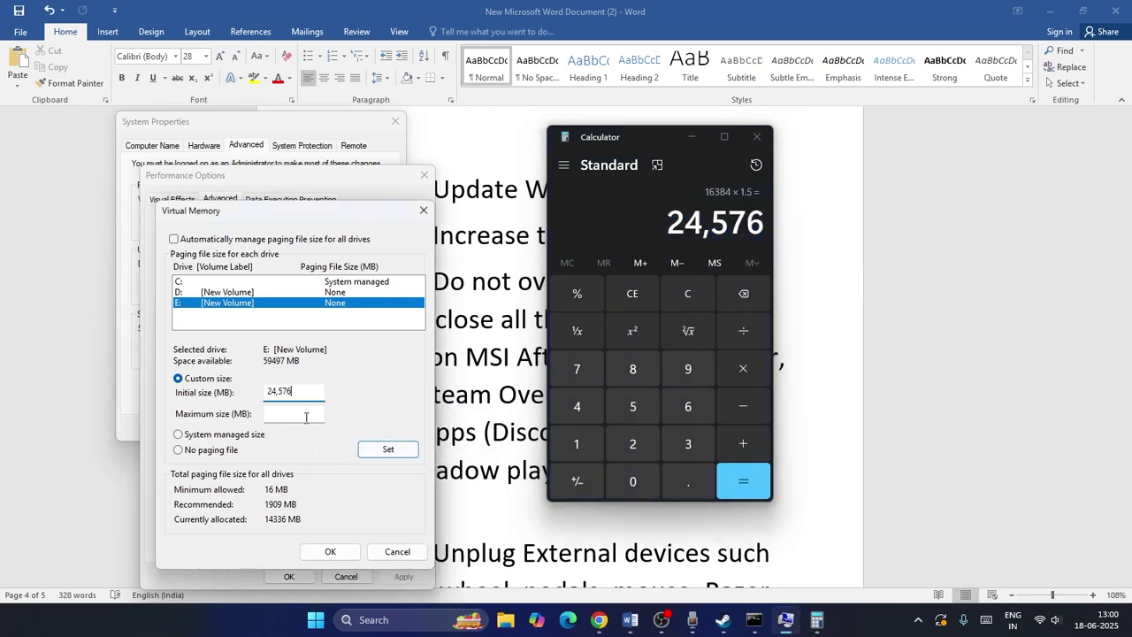
# Clear Calculator and compute 16 times 1024 times 3 for the maximum paging file size.
pyautogui.click(636, 292)
pyautogui.click(578, 437)
pyautogui.click(688, 405)
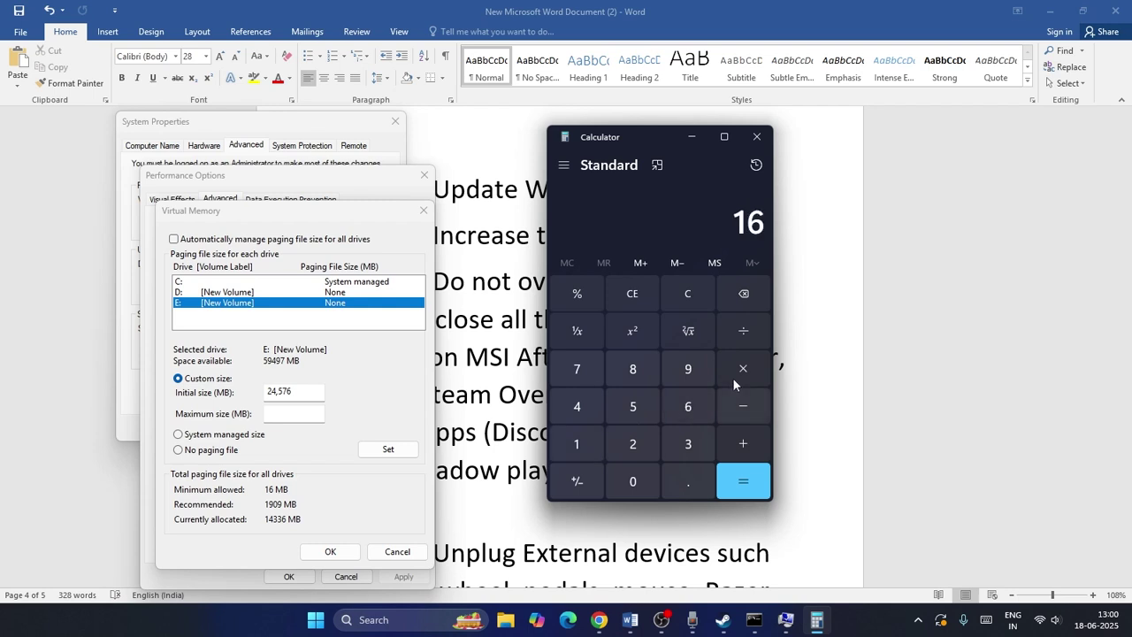
pyautogui.click(734, 375)
pyautogui.click(584, 442)
pyautogui.click(632, 480)
pyautogui.click(633, 443)
pyautogui.click(576, 405)
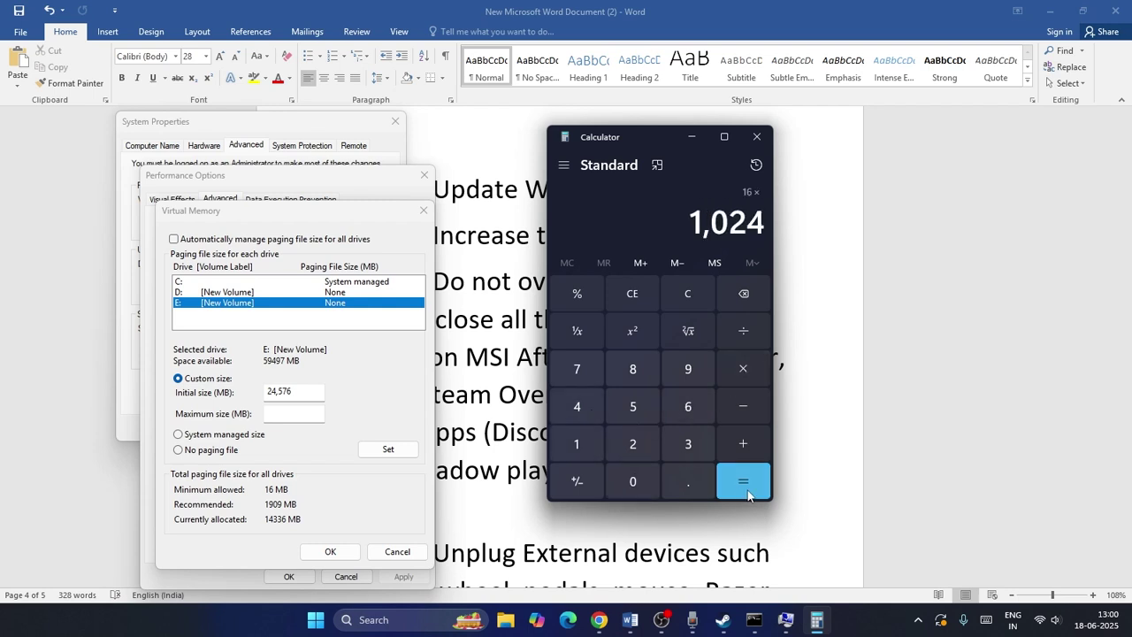
pyautogui.click(742, 480)
pyautogui.click(743, 369)
pyautogui.click(688, 443)
pyautogui.click(742, 480)
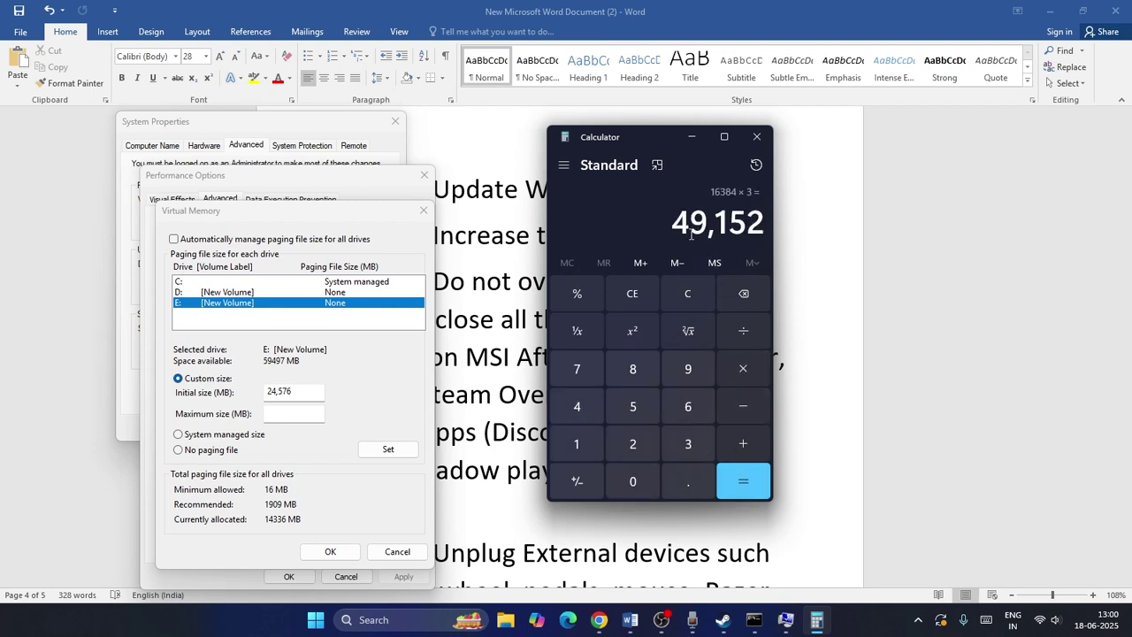
# Copy the calculated 49,152 into drive E's maximum paging file size.
pyautogui.moveTo(672, 222); pyautogui.dragTo(755, 225)
pyautogui.rightClick(755, 226)
pyautogui.click(796, 237)
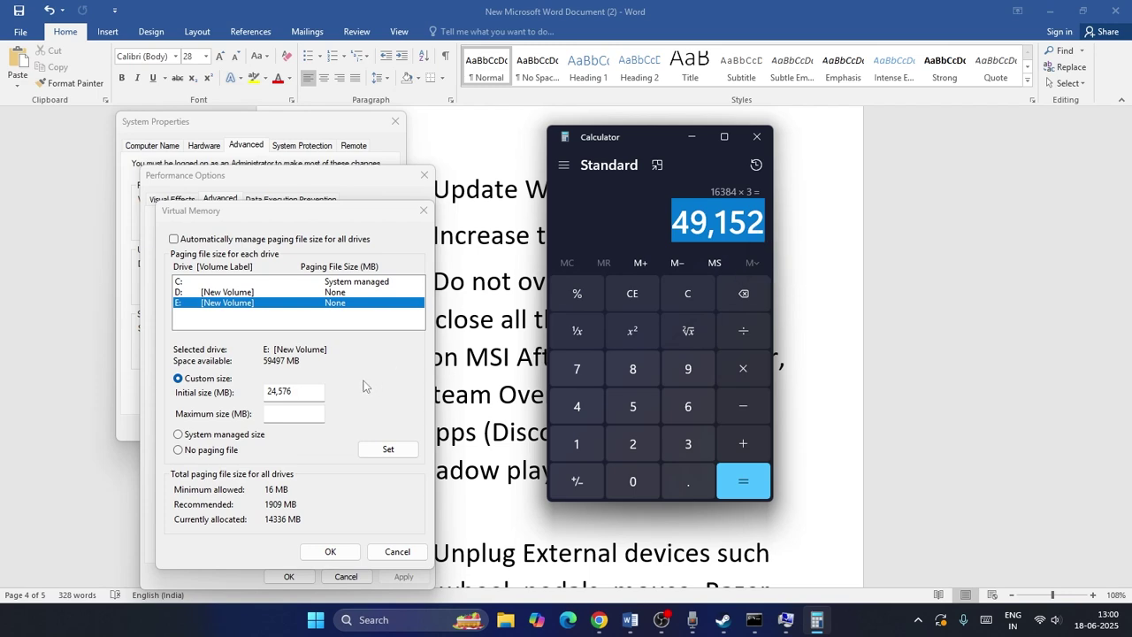
pyautogui.click(301, 413)
pyautogui.rightClick(302, 413)
pyautogui.click(340, 274)
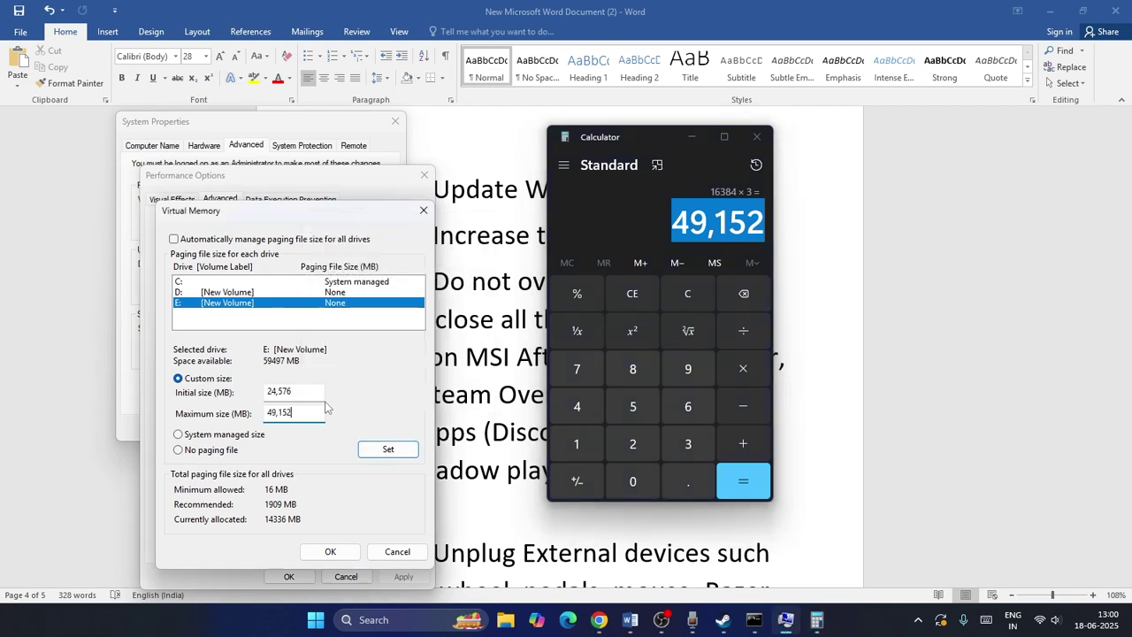
# Close the Virtual Memory, Performance Options and System Properties dialogs without applying the changes, and close Calculator.
pyautogui.click(424, 209)
pyautogui.click(423, 176)
pyautogui.click(396, 121)
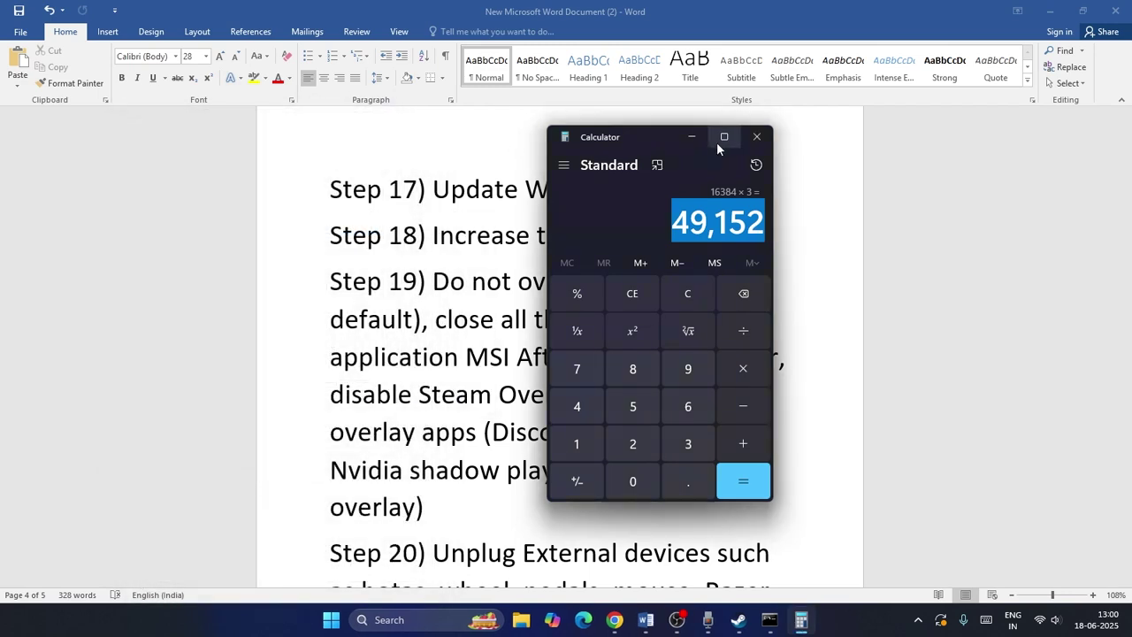
pyautogui.click(756, 136)
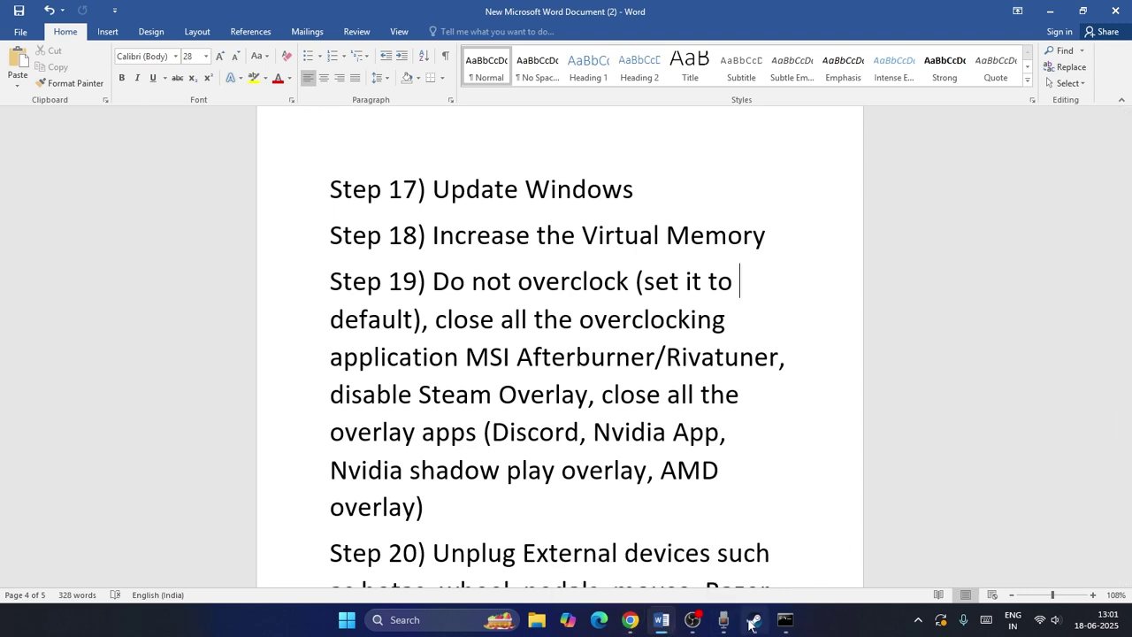
# Review Step 19 in the Word document about overclocking and overlay apps.
pyautogui.scroll(-2, 459, 247)
pyautogui.moveTo(432, 212); pyautogui.dragTo(644, 447)
pyautogui.click(643, 449)
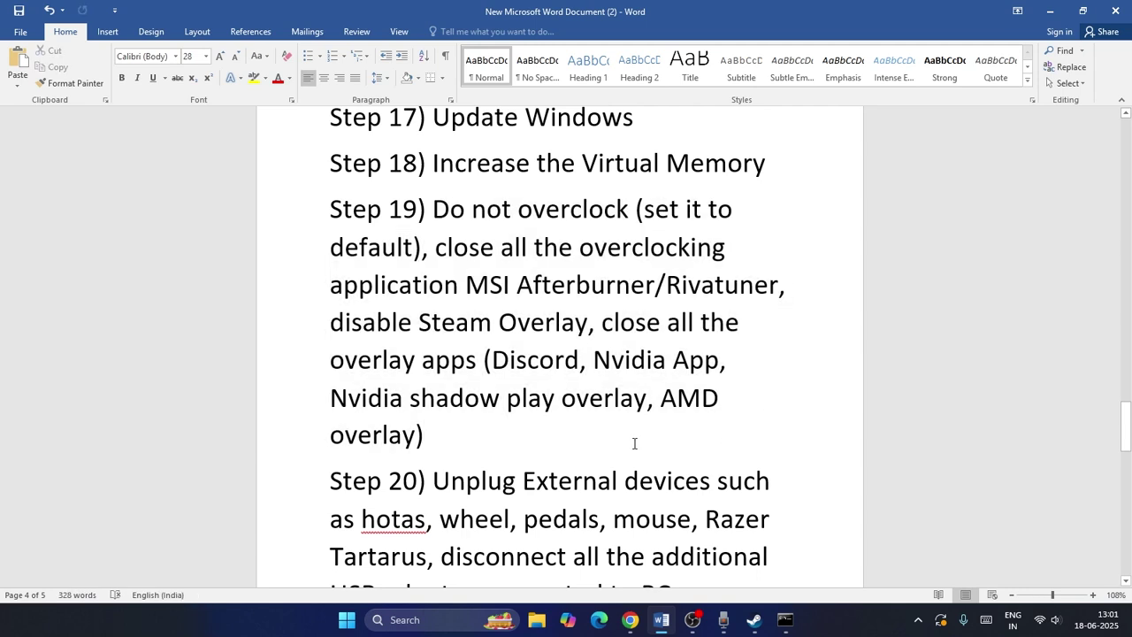
# Switch to Steam, disable the in-game Steam Overlay in REMATCH's properties, and return to the Word document.
pyautogui.click(754, 619)
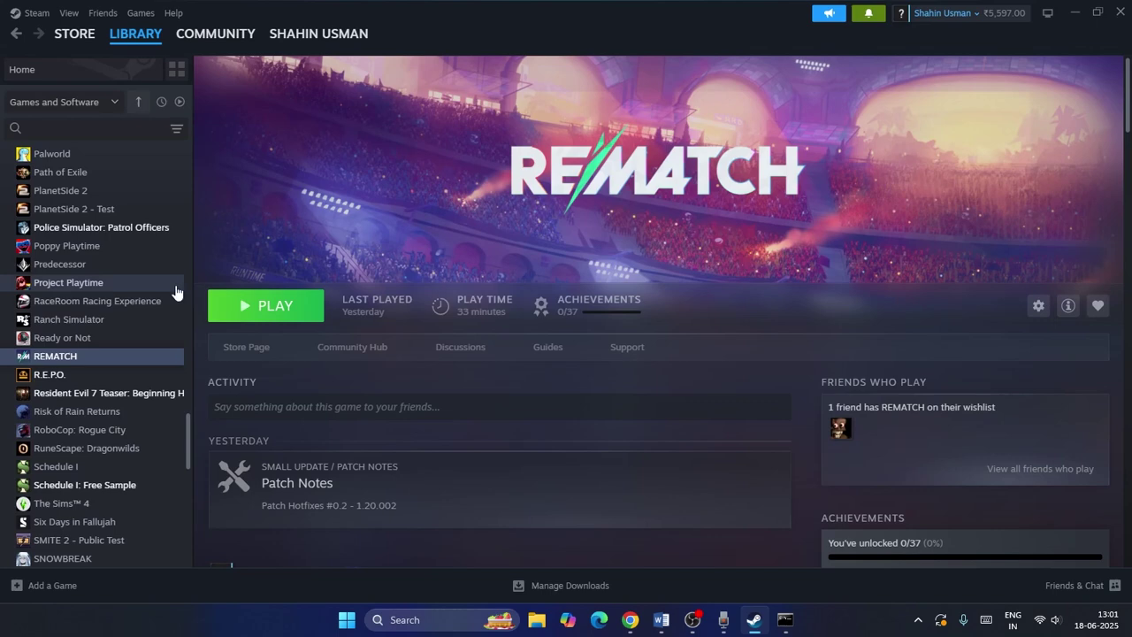
pyautogui.rightClick(104, 357)
pyautogui.click(142, 469)
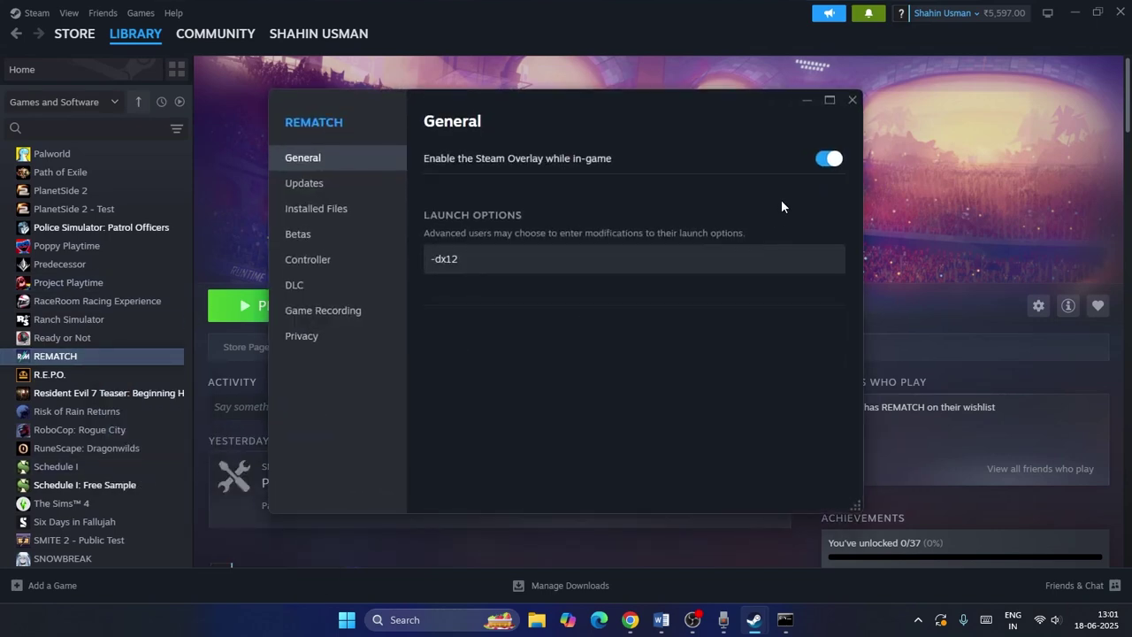
pyautogui.click(826, 158)
pyautogui.click(854, 105)
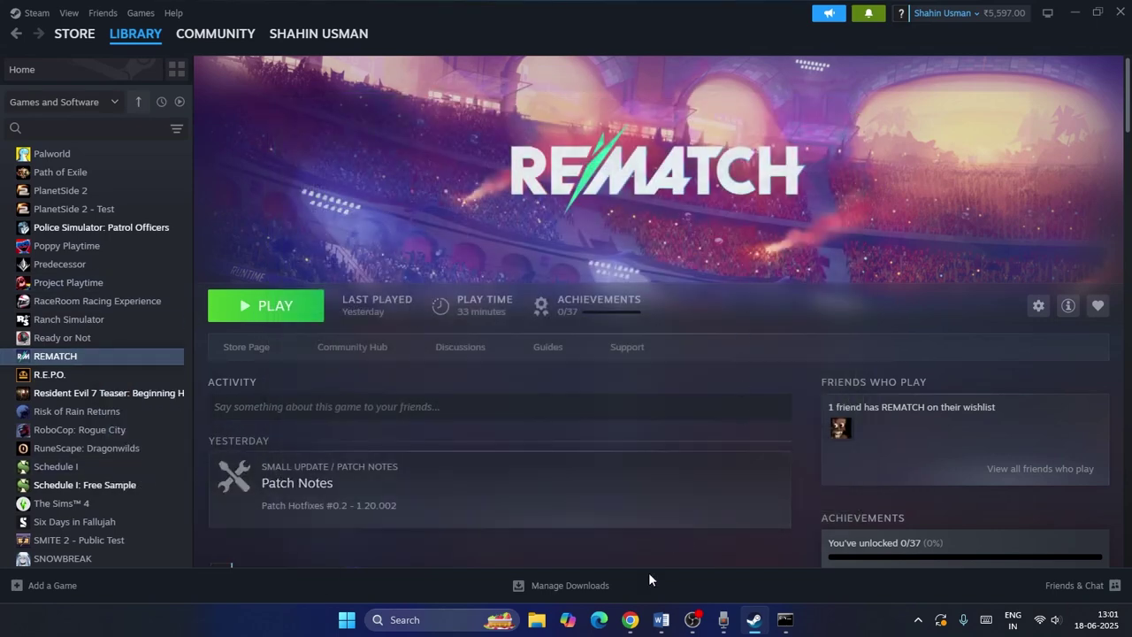
pyautogui.click(661, 619)
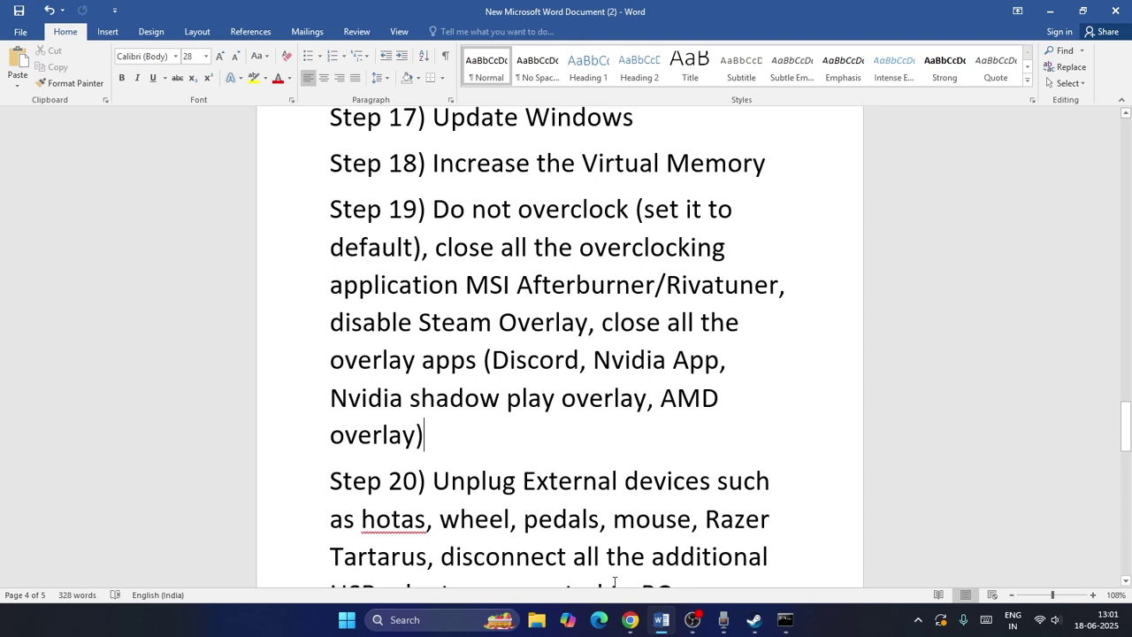
# Check Task Manager's running processes for overclocking and overlay apps, and return to the Word document.
pyautogui.rightClick(345, 621)
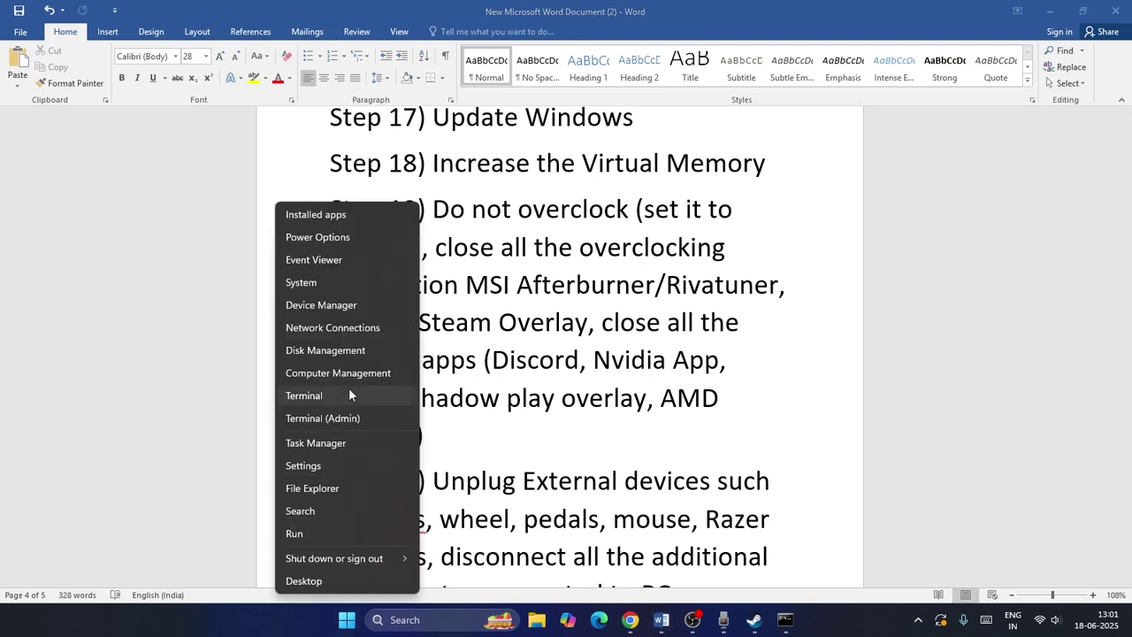
pyautogui.click(360, 447)
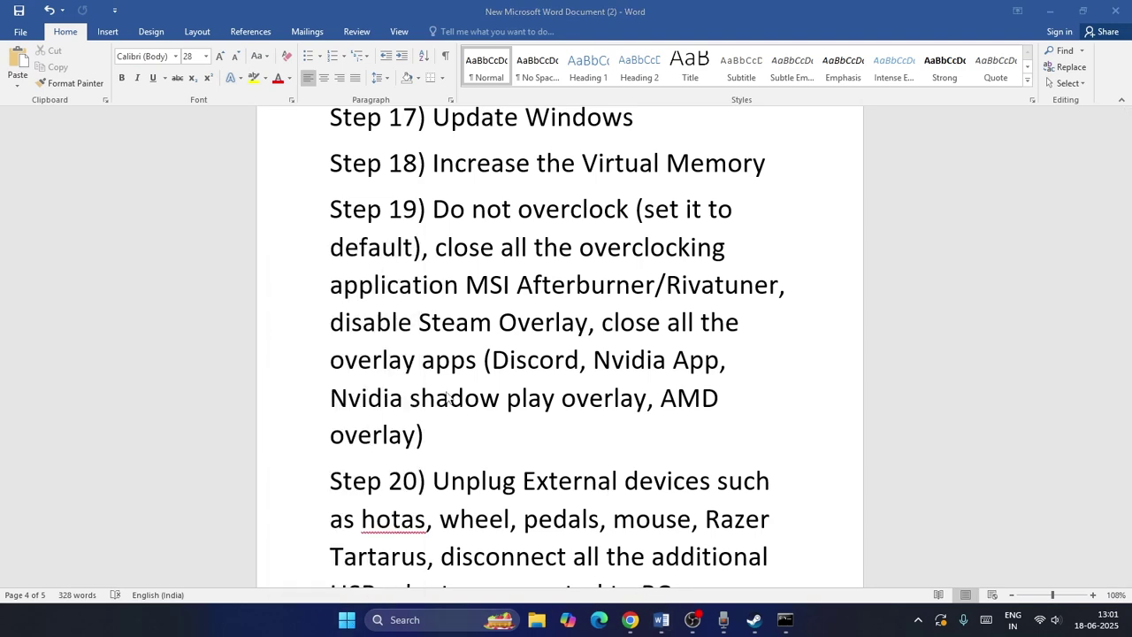
pyautogui.doubleClick(353, 146)
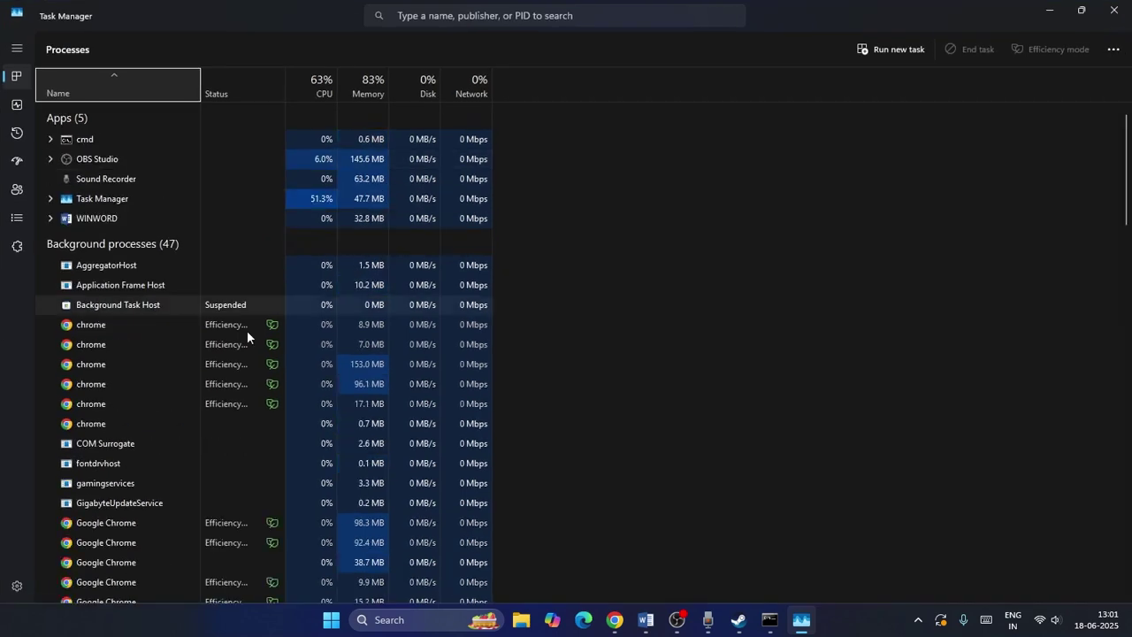
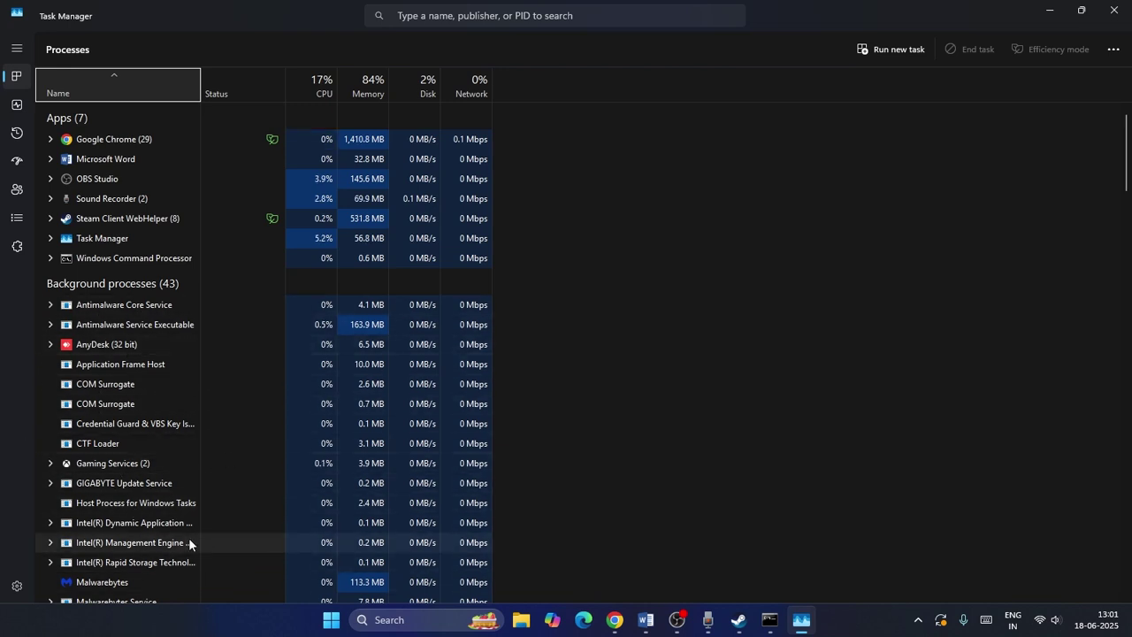
pyautogui.click(1112, 12)
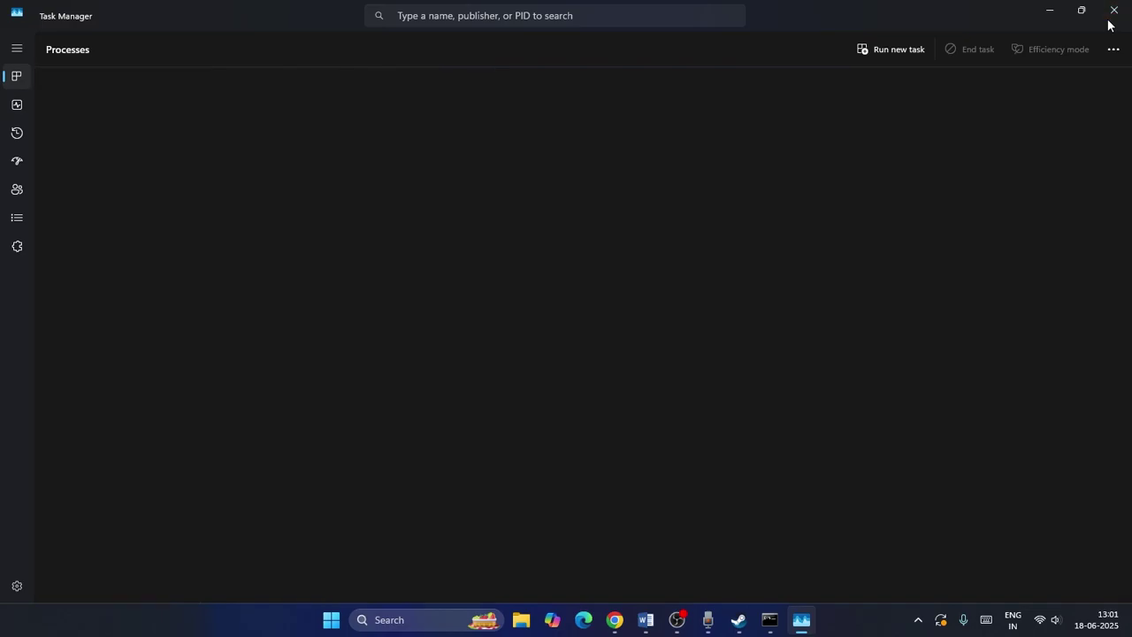
# Review Step 20 in the document about unplugging external devices and closing third-party lighting software and services.
pyautogui.scroll(-3, 600, 303)
pyautogui.scroll(-1, 400, 290)
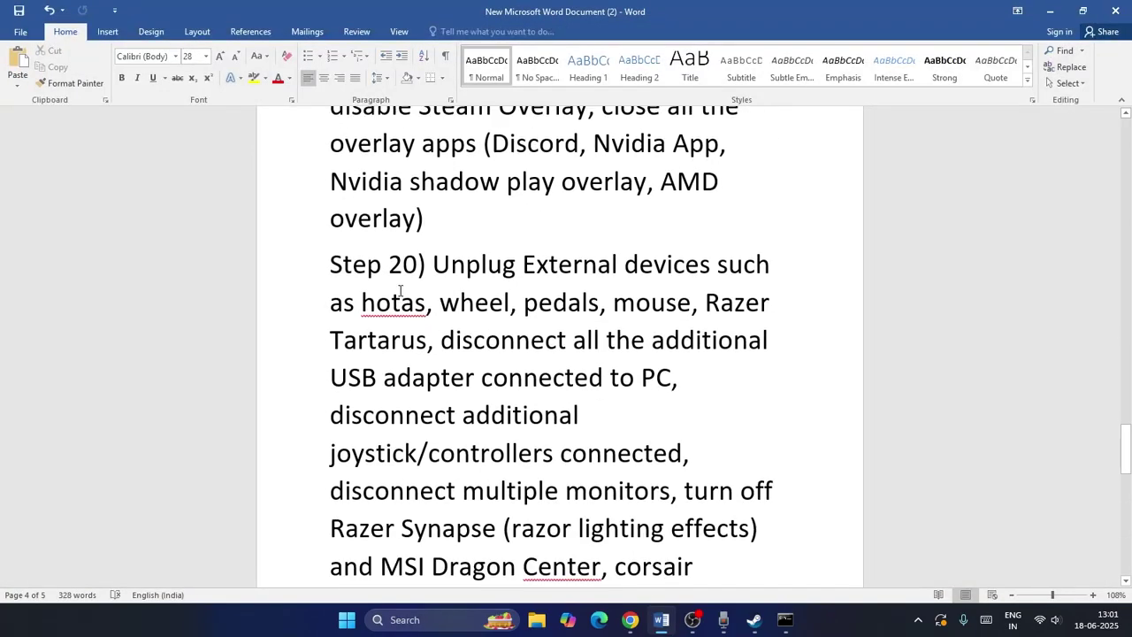
pyautogui.moveTo(435, 270); pyautogui.dragTo(751, 410)
pyautogui.click(751, 410)
pyautogui.scroll(-4, 751, 410)
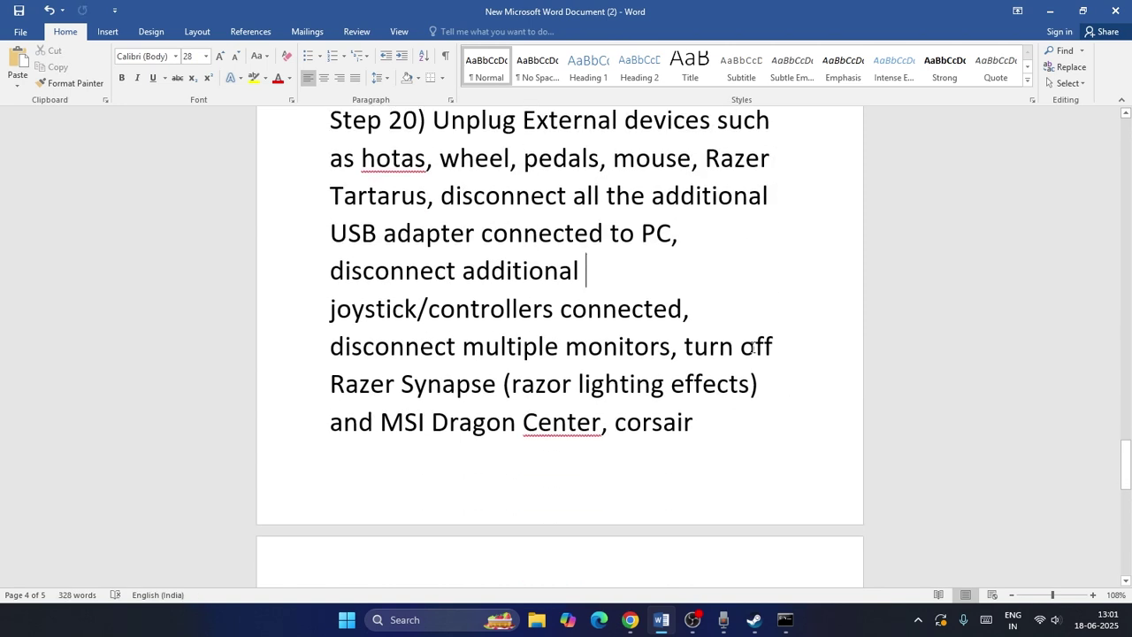
pyautogui.scroll(-5, 739, 343)
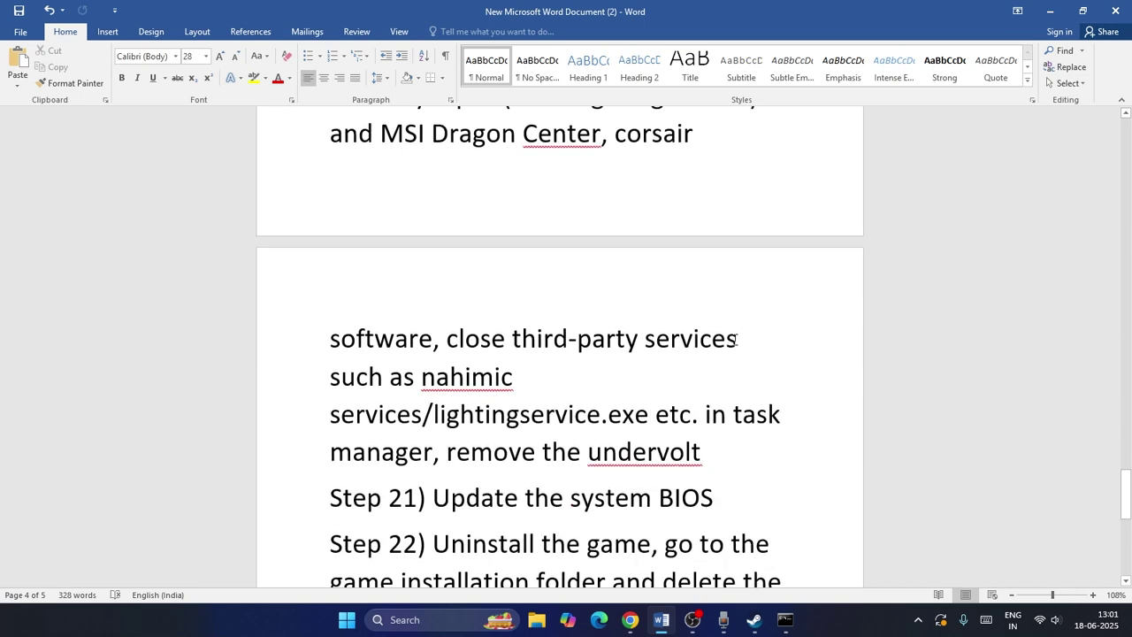
# Review Step 21 on updating the system BIOS and Step 22 on uninstalling and reinstalling the game.
pyautogui.scroll(-3, 734, 341)
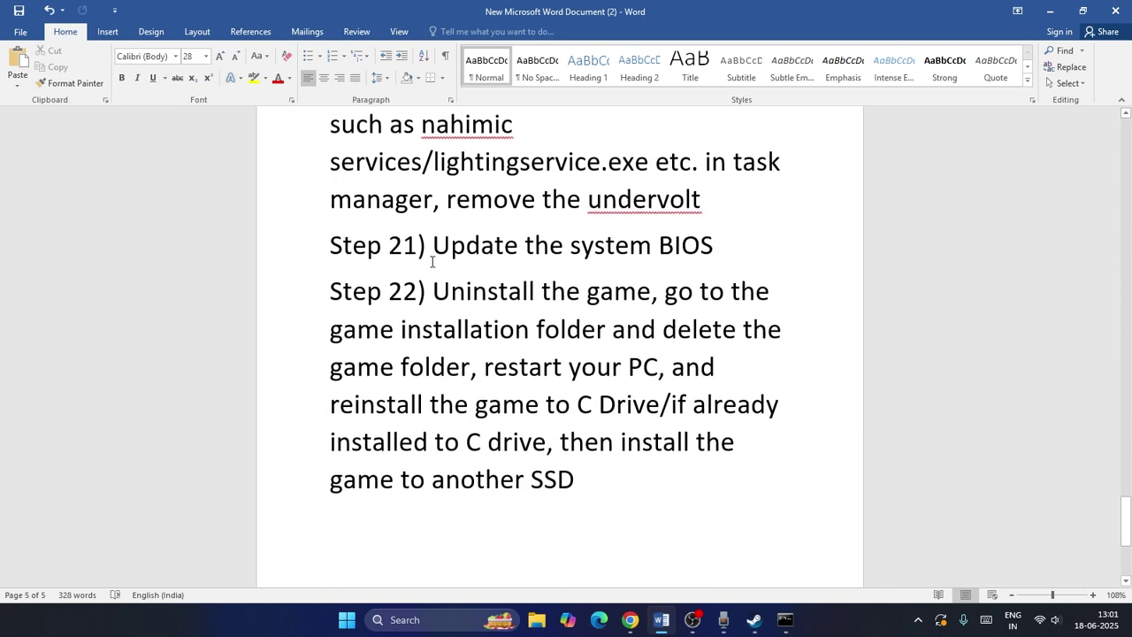
pyautogui.moveTo(436, 253); pyautogui.dragTo(727, 253)
pyautogui.click(730, 253)
pyautogui.moveTo(432, 292); pyautogui.dragTo(651, 293)
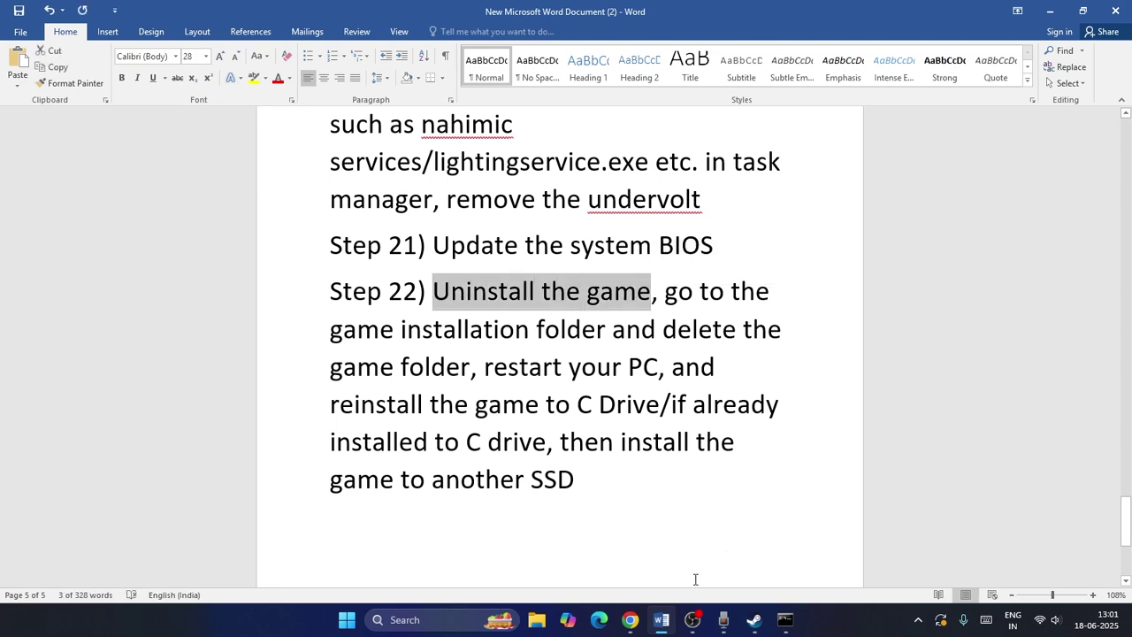
# Switch to Steam and locate the Uninstall option for REMATCH without running it.
pyautogui.click(753, 619)
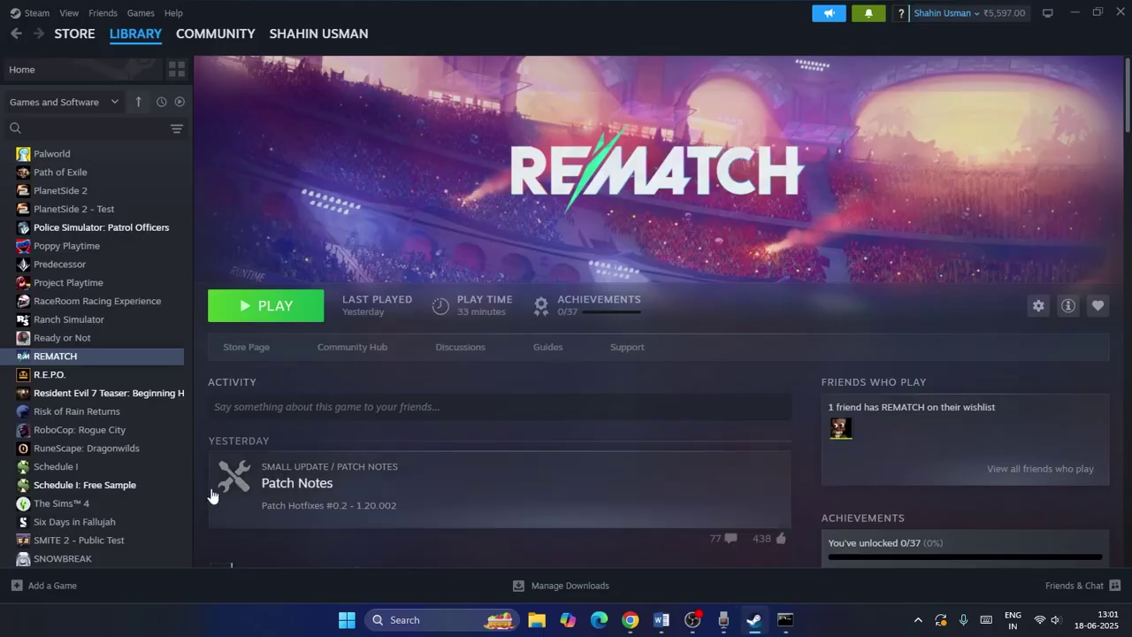
pyautogui.rightClick(91, 363)
pyautogui.moveTo(160, 449)
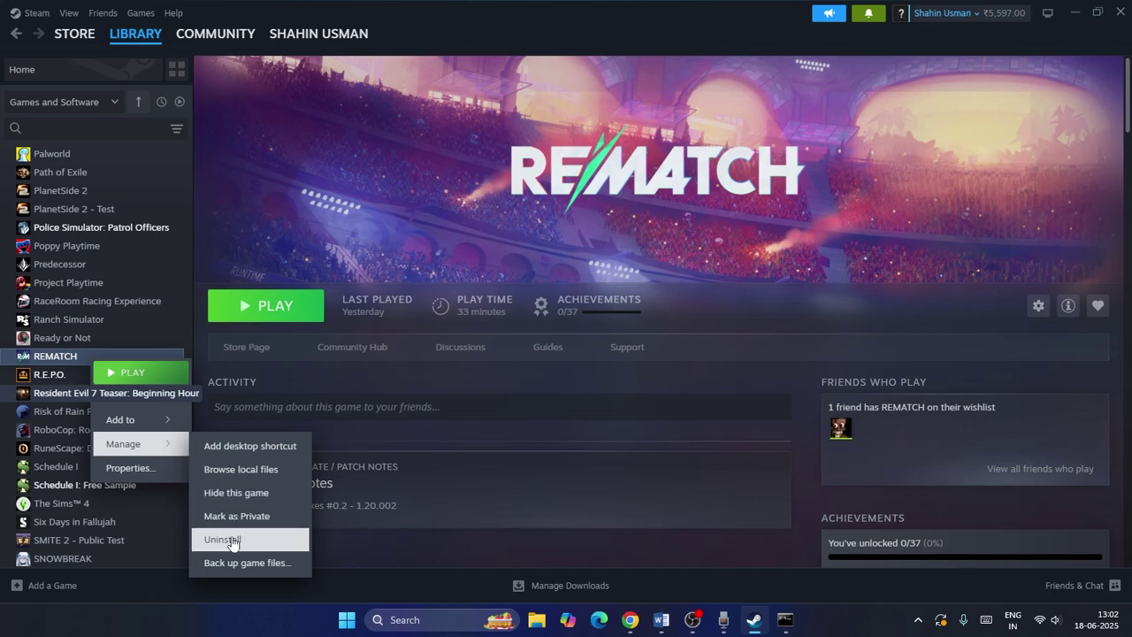
pyautogui.click(745, 339)
# View the PC's available drives in File Explorer, and return to Steam.
pyautogui.click(537, 621)
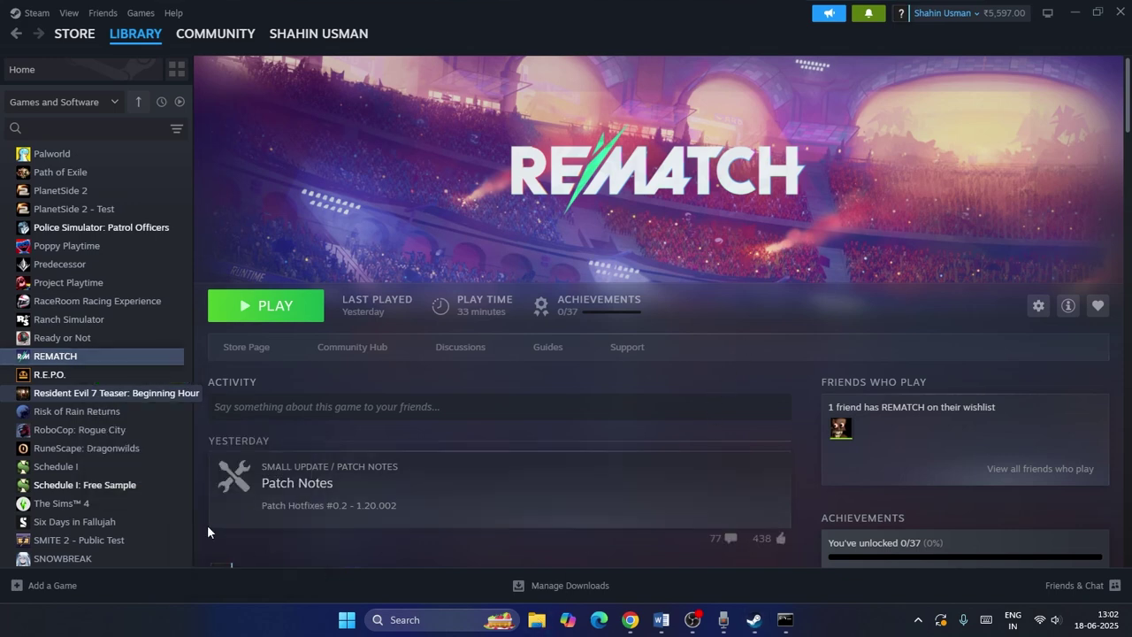
pyautogui.click(89, 446)
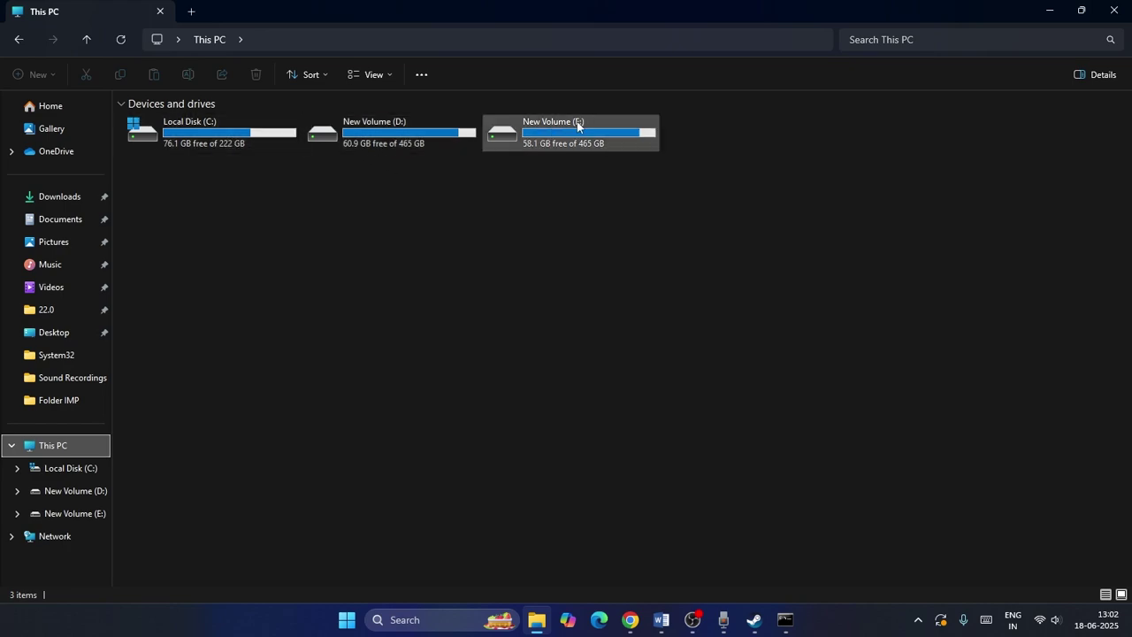
pyautogui.click(1113, 11)
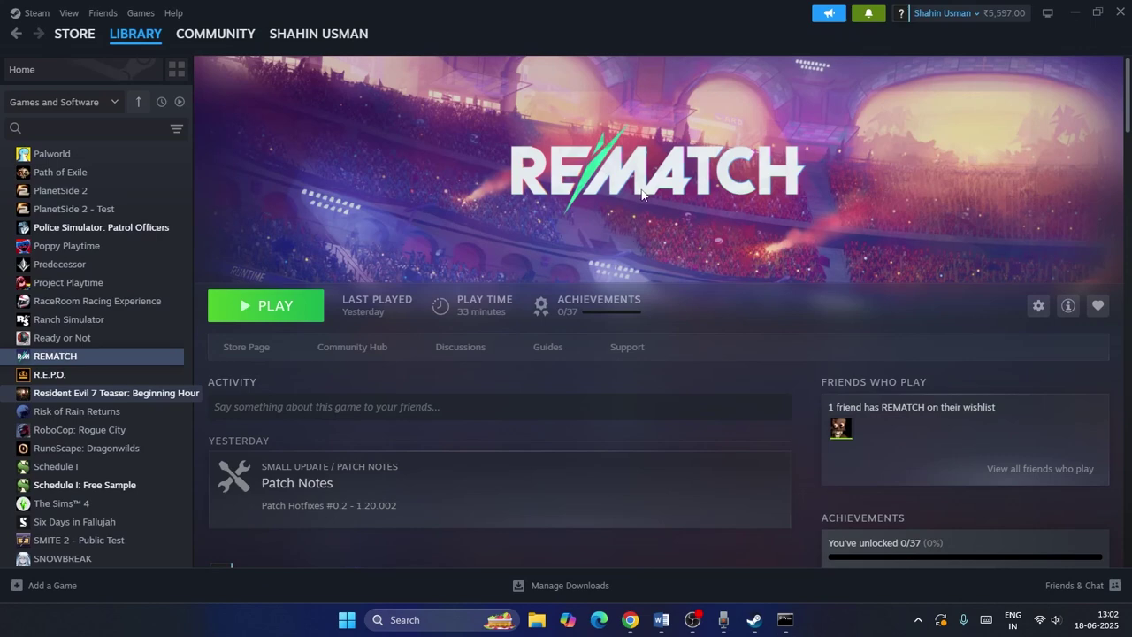
# Start verifying the integrity of REMATCH's installed game files and minimize its properties window.
pyautogui.rightClick(76, 356)
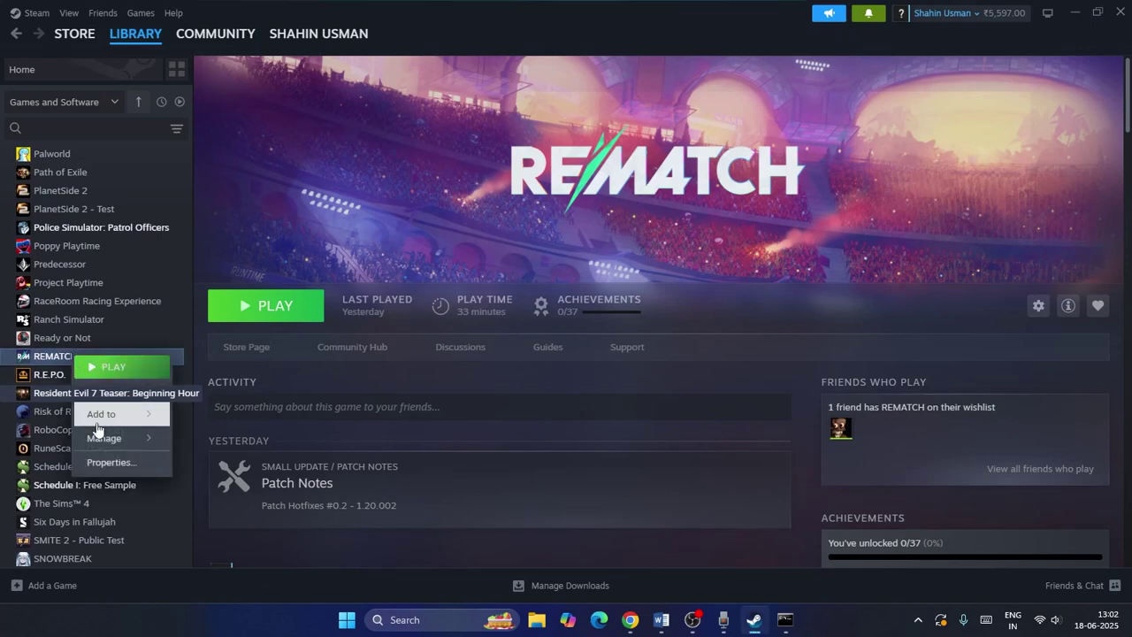
pyautogui.moveTo(100, 440)
pyautogui.click(109, 461)
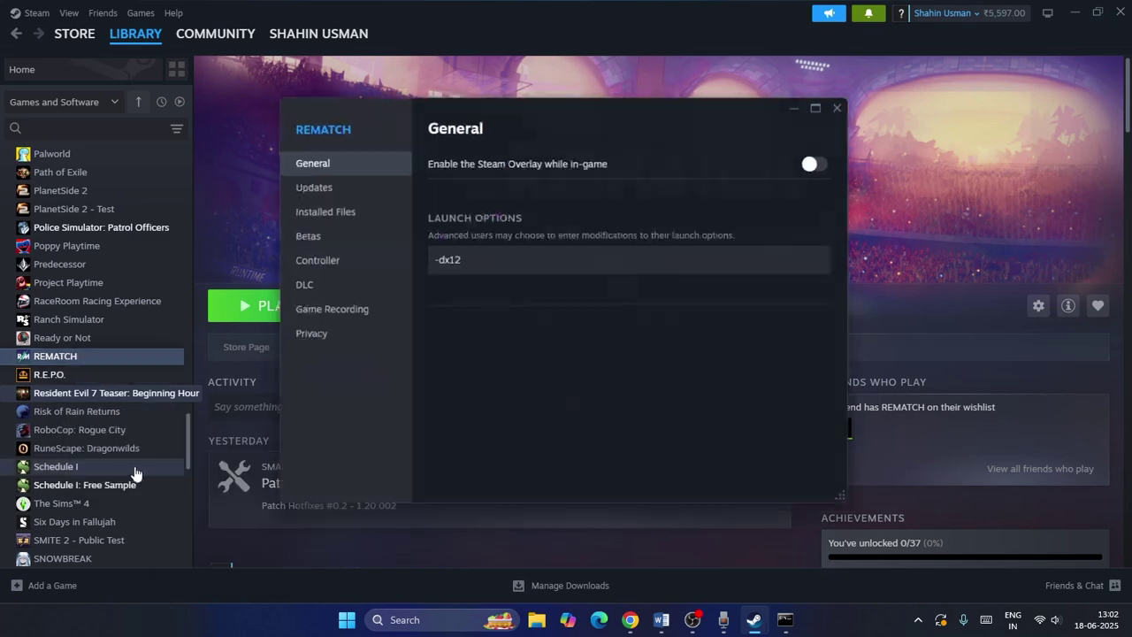
pyautogui.click(362, 212)
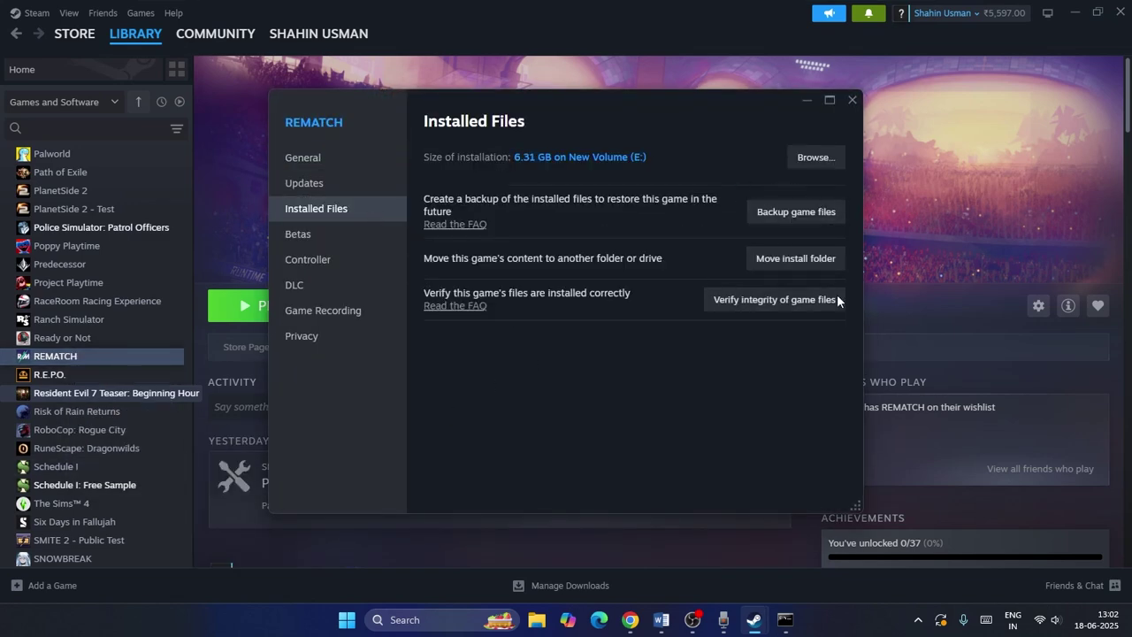
pyautogui.click(803, 304)
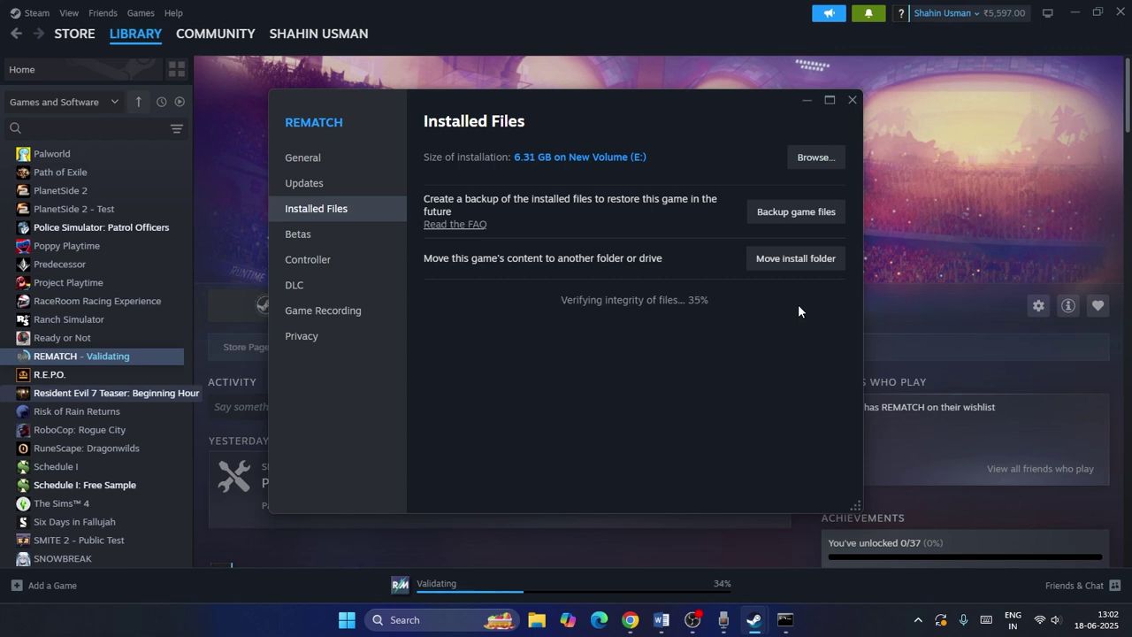
pyautogui.click(808, 103)
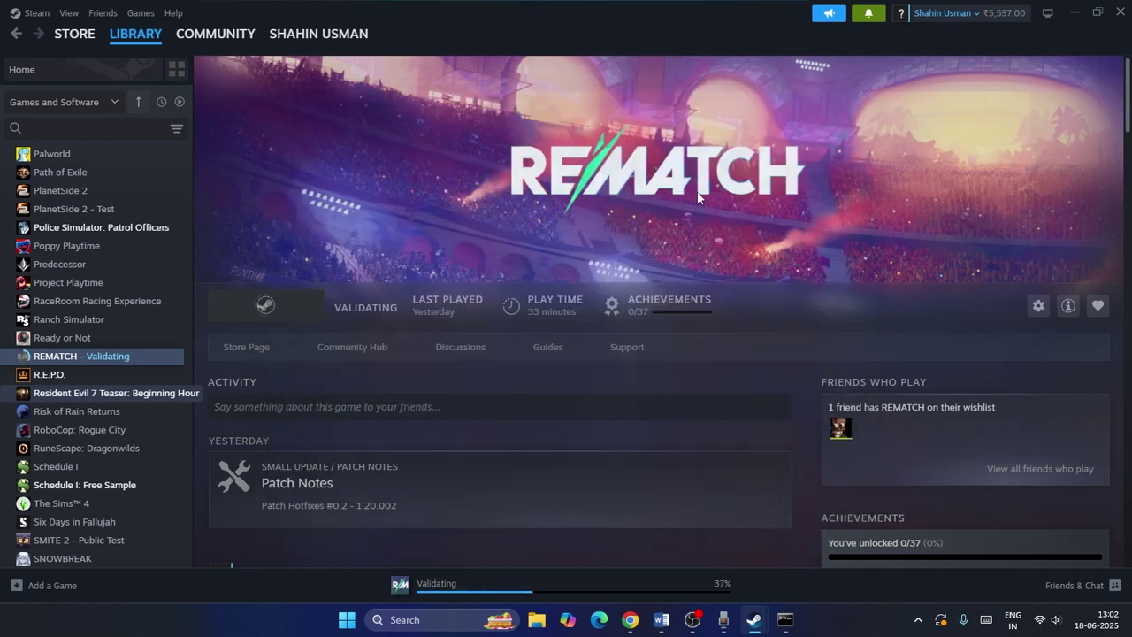